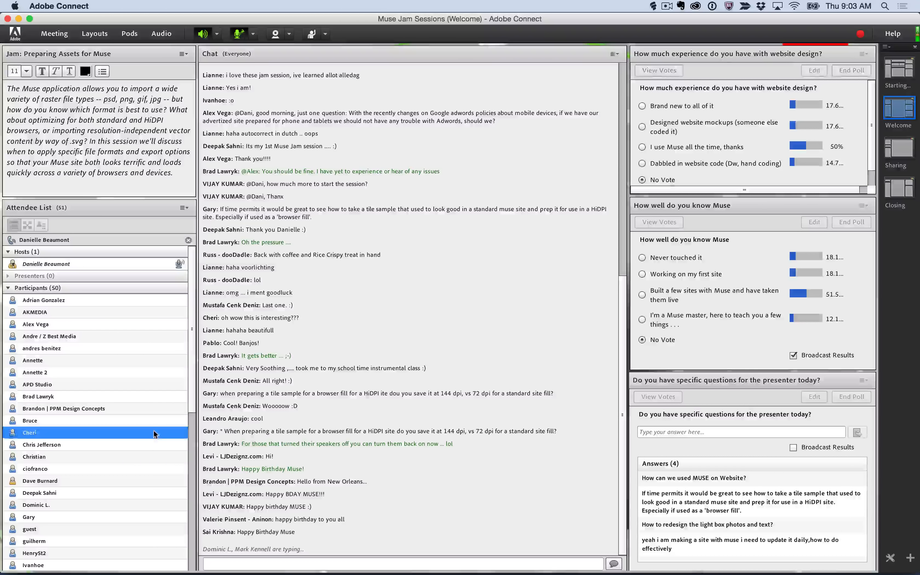
# Step: Promote the selected participant in the Attendee List to host
pyautogui.click(57, 481)
pyautogui.moveTo(83, 311); pyautogui.dragTo(82, 269)
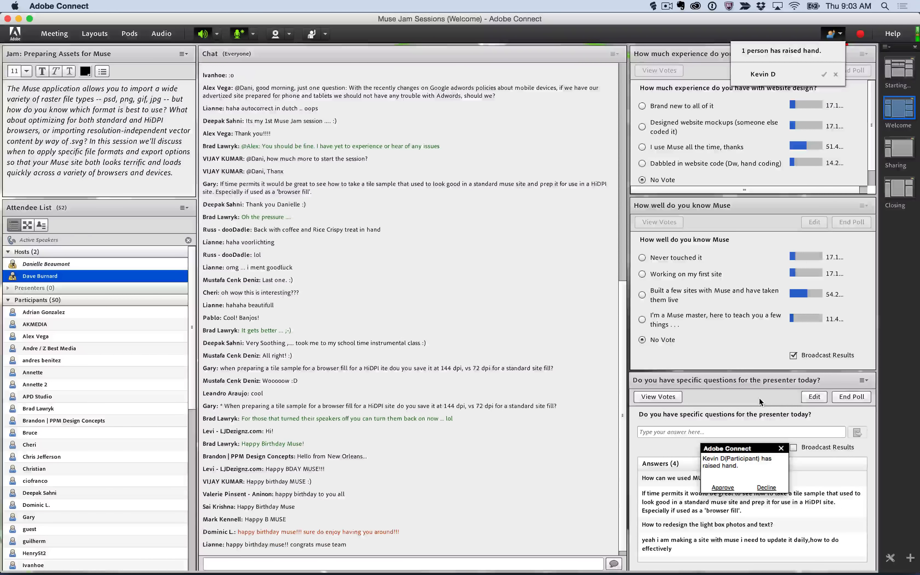
# Step: Switch the meeting to the Sharing layout, share the Desktop, and clear the floating sharing window off the screen
pyautogui.click(900, 151)
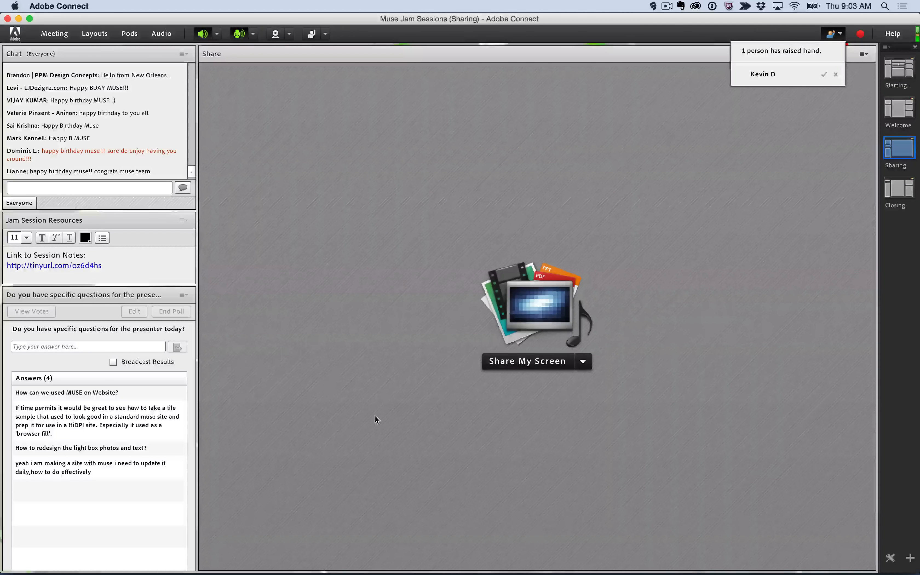
pyautogui.click(523, 368)
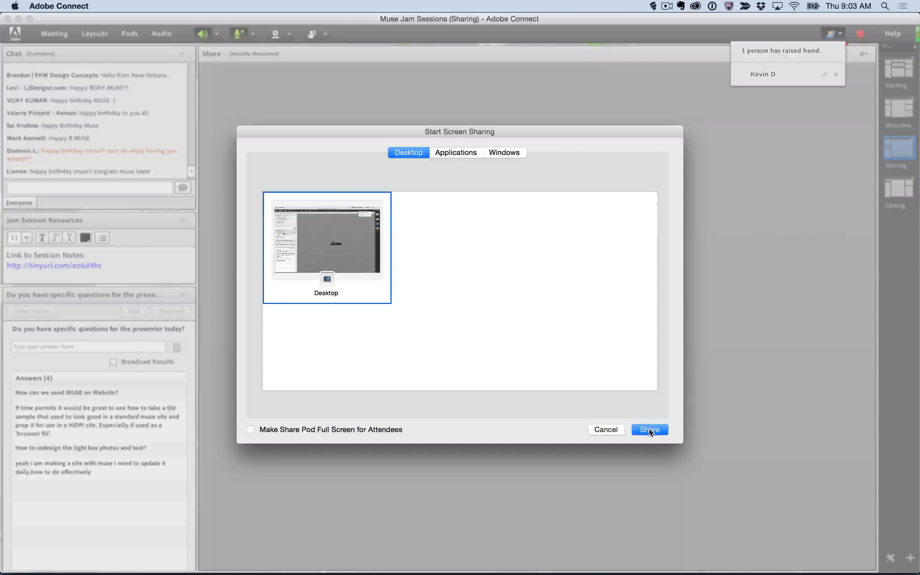
pyautogui.click(649, 430)
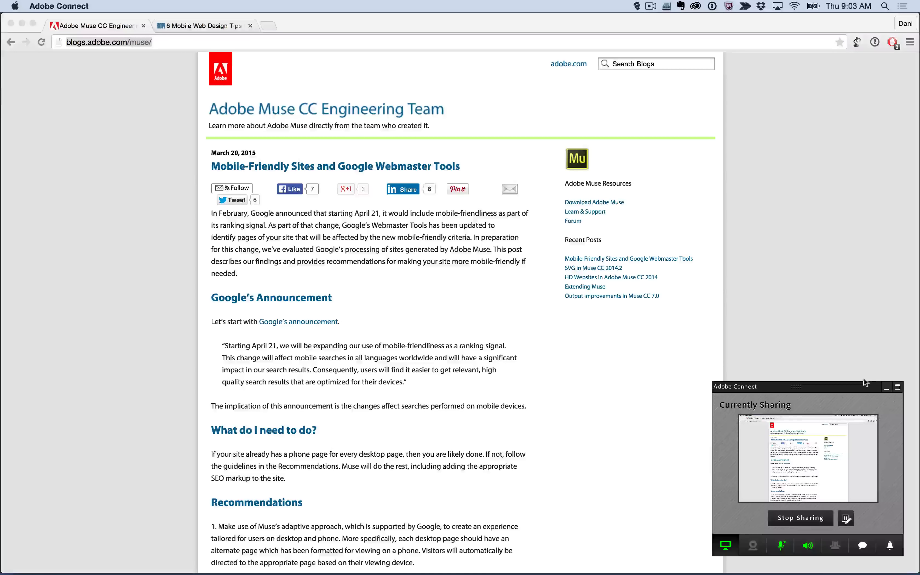
pyautogui.click(898, 386)
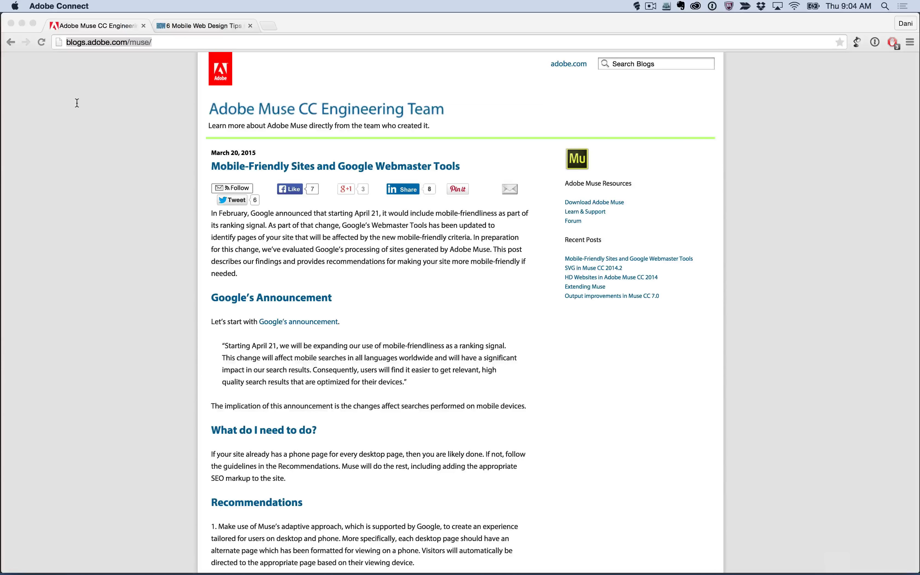
# Step: Copy the blogs.adobe.com/muse/ address from the browser and post it in the Adobe Connect chat for everyone
pyautogui.click(157, 43)
pyautogui.press('super+c')
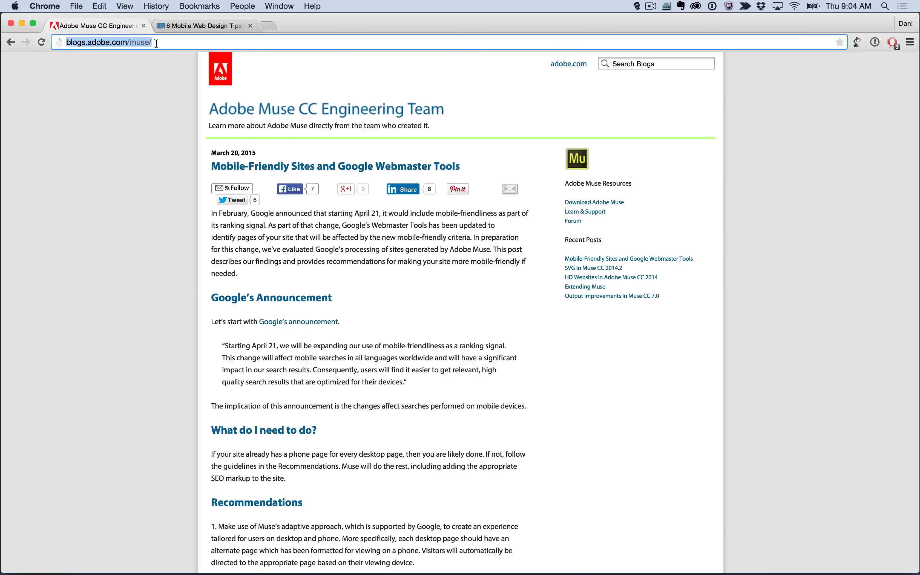
pyautogui.press('super+Tab')
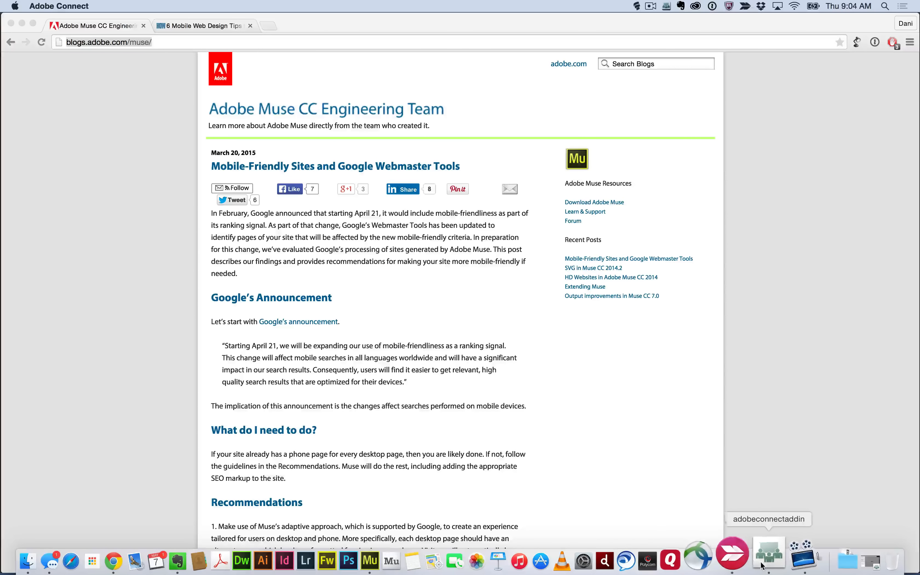
pyautogui.click(761, 566)
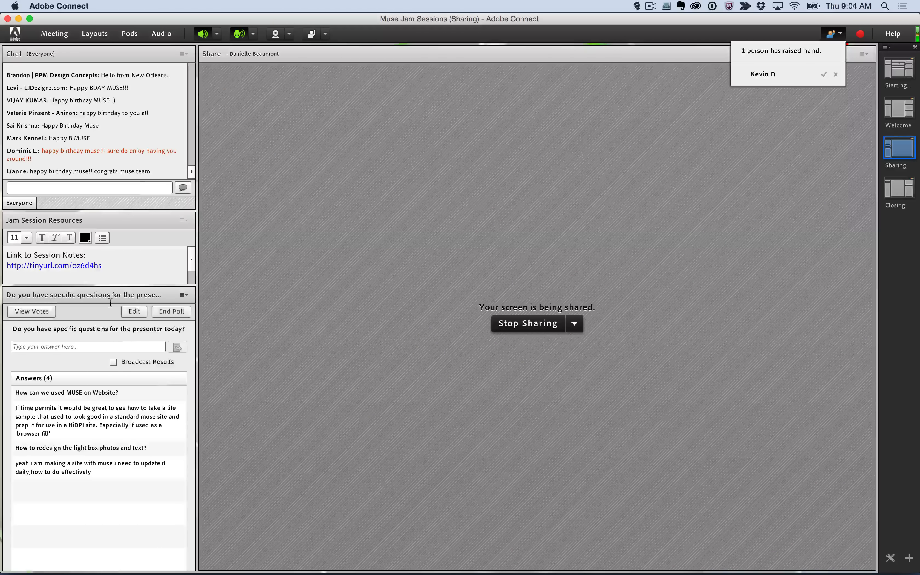
pyautogui.click(138, 188)
pyautogui.press('super+v')
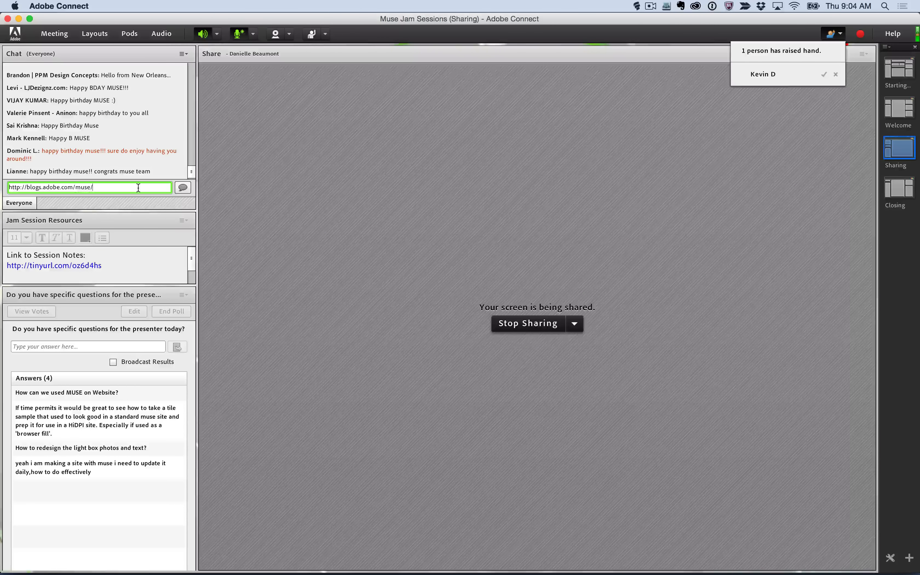
pyautogui.press('Return')
# Step: Switch to Chrome, show the 6 Mobile Web Design Tips article, and view the 123muse.com home page in a new tab without its sign-up popup
pyautogui.press('super+Tab')
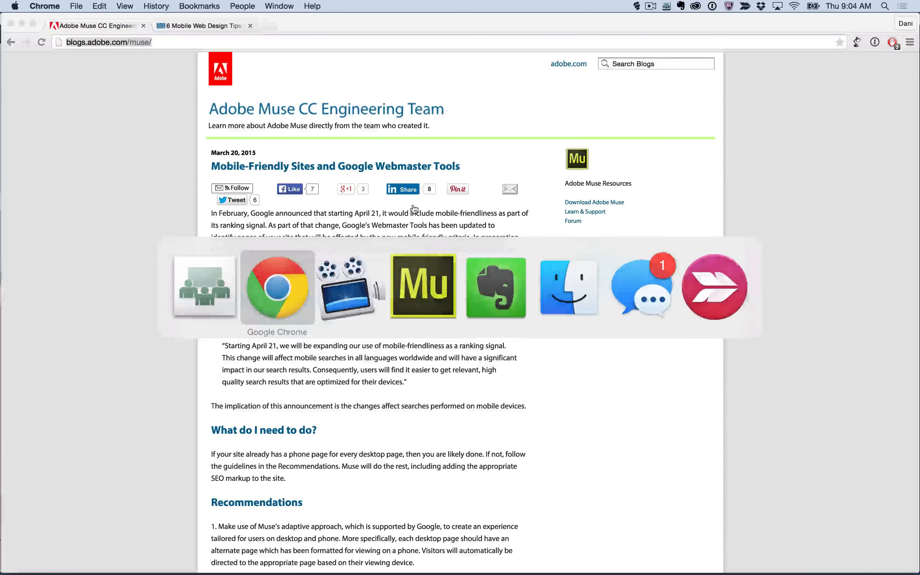
pyautogui.click(223, 30)
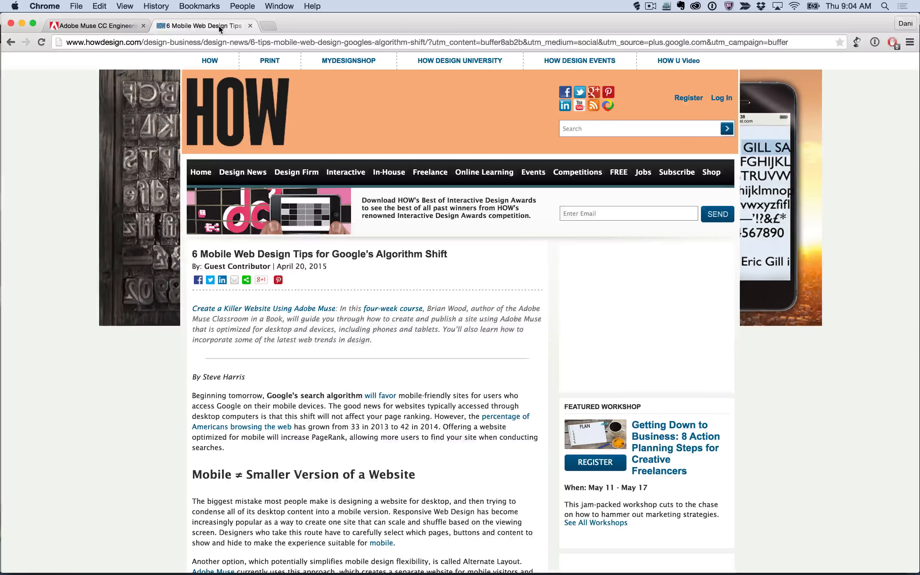
pyautogui.press('super+t')
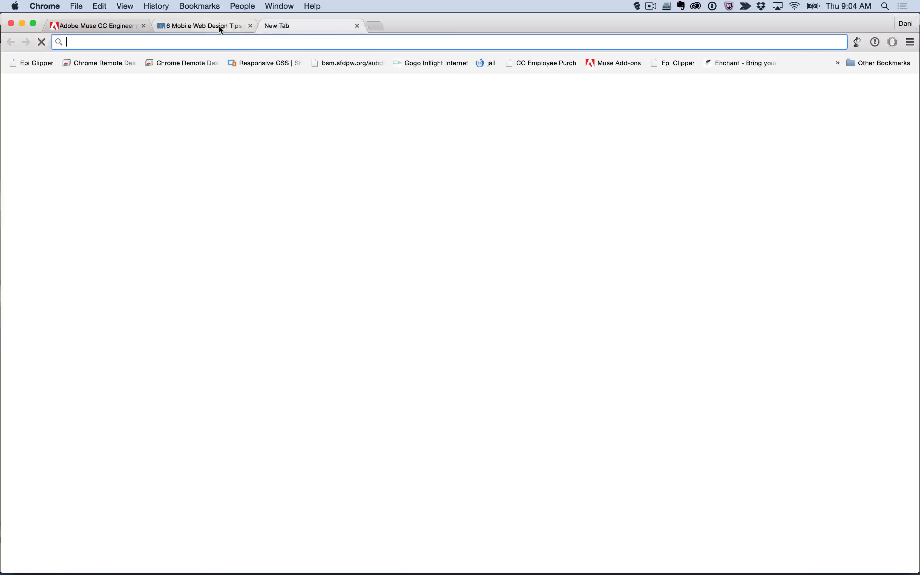
pyautogui.write('123')
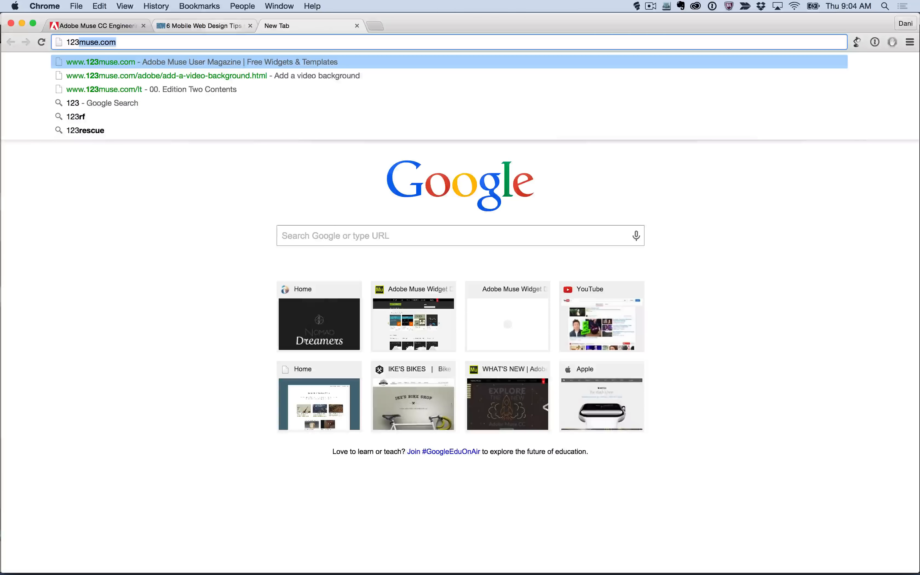
pyautogui.press('Return')
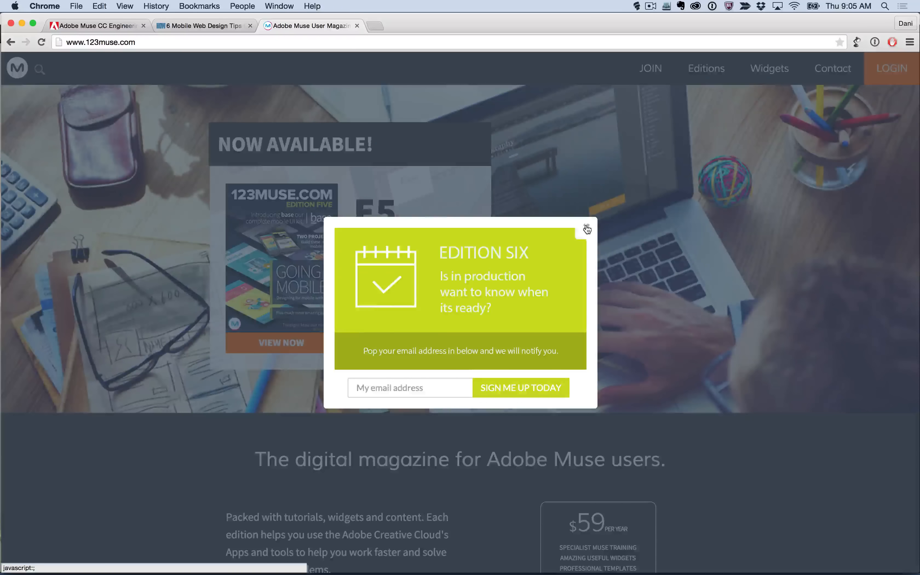
pyautogui.click(588, 229)
pyautogui.scroll(-5, 587, 229)
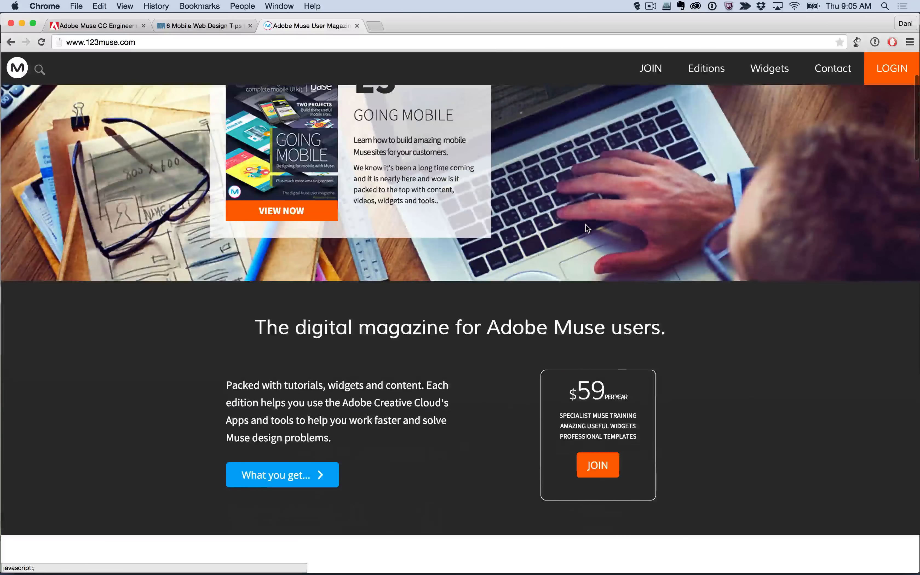
pyautogui.scroll(4, 586, 227)
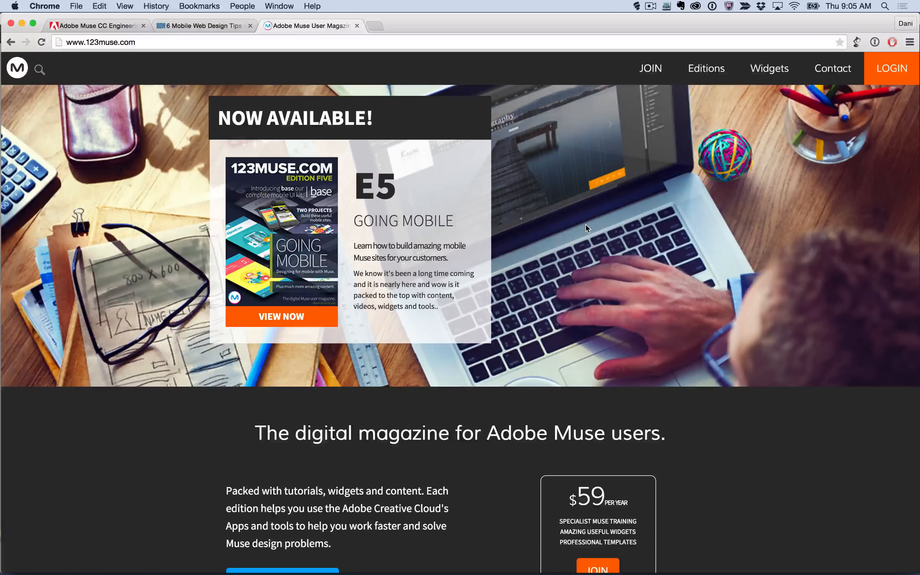
# Step: Switch to Adobe Connect and read the attendees' answers to the presenter questions poll
pyautogui.press('super+Tab')
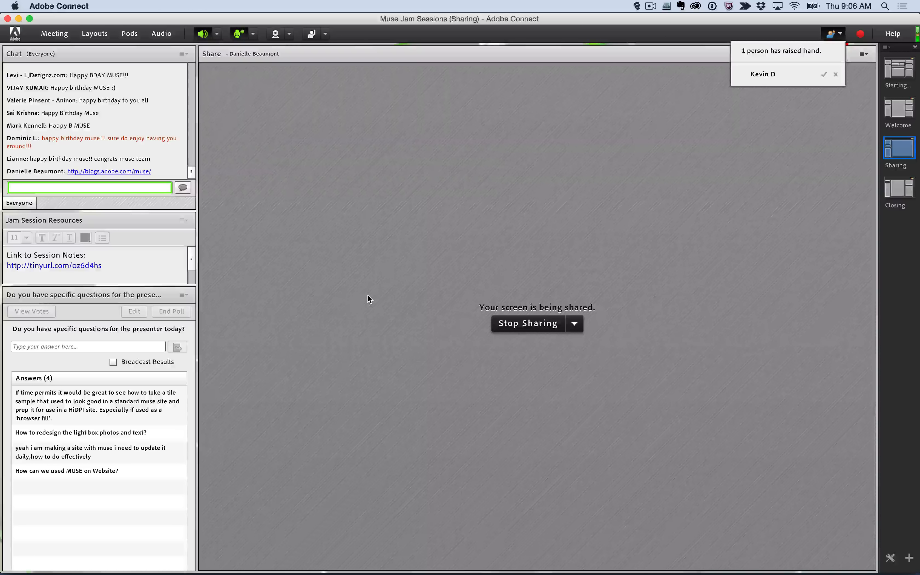
pyautogui.click(80, 404)
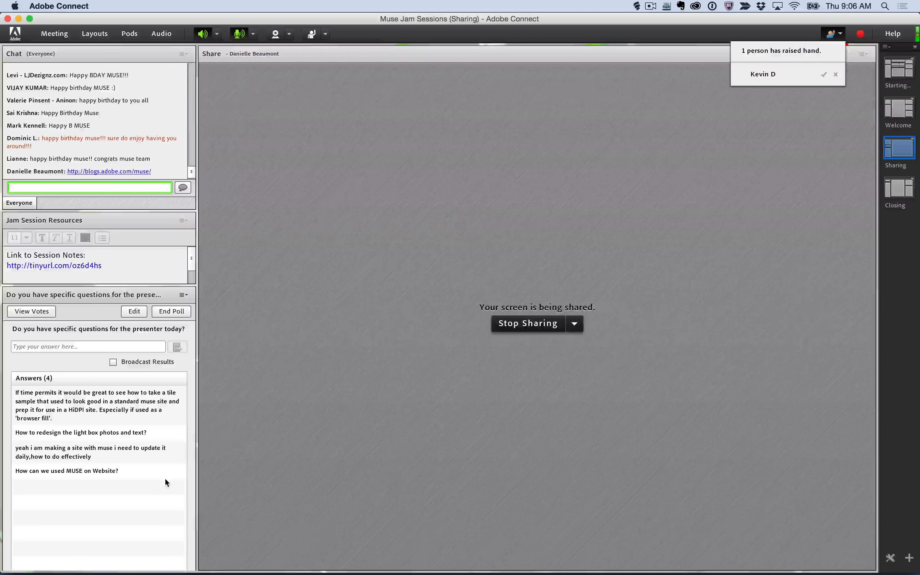
# Step: Switch to Chrome, close the 123muse.com and 6 Mobile Web Design Tips pages, and bring up Adobe Muse
pyautogui.press('super+Tab')
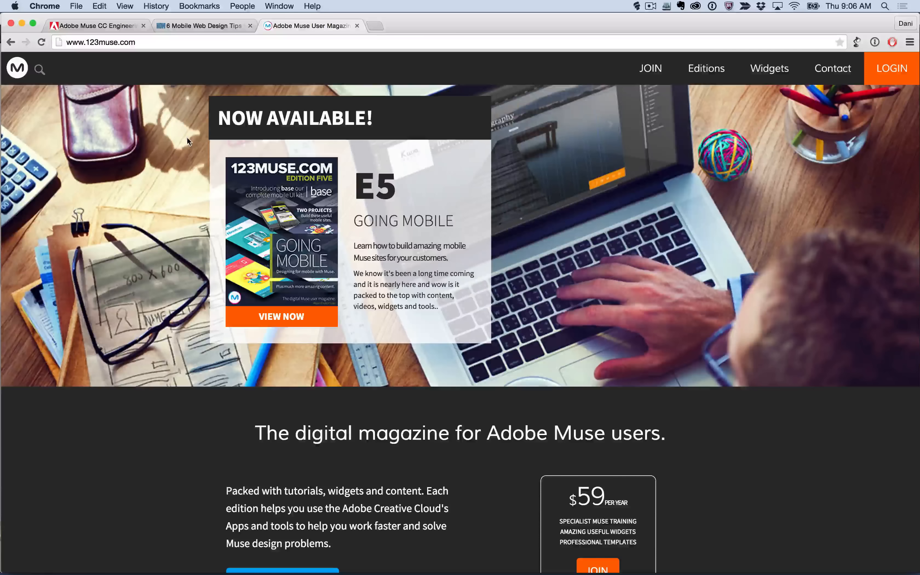
pyautogui.press('super+w')
pyautogui.press('super+w')
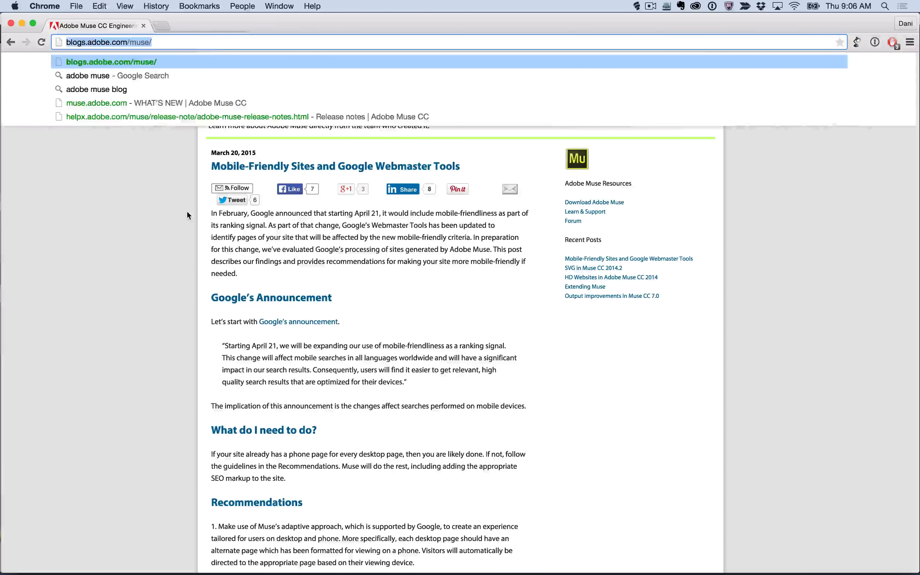
pyautogui.press('super+Tab')
pyautogui.press('super+Tab')
pyautogui.press('super+Tab')
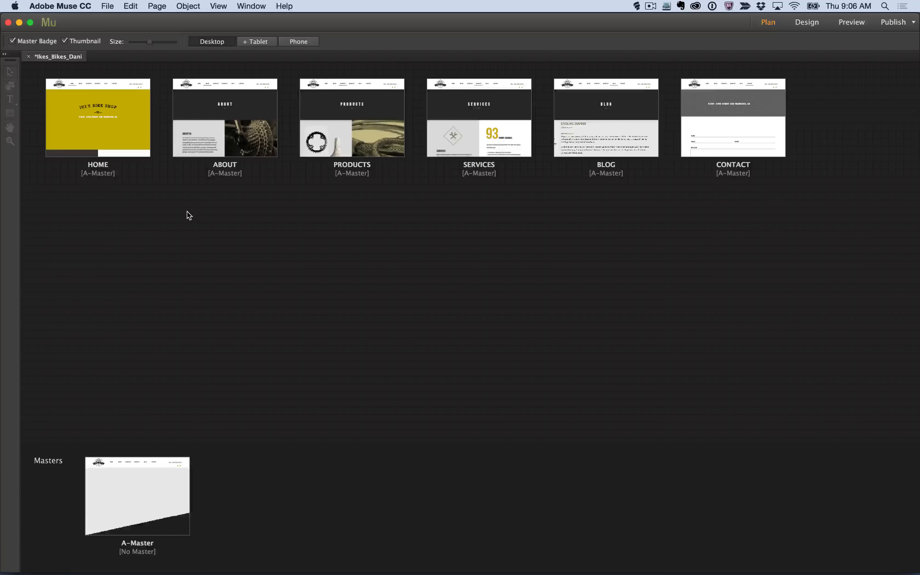
# Step: Switch to Adobe Connect and point out the session notes link in Jam Session Resources by highlighting it
pyautogui.press('super+Tab')
pyautogui.press('super+Tab')
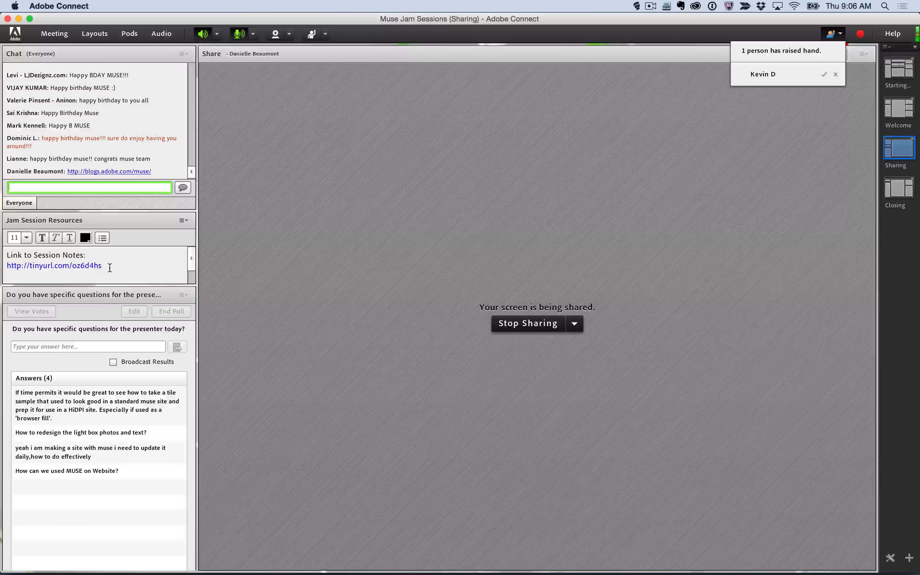
pyautogui.moveTo(109, 268); pyautogui.dragTo(6, 267)
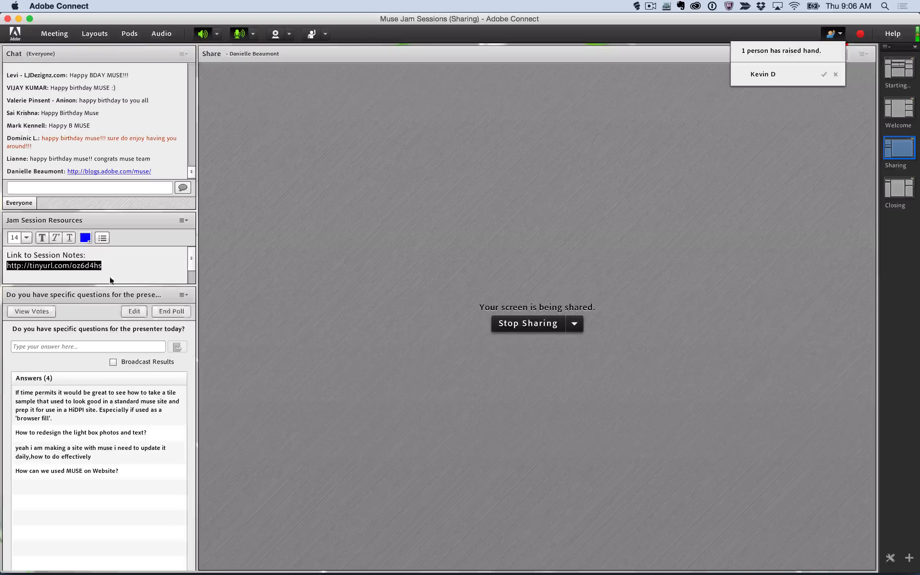
pyautogui.click(125, 273)
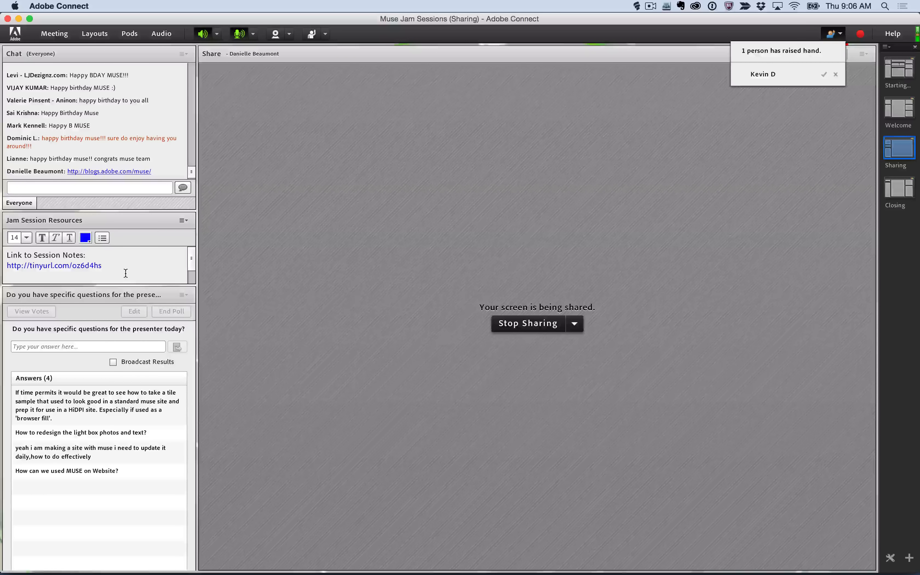
# Step: Switch to Evernote and review the Best Practices links and Asset Types checklist in the MuJam: Preparing Assets for Muse note
pyautogui.press('super+Tab')
pyautogui.press('super+Tab')
pyautogui.press('super+Tab')
pyautogui.press('super+Tab')
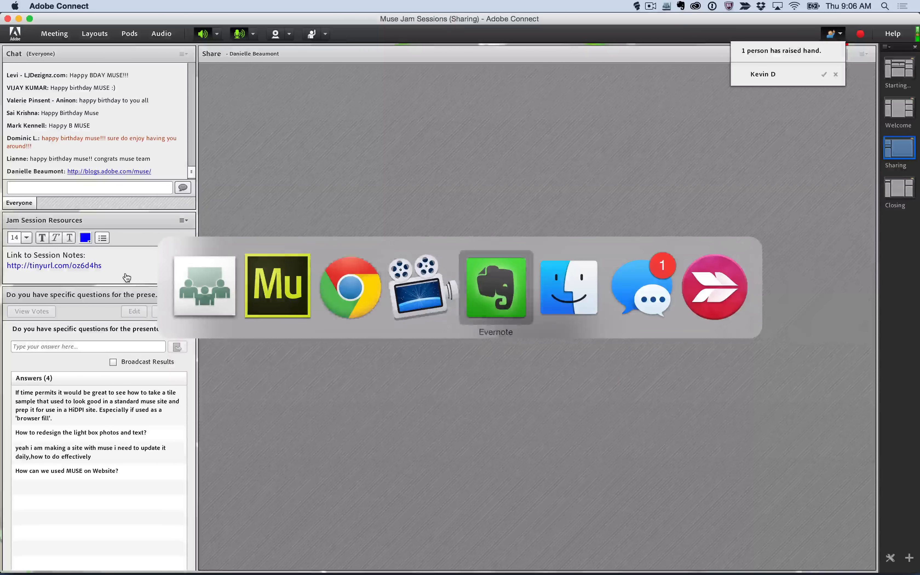
pyautogui.click(765, 269)
pyautogui.scroll(15, 764, 262)
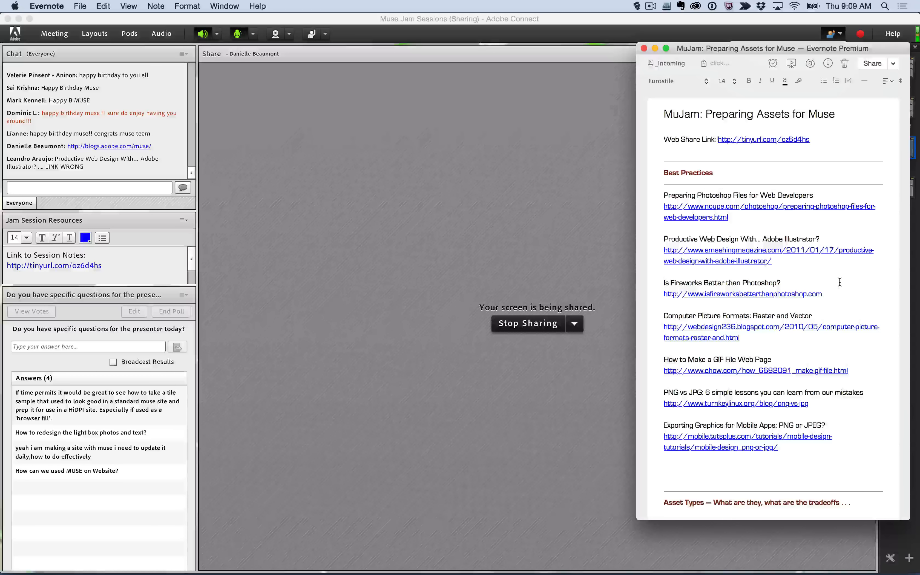
pyautogui.scroll(-2, 839, 281)
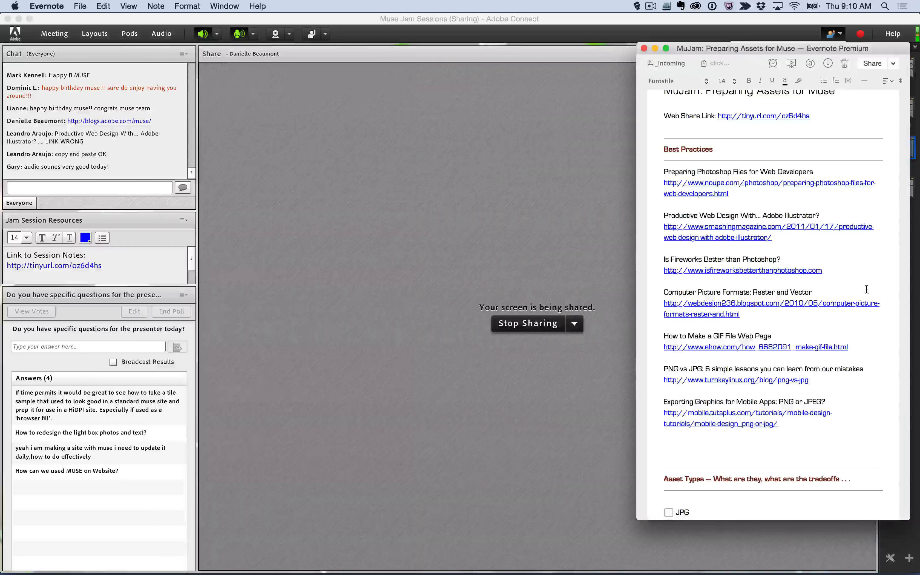
pyautogui.scroll(-10, 867, 289)
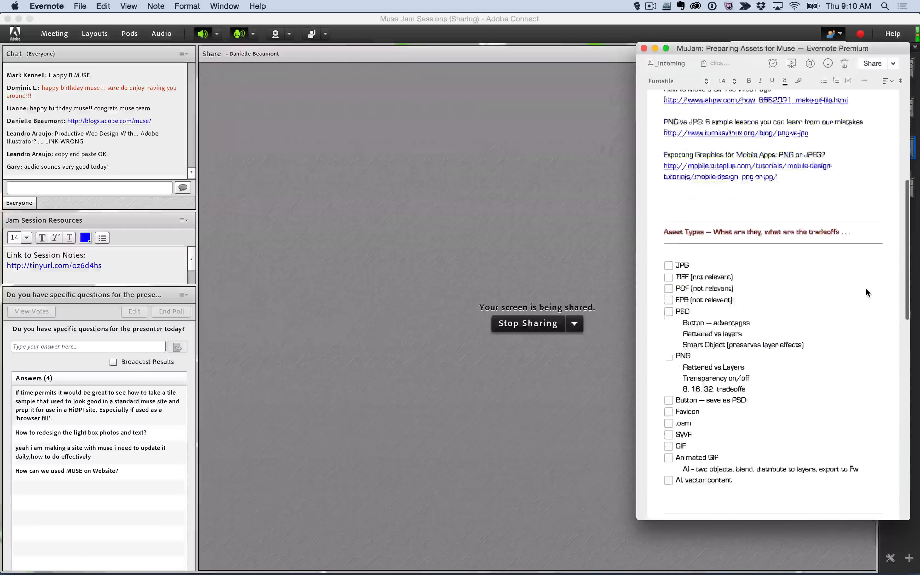
pyautogui.scroll(-5, 867, 289)
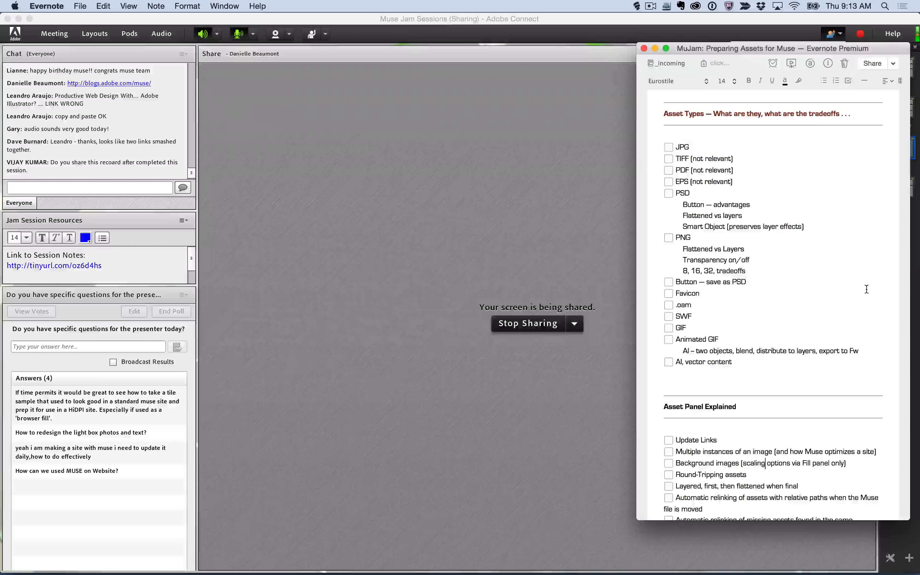
# Step: Switch to Adobe Muse, create a new site with the default settings, and open its Home page for design
pyautogui.press('super+Tab')
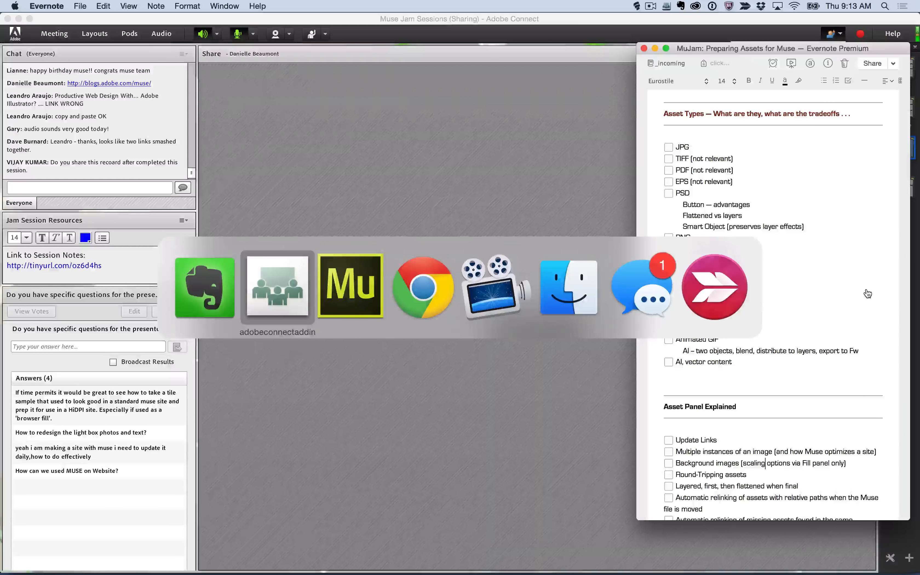
pyautogui.press('super+Tab')
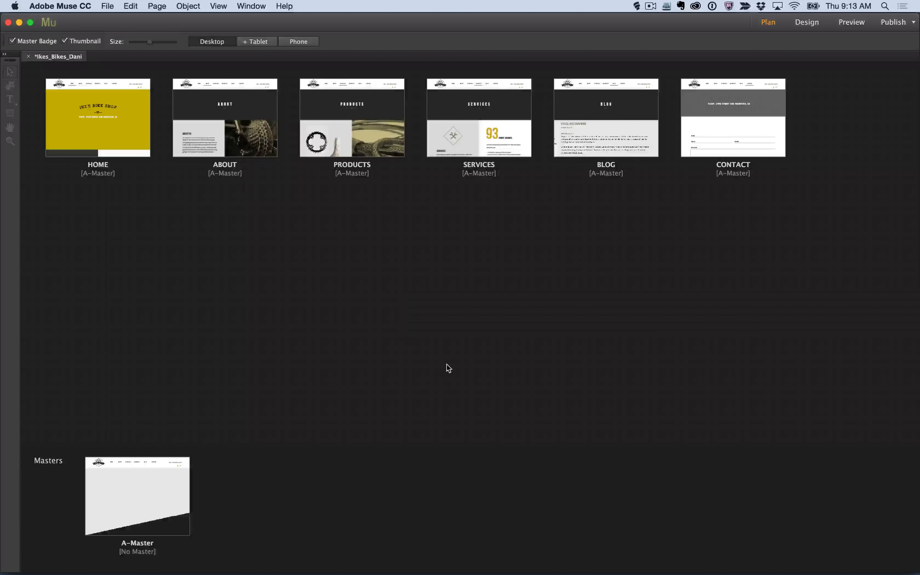
pyautogui.press('super+n')
pyautogui.press('Return')
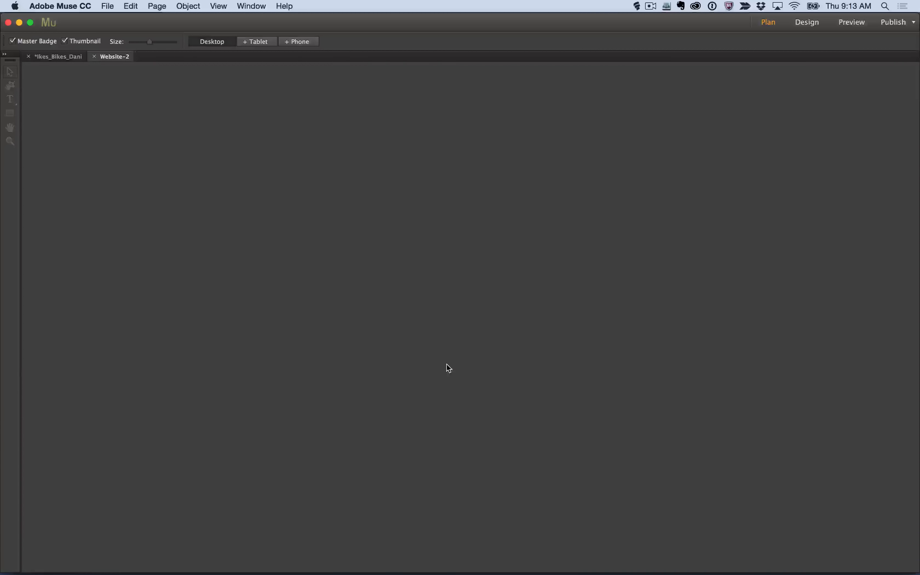
pyautogui.doubleClick(104, 122)
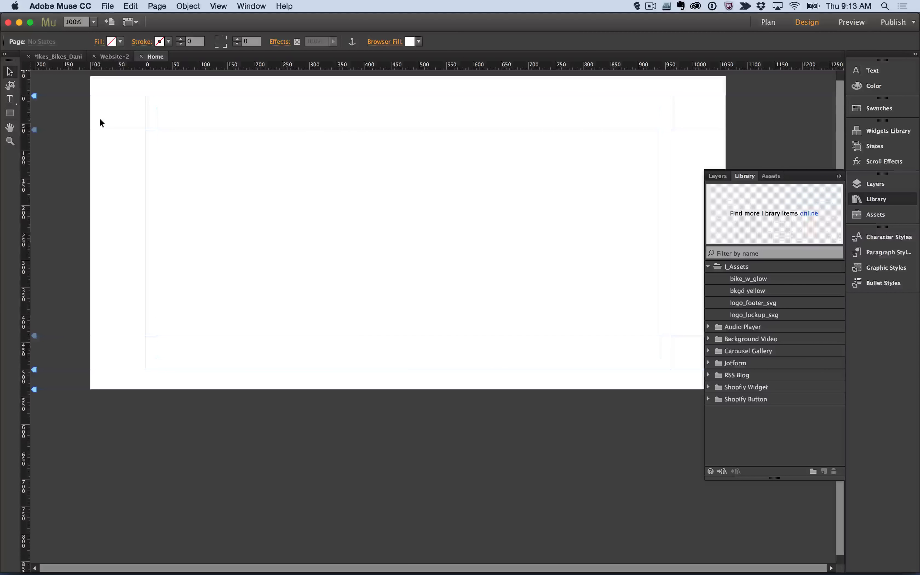
# Step: Switch to Chrome and load ikesbikeshopsf.com on a new page, enlarging the page view
pyautogui.press('super+Tab')
pyautogui.press('super+Tab')
pyautogui.press('super+Tab')
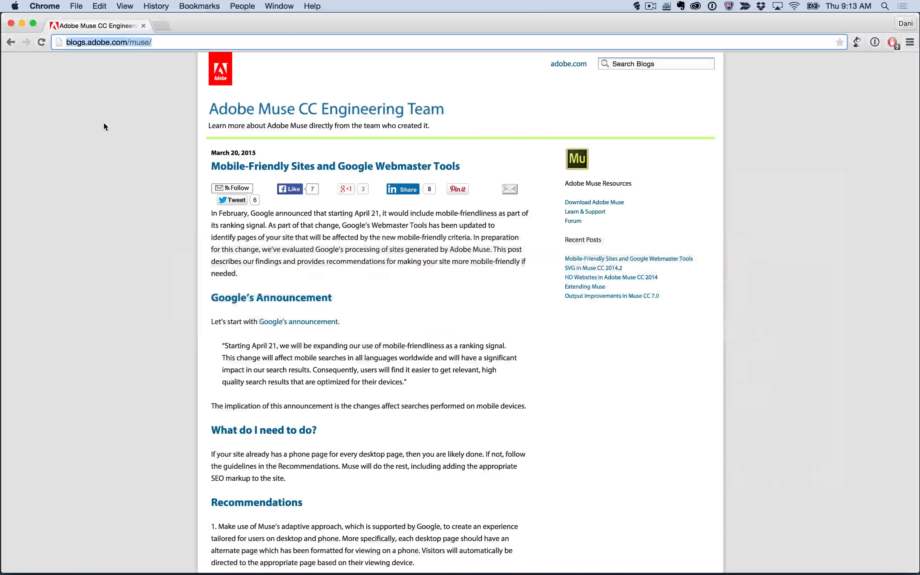
pyautogui.press('super+t')
pyautogui.write('ikesbikeshopsf.com')
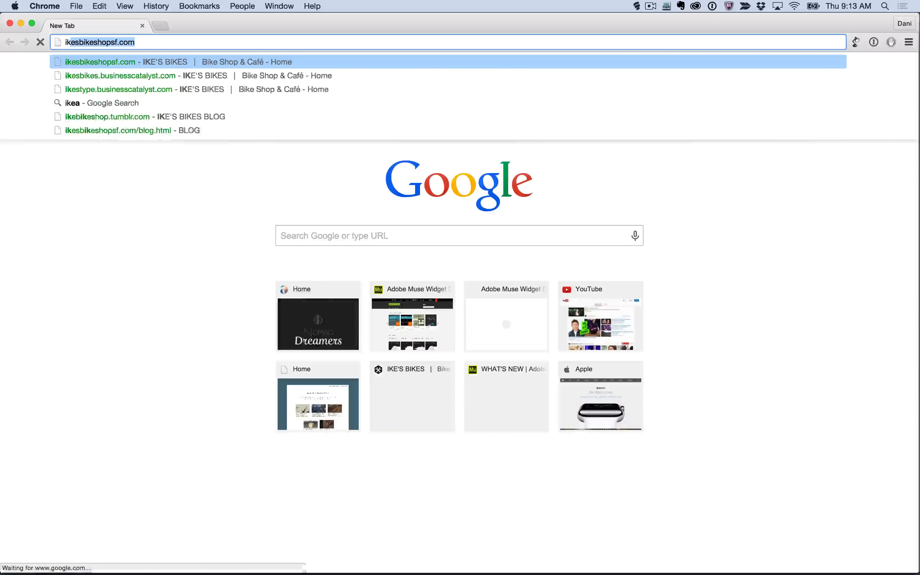
pyautogui.press('Return')
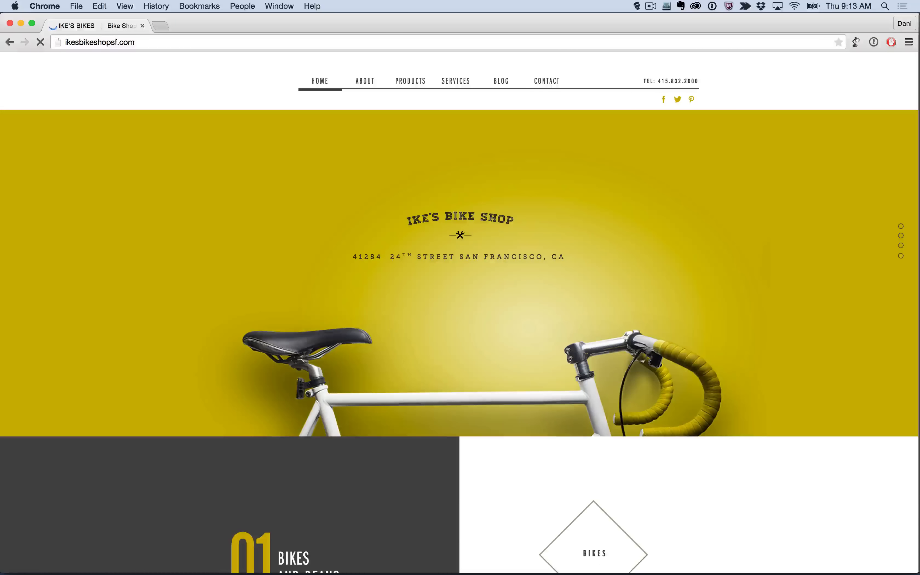
pyautogui.press('super+equal')
pyautogui.press('super+equal')
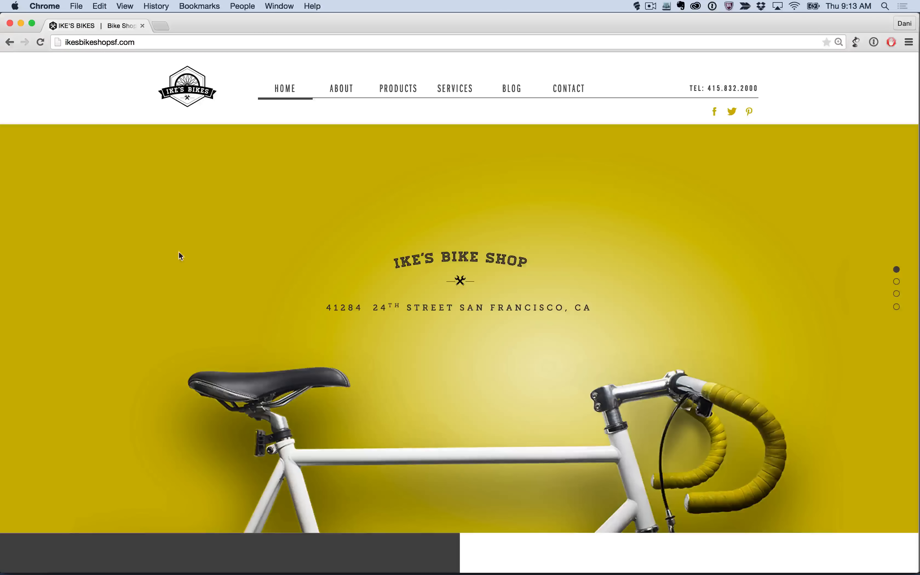
# Step: Examine how the yellow bike banner and the sections below it move on the Ike's Bikes home page
pyautogui.scroll(-5, 201, 310)
pyautogui.scroll(4, 201, 310)
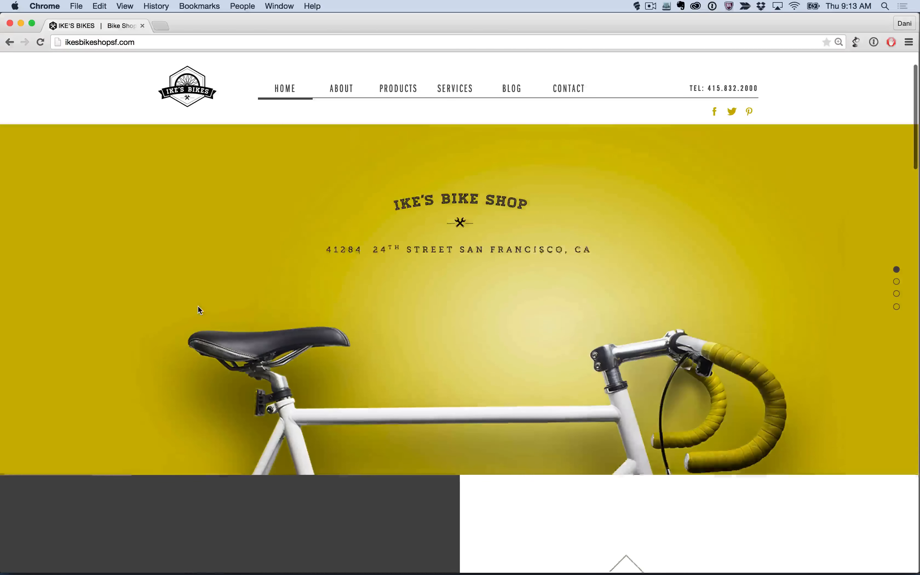
pyautogui.scroll(1, 197, 306)
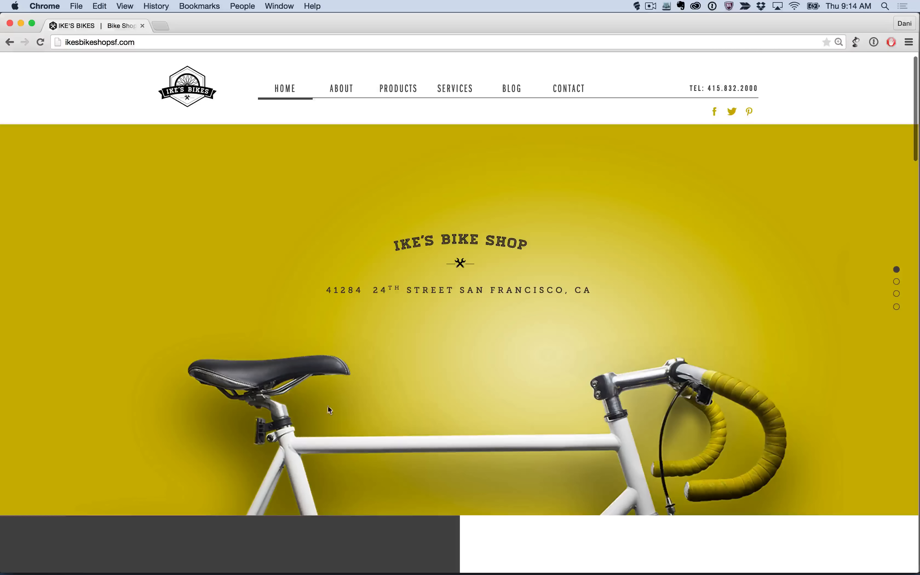
pyautogui.scroll(-5, 488, 481)
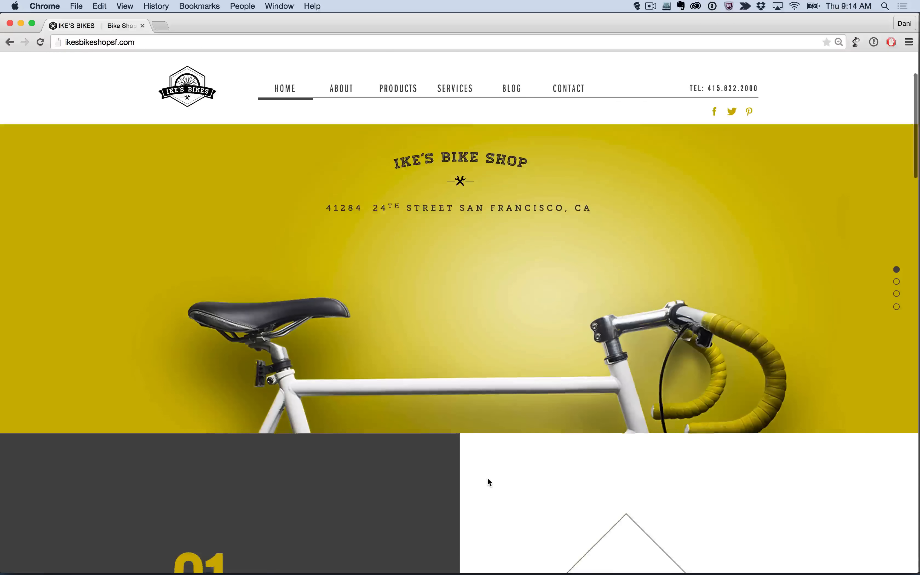
pyautogui.scroll(-5, 488, 481)
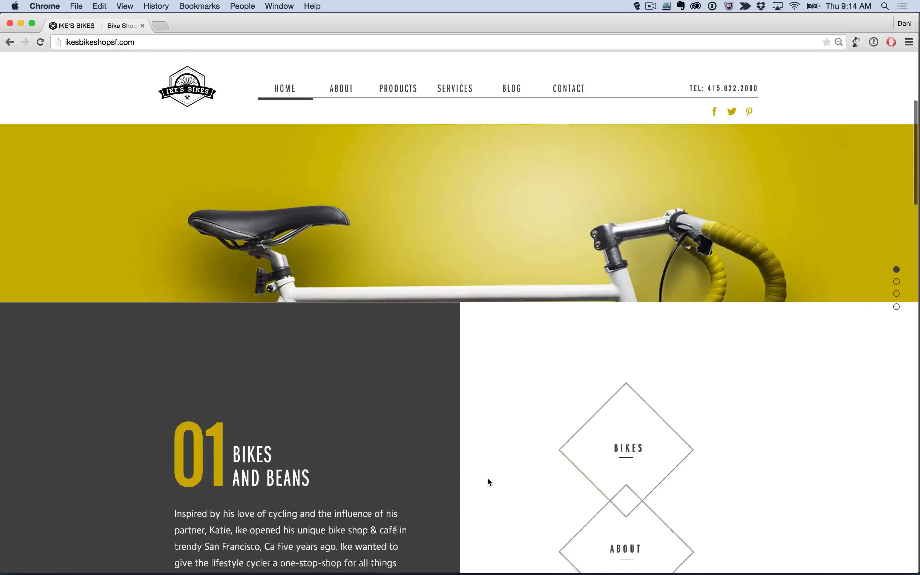
pyautogui.scroll(-3, 488, 479)
pyautogui.scroll(6, 487, 480)
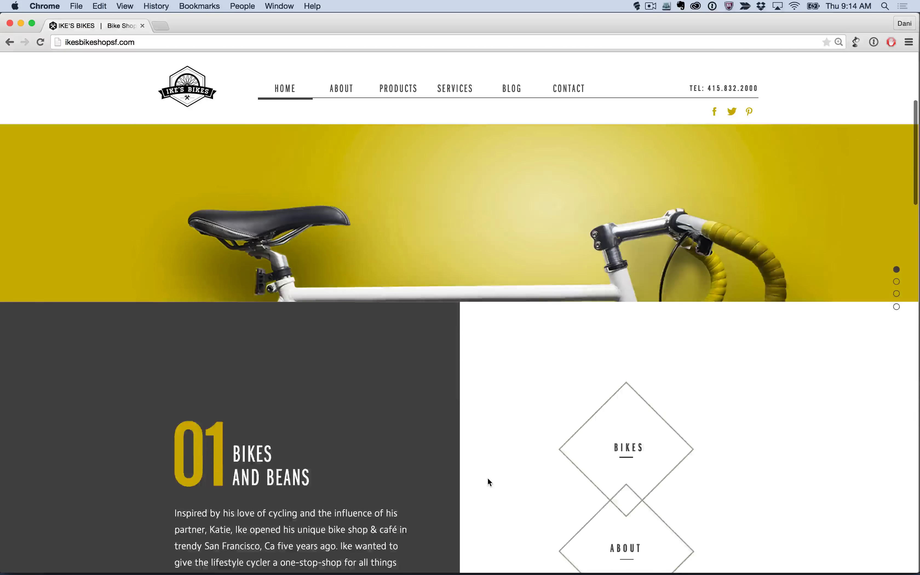
pyautogui.scroll(5, 488, 477)
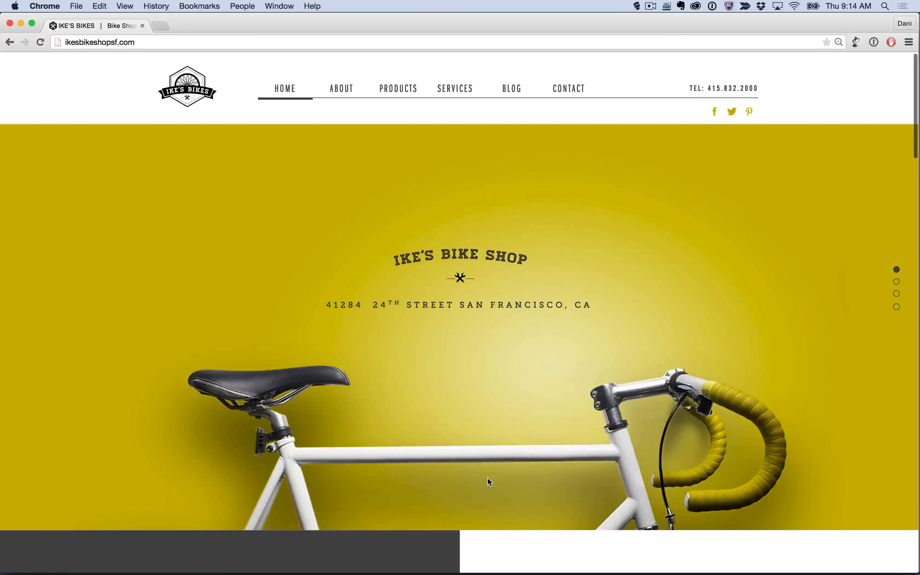
pyautogui.scroll(-2, 487, 478)
pyautogui.scroll(1, 489, 481)
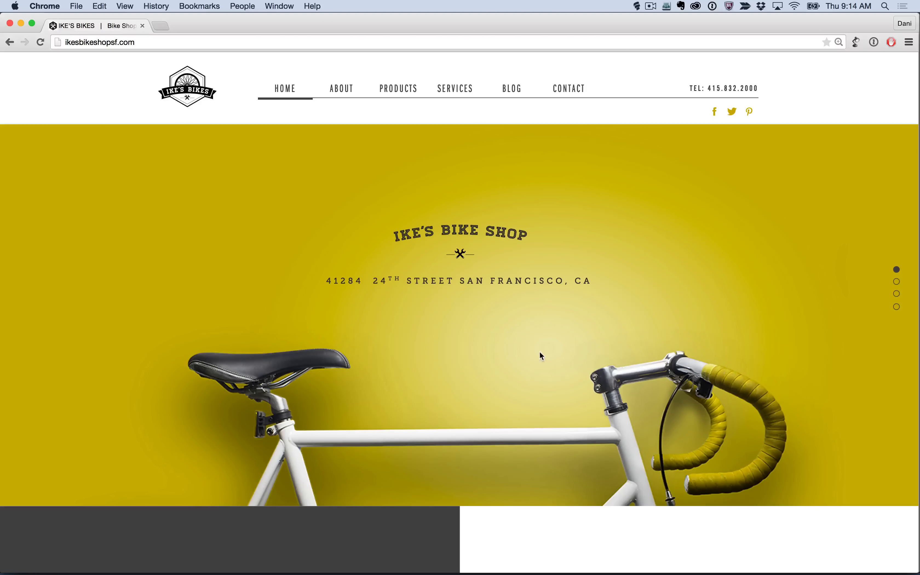
# Step: Highlight the "Bikes and Beans" heading to check whether it is live text, and return to the bike banner
pyautogui.scroll(-10, 317, 286)
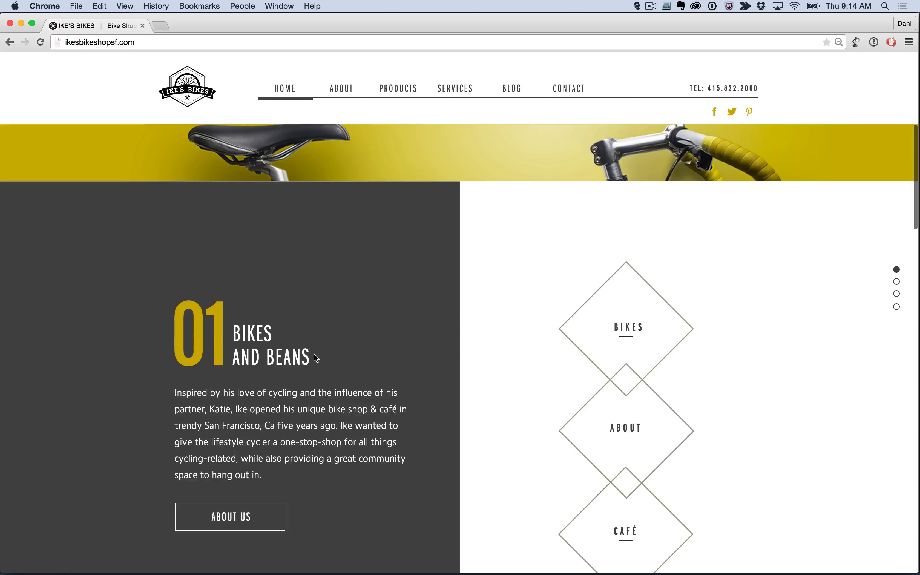
pyautogui.moveTo(314, 354); pyautogui.dragTo(234, 331)
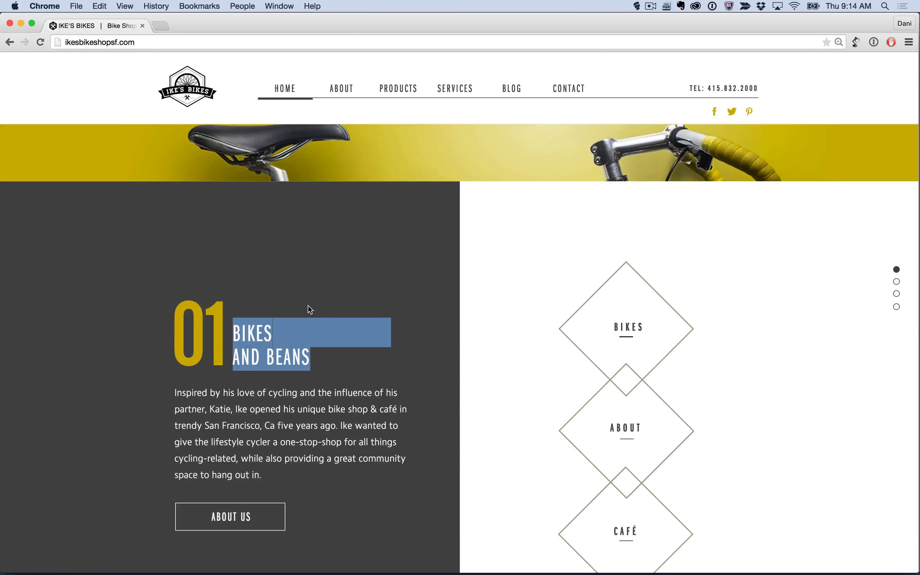
pyautogui.scroll(6, 369, 261)
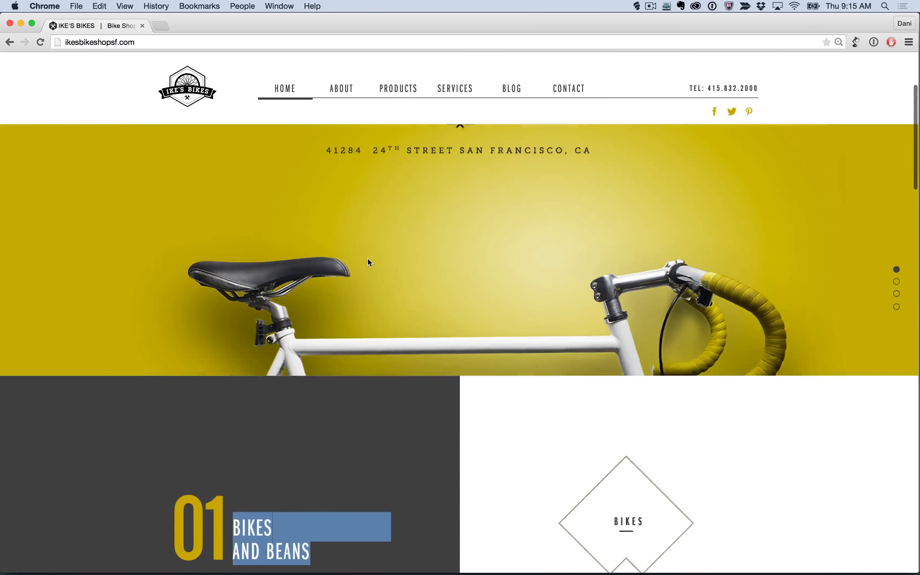
pyautogui.scroll(3, 370, 263)
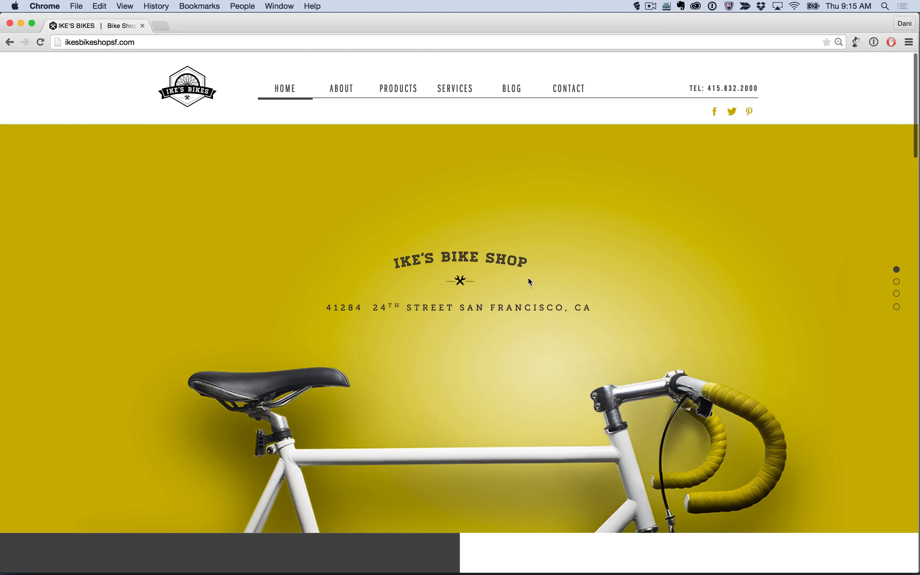
# Step: Magnify the bike banner and test whether the street address and the arched Ike's Bike Shop title can be selected as text
pyautogui.press('super+equal')
pyautogui.press('super+equal')
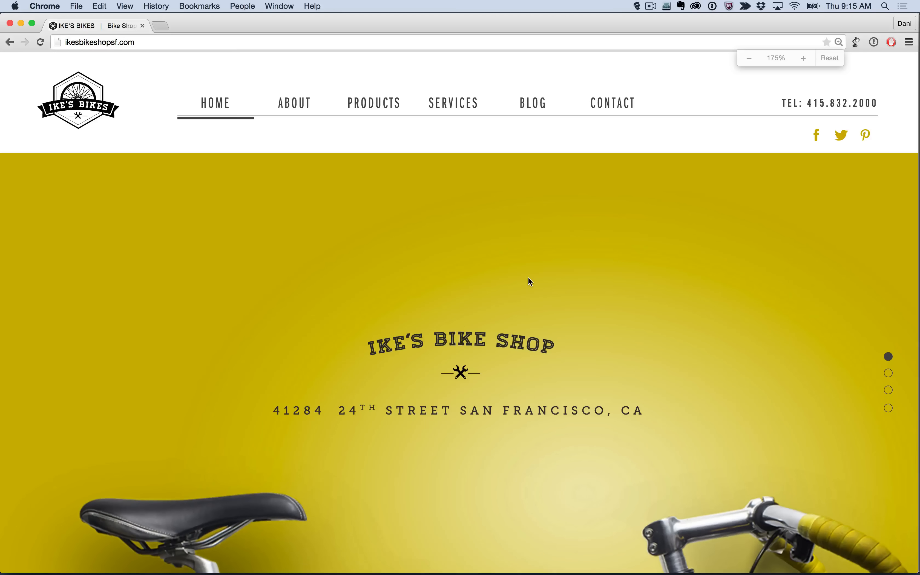
pyautogui.press('super+equal')
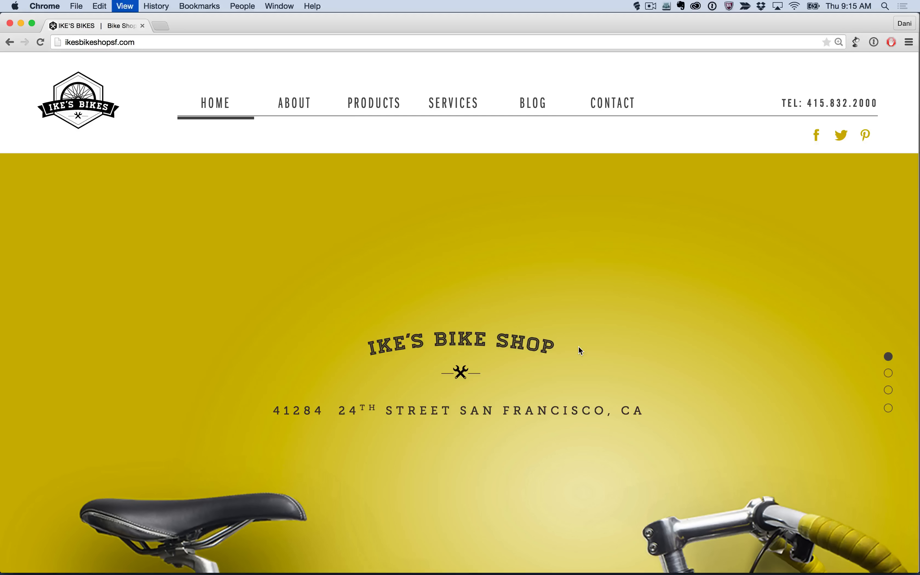
pyautogui.press('super+equal')
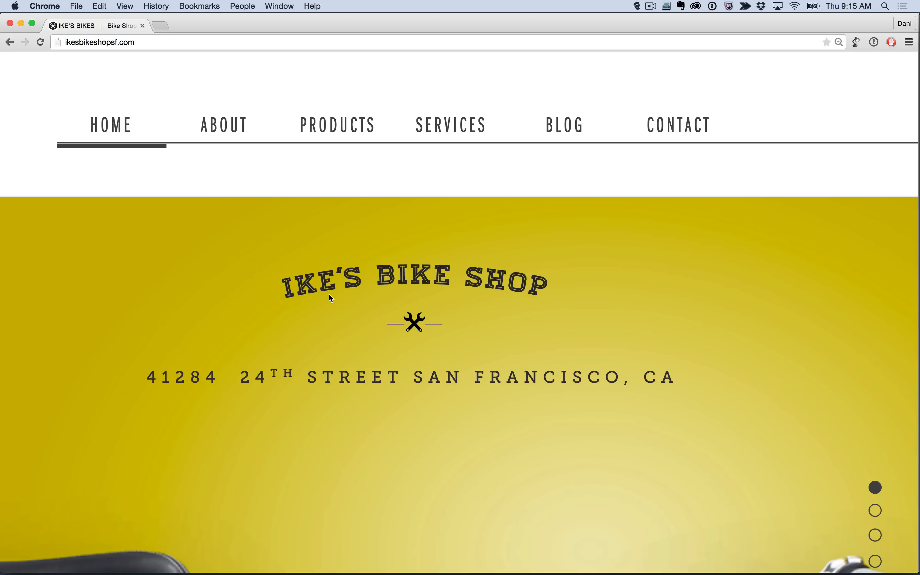
pyautogui.moveTo(327, 378); pyautogui.dragTo(514, 386)
pyautogui.moveTo(380, 280); pyautogui.dragTo(426, 280)
pyautogui.moveTo(218, 262); pyautogui.dragTo(631, 259)
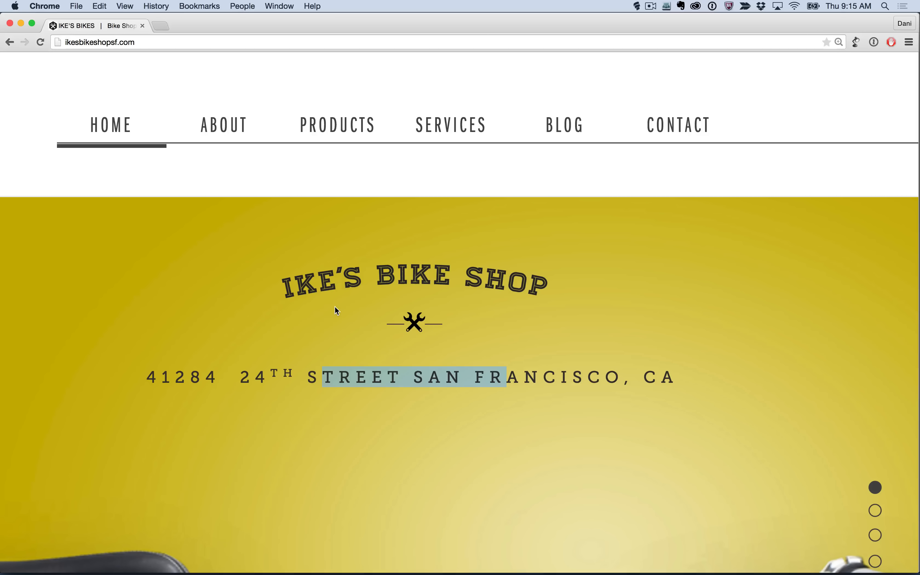
# Step: Inspect the edges of the arched Ike's Bike Shop title at higher magnification and return to a smaller page view
pyautogui.press('super+equal')
pyautogui.press('super+equal')
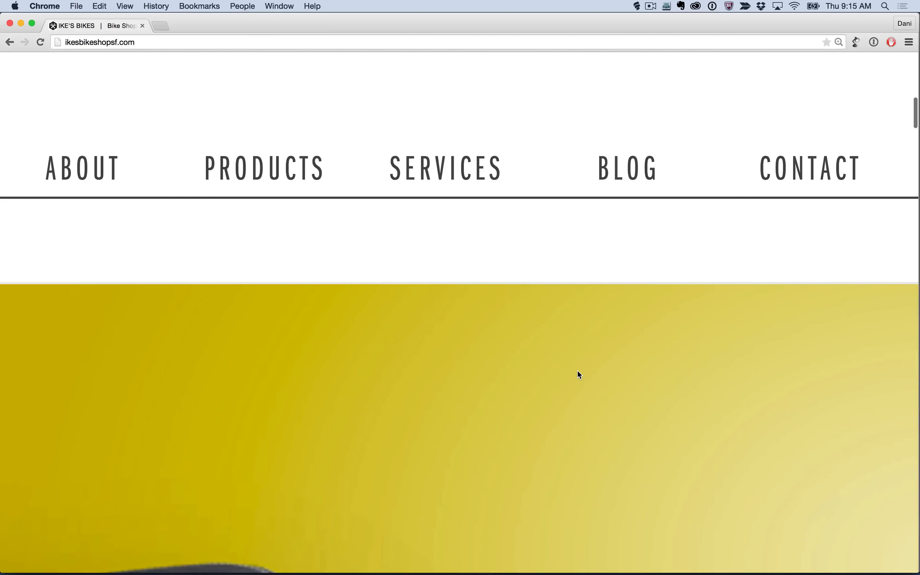
pyautogui.scroll(-1, 579, 375)
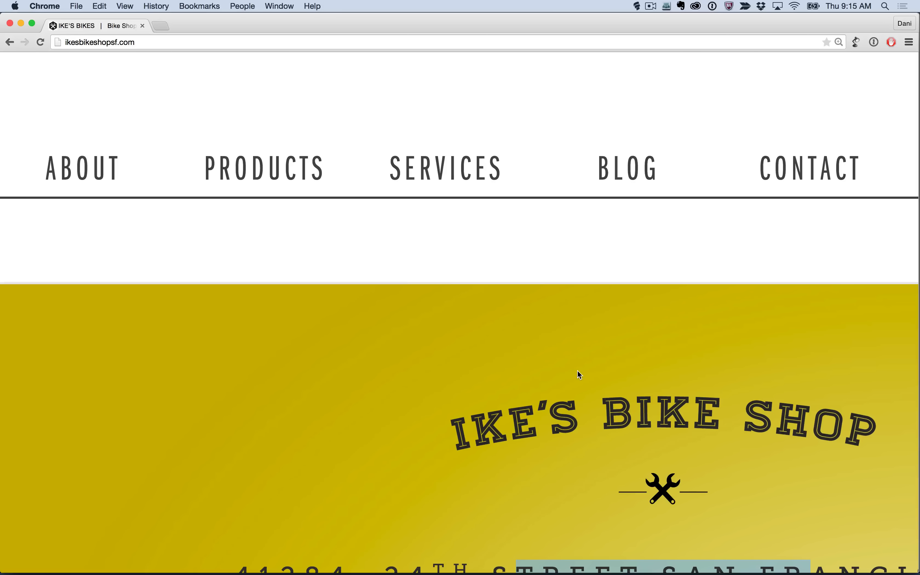
pyautogui.press('super+minus')
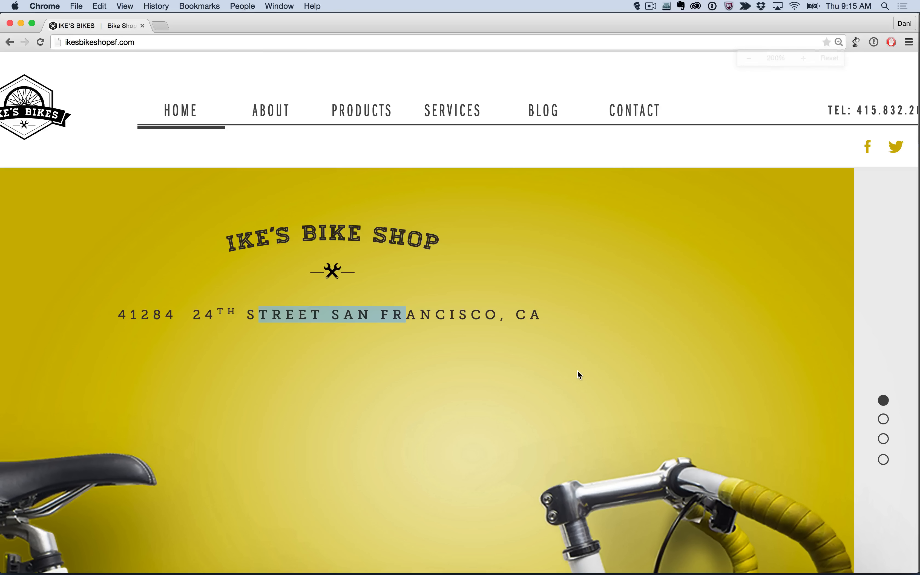
pyautogui.press('super+minus')
pyautogui.hscroll(-10, 687, 382)
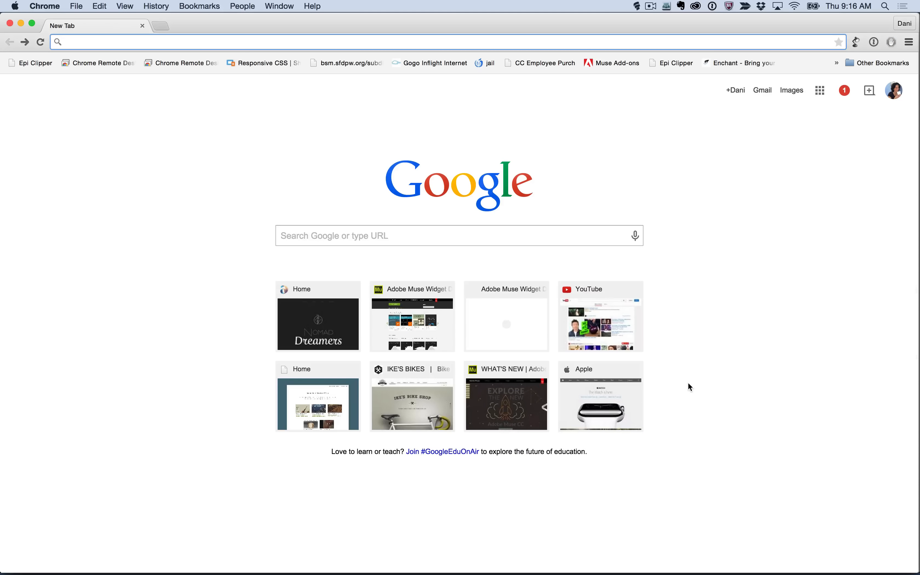
pyautogui.hscroll(10, 689, 384)
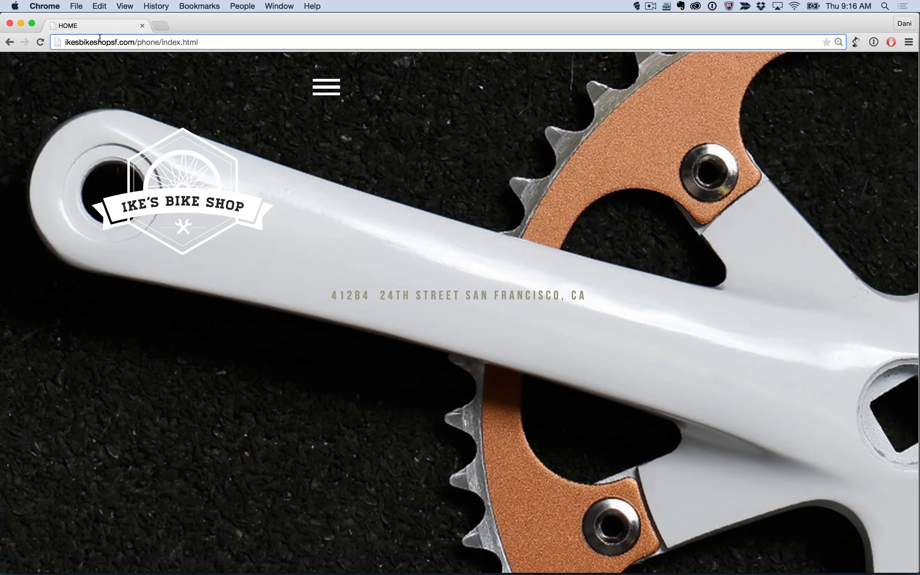
# Step: Try to reload the desktop home page by replacing the phone page's address with ikesbikeshopsf.com
pyautogui.click(102, 44)
pyautogui.click(139, 42)
pyautogui.moveTo(138, 41); pyautogui.dragTo(246, 55)
pyautogui.press('BackSpace')
pyautogui.press('BackSpace')
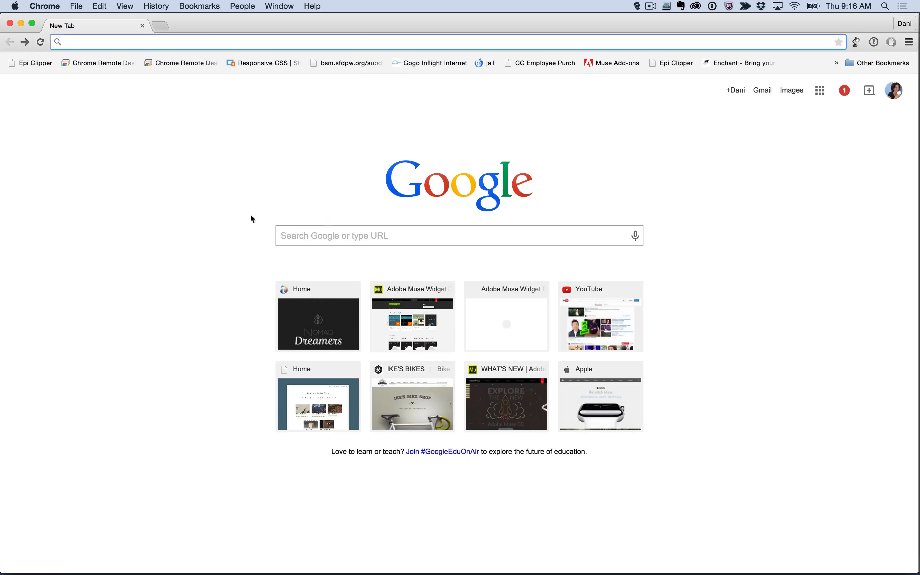
pyautogui.write('ikesbikeshopsf.com')
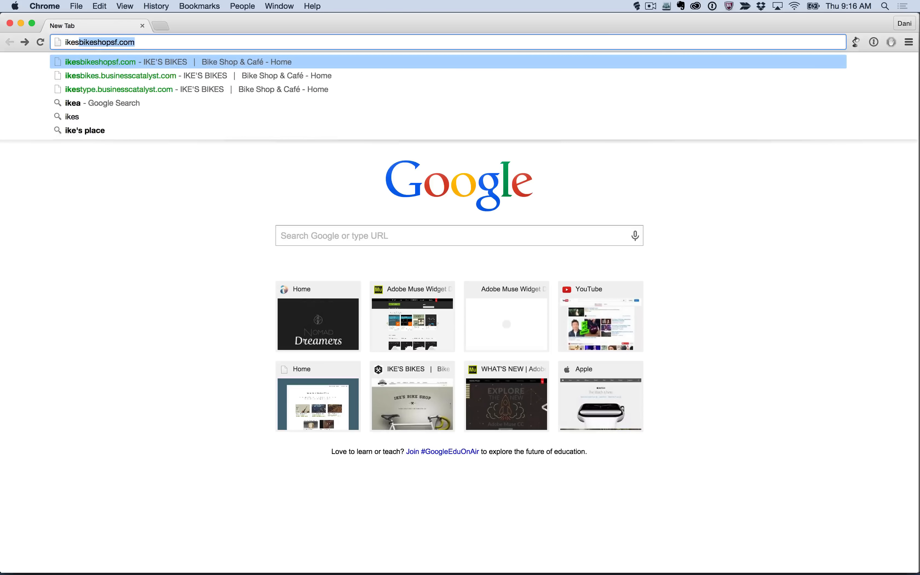
pyautogui.press('Return')
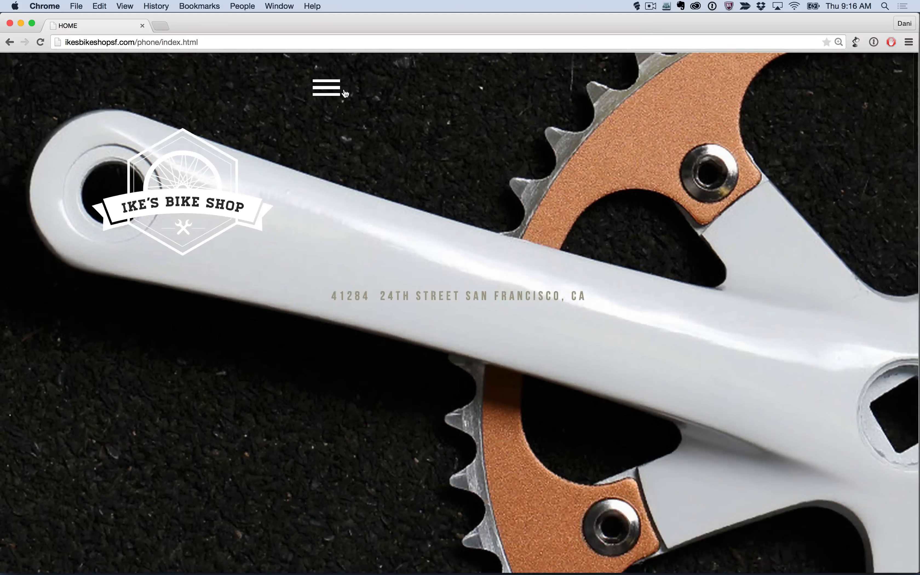
# Step: View the phone page's navigation menu, dismiss it, and close the Ike's Bike Shop page
pyautogui.click(326, 87)
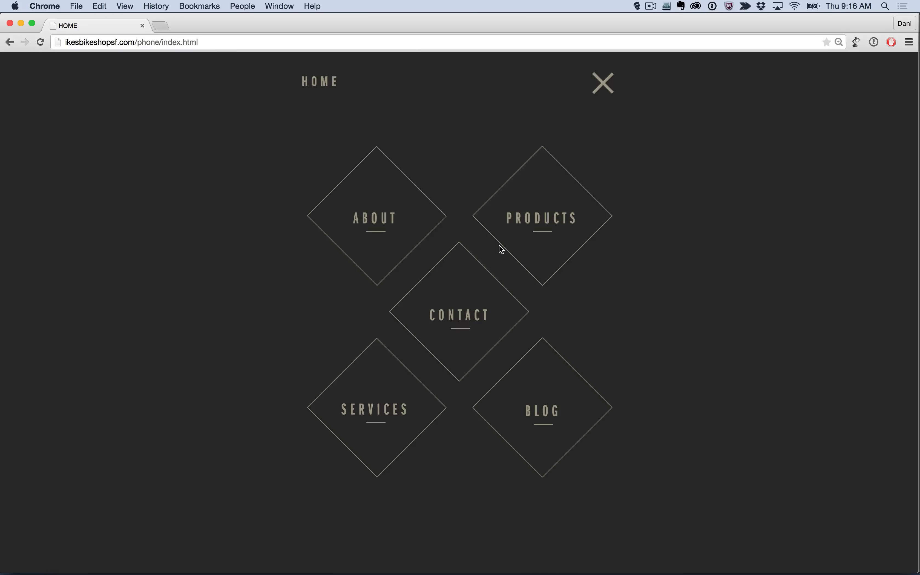
pyautogui.click(701, 316)
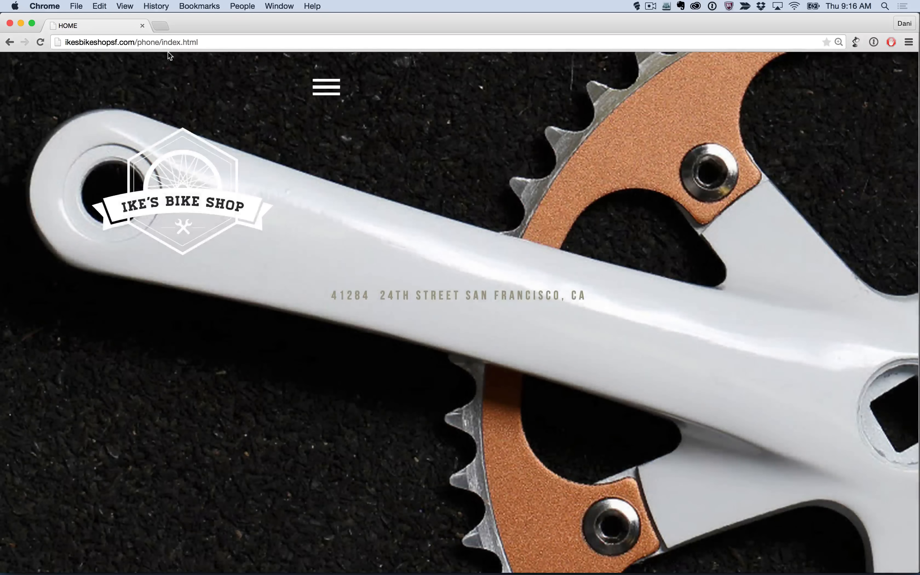
pyautogui.click(142, 25)
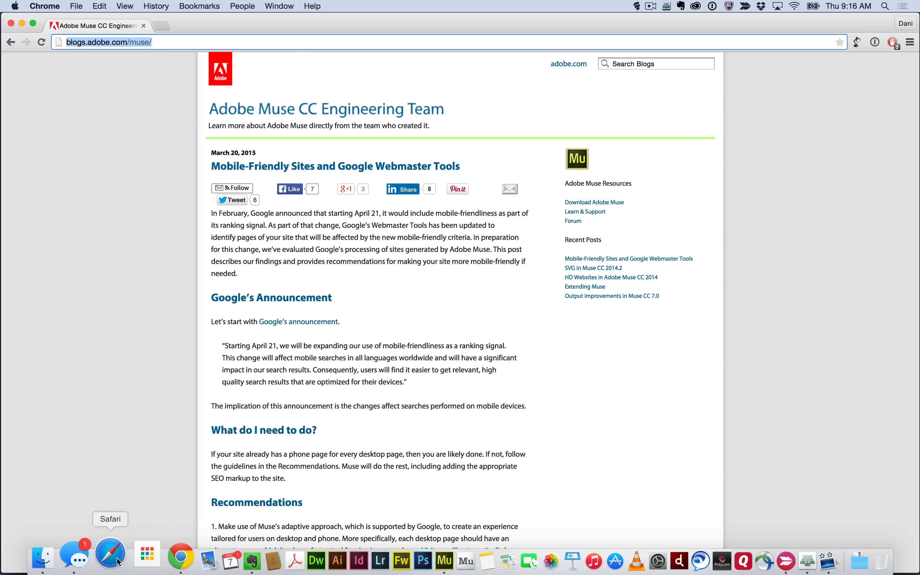
# Step: Switch to Safari and load ikesbikeshopsf.com
pyautogui.click(110, 555)
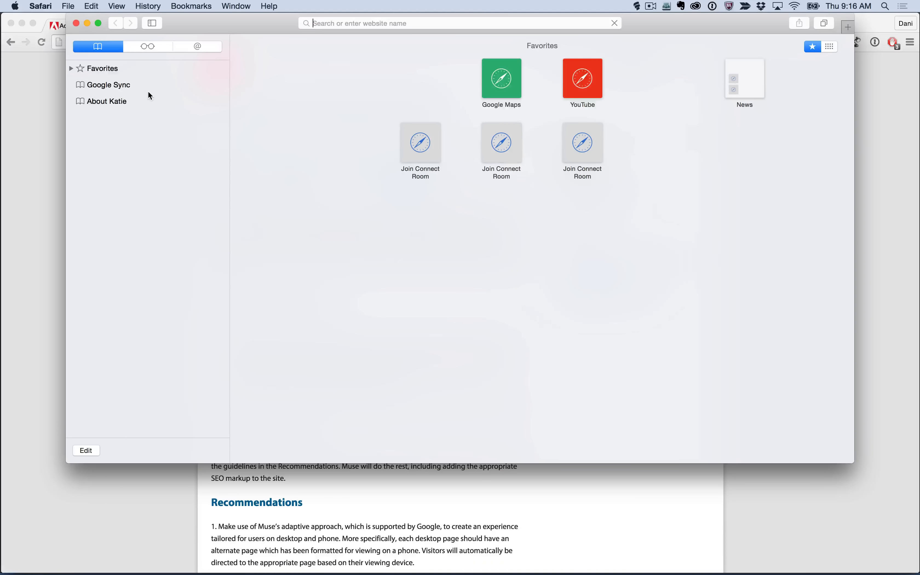
pyautogui.write('ikes')
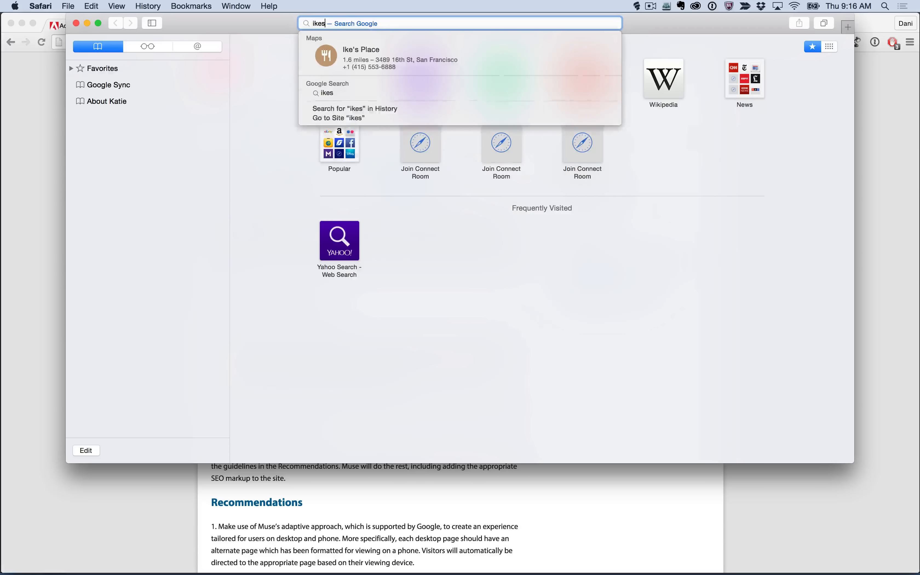
pyautogui.write('bi')
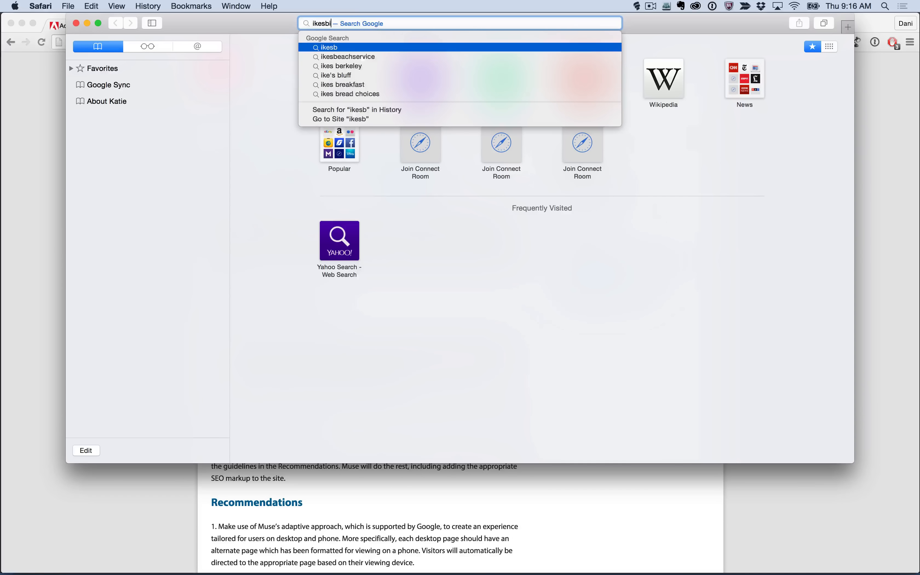
pyautogui.write('keshopsf.com')
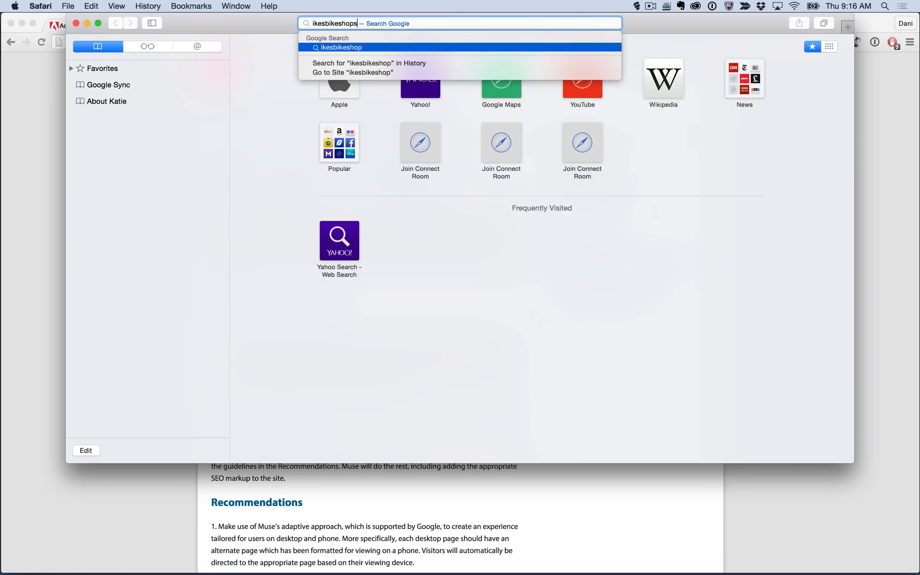
pyautogui.press('Return')
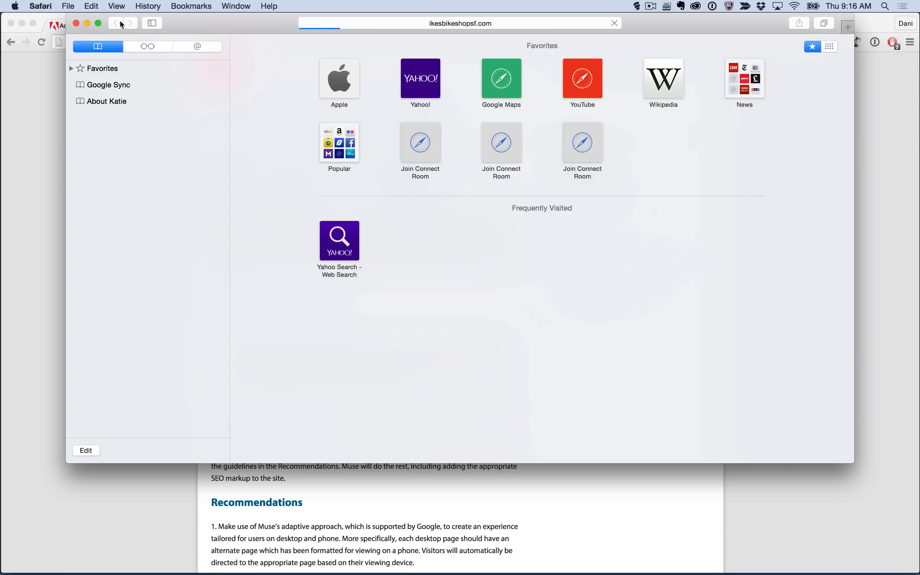
pyautogui.click(98, 23)
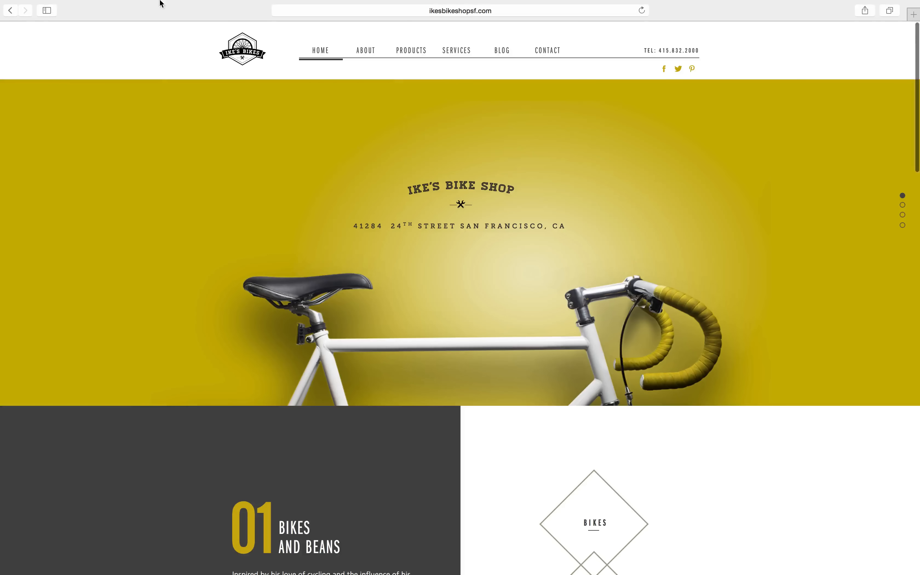
pyautogui.moveTo(150, 3)
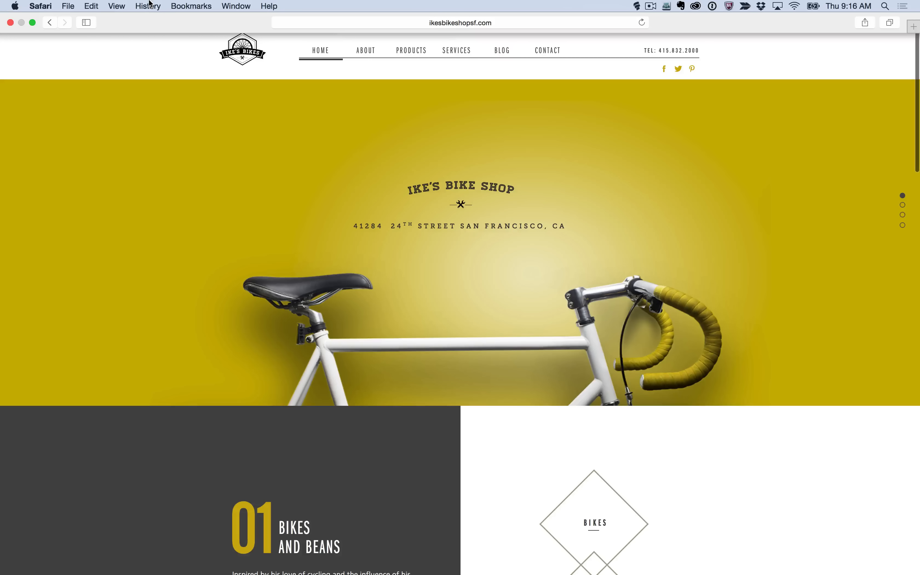
pyautogui.click(111, 4)
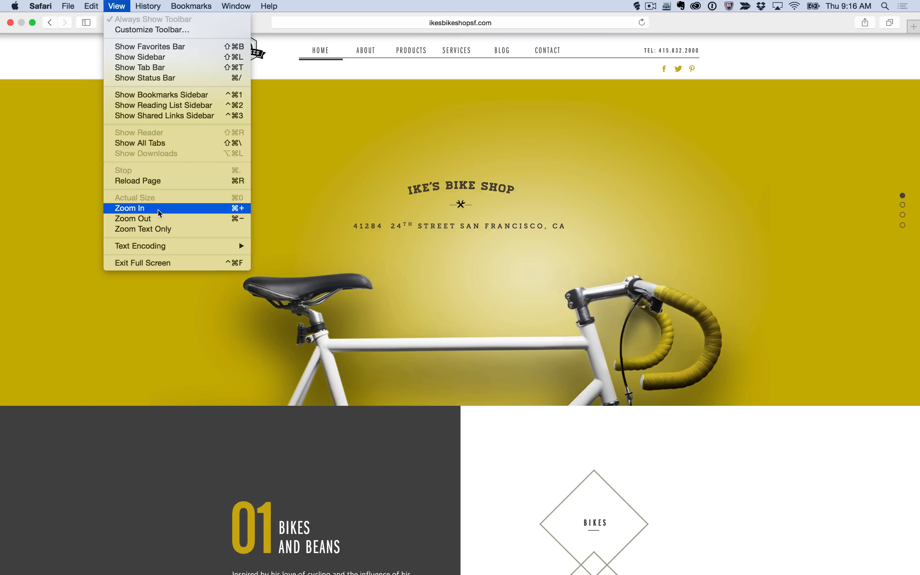
pyautogui.click(164, 263)
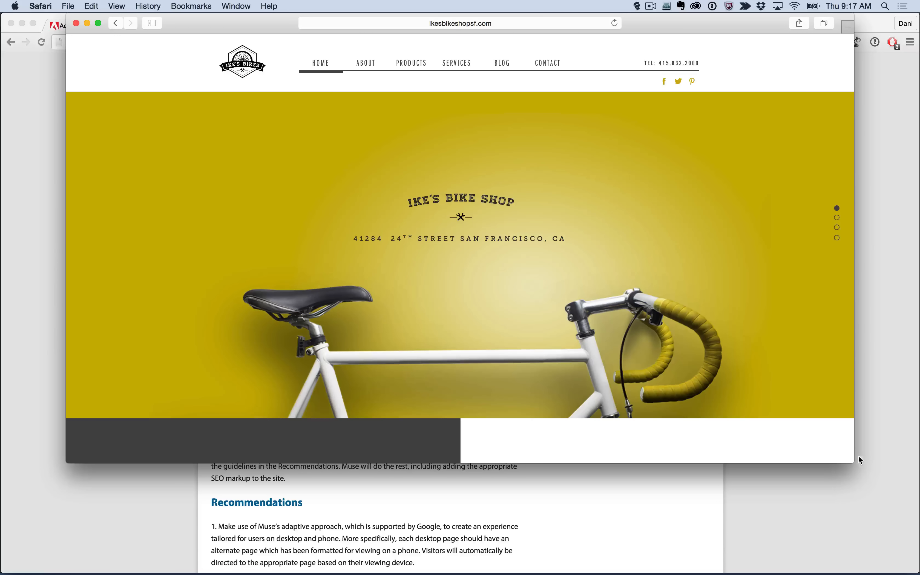
# Step: Enlarge the Safari window, look through the Ike's Bikes home page down to its footer, and magnify its header and hero area
pyautogui.moveTo(852, 462); pyautogui.dragTo(909, 548)
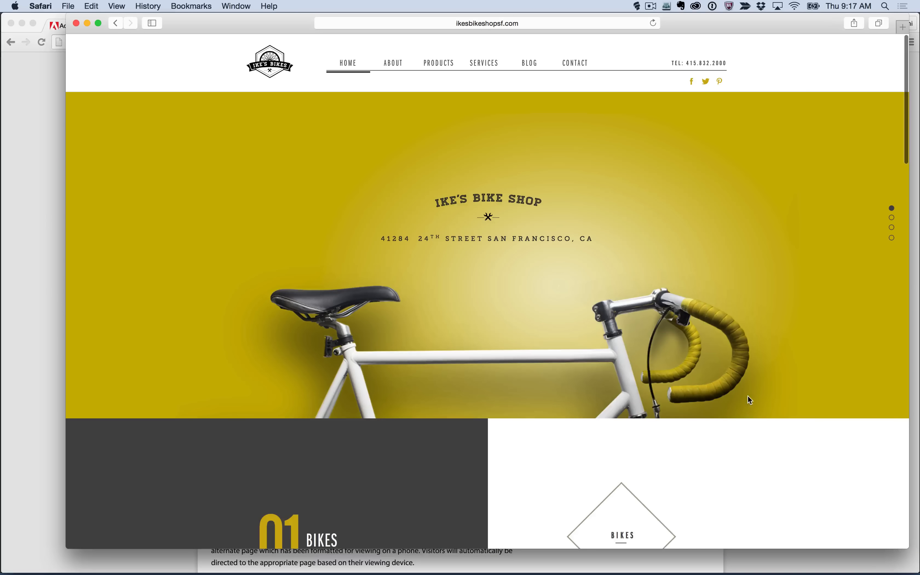
pyautogui.scroll(-5, 748, 396)
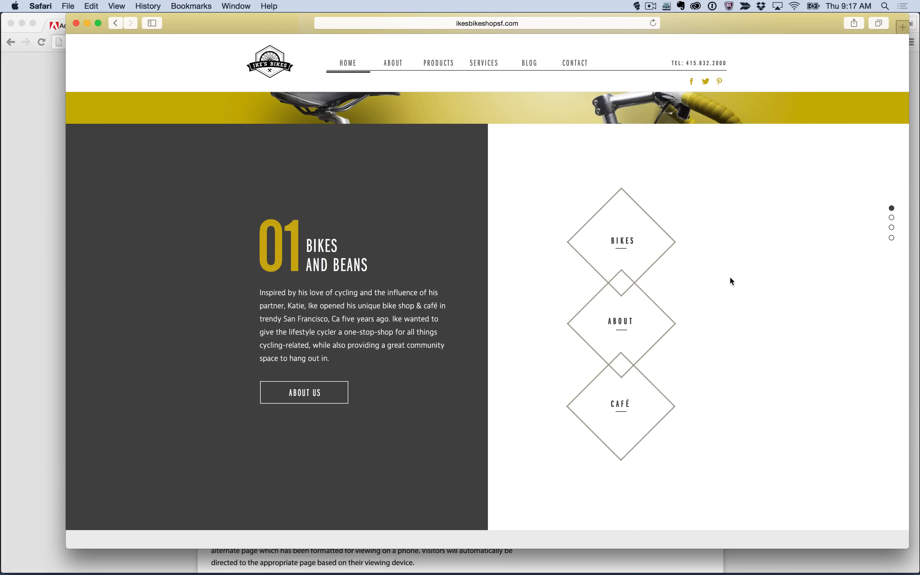
pyautogui.scroll(-5, 732, 283)
pyautogui.scroll(-10, 732, 283)
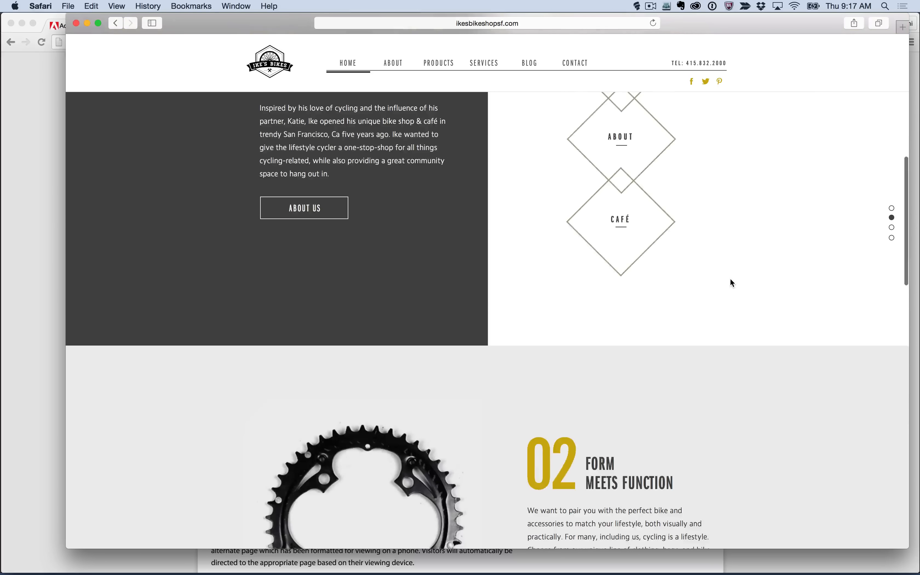
pyautogui.scroll(-15, 730, 283)
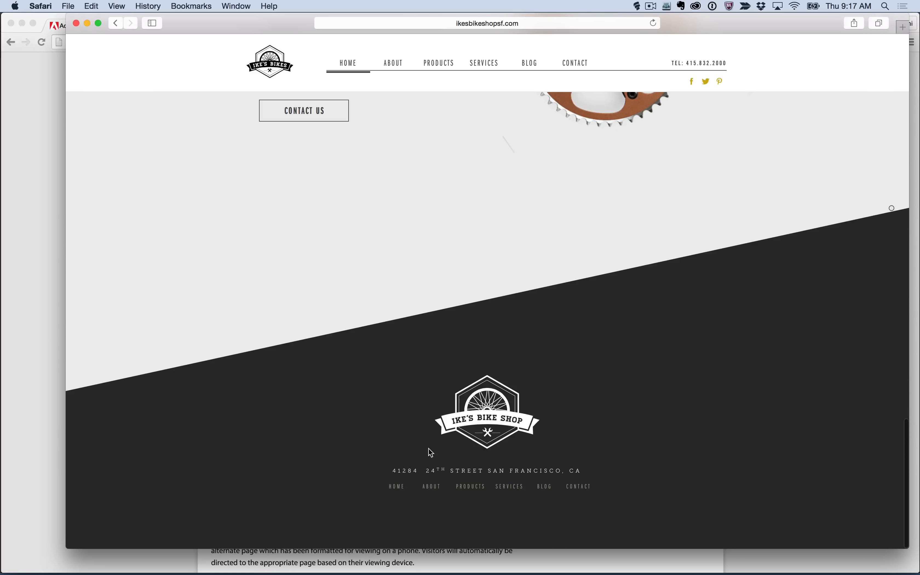
pyautogui.scroll(-2, 688, 364)
pyautogui.moveTo(908, 316); pyautogui.dragTo(910, 353)
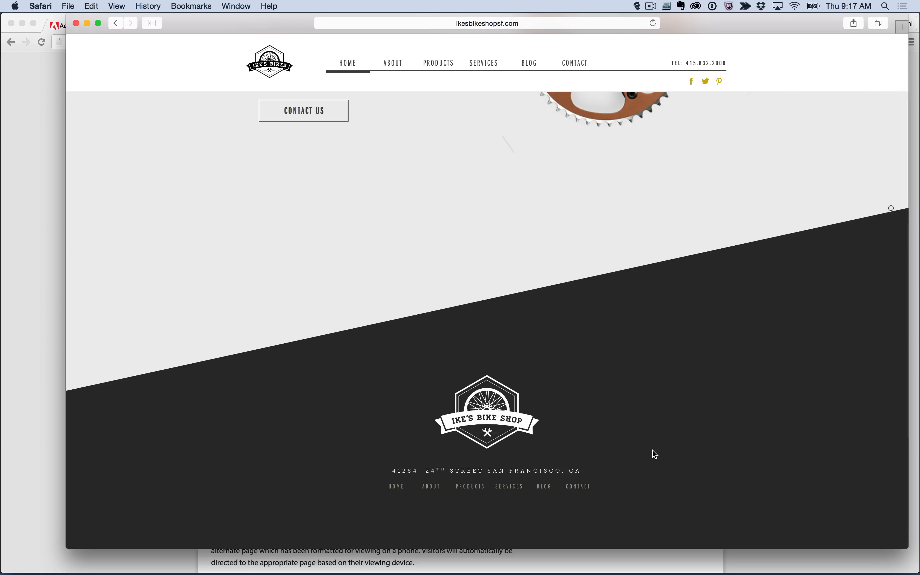
pyautogui.scroll(10, 654, 455)
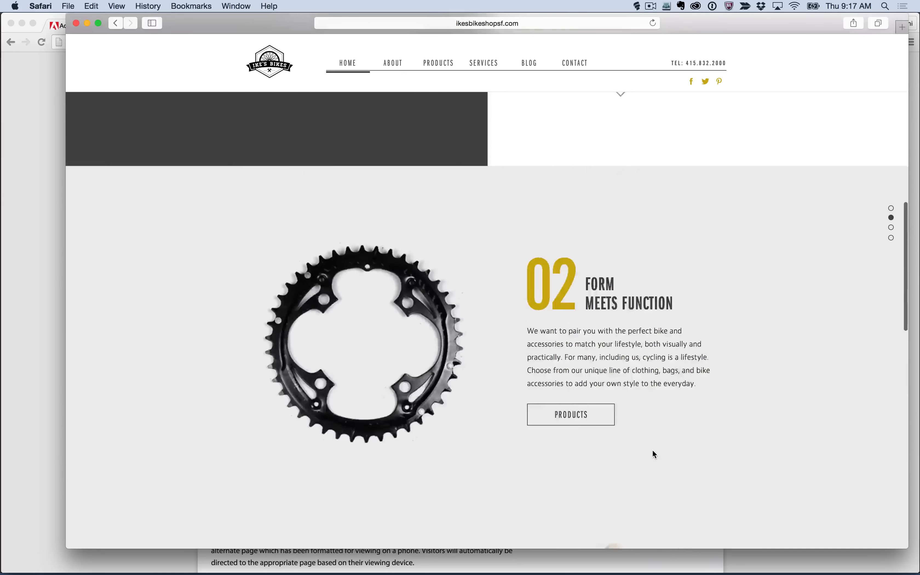
pyautogui.scroll(5, 652, 450)
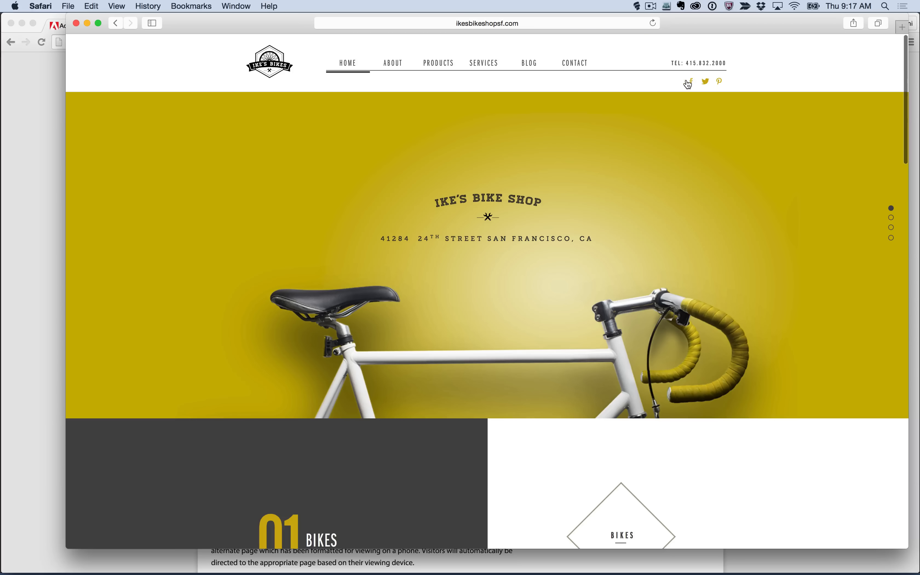
pyautogui.press('super+plus')
pyautogui.press('super+plus')
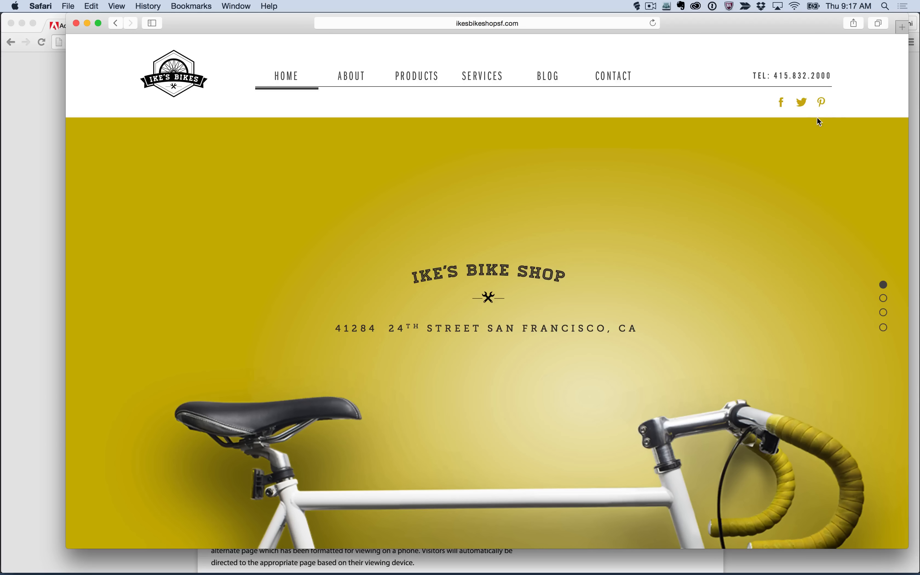
# Step: Switch to Chrome, close the Adobe Muse CC Engineering Team blog page, and switch to Adobe Muse
pyautogui.press('super+Tab')
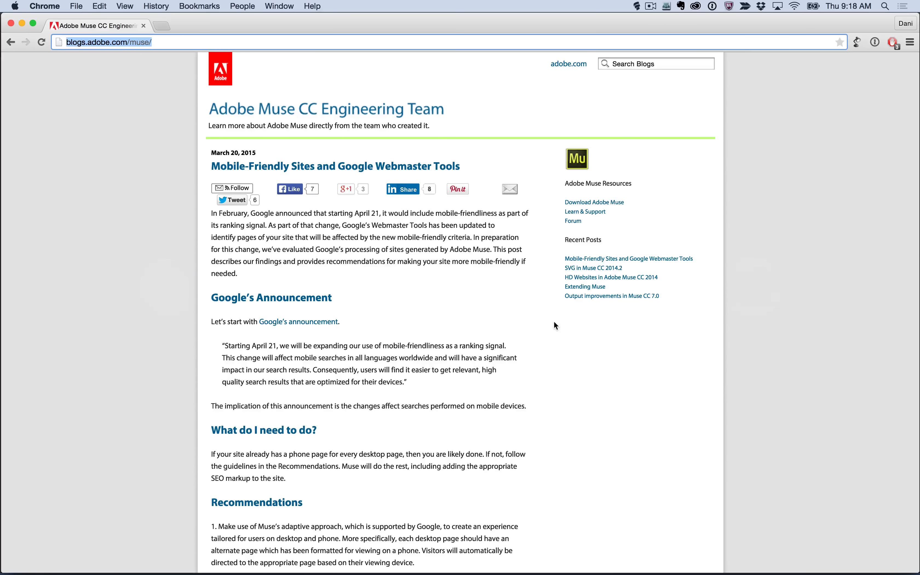
pyautogui.press('super+w')
pyautogui.press('super+Tab')
pyautogui.press('super+Tab')
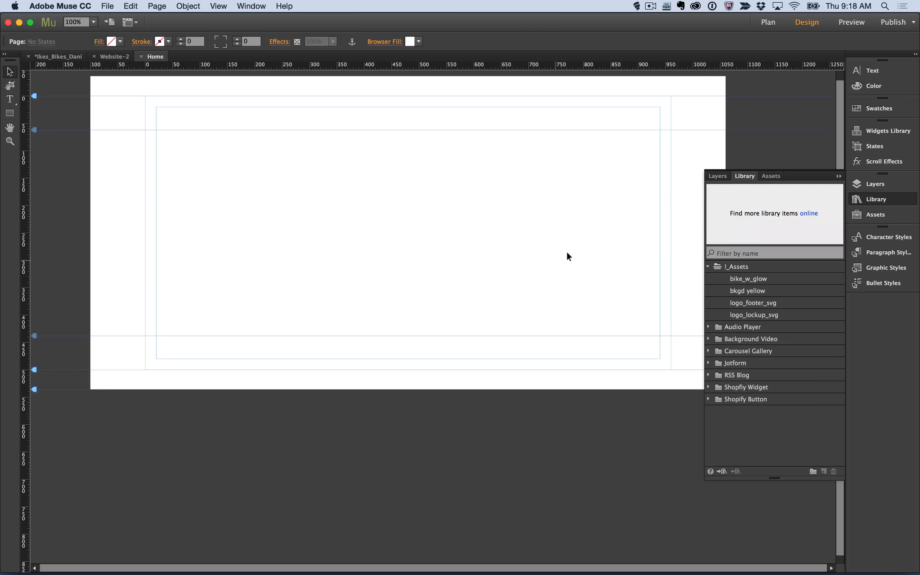
# Step: Preview the bkgd yellow, logo_footer_svg, bike_w_glow and logo_lockup_svg items in the !_Assets library folder
pyautogui.click(758, 292)
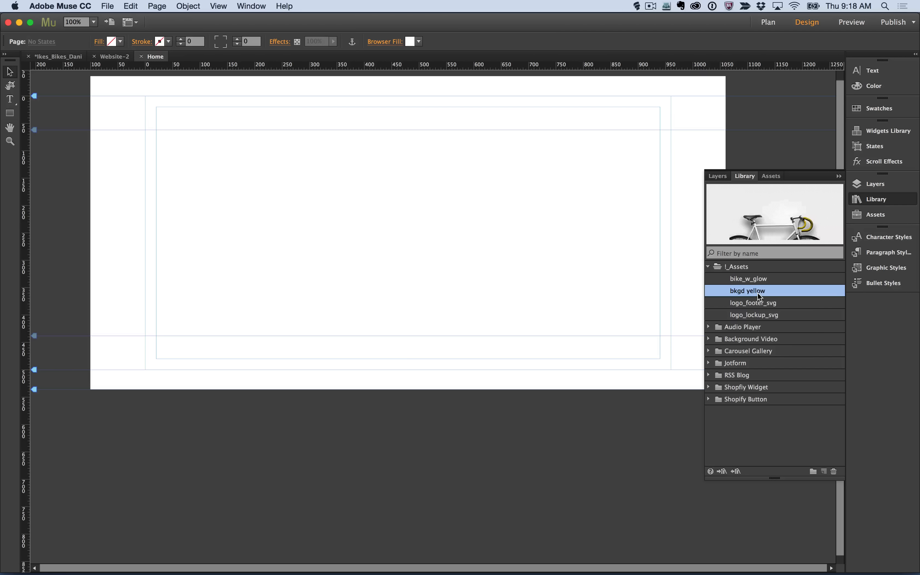
pyautogui.click(749, 304)
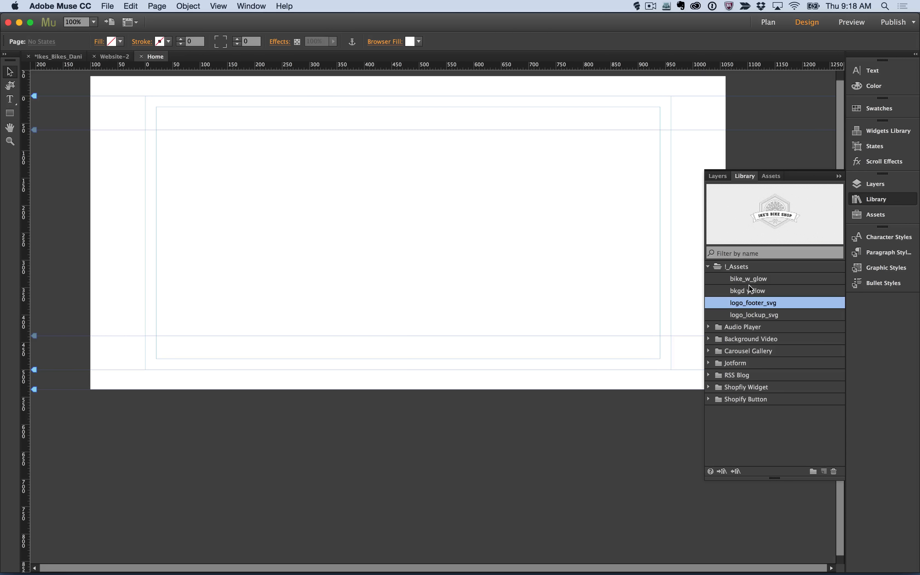
pyautogui.click(748, 279)
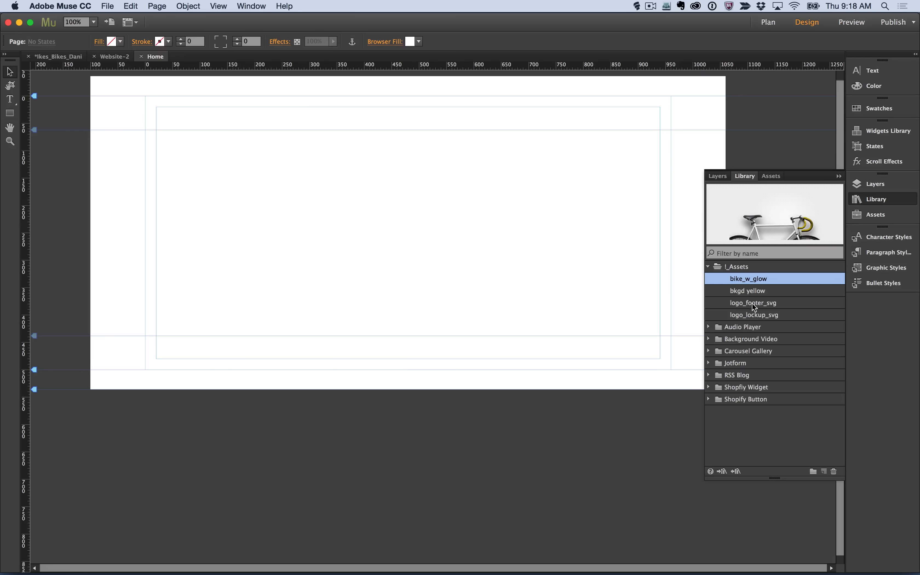
pyautogui.click(747, 313)
# Step: Switch to Safari and capture a 418 × 491 screen snap of the yellow background and bike saddle
pyautogui.press('super+Tab')
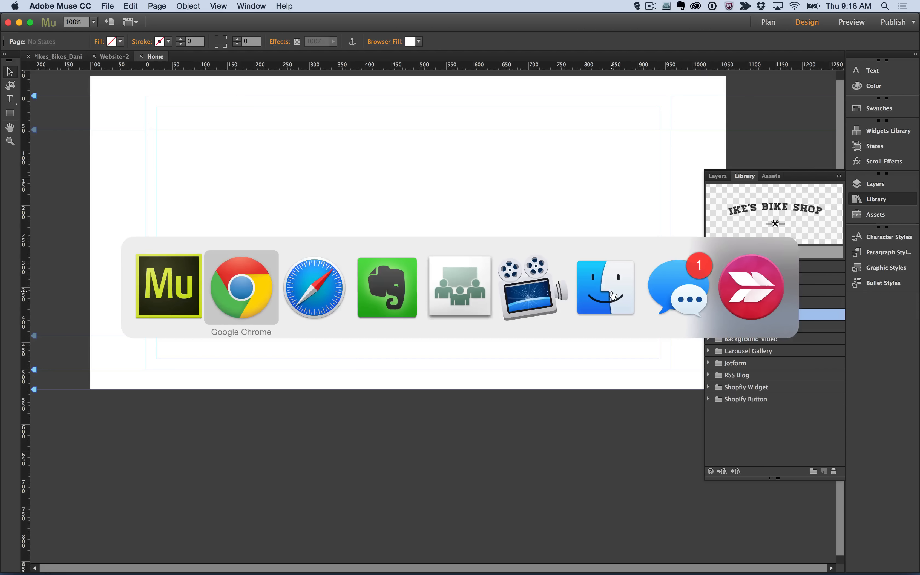
pyautogui.press('super+Tab')
pyautogui.press('super+Tab')
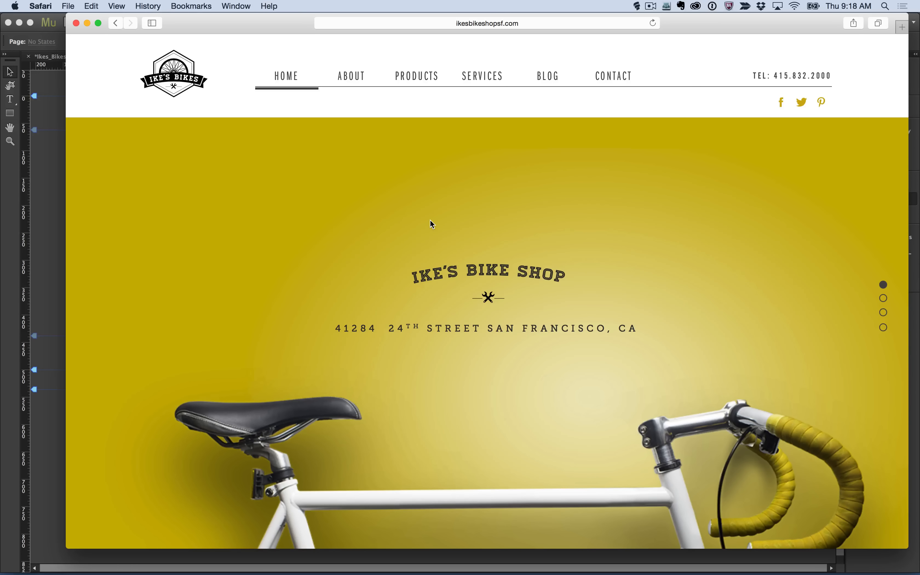
pyautogui.press('super+shift+4')
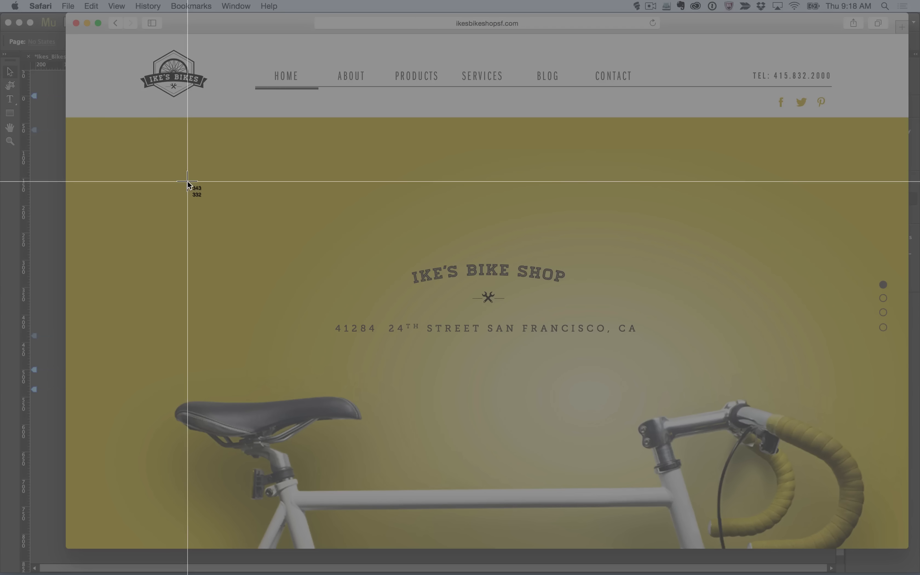
pyautogui.moveTo(187, 177); pyautogui.dragTo(417, 447)
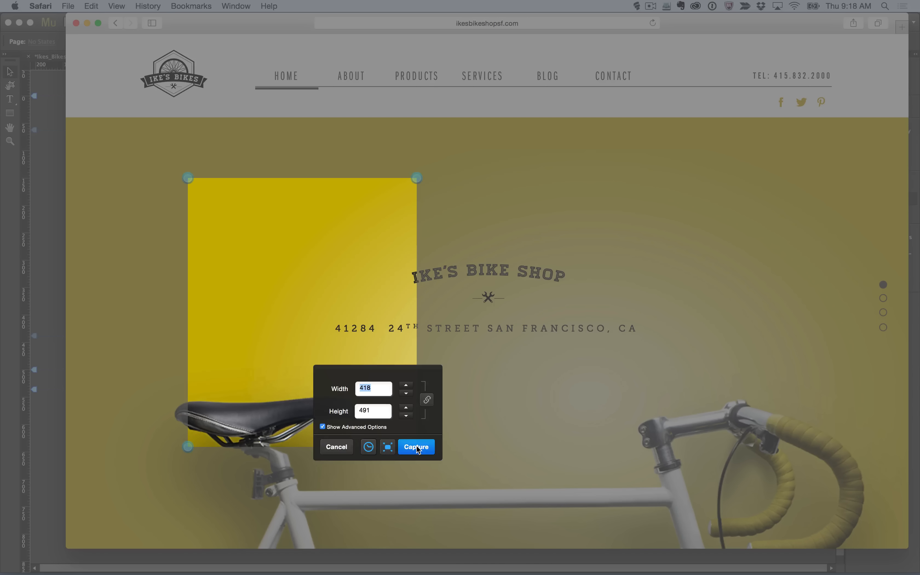
pyautogui.click(417, 447)
# Step: Switch to Adobe Muse, try to paste the screen snap onto the Home page, and undo the paste
pyautogui.press('super+Tab')
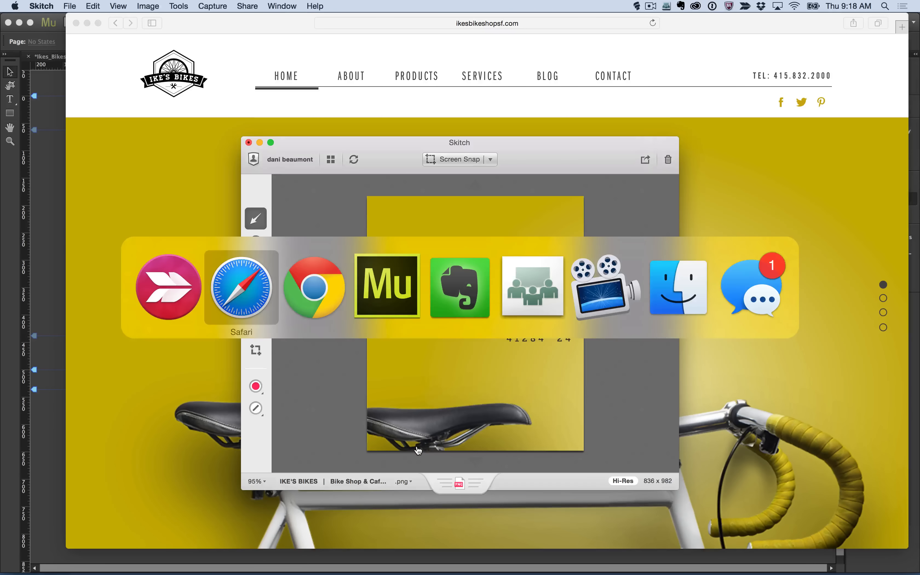
pyautogui.press('super+Tab')
pyautogui.press('super+Tab')
pyautogui.press('super+v')
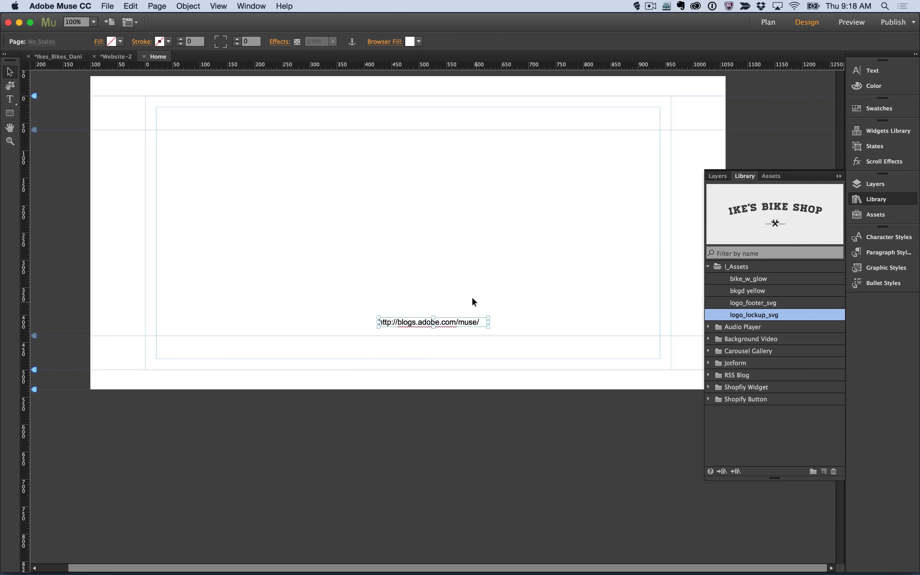
pyautogui.press('super+z')
# Step: Switch to Skitch and place its captured PNG on the Muse Home page at about X -20, Y 62
pyautogui.press('super+Tab')
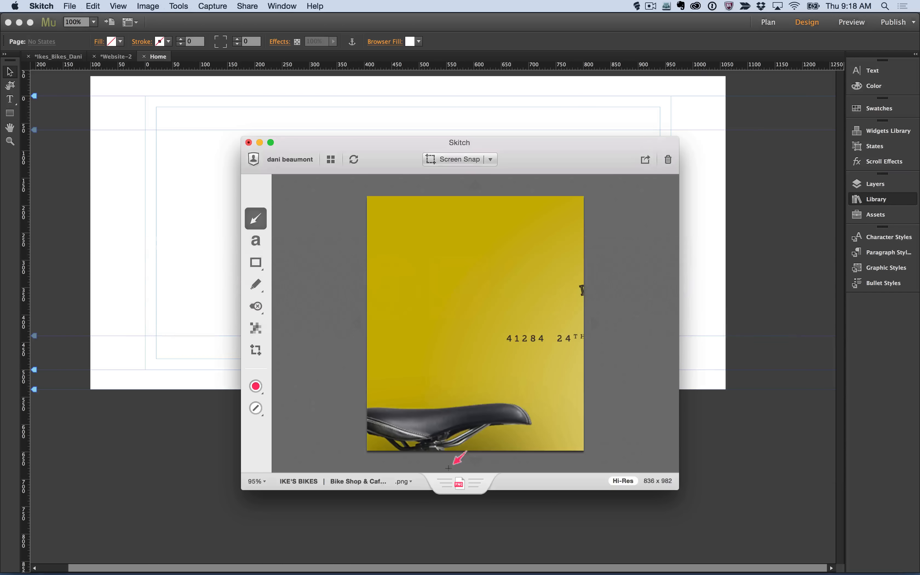
pyautogui.moveTo(459, 483); pyautogui.dragTo(144, 195)
pyautogui.click(134, 130)
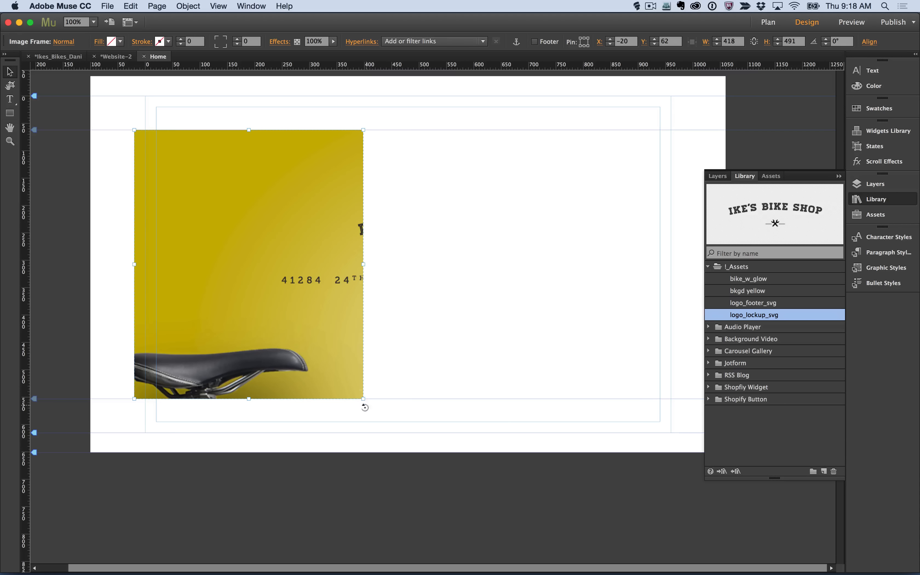
# Step: Scale the placed screen snap down to about 244 × 287 and move it to the lower middle of the page
pyautogui.moveTo(362, 400); pyautogui.dragTo(249, 286)
pyautogui.click(386, 216)
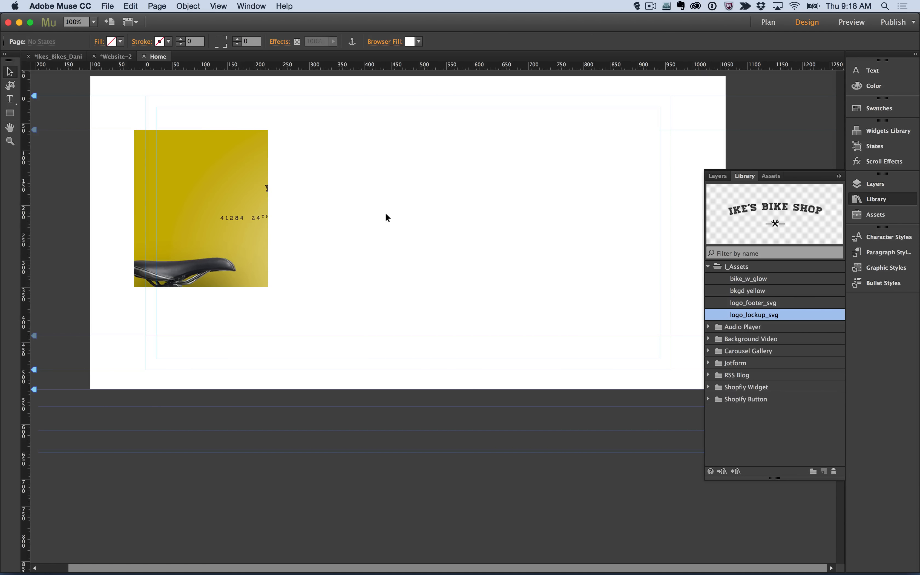
pyautogui.click(156, 162)
pyautogui.moveTo(351, 322); pyautogui.dragTo(341, 365)
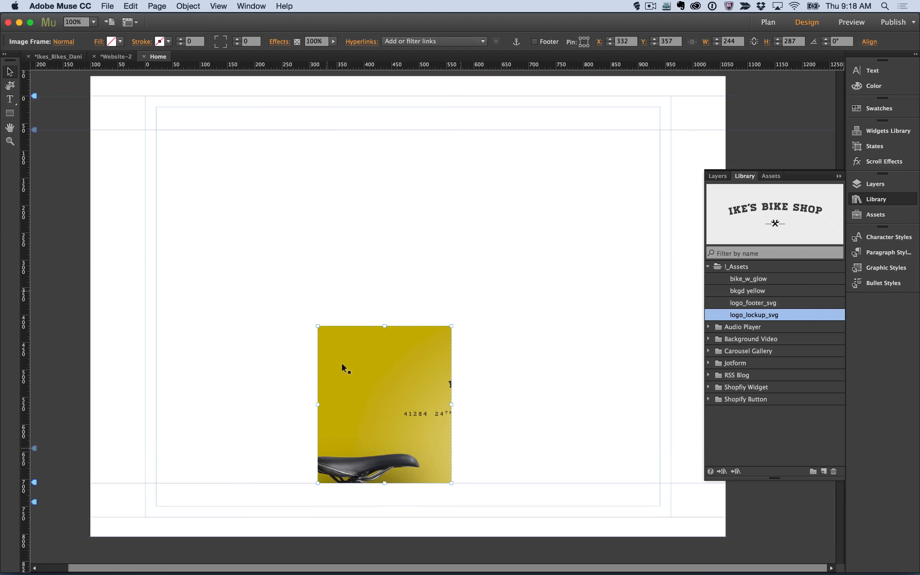
pyautogui.click(343, 251)
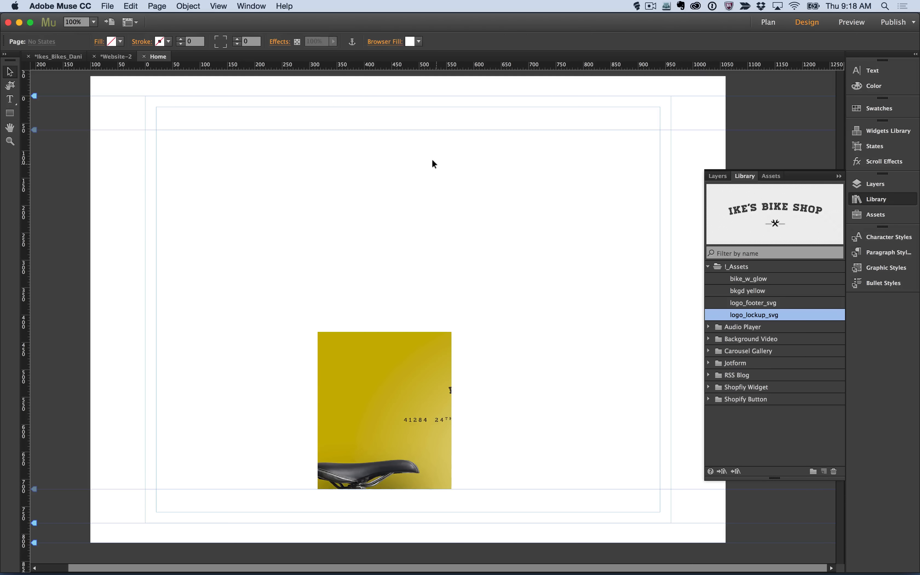
# Step: Set the browser fill to the yellow sampled from the screen snap, and move the image to about X 374, Y 308
pyautogui.click(410, 42)
pyautogui.click(417, 75)
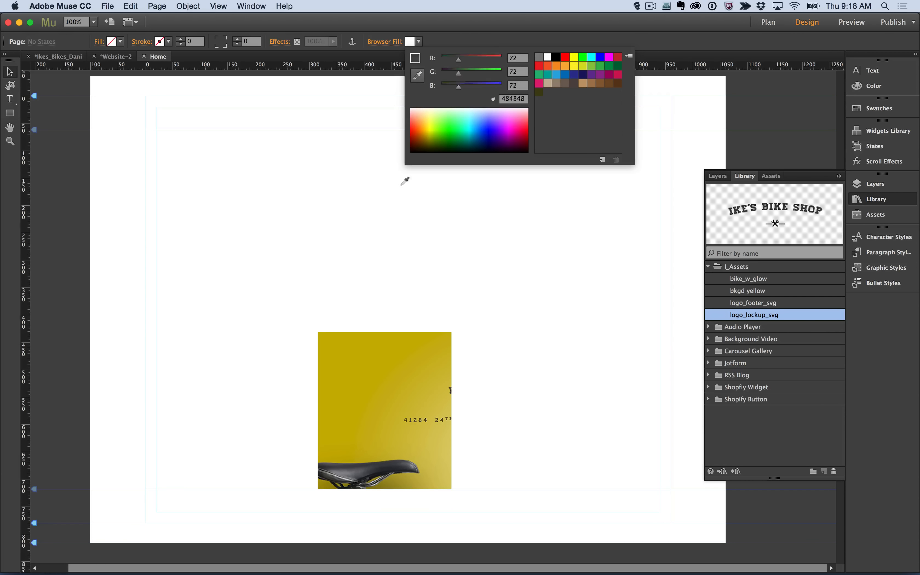
pyautogui.click(331, 379)
pyautogui.click(290, 217)
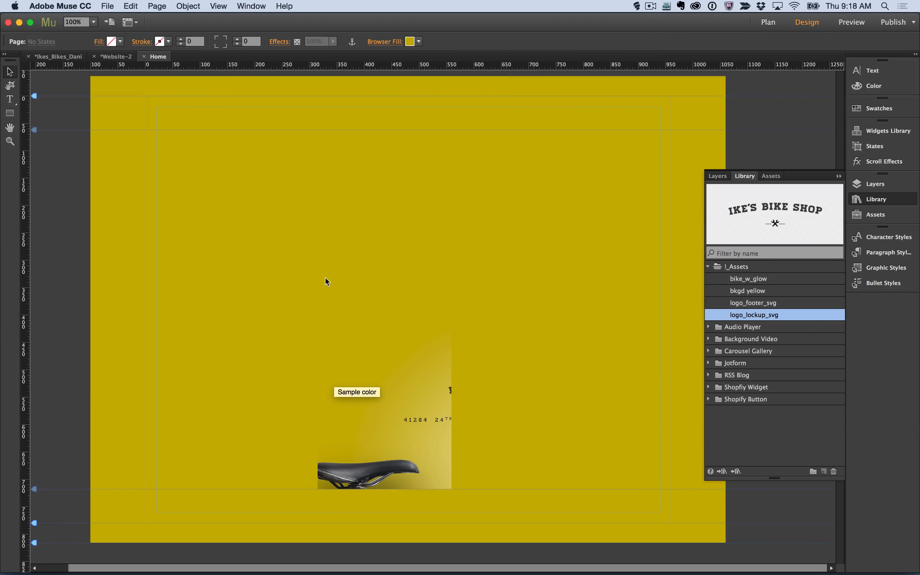
pyautogui.click(375, 393)
pyautogui.moveTo(375, 392); pyautogui.dragTo(411, 329)
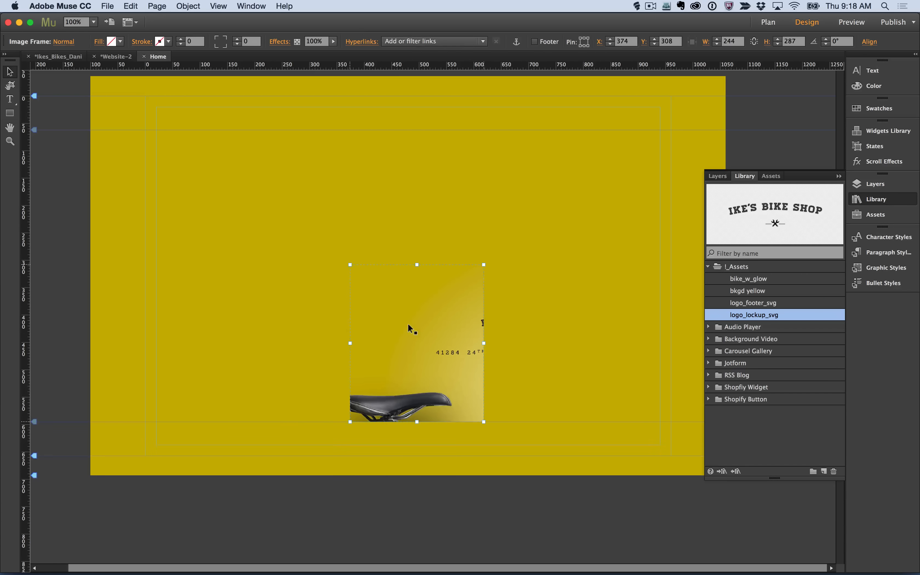
# Step: Draw a rectangle about 102 × 25 in the page's upper-left area and fill it with grey 7D7F80 sampled from the saddle
pyautogui.click(10, 112)
pyautogui.moveTo(113, 111); pyautogui.dragTo(170, 125)
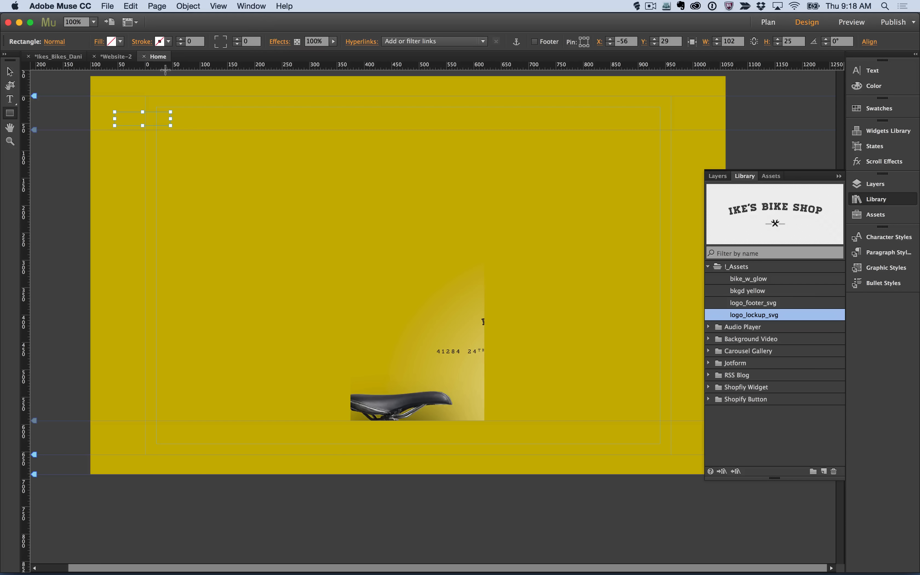
pyautogui.click(110, 43)
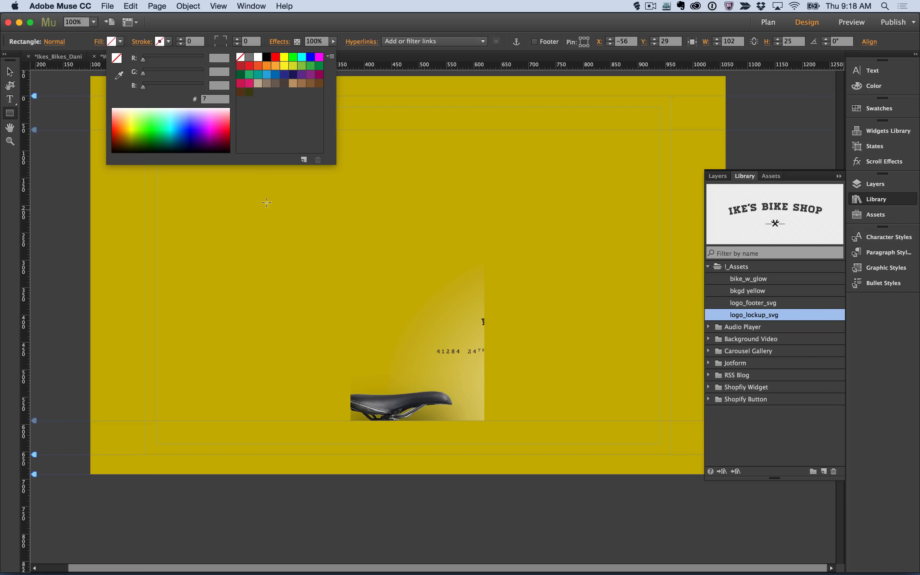
pyautogui.click(119, 75)
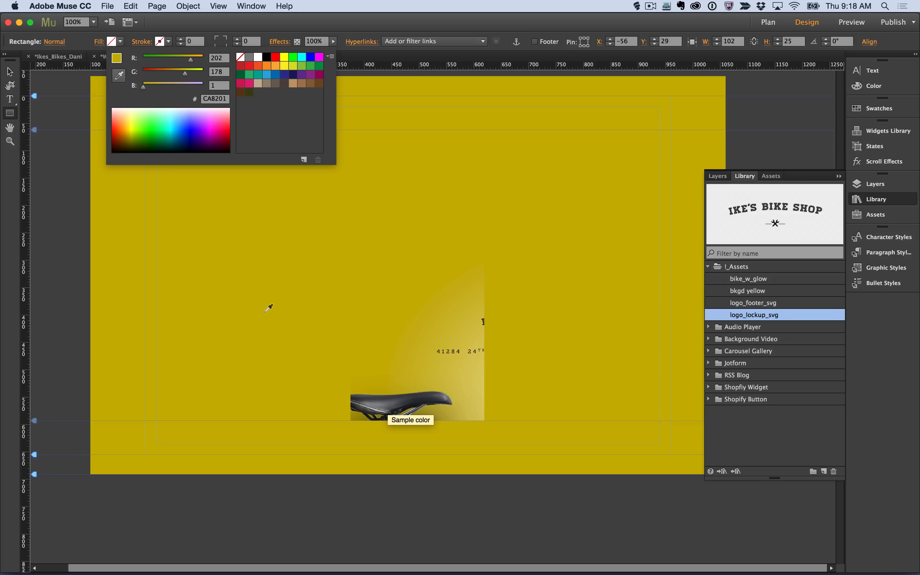
pyautogui.click(382, 407)
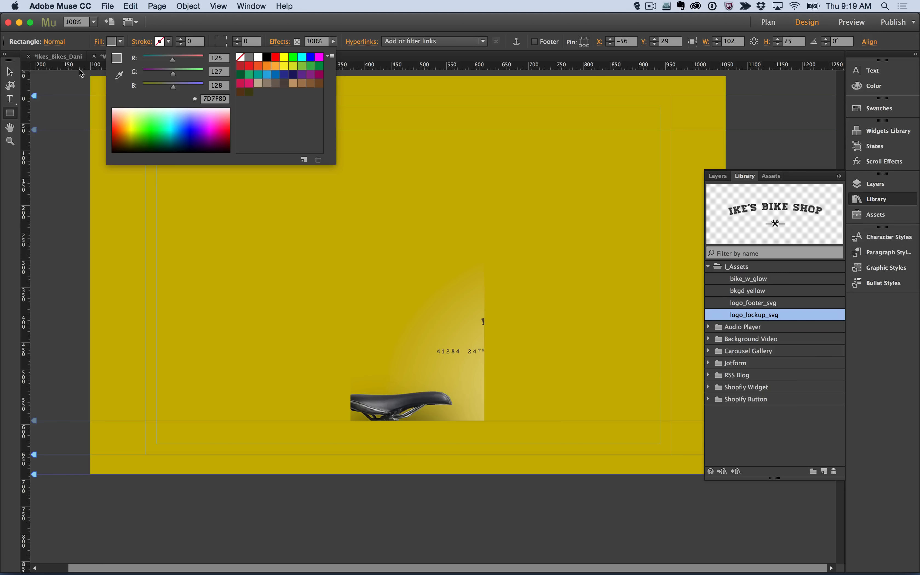
# Step: Delete the placed screen snap image from the Home page
pyautogui.click(11, 71)
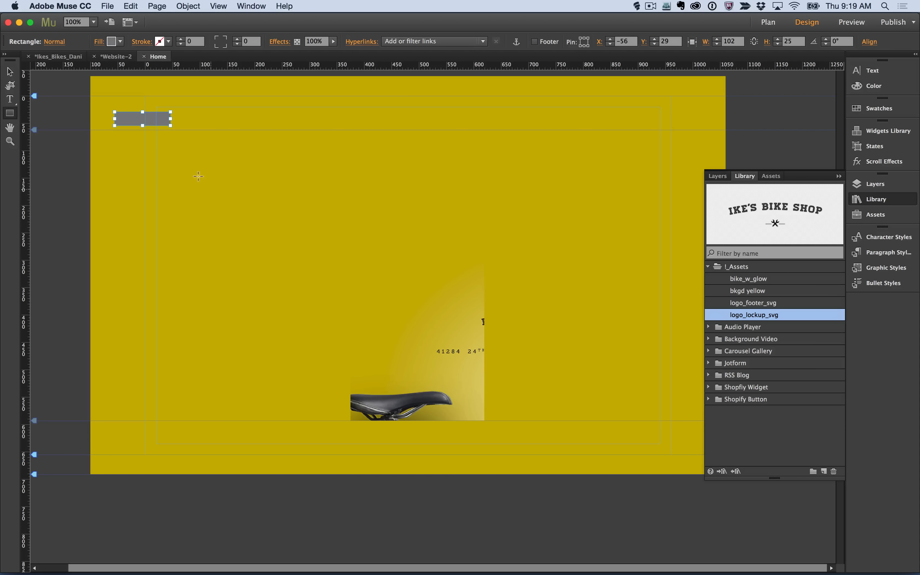
pyautogui.click(10, 71)
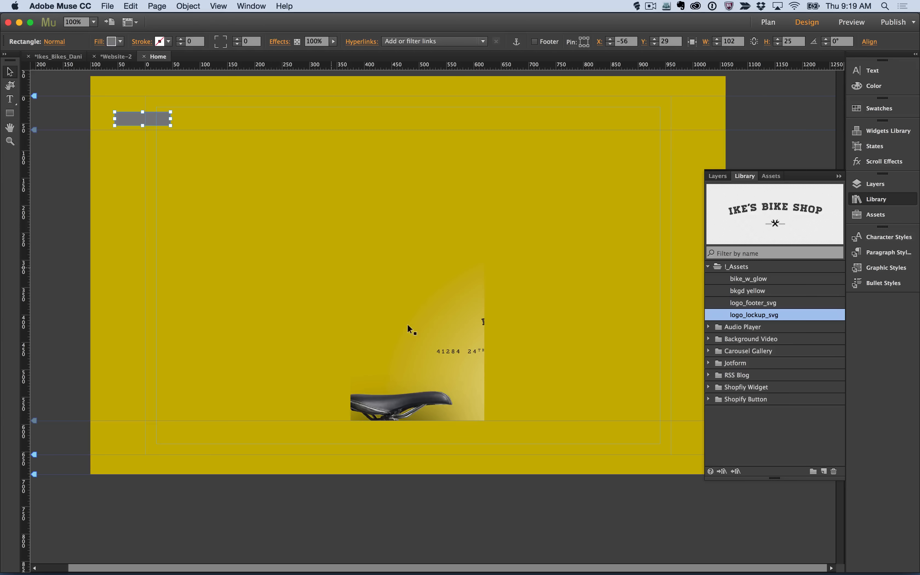
pyautogui.click(418, 346)
pyautogui.press('Delete')
# Step: Enlarge the grey rectangle to about 588 × 444 and move it to the lower-left part of the Home page
pyautogui.moveTo(152, 107); pyautogui.dragTo(409, 288)
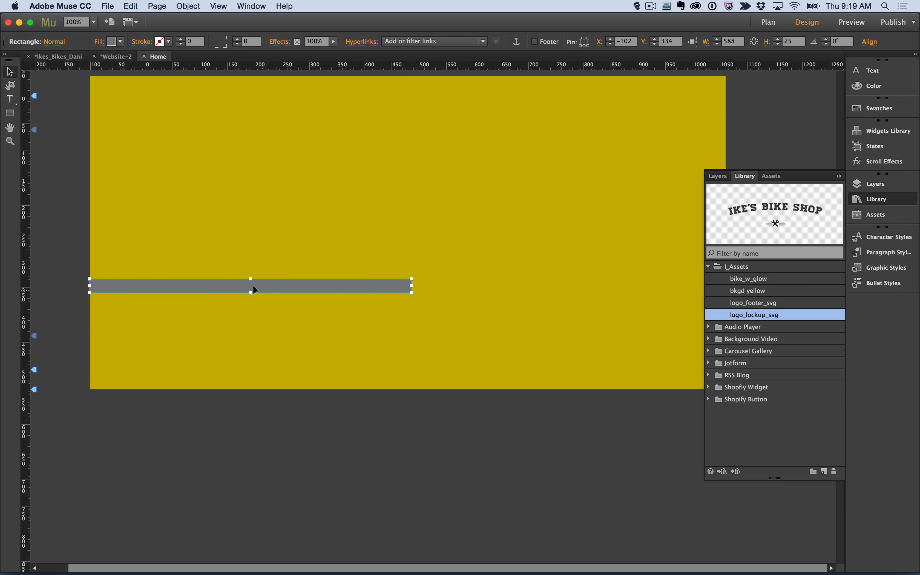
pyautogui.moveTo(248, 292); pyautogui.dragTo(239, 521)
pyautogui.scroll(-2, 459, 449)
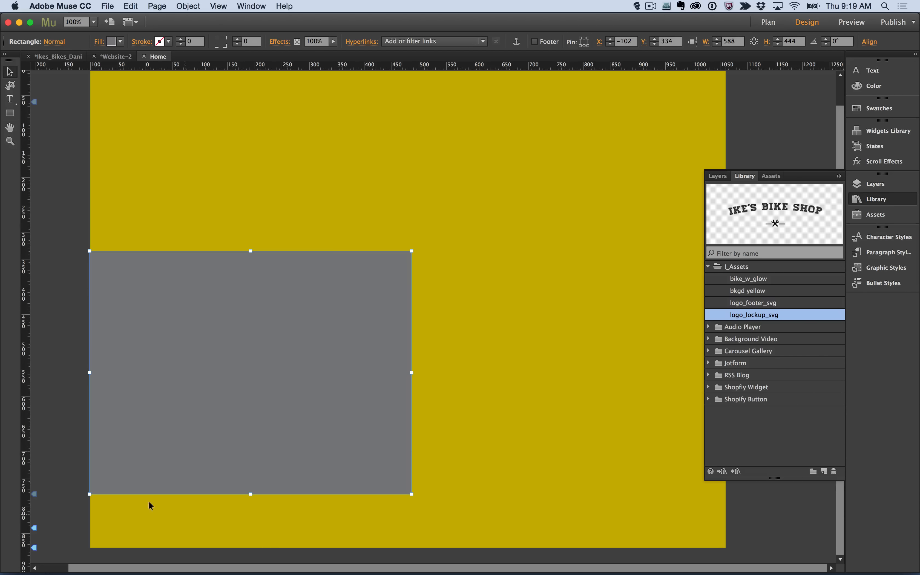
pyautogui.scroll(2, 516, 334)
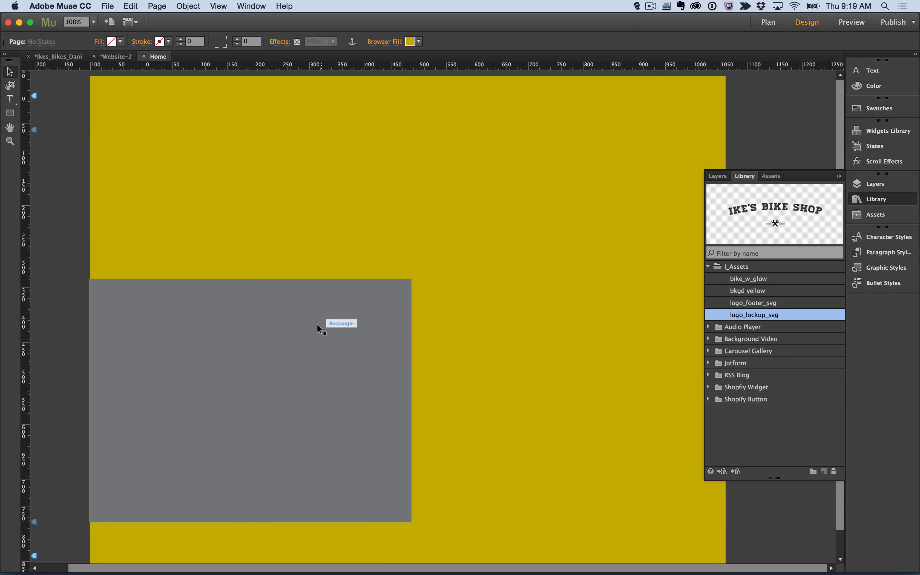
pyautogui.moveTo(317, 324); pyautogui.dragTo(312, 424)
pyautogui.click(457, 332)
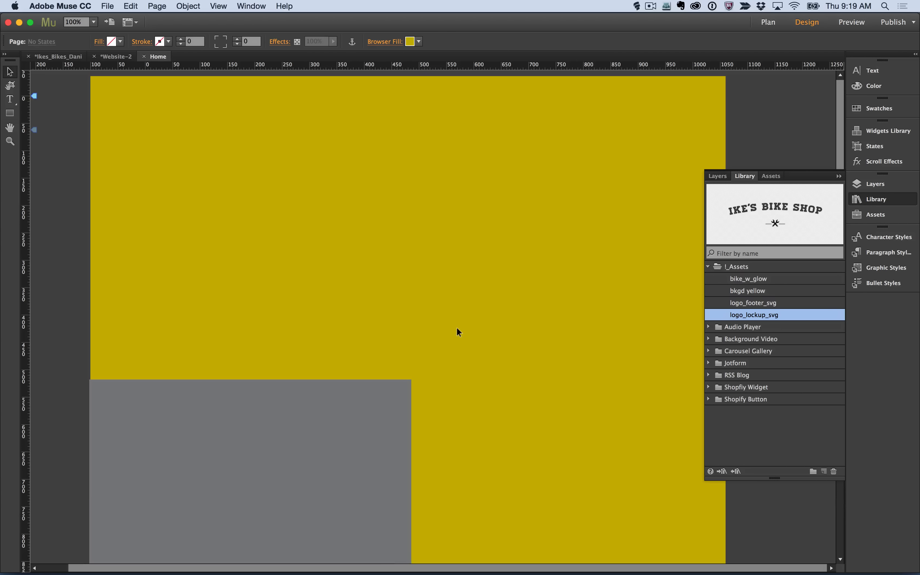
# Step: Switch to Safari to view the Ike's Bikes website, and return to Adobe Muse
pyautogui.press('super+Tab')
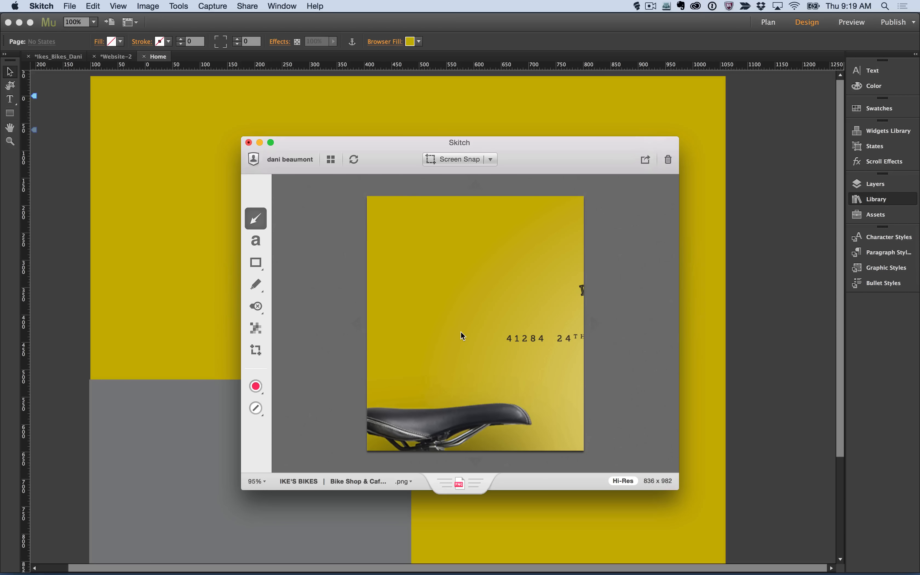
pyautogui.press('super+Tab')
pyautogui.press('super+Tab')
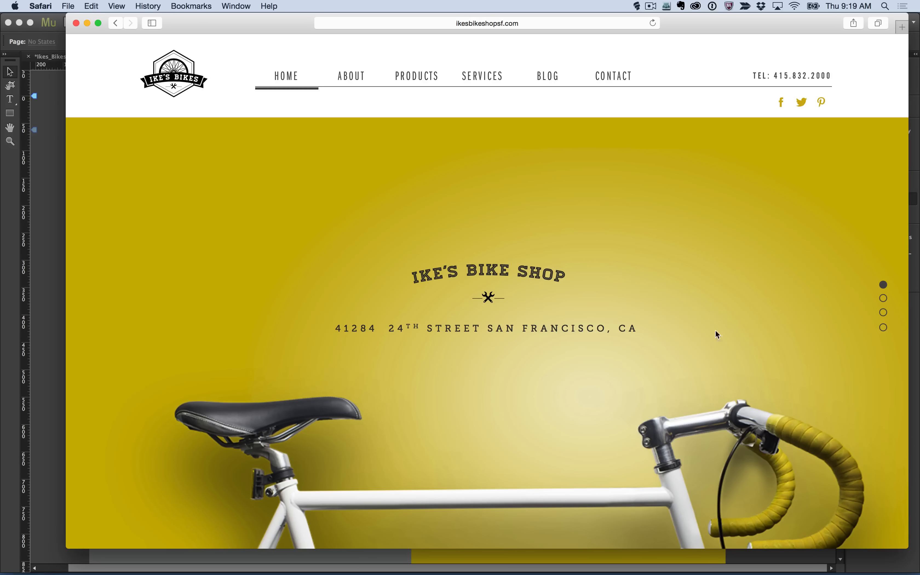
pyautogui.press('super+Tab')
pyautogui.press('super+Tab')
pyautogui.press('super+Tab')
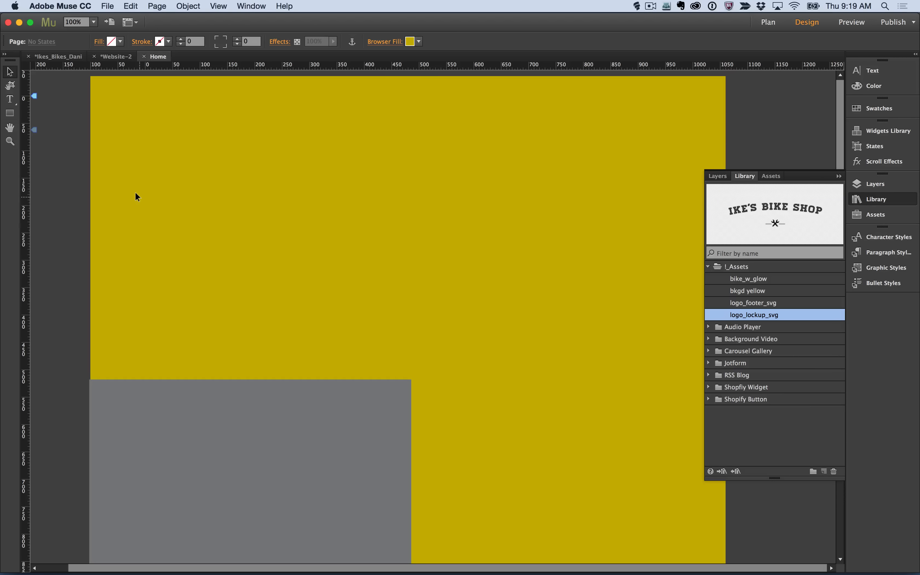
# Step: Close the Home page to return to the site plan, and check the navigation items of the Ike's Bikes website in Safari
pyautogui.press('super+w')
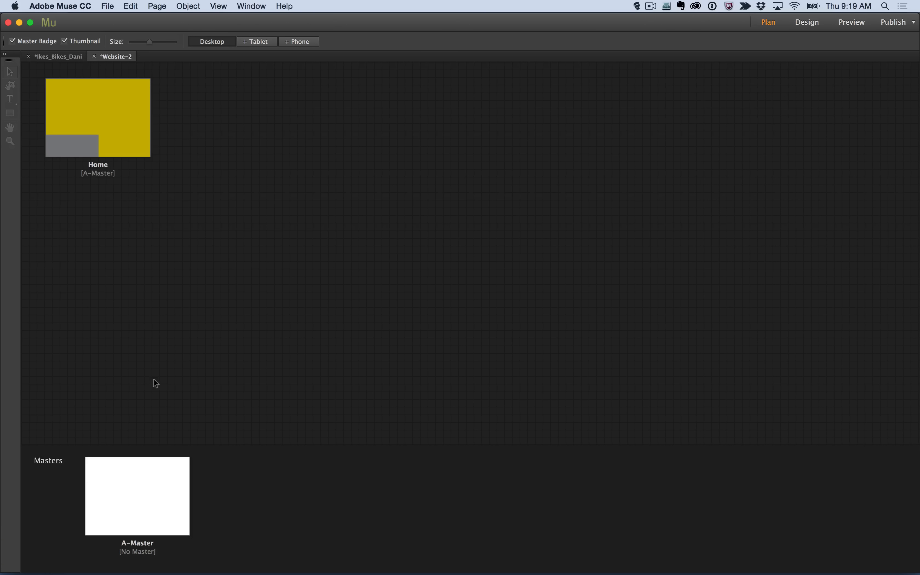
pyautogui.press('super+Tab')
pyautogui.press('super+Tab')
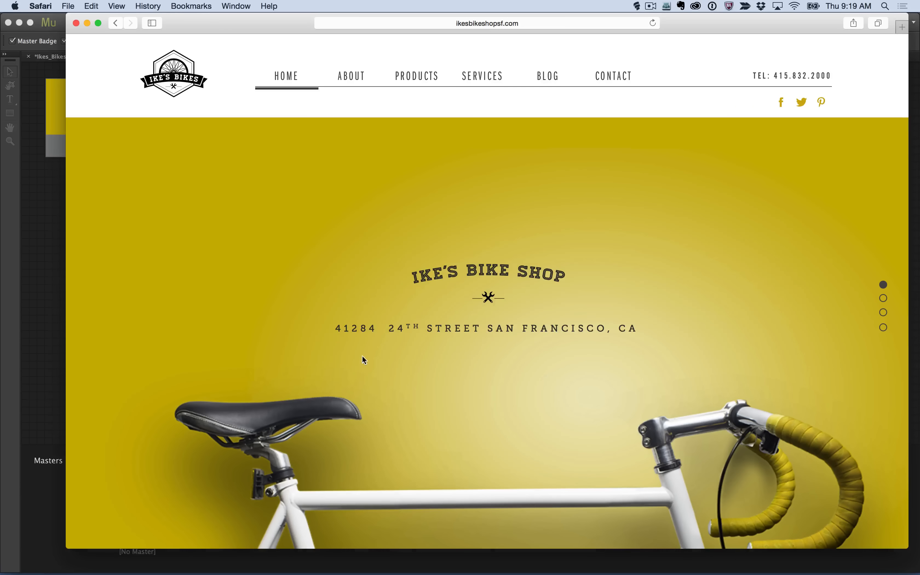
pyautogui.press('super+Tab')
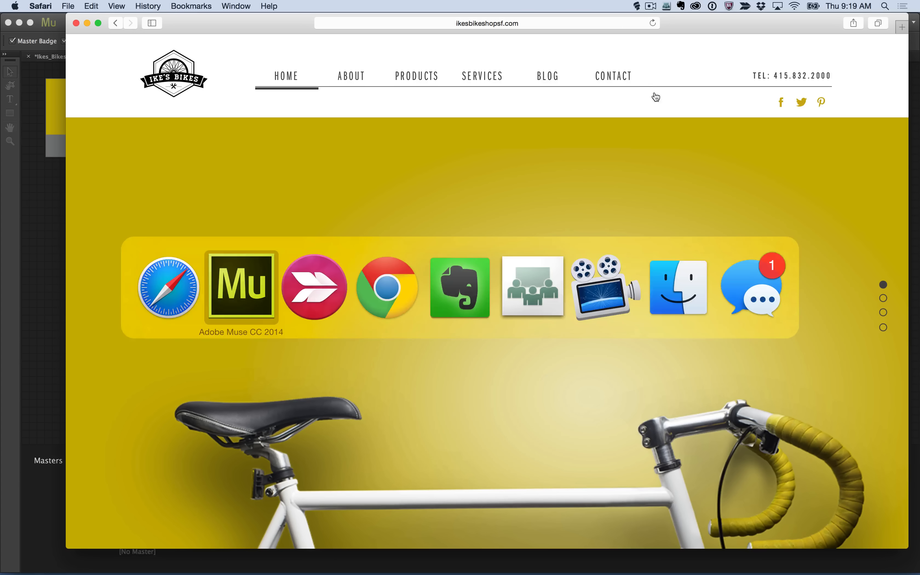
pyautogui.press('super+Tab')
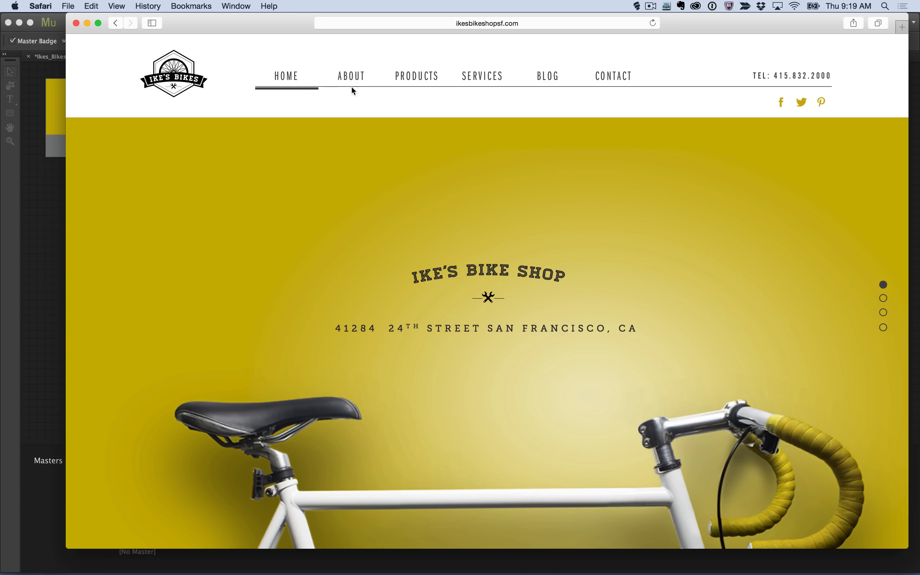
pyautogui.press('super+Tab')
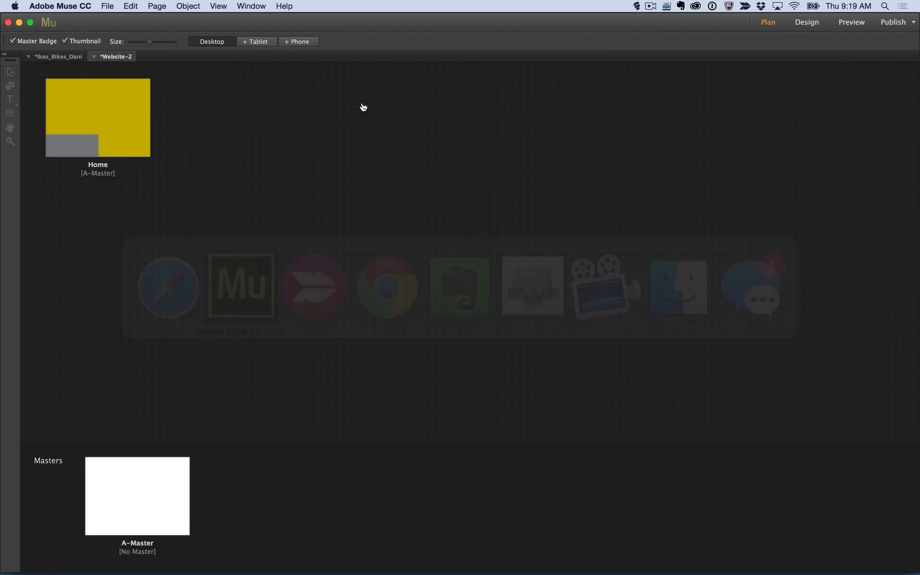
pyautogui.doubleClick(121, 480)
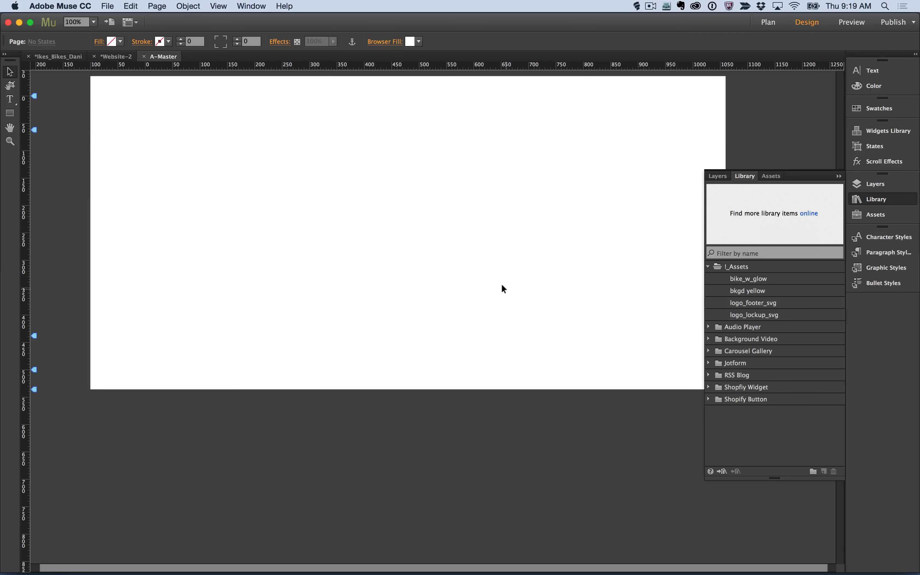
pyautogui.press('super+w')
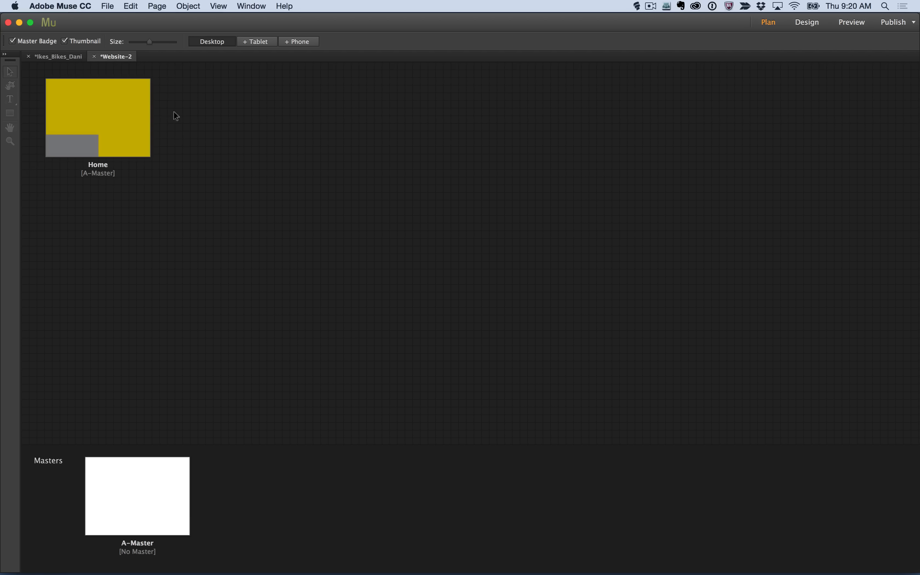
# Step: Add three pages after Home in the site plan, named Products, Services and Contact
pyautogui.click(158, 130)
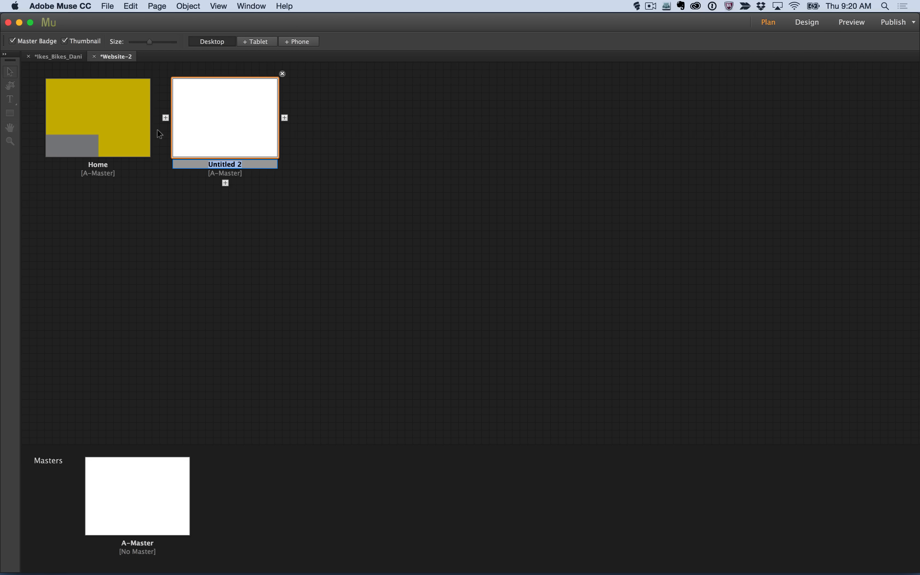
pyautogui.press('Return')
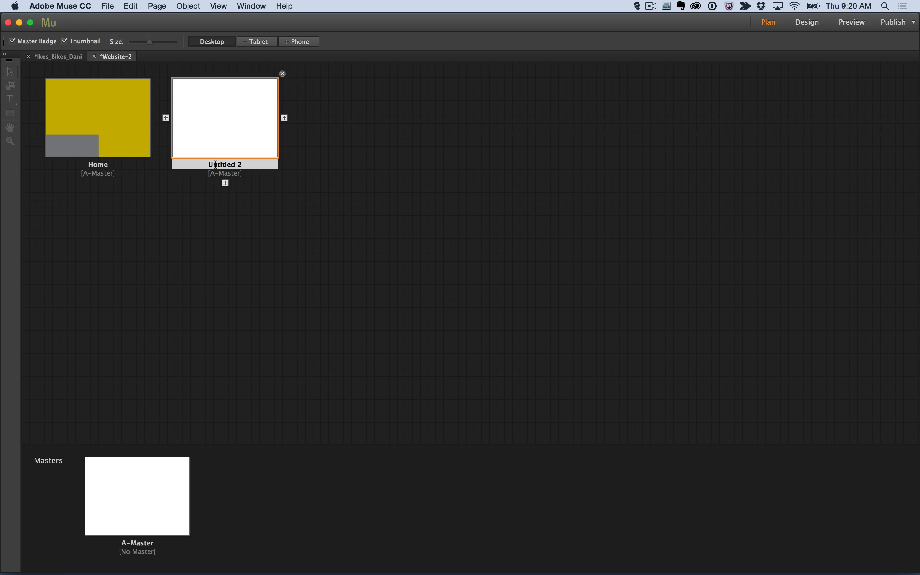
pyautogui.doubleClick(217, 168)
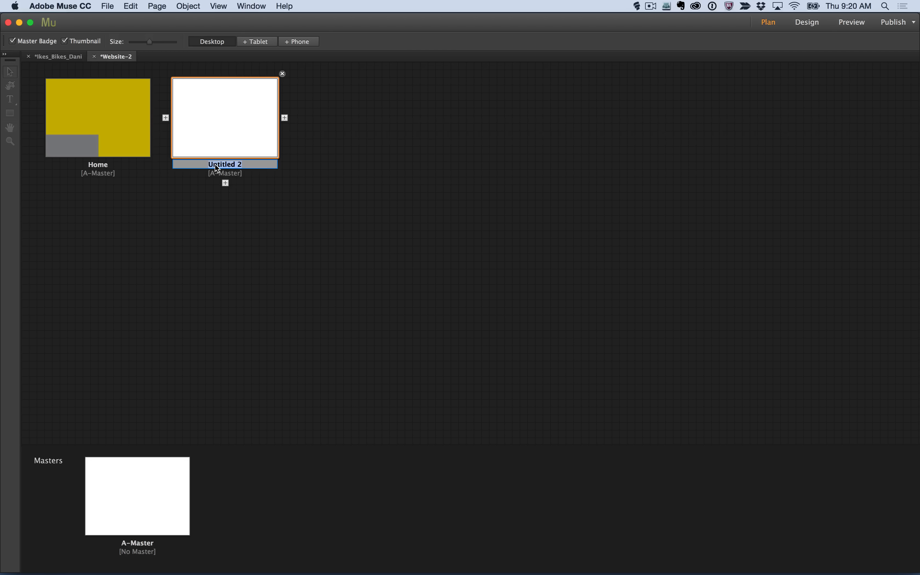
pyautogui.write('Products')
pyautogui.press('Tab')
pyautogui.write('Serv')
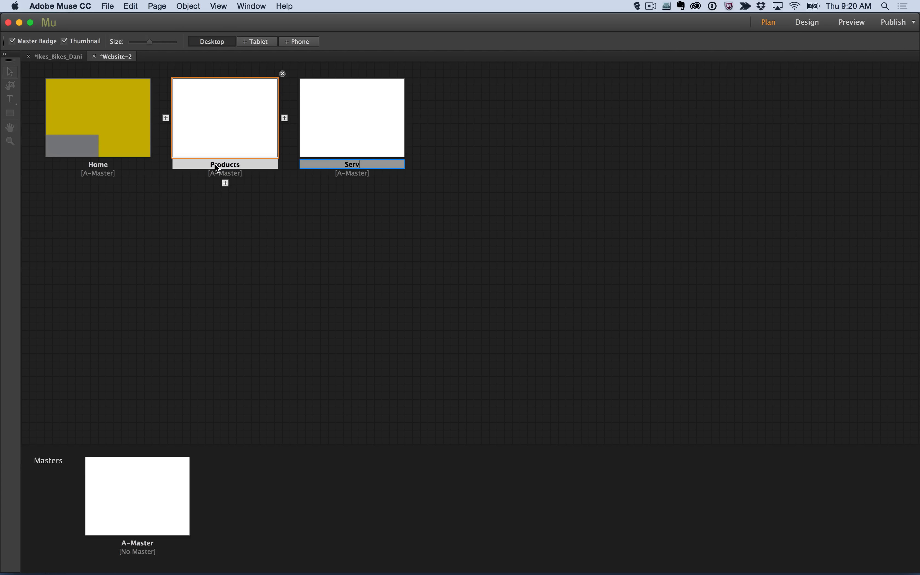
pyautogui.write('ices')
pyautogui.press('Tab')
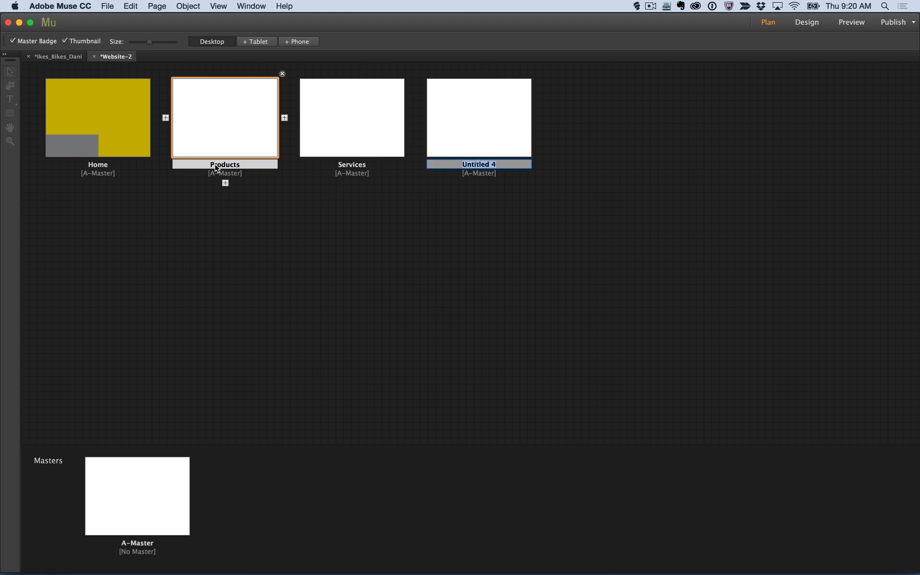
pyautogui.write('Contact')
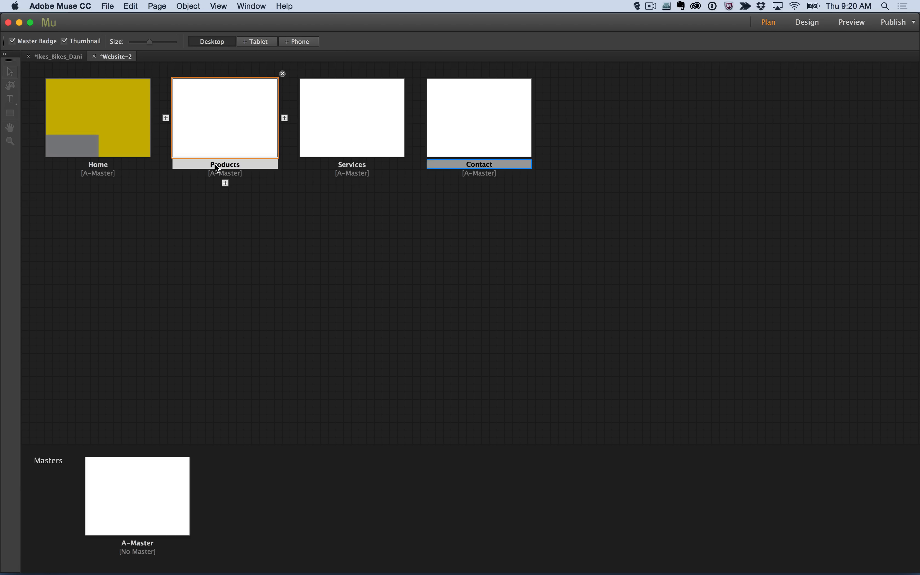
pyautogui.click(208, 280)
# Step: Open the A-Master page and place a Horizontal menu widget in the header area near the page's upper edge
pyautogui.doubleClick(130, 484)
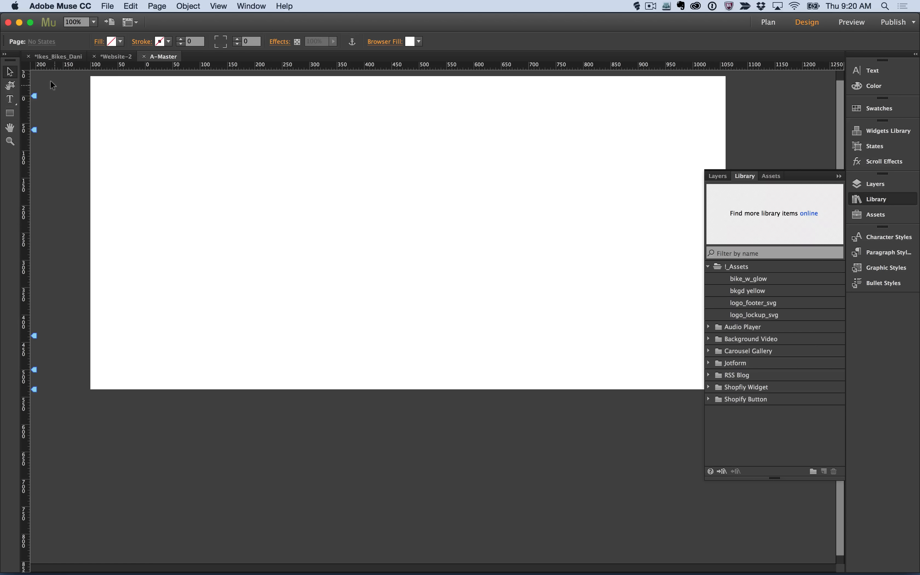
pyautogui.click(893, 135)
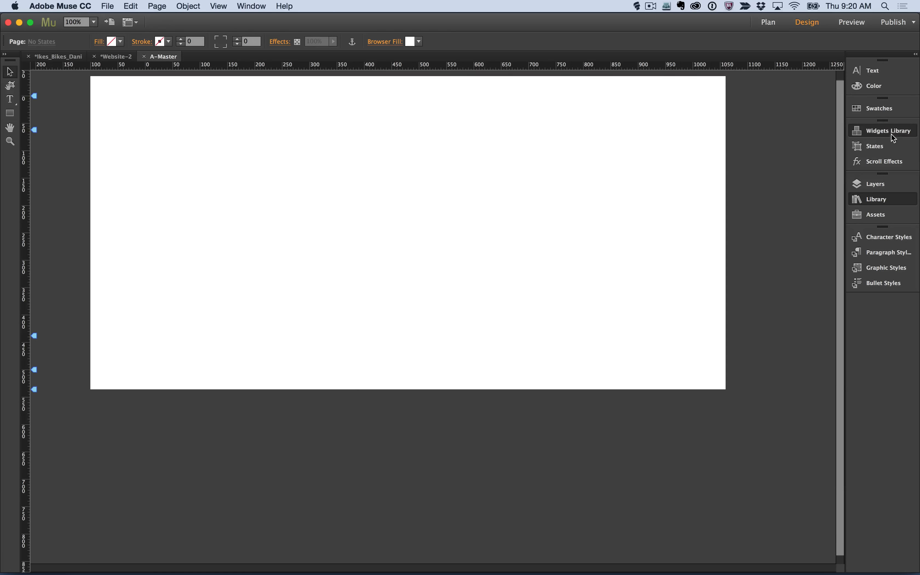
pyautogui.click(724, 236)
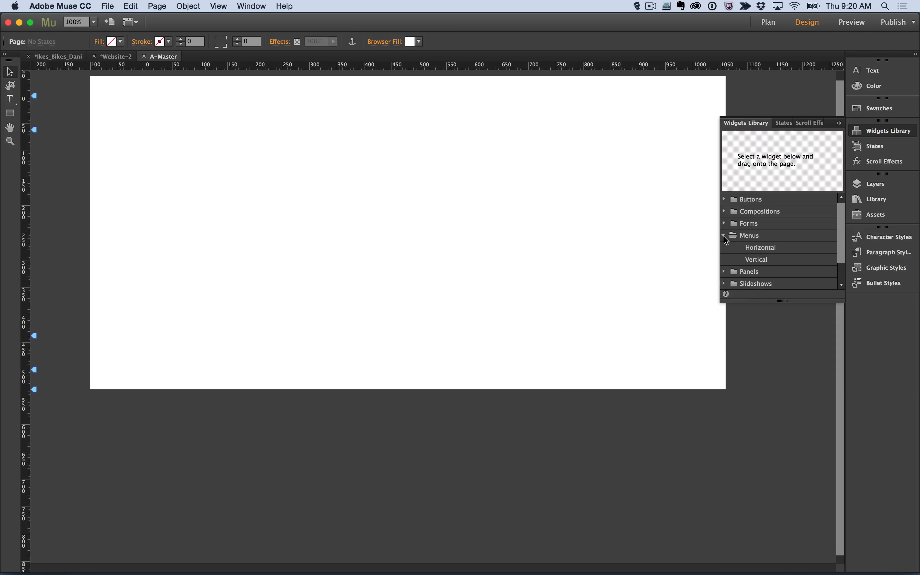
pyautogui.click(767, 248)
pyautogui.moveTo(610, 250); pyautogui.dragTo(312, 104)
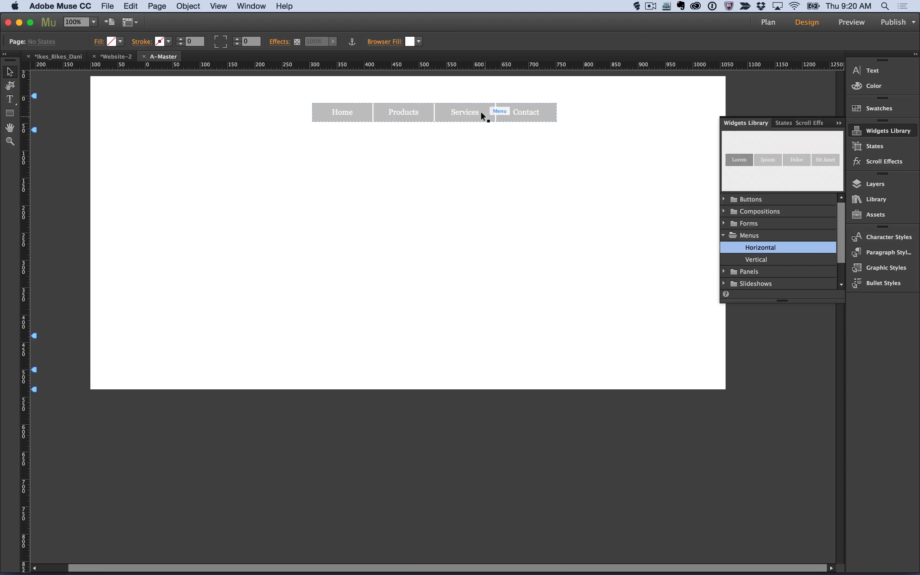
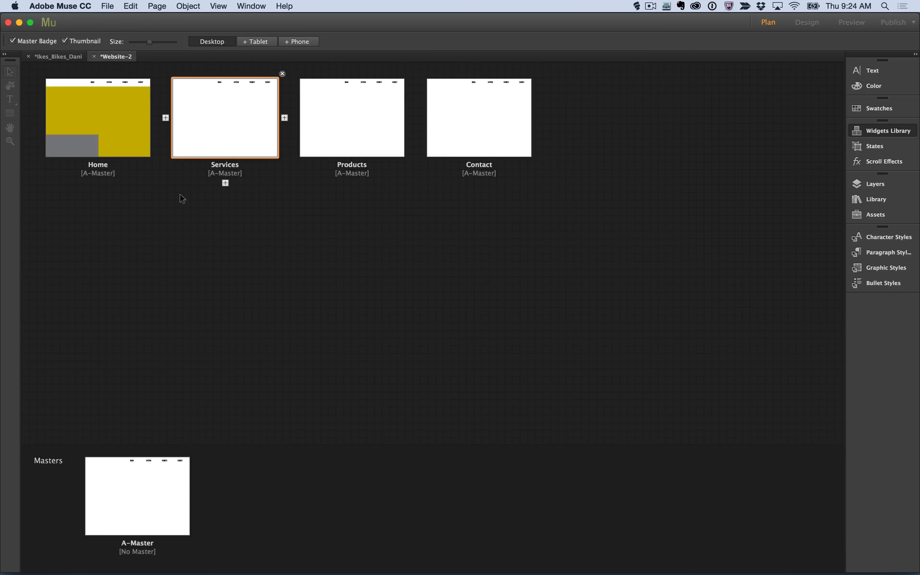
# Step: Open the Home page for editing, and switch to Safari with a new browser window
pyautogui.doubleClick(97, 110)
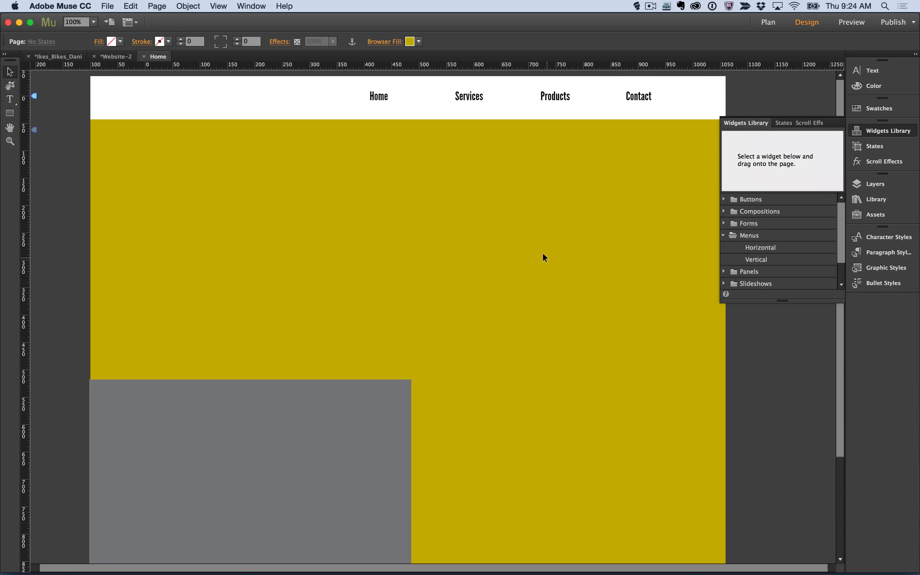
pyautogui.press('super+Tab')
pyautogui.press('super+Tab')
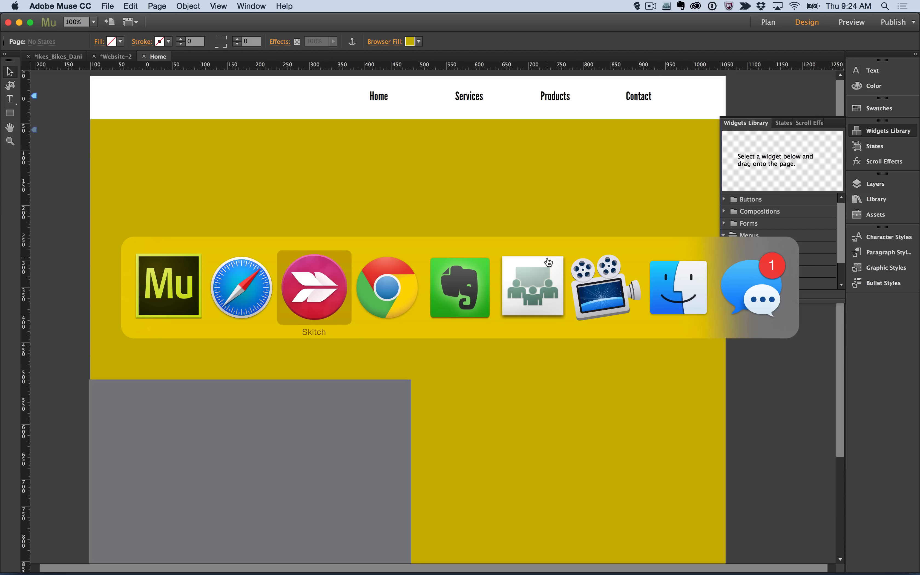
pyautogui.press('super+Tab')
pyautogui.press('super+Tab')
pyautogui.press('super+Tab')
pyautogui.press('super+Tab')
pyautogui.press('super+Tab')
pyautogui.press('super+Tab')
pyautogui.press('super+Tab')
pyautogui.press('super+Tab')
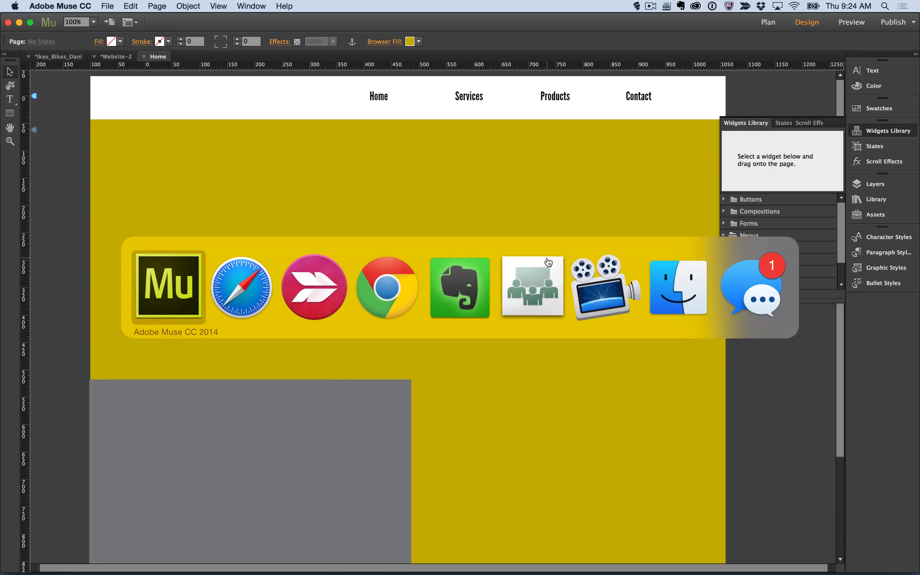
pyautogui.moveTo(520, 573)
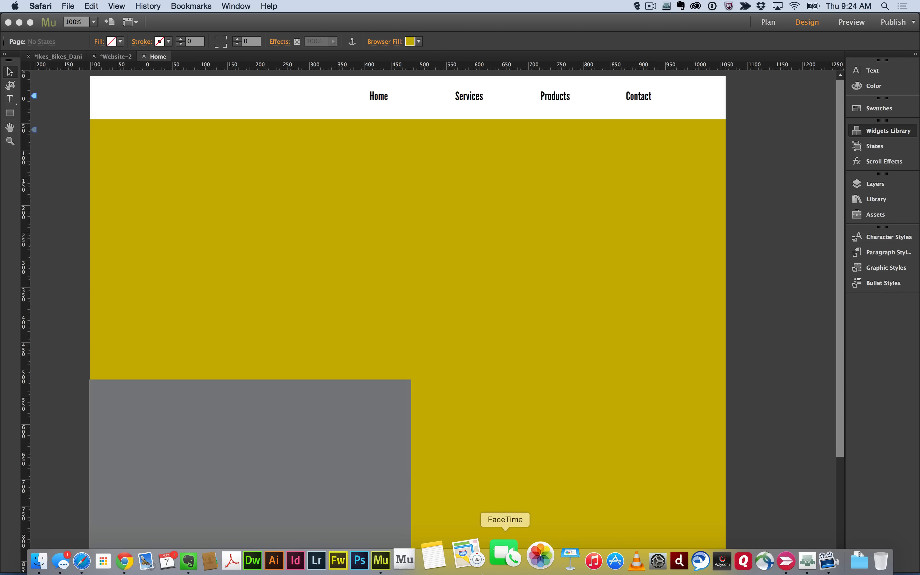
pyautogui.click(110, 559)
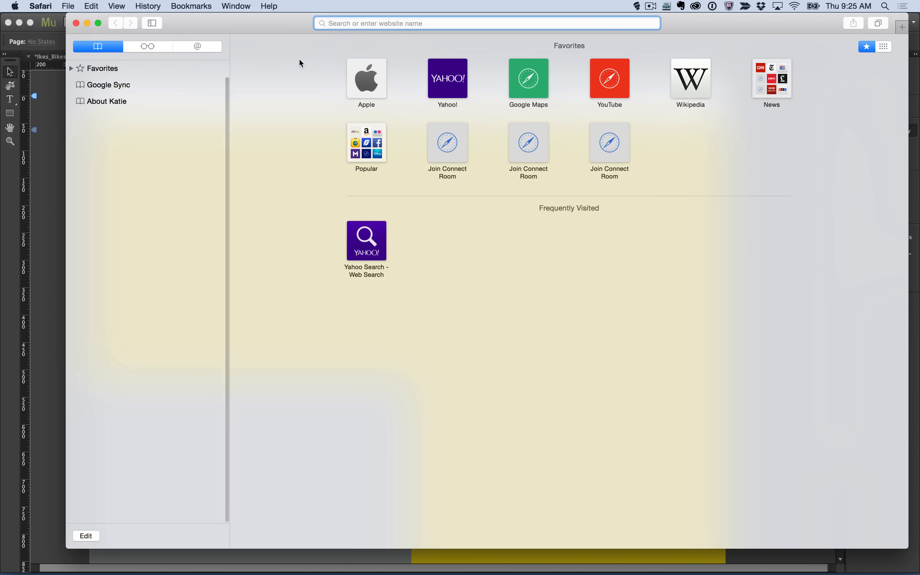
# Step: Load the ikesbikeshopsf.com website and enlarge its navigation menu to examine the design
pyautogui.write('ikes')
pyautogui.press('Return')
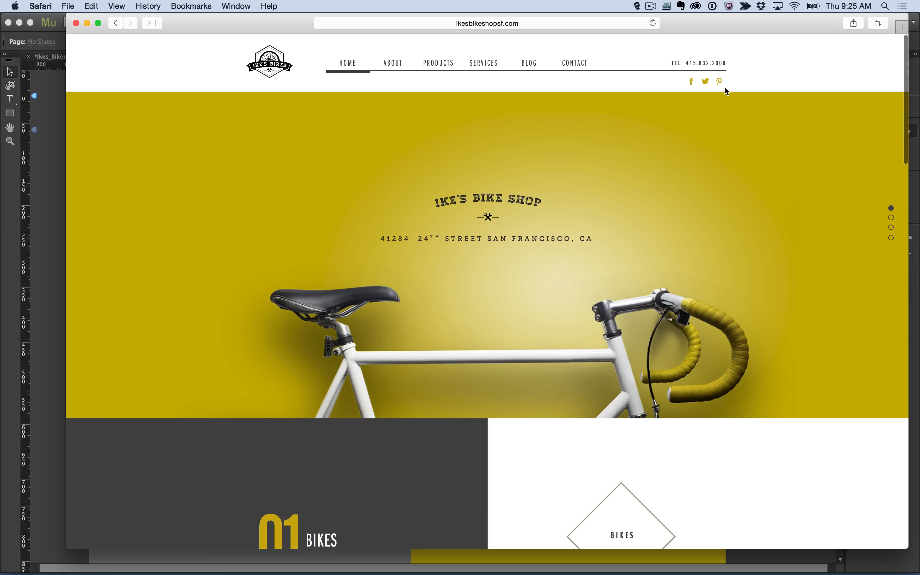
pyautogui.press('super+plus')
pyautogui.press('super+plus')
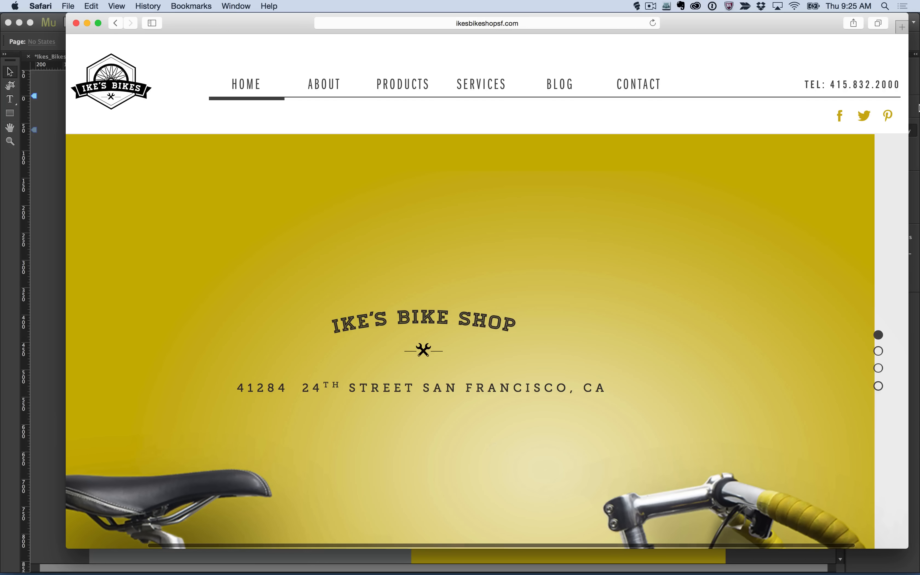
pyautogui.press('super+plus')
pyautogui.press('super+plus')
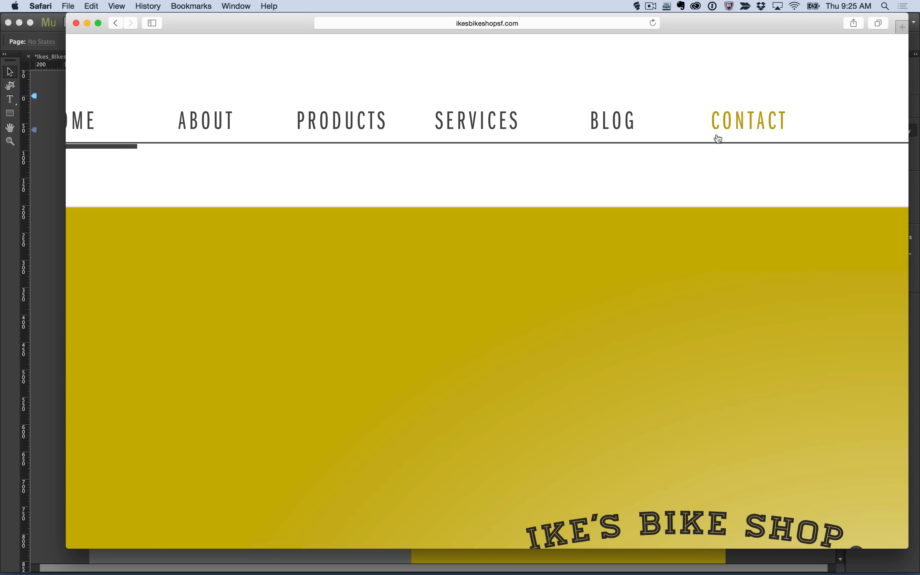
# Step: Zoom the Ike's Bikes website back out to compare its header with the Muse Home page, and return to Adobe Muse
pyautogui.hscroll(12, 718, 139)
pyautogui.press('super+minus')
pyautogui.press('super+minus')
pyautogui.press('super+minus')
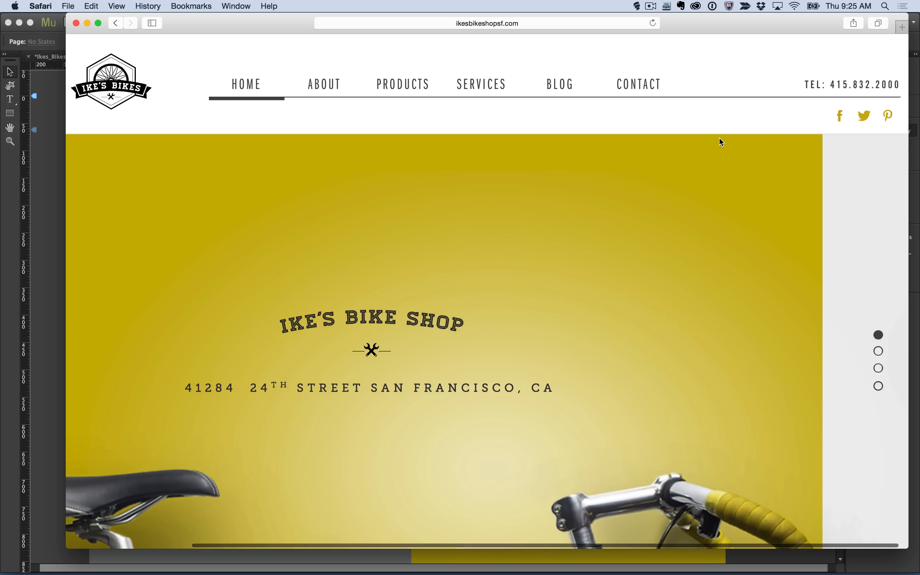
pyautogui.press('super+minus')
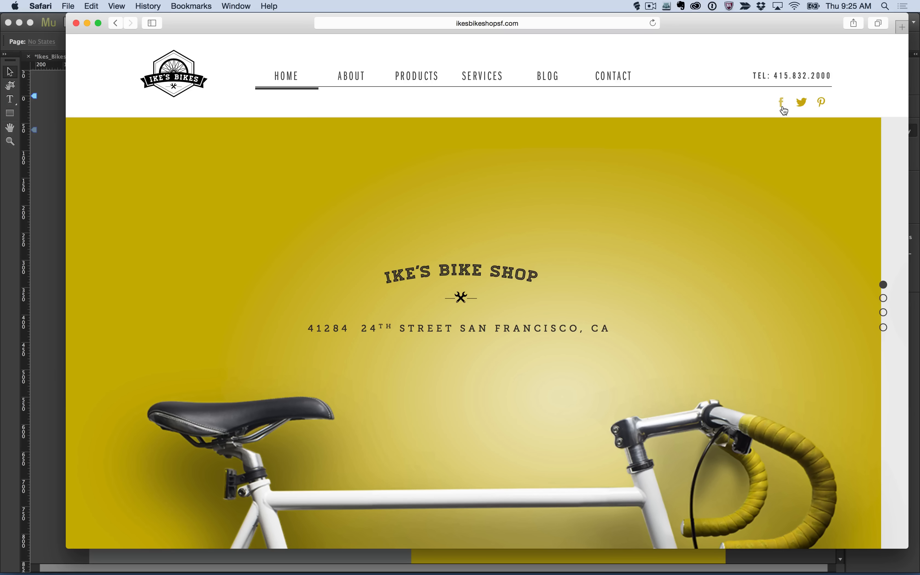
pyautogui.press('super+Tab')
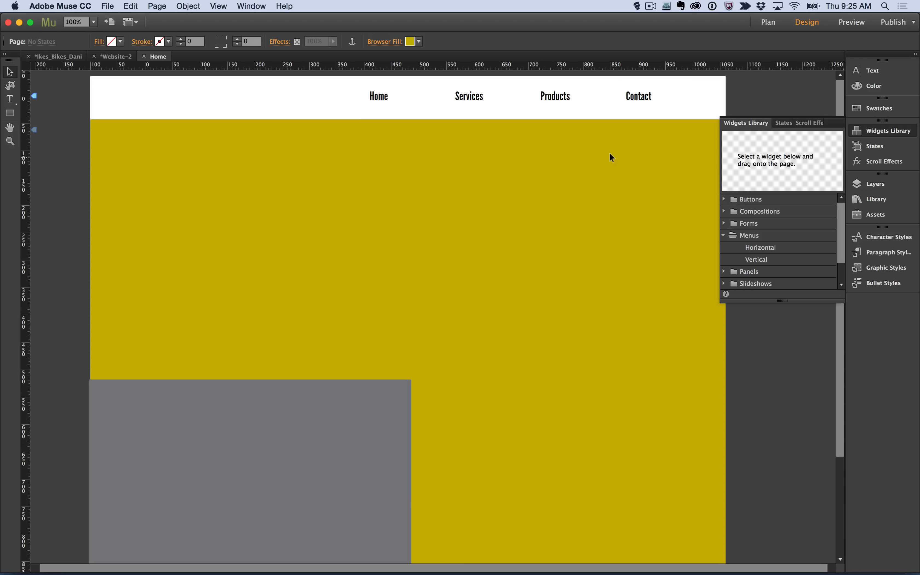
pyautogui.press('super+Tab')
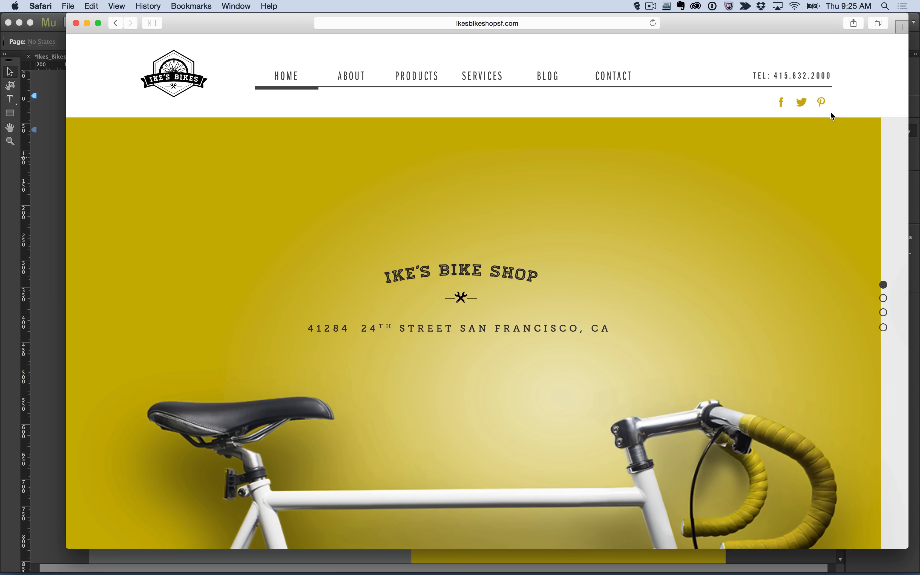
pyautogui.press('super+Tab')
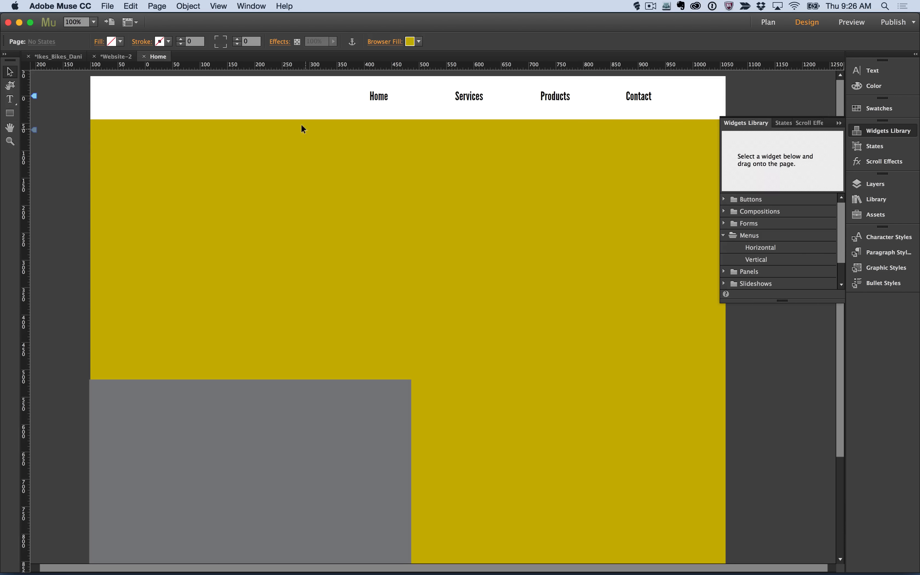
# Step: Open the import dialog on the assets folder, list the files sorted by kind and widen the dialog
pyautogui.press('super+d')
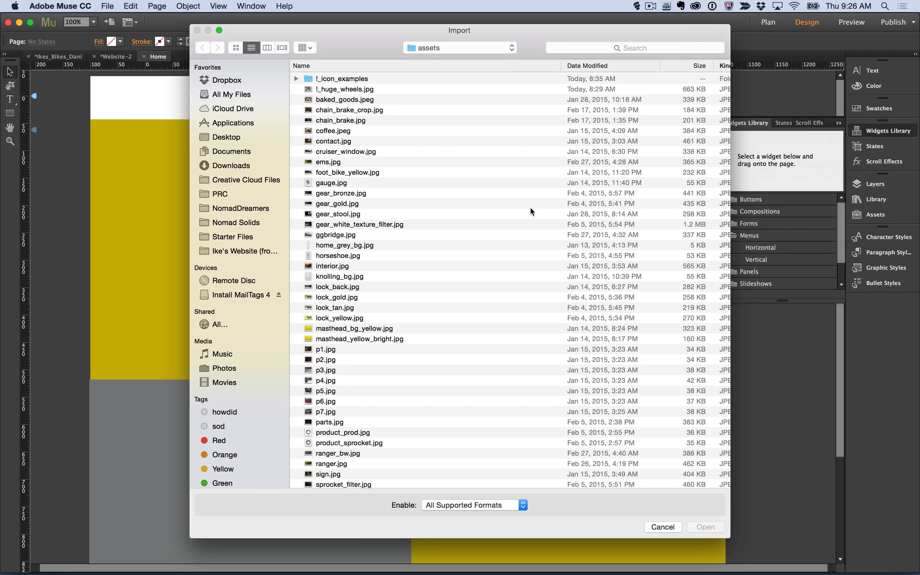
pyautogui.click(235, 48)
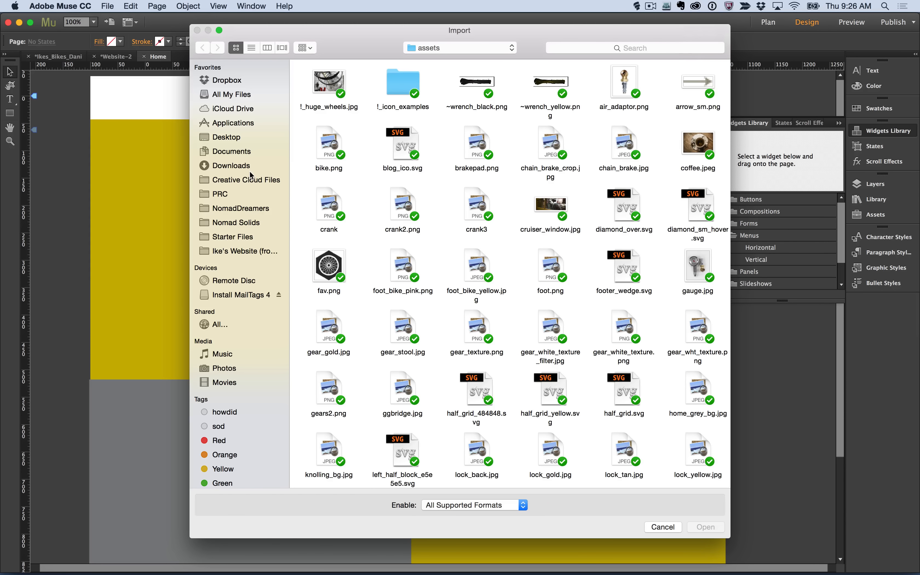
pyautogui.scroll(-2, 448, 203)
pyautogui.scroll(-10, 447, 202)
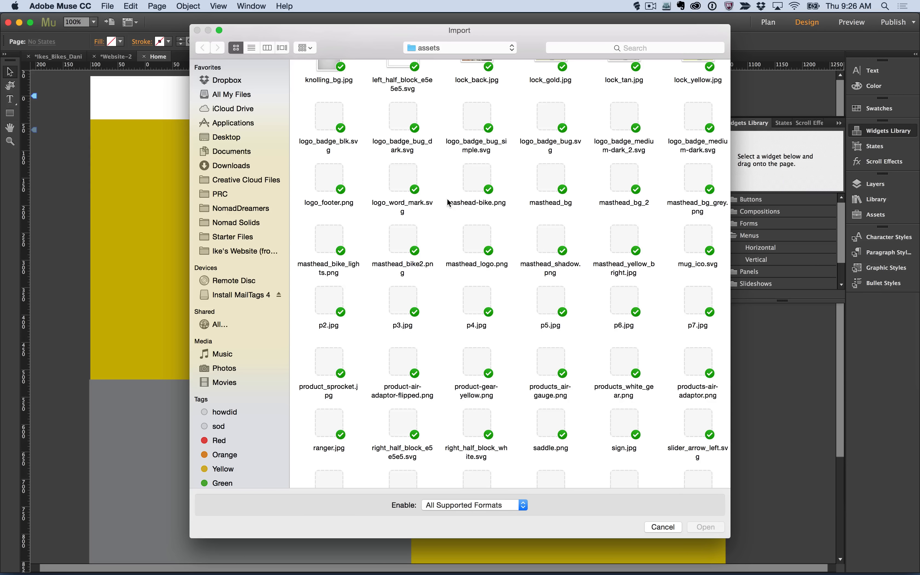
pyautogui.scroll(10, 595, 276)
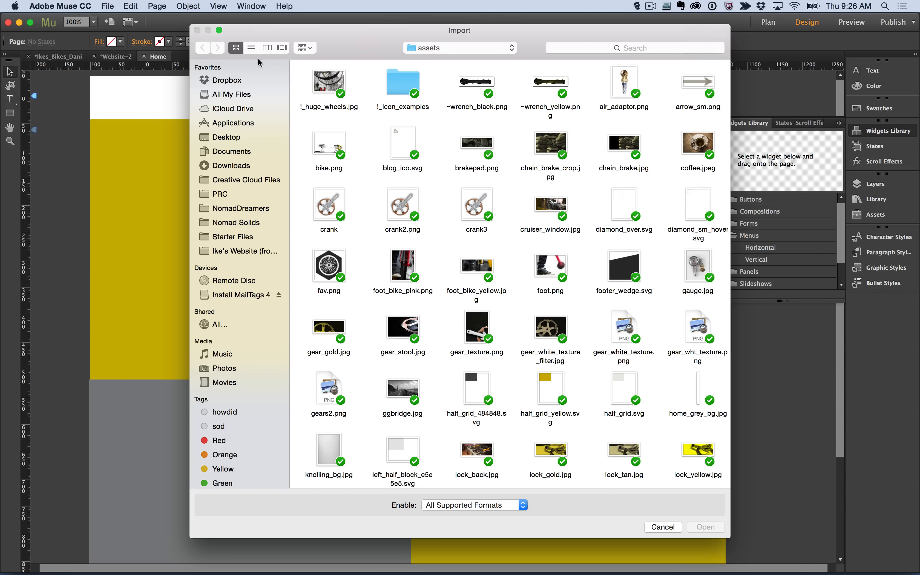
pyautogui.click(251, 48)
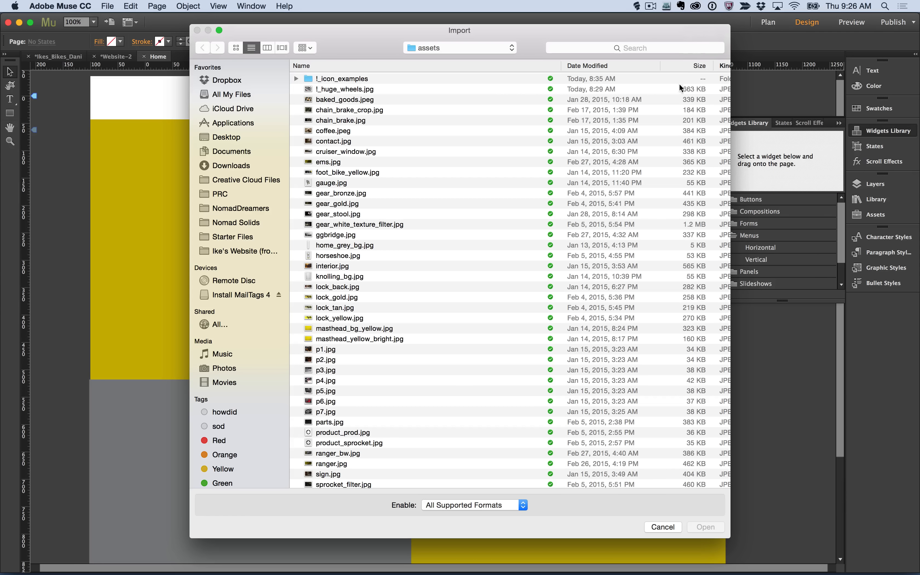
pyautogui.click(721, 66)
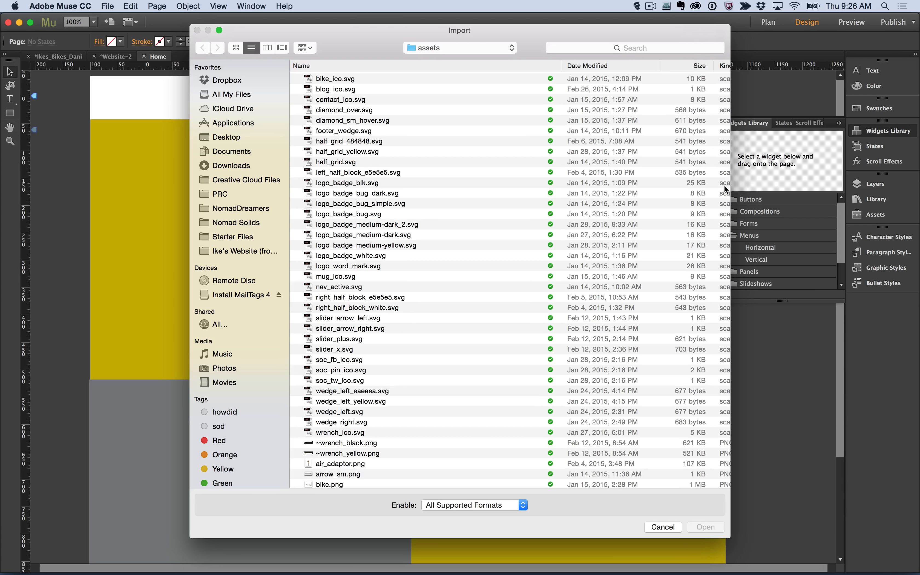
pyautogui.moveTo(730, 189); pyautogui.dragTo(873, 214)
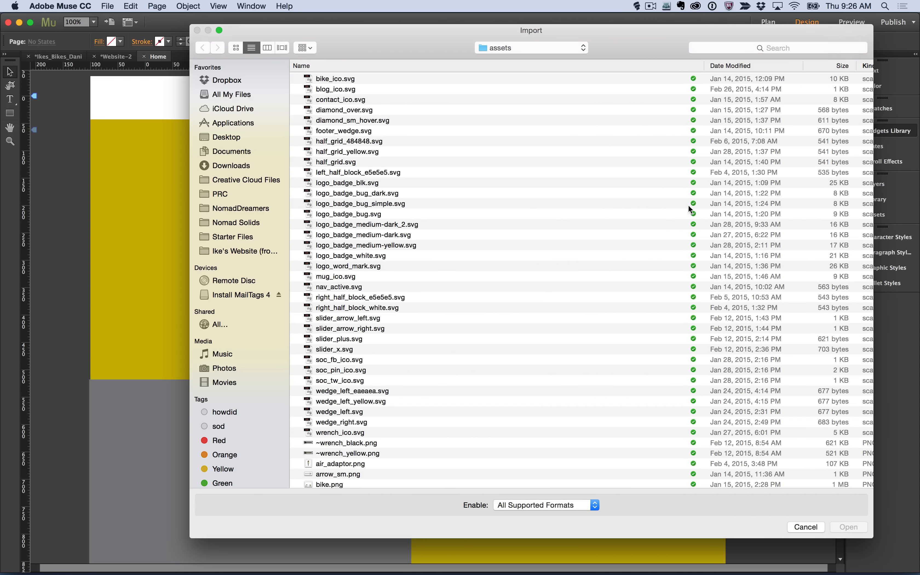
# Step: Preview bike_ico.svg and blog_ico.svg, and load both files for import
pyautogui.click(345, 92)
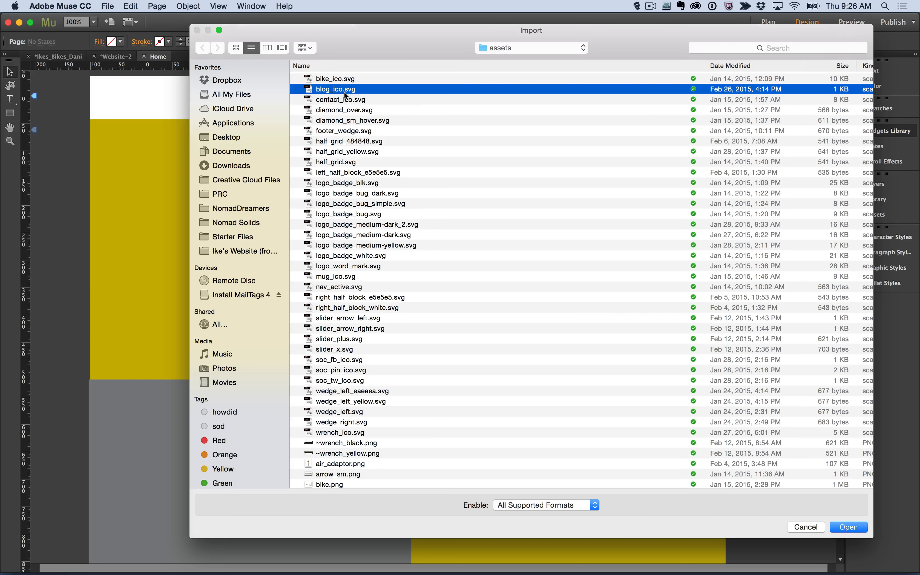
pyautogui.press('space')
pyautogui.press('space')
pyautogui.moveTo(340, 81); pyautogui.dragTo(340, 80)
pyautogui.press('space')
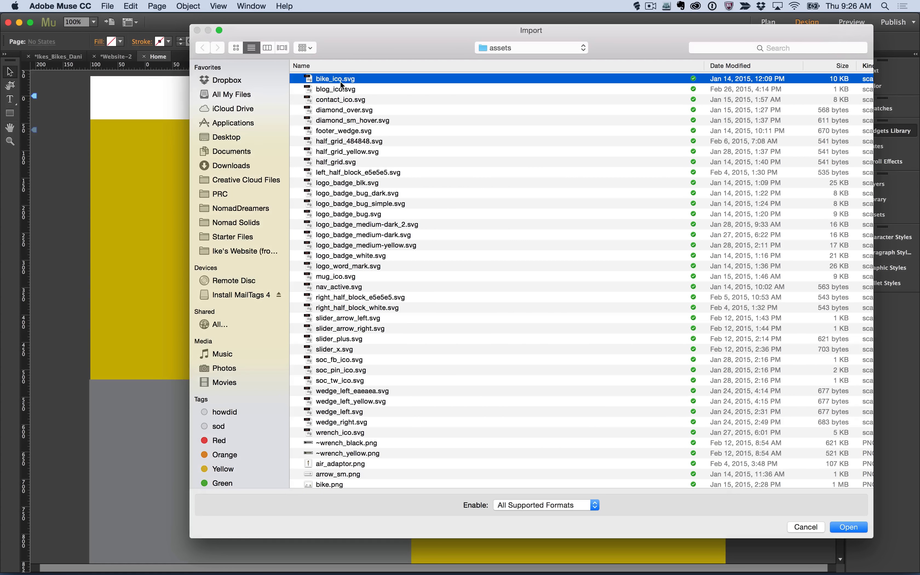
pyautogui.keyDown('shift'); pyautogui.click(340, 91); pyautogui.keyUp('shift')
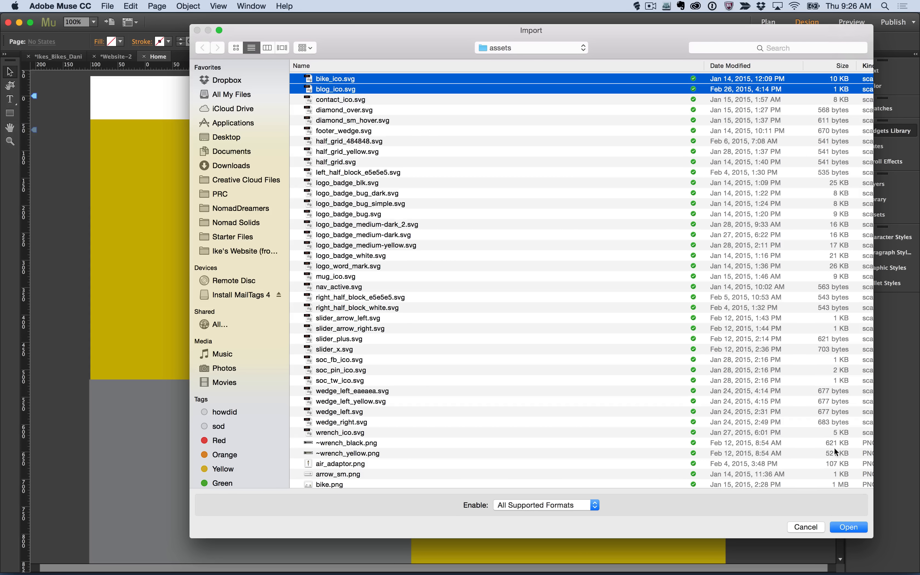
pyautogui.click(857, 529)
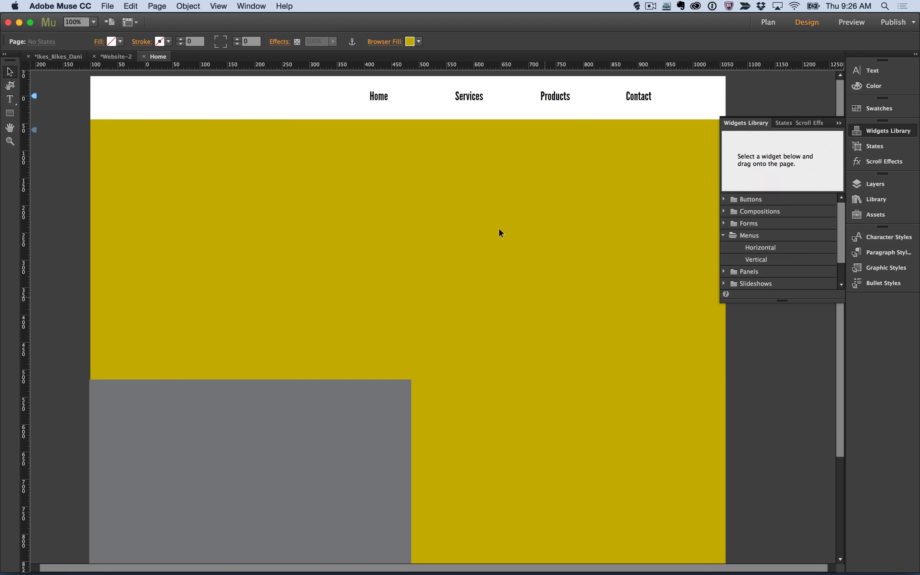
# Step: Place the bike and blog icons and move them side by side into the upper-left part of the Home page's yellow area
pyautogui.click(374, 153)
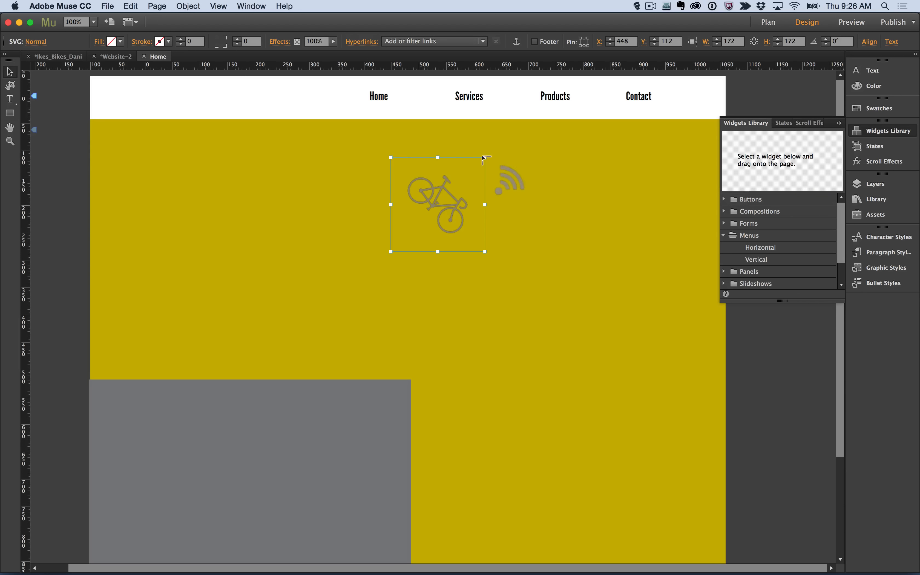
pyautogui.click(508, 163)
pyautogui.click(530, 247)
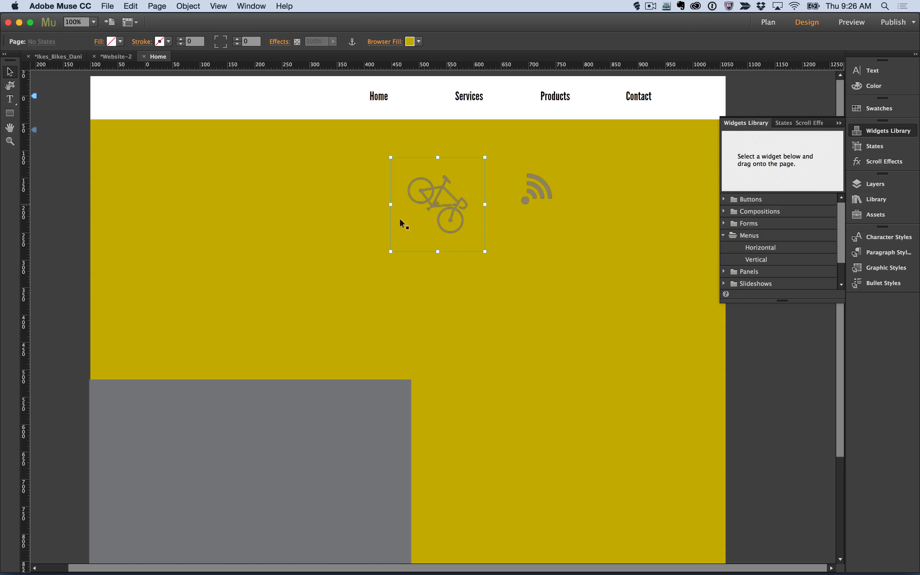
pyautogui.moveTo(400, 222); pyautogui.dragTo(136, 206)
pyautogui.moveTo(505, 190); pyautogui.dragTo(233, 177)
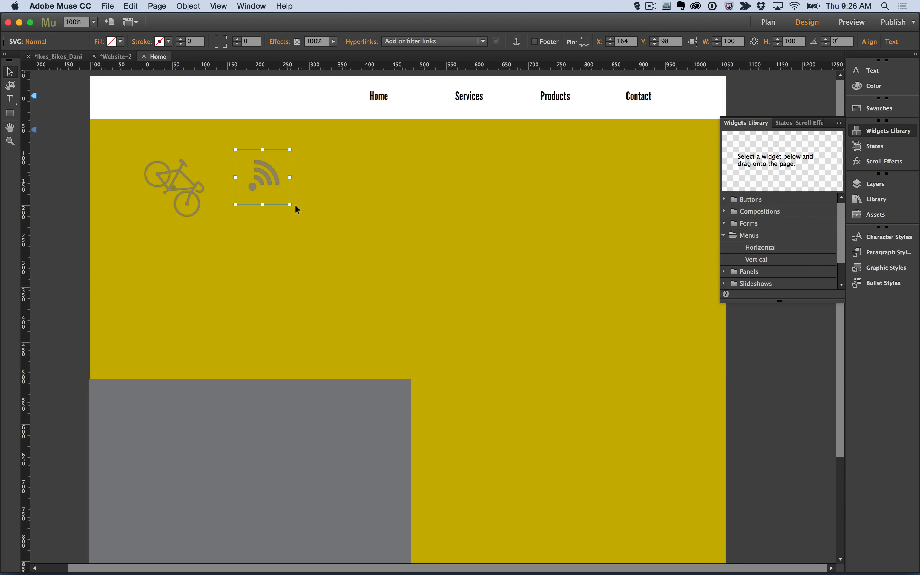
# Step: Enlarge the blog icon to 631 × 631 and move it to X 363, Y 62
pyautogui.moveTo(288, 205); pyautogui.dragTo(437, 332)
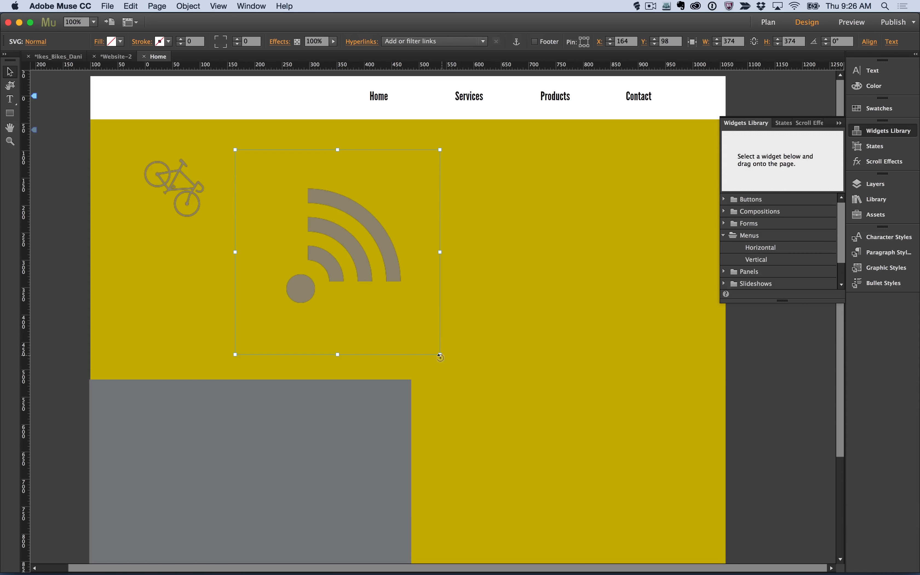
pyautogui.moveTo(440, 355); pyautogui.dragTo(575, 443)
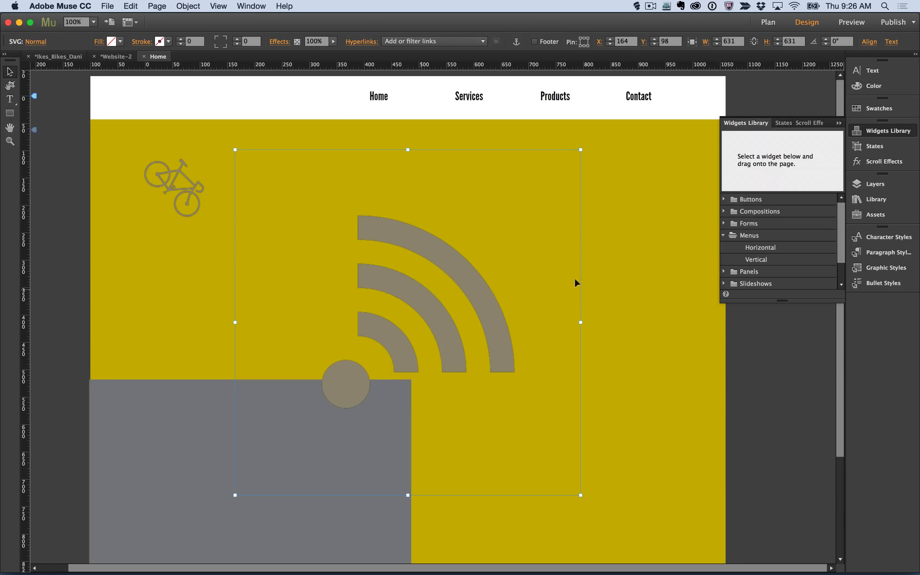
pyautogui.moveTo(574, 279); pyautogui.dragTo(521, 266)
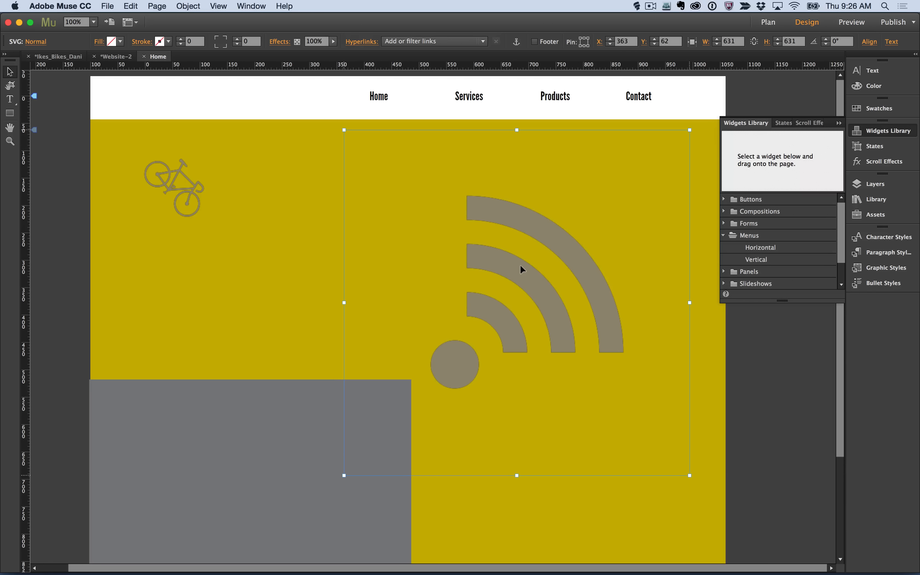
# Step: Try a red C1272D fill on the enlarged blog icon, and undo it
pyautogui.click(110, 43)
pyautogui.click(110, 43)
pyautogui.click(110, 43)
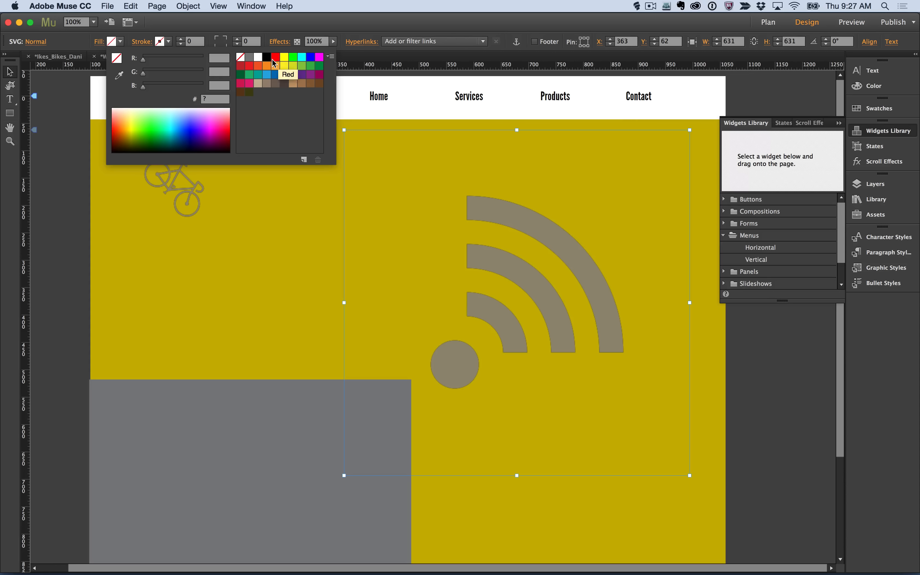
pyautogui.click(241, 67)
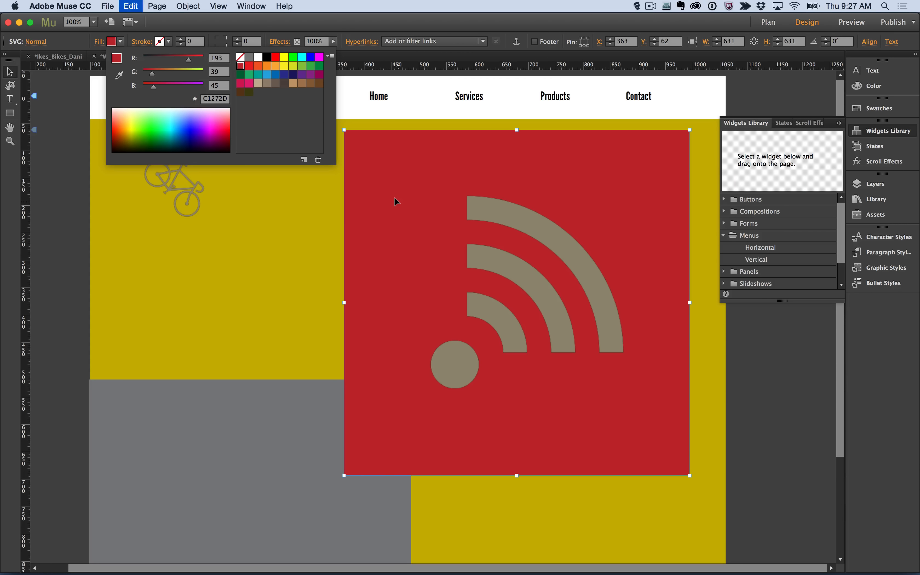
pyautogui.click(317, 209)
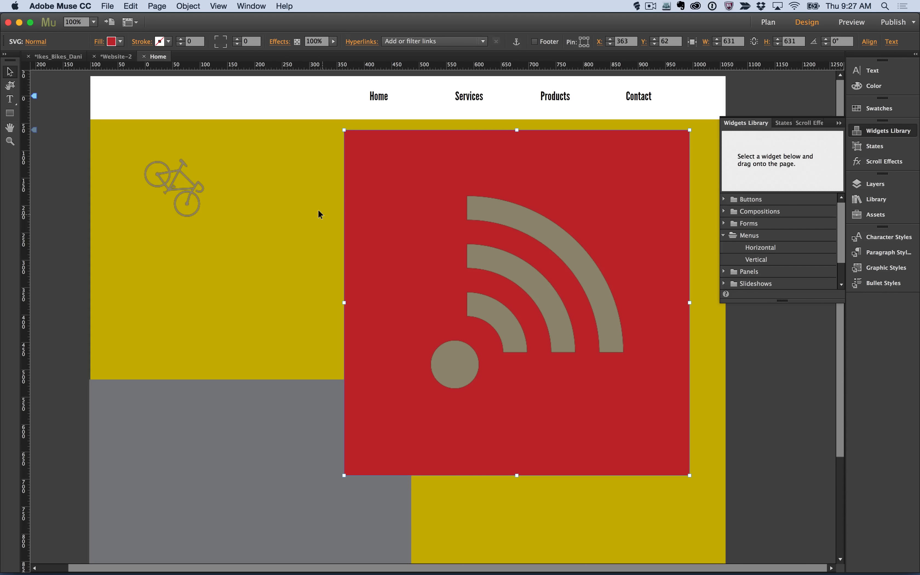
pyautogui.press('super+z')
# Step: Shrink the blog icon to 299 × 299 and position it beside the bike icon at X 127, Y 123
pyautogui.moveTo(538, 285); pyautogui.dragTo(293, 236)
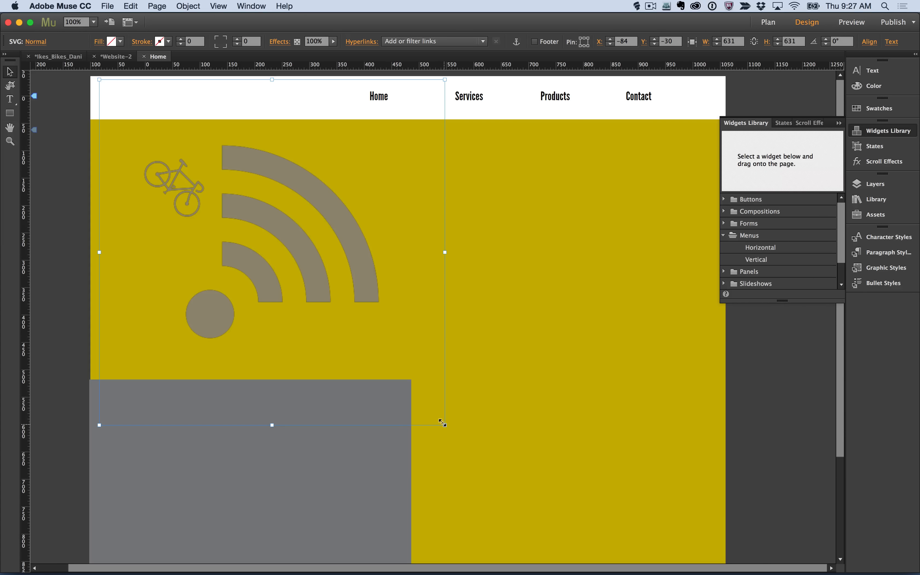
pyautogui.moveTo(444, 423); pyautogui.dragTo(263, 243)
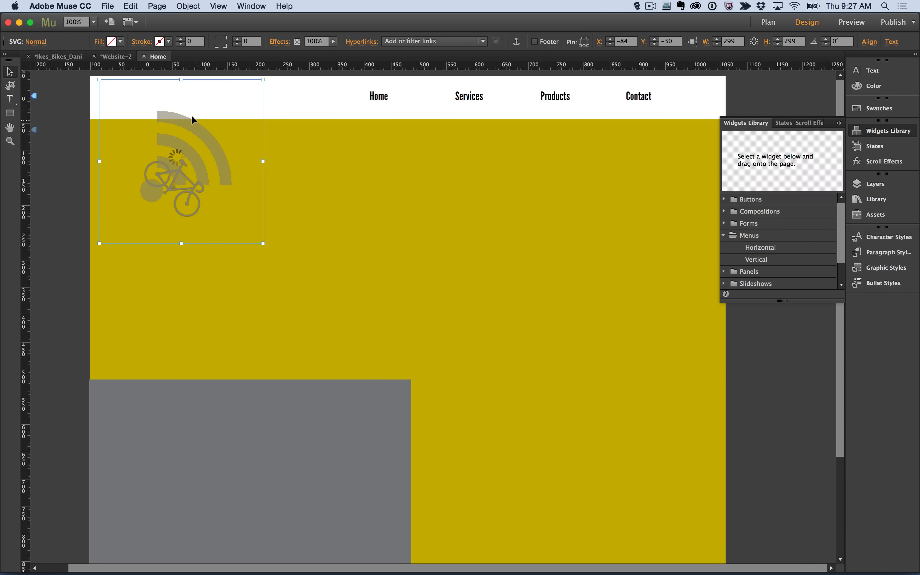
pyautogui.moveTo(191, 115); pyautogui.dragTo(303, 210)
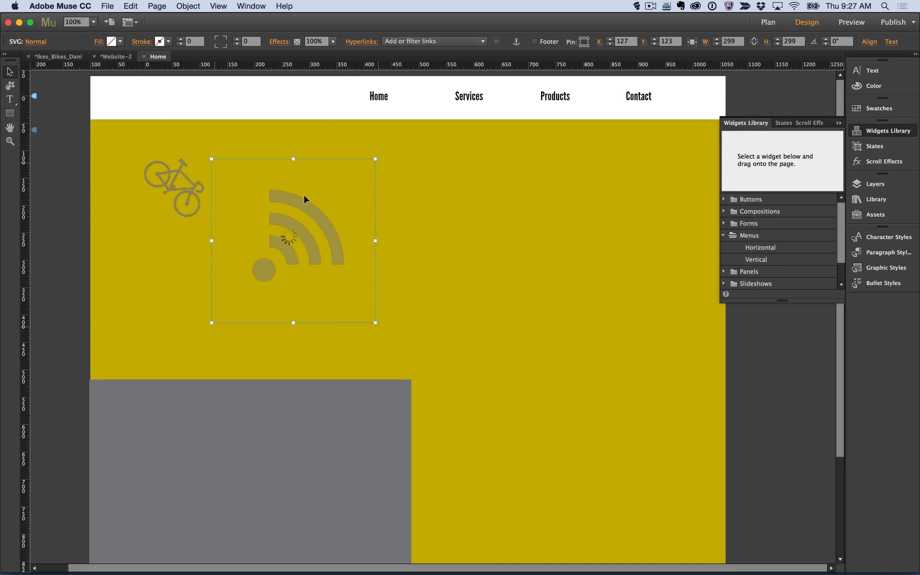
pyautogui.click(384, 217)
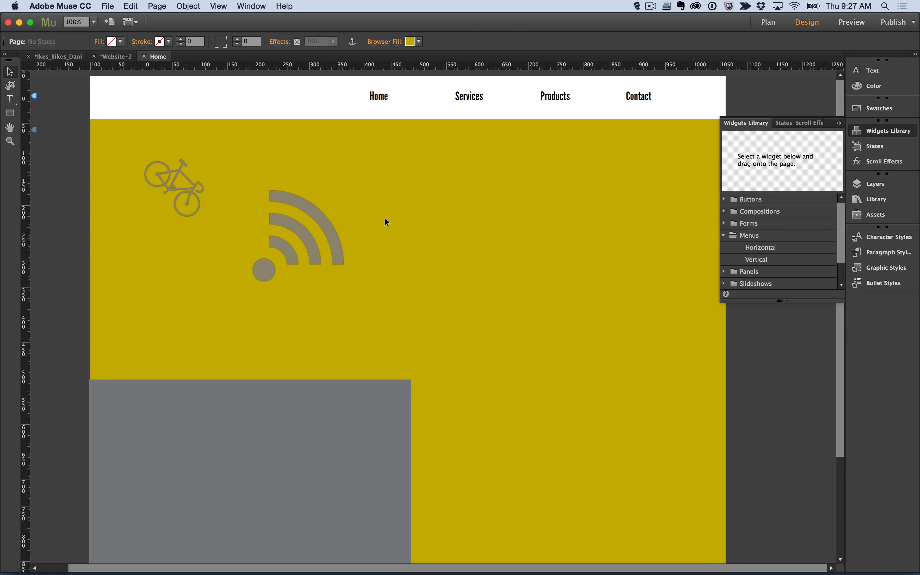
# Step: Start an import and open the !_icon_examples folder inside assets, showing its files as icons
pyautogui.press('super+d')
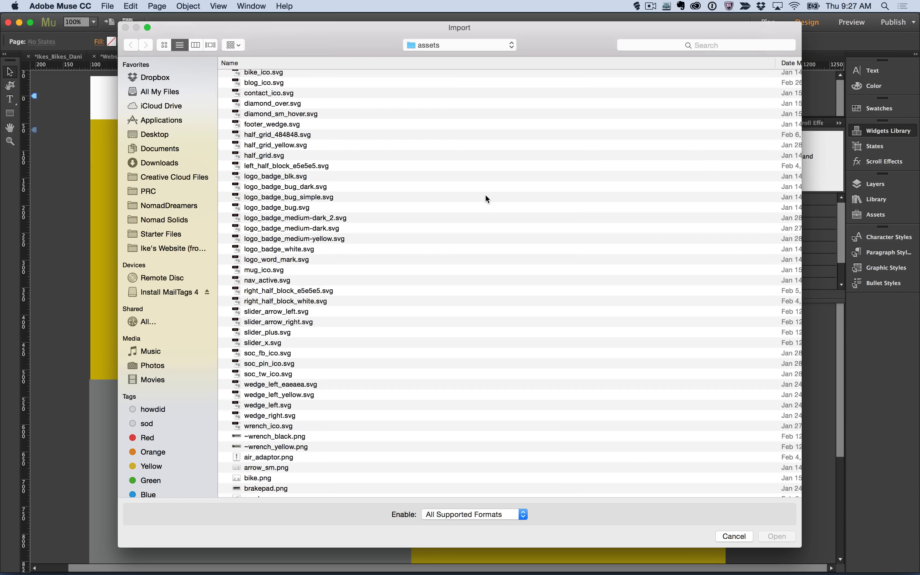
pyautogui.scroll(-5, 485, 196)
pyautogui.scroll(6, 485, 196)
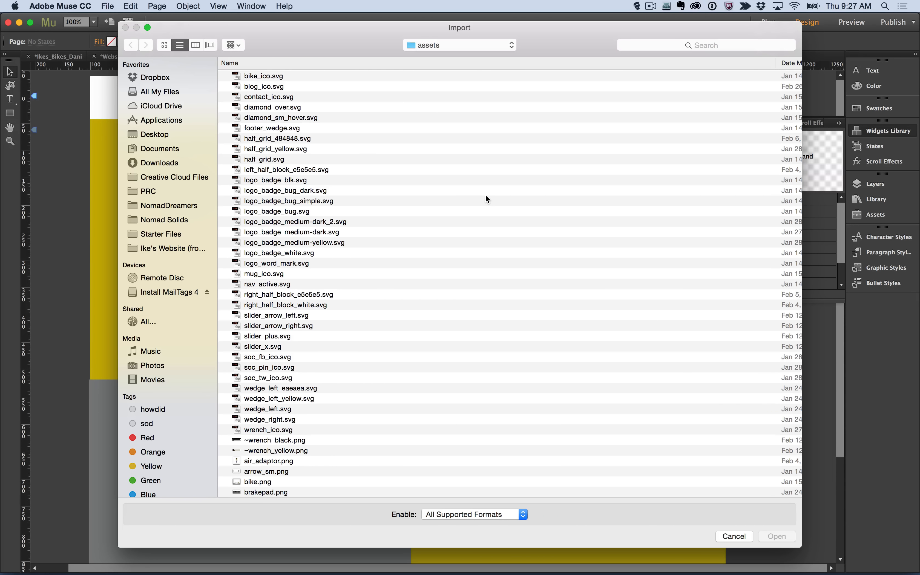
pyautogui.scroll(-15, 486, 196)
pyautogui.scroll(-5, 485, 194)
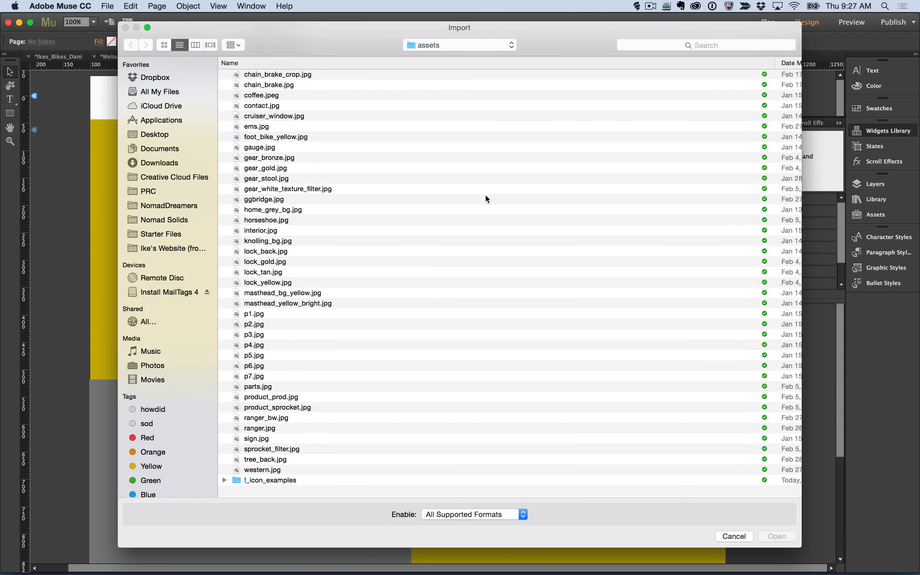
pyautogui.click(279, 493)
pyautogui.doubleClick(279, 493)
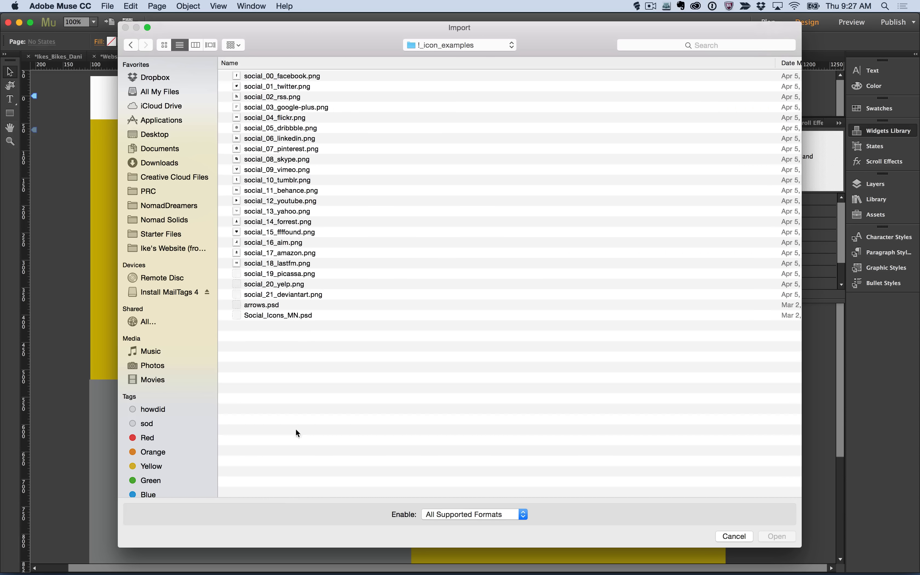
pyautogui.click(164, 45)
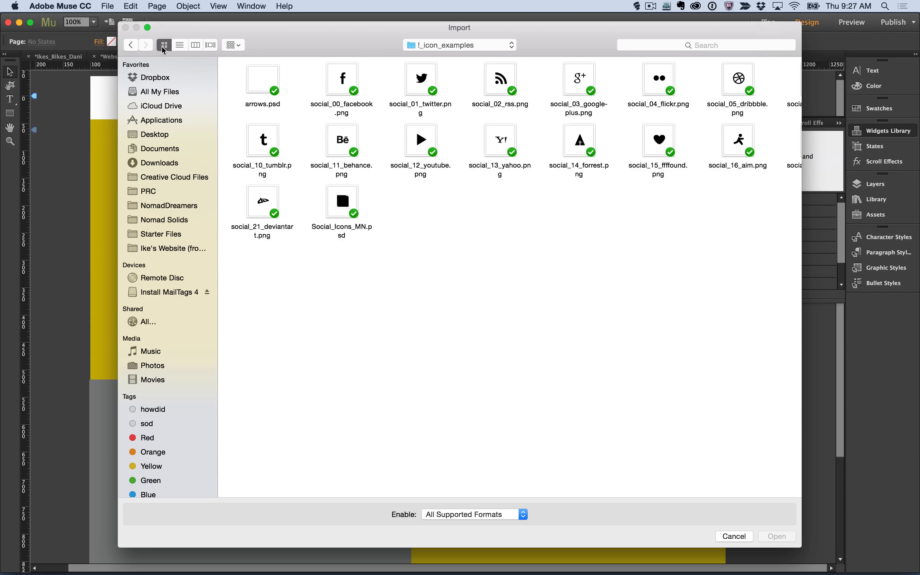
# Step: Preview social_02_rss.png at a larger size before importing it
pyautogui.click(502, 77)
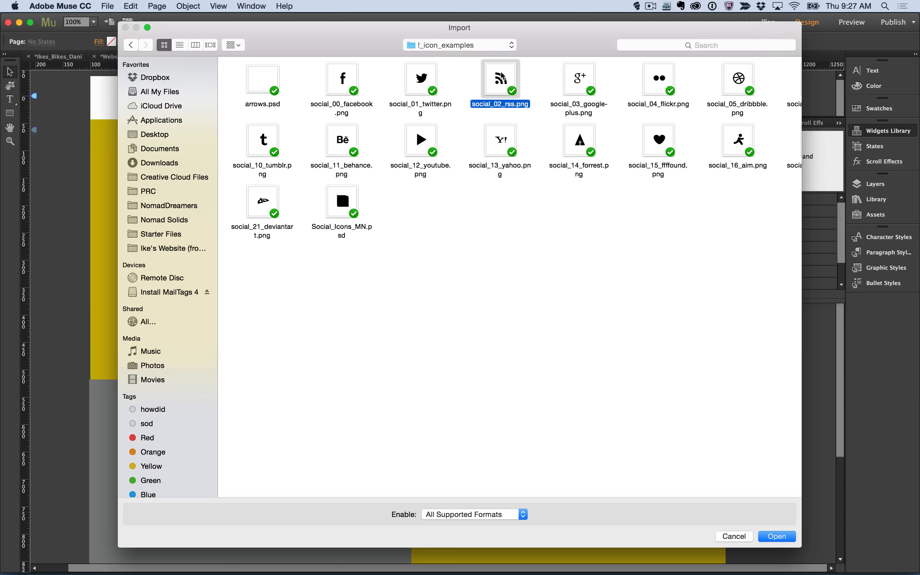
pyautogui.press('space')
pyautogui.press('space')
pyautogui.press('space')
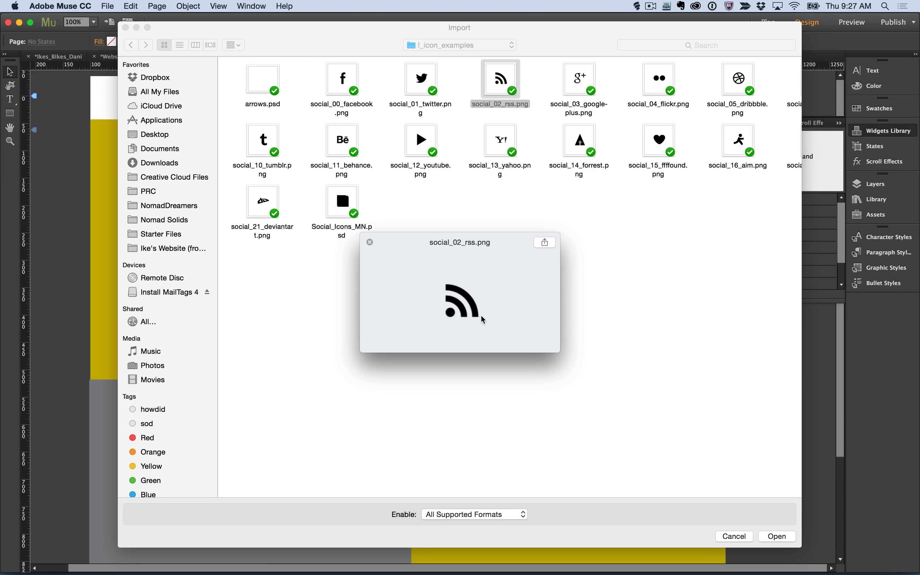
pyautogui.press('space')
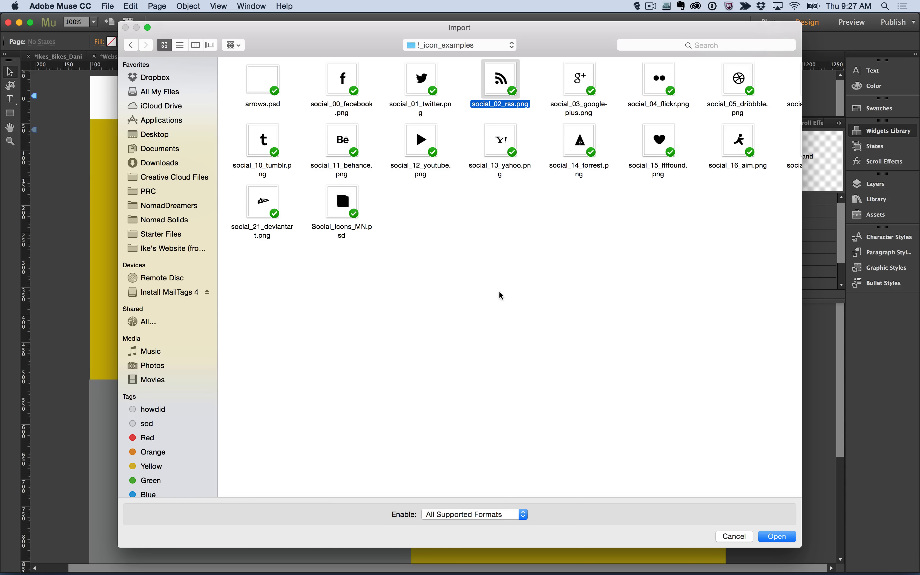
# Step: Import social_01_twitter.png, social_02_rss.png and social_03_google-plus.png and place them in a row beside the large blog icon
pyautogui.keyDown('super'); pyautogui.click(421, 72); pyautogui.keyUp('super')
pyautogui.keyDown('super'); pyautogui.click(590, 80); pyautogui.keyUp('super')
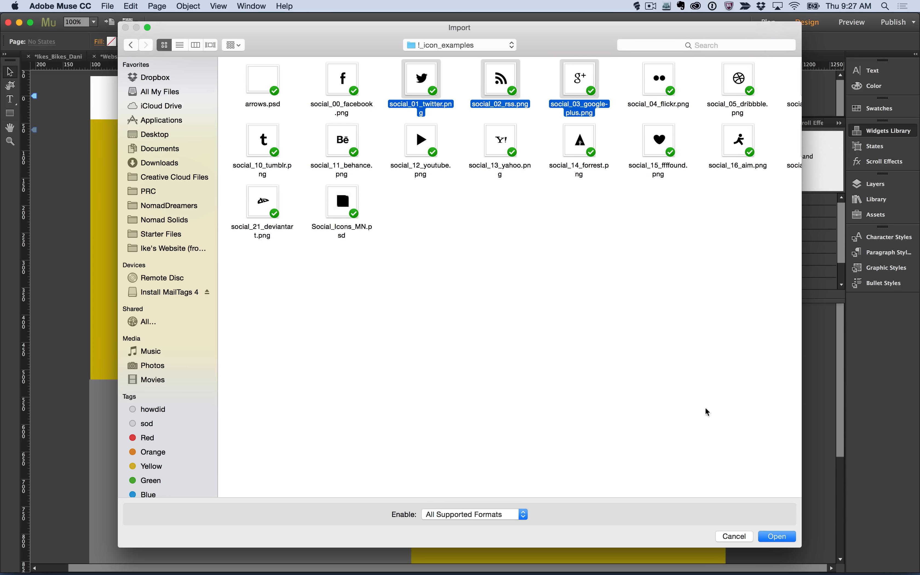
pyautogui.click(777, 537)
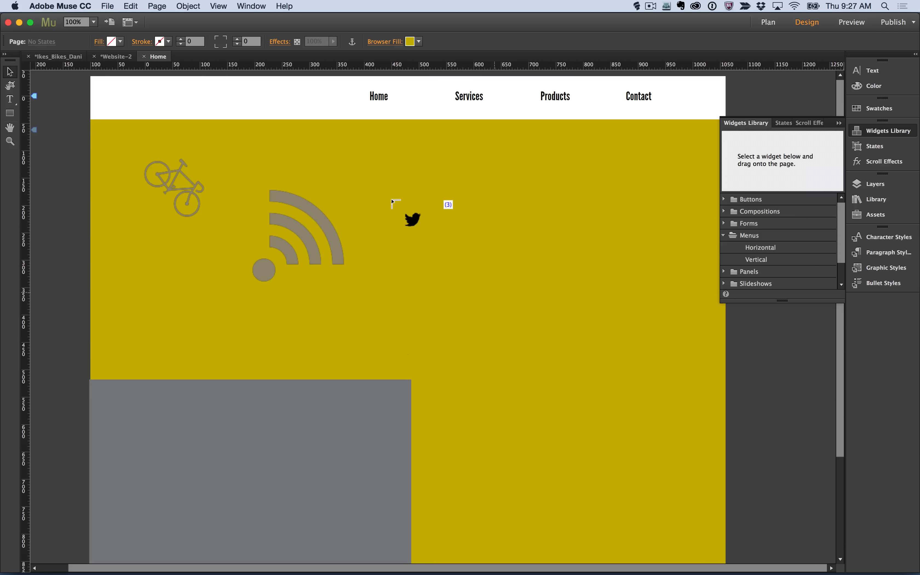
pyautogui.click(387, 188)
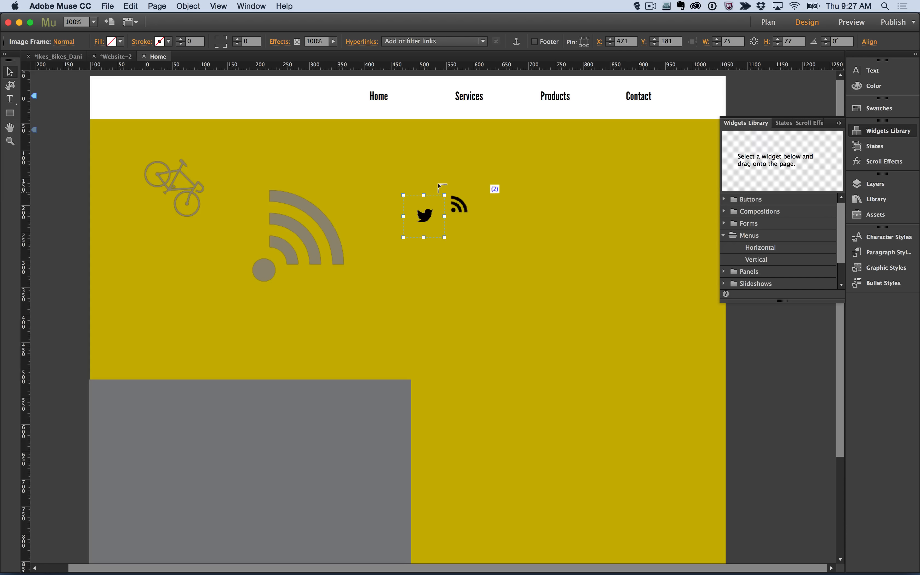
pyautogui.click(455, 193)
pyautogui.click(511, 192)
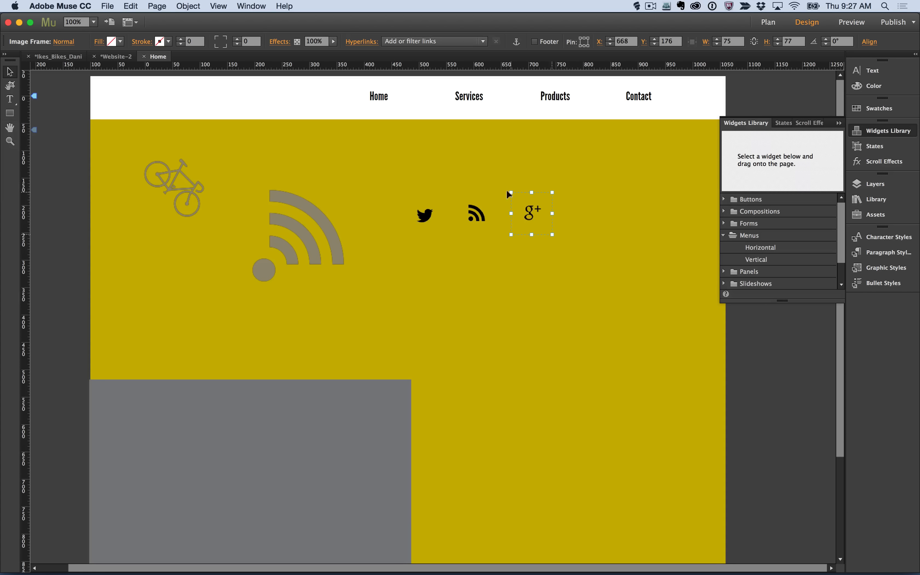
pyautogui.click(522, 311)
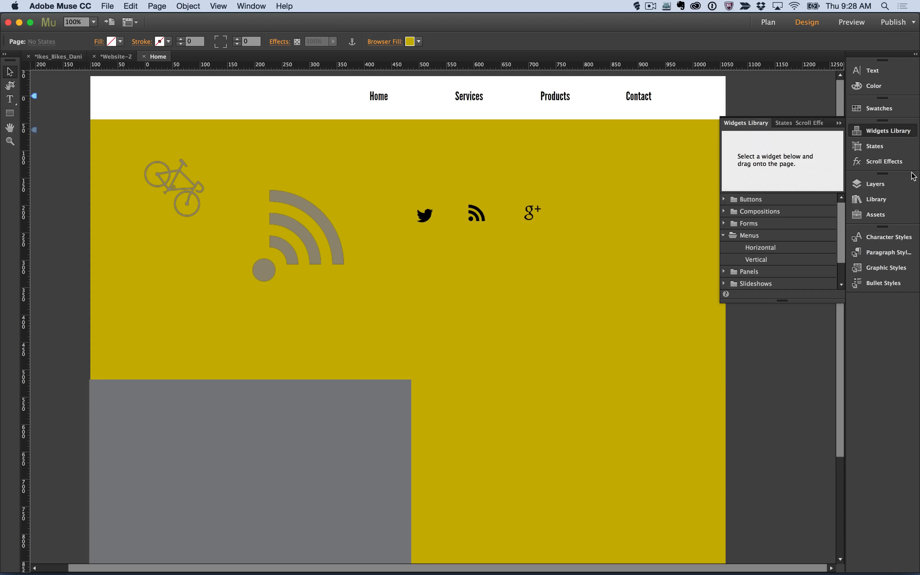
# Step: Show the list of site assets and select the Twitter, RSS and Google+ icons in turn to check their resolution entries
pyautogui.click(901, 215)
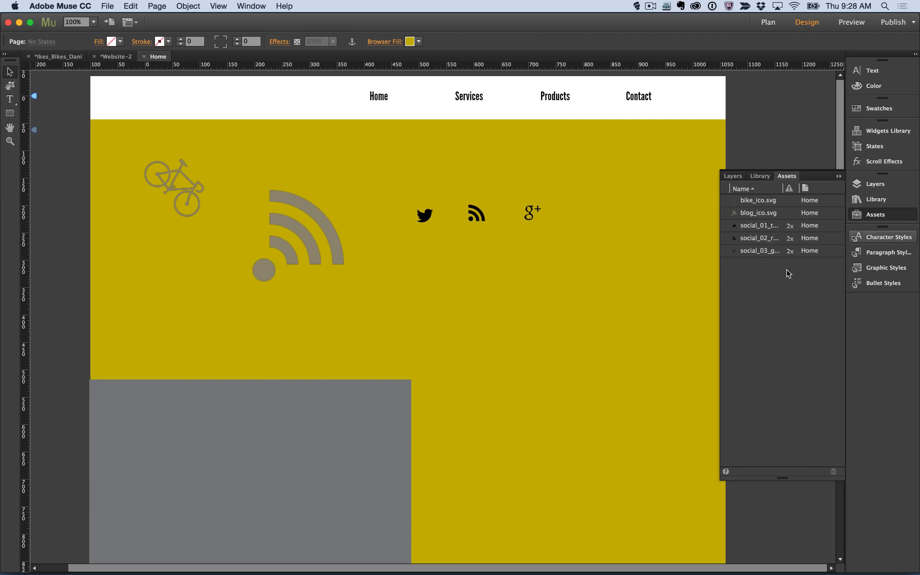
pyautogui.click(423, 216)
pyautogui.click(476, 211)
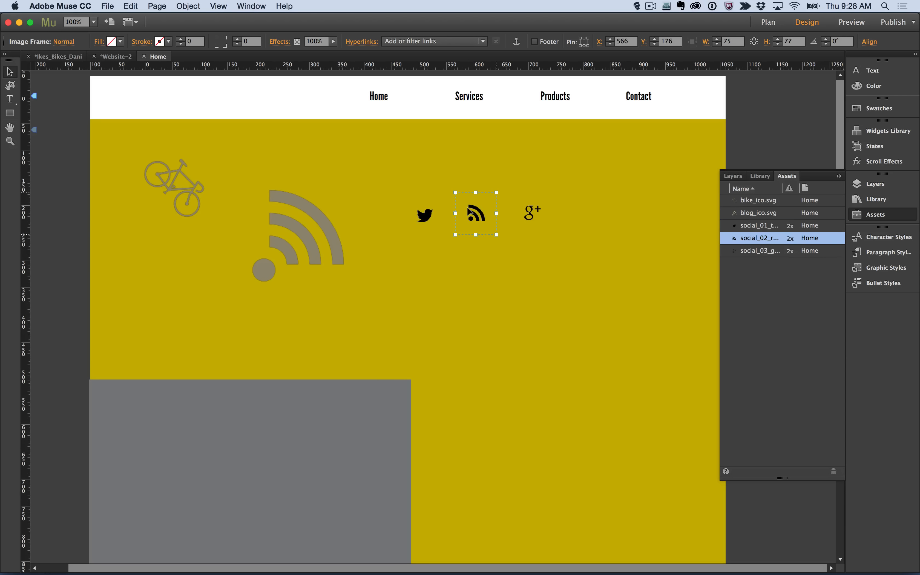
pyautogui.click(535, 211)
pyautogui.click(535, 287)
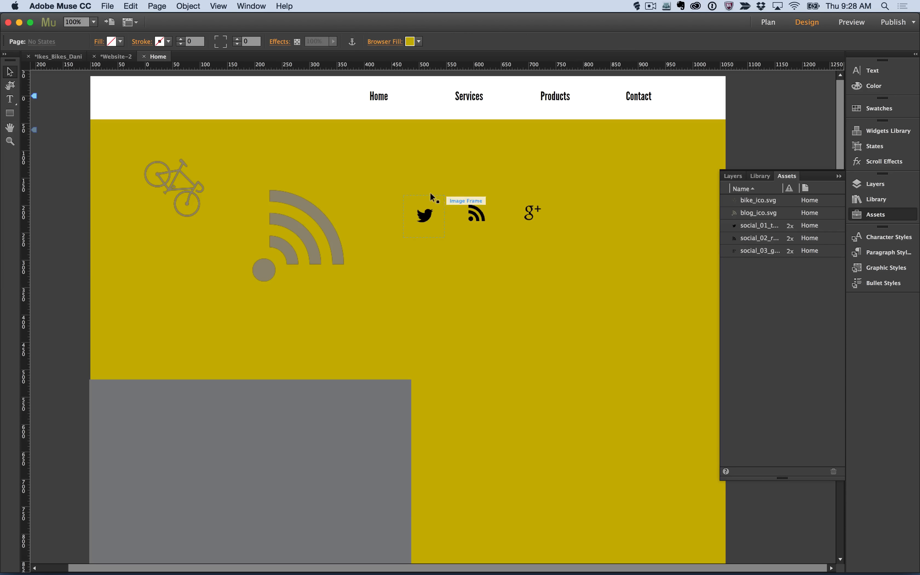
pyautogui.click(422, 210)
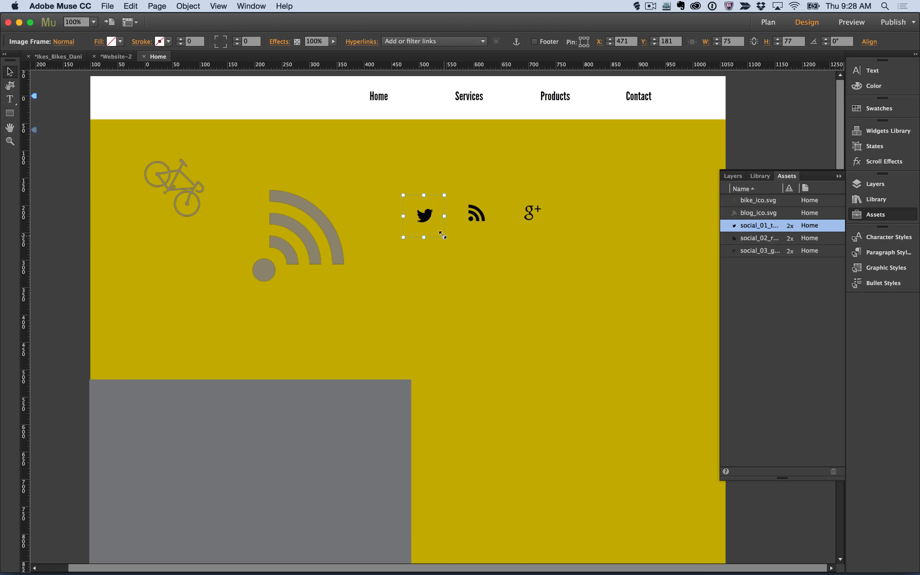
pyautogui.moveTo(444, 235); pyautogui.dragTo(442, 235)
pyautogui.click(451, 263)
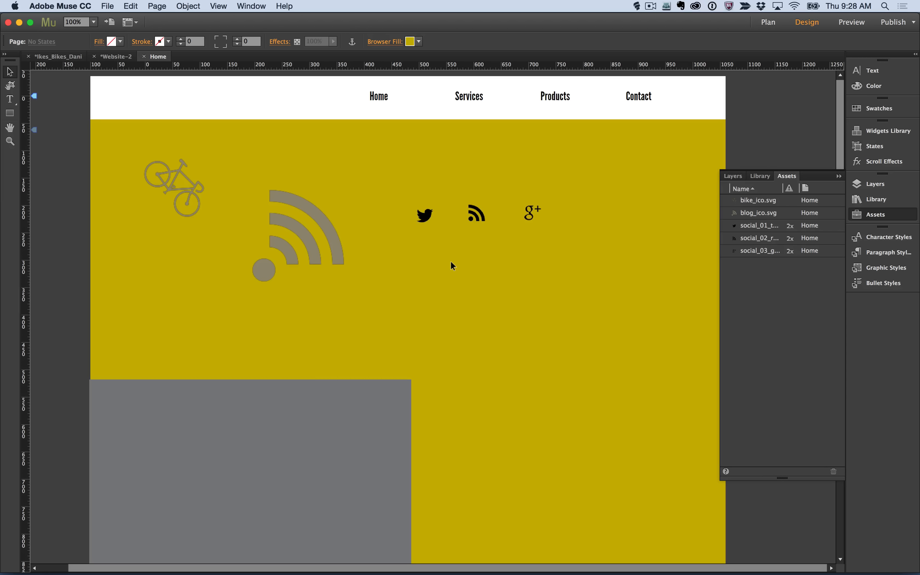
# Step: Make a 126 × 129 copy of the Twitter icon and position it below the social icon row at X 590, Y 243
pyautogui.click(421, 211)
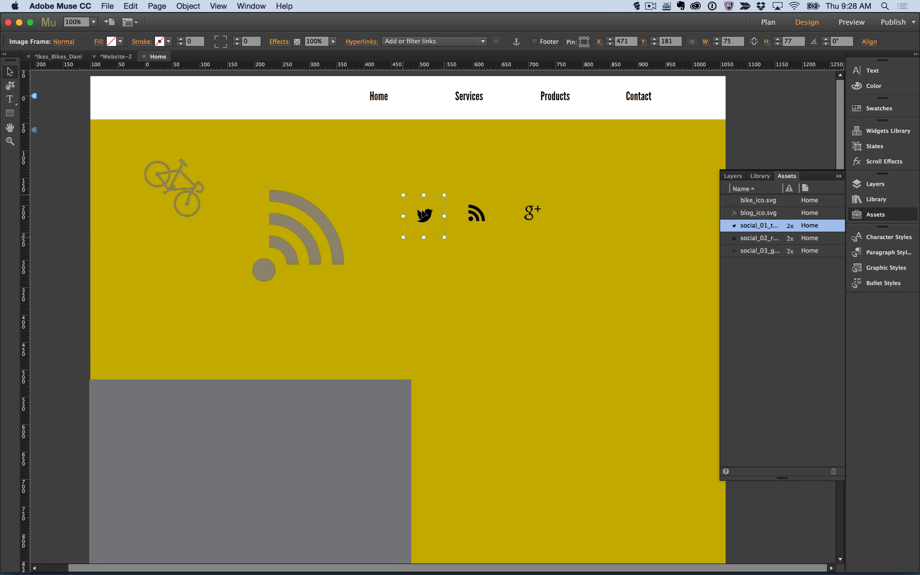
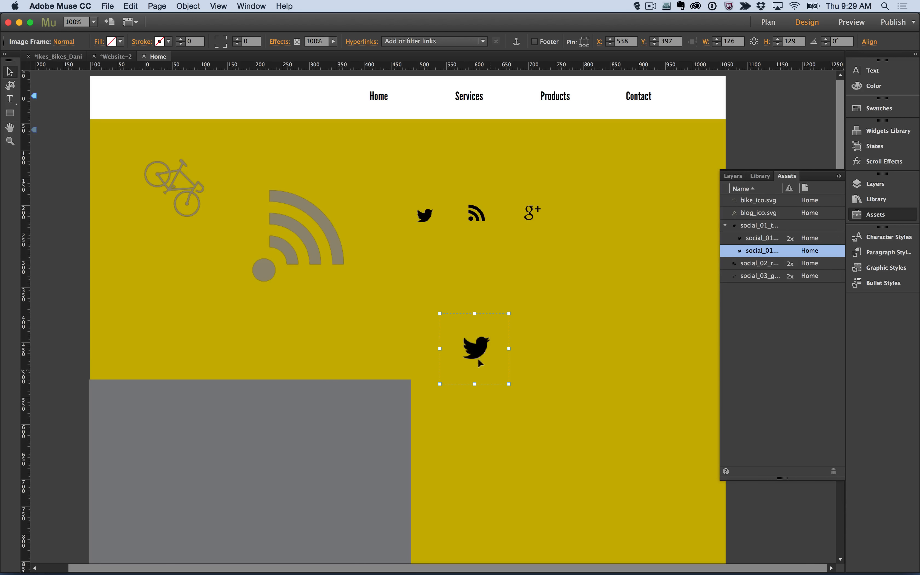
pyautogui.moveTo(479, 360); pyautogui.dragTo(443, 300)
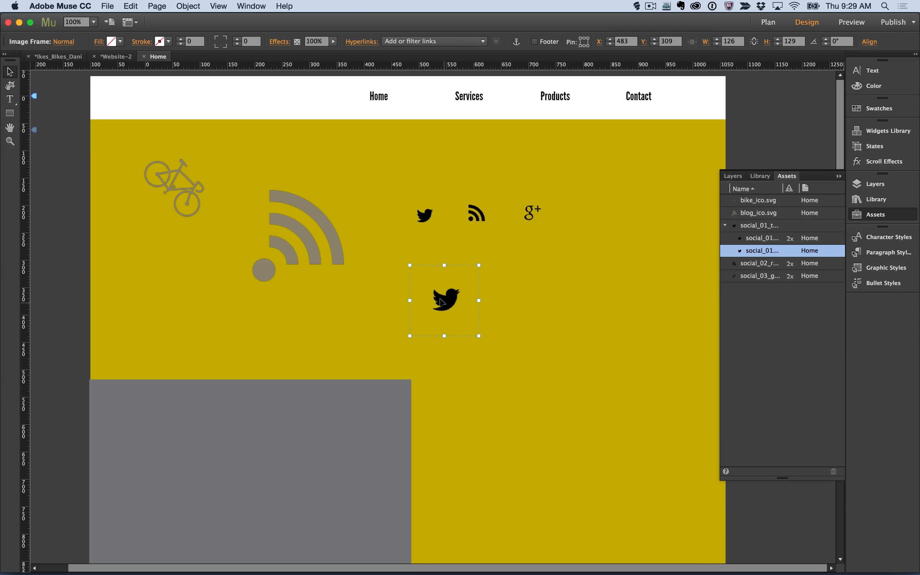
pyautogui.moveTo(476, 301); pyautogui.dragTo(500, 265)
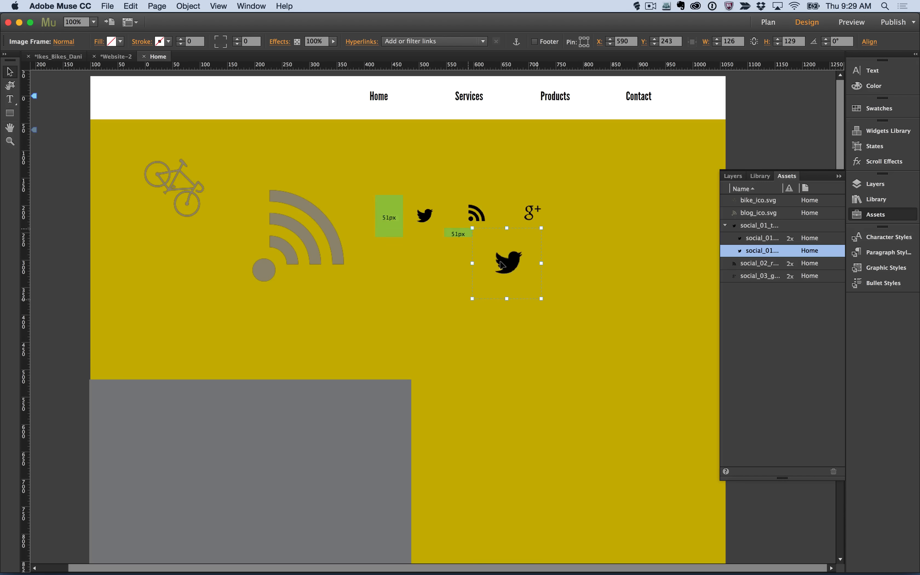
pyautogui.click(310, 241)
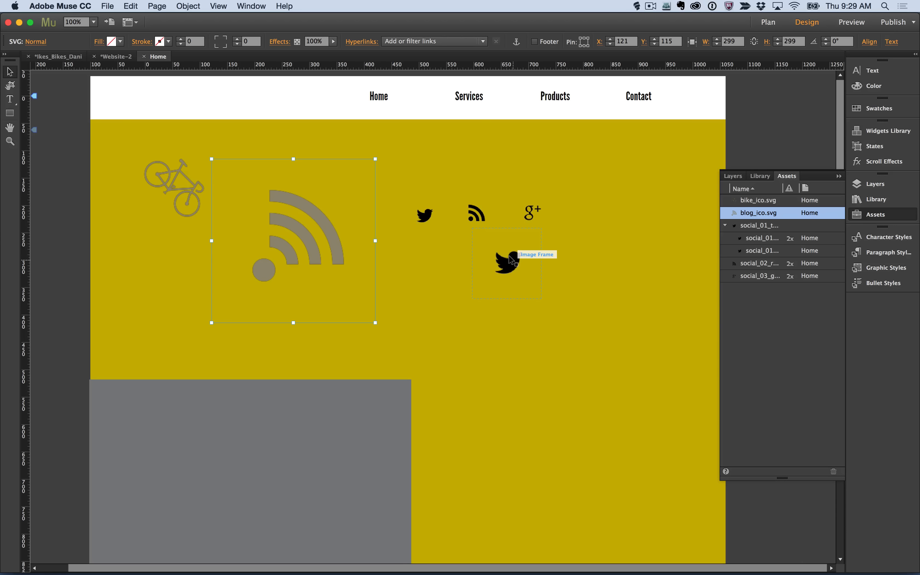
pyautogui.click(564, 246)
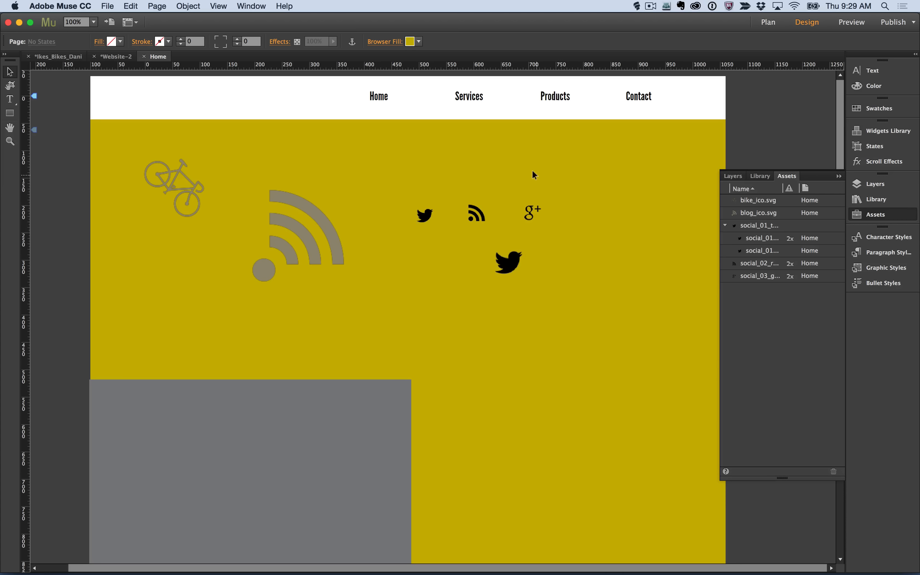
# Step: Choose gear_wht_texture.png from the assets folder for import
pyautogui.press('super+d')
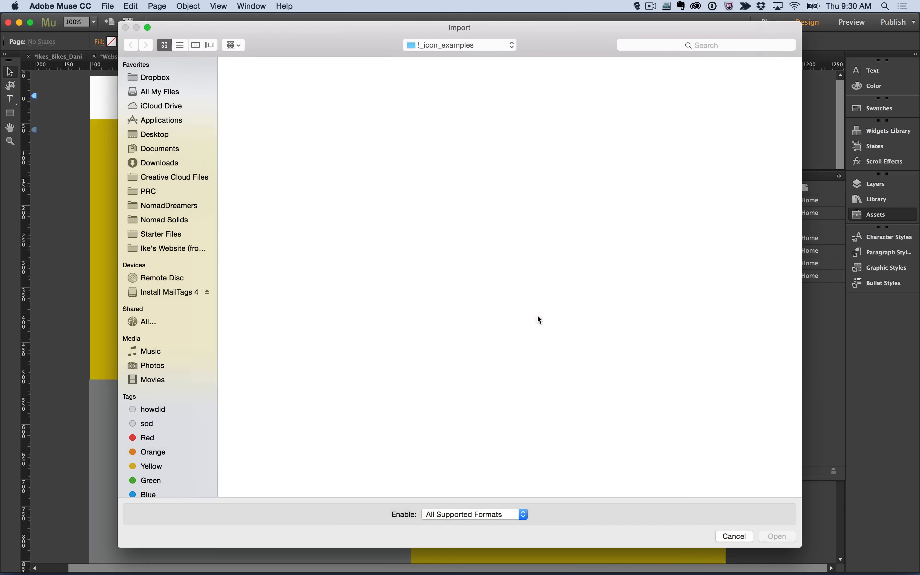
pyautogui.click(734, 536)
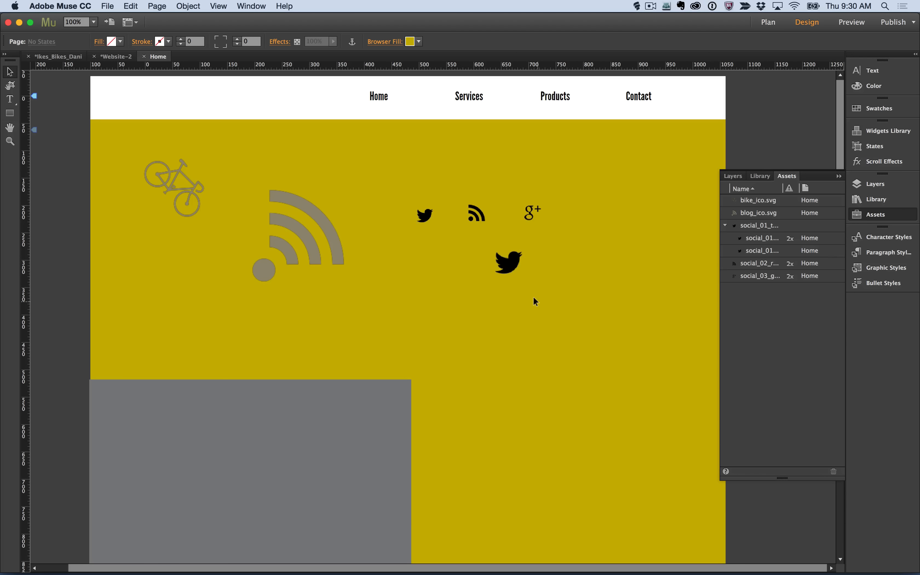
pyautogui.press('super+d')
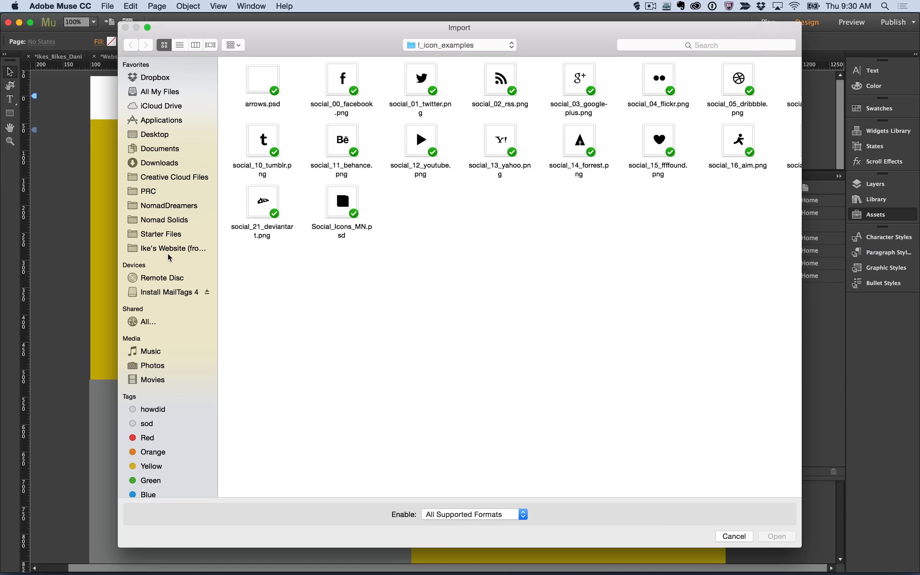
pyautogui.click(479, 43)
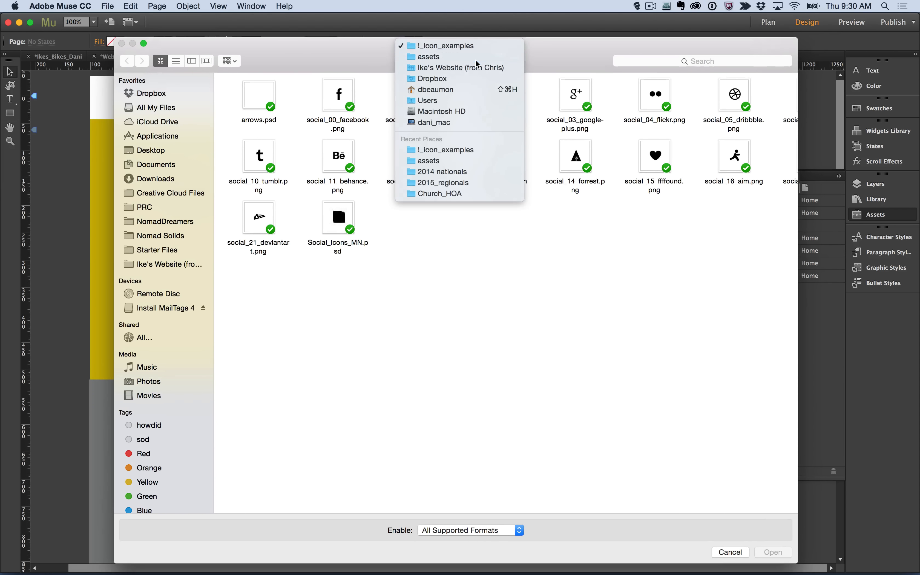
pyautogui.click(475, 59)
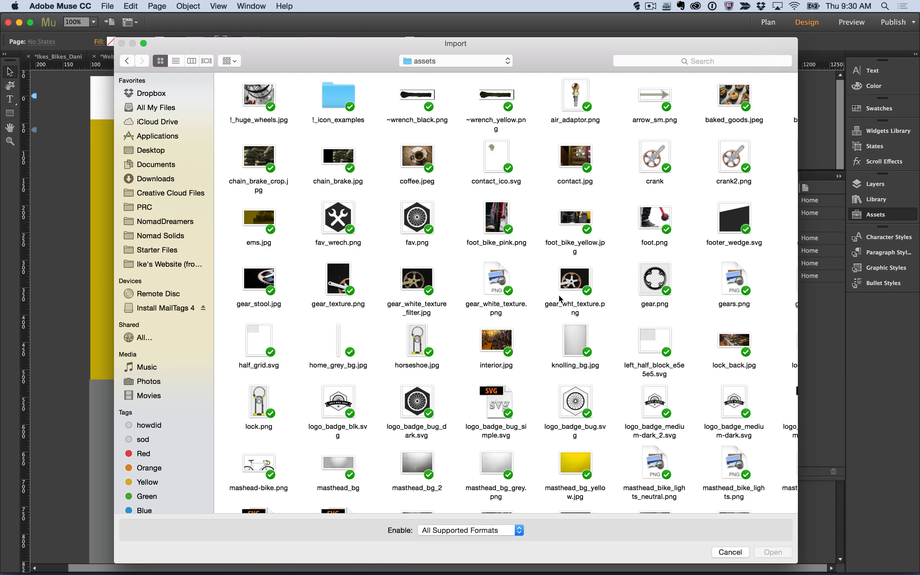
pyautogui.scroll(-1, 558, 295)
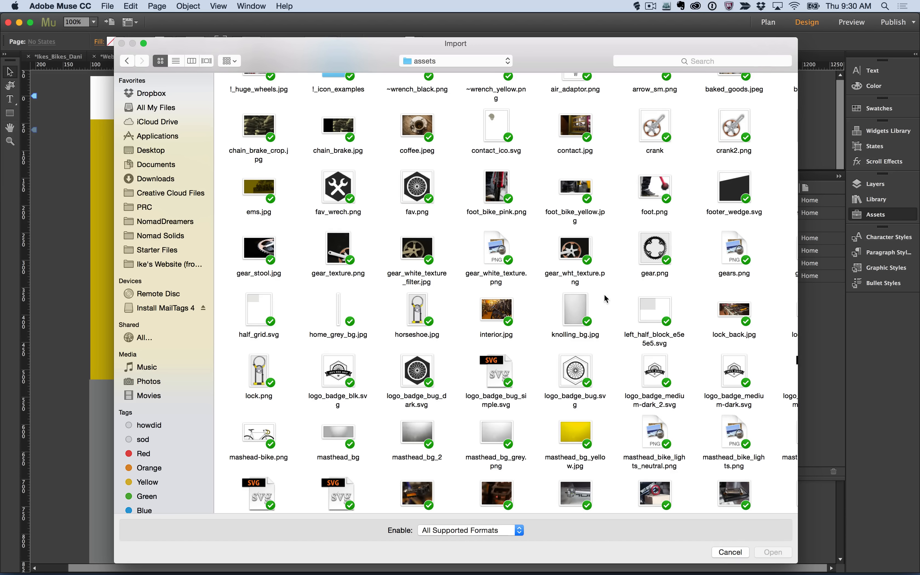
pyautogui.scroll(-1, 604, 294)
pyautogui.click(576, 219)
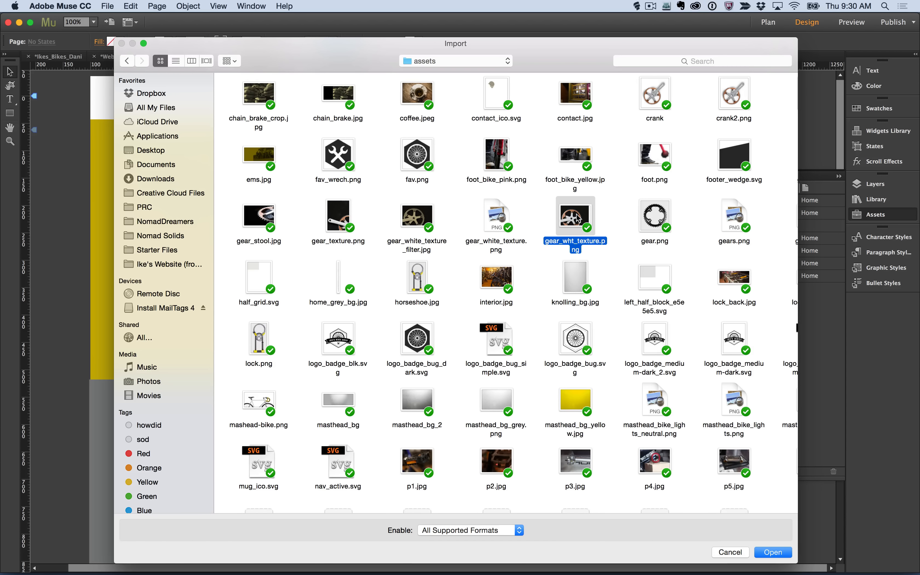
pyautogui.press('Return')
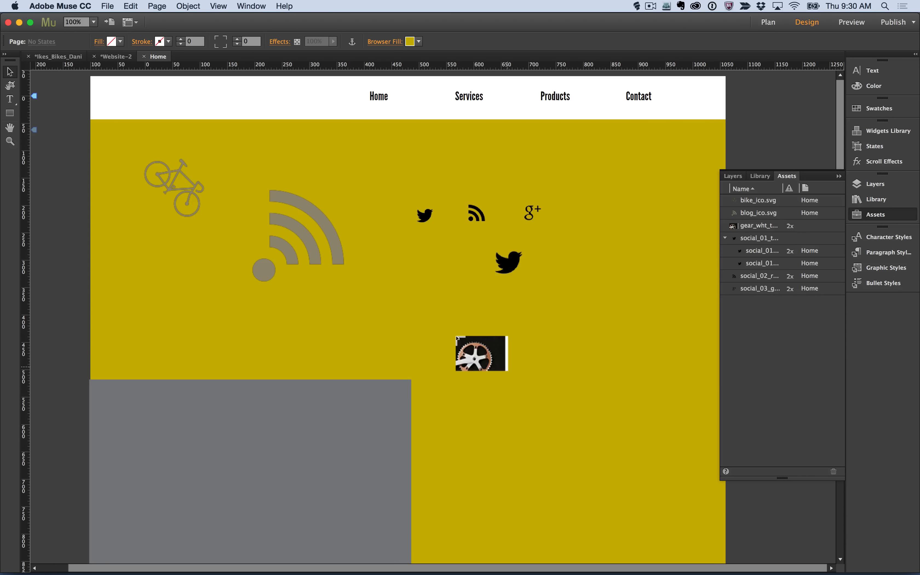
# Step: Place the gear image in the lower yellow area, crop it to 309 × 250 and position it at X 628, Y 440
pyautogui.moveTo(455, 336); pyautogui.dragTo(659, 463)
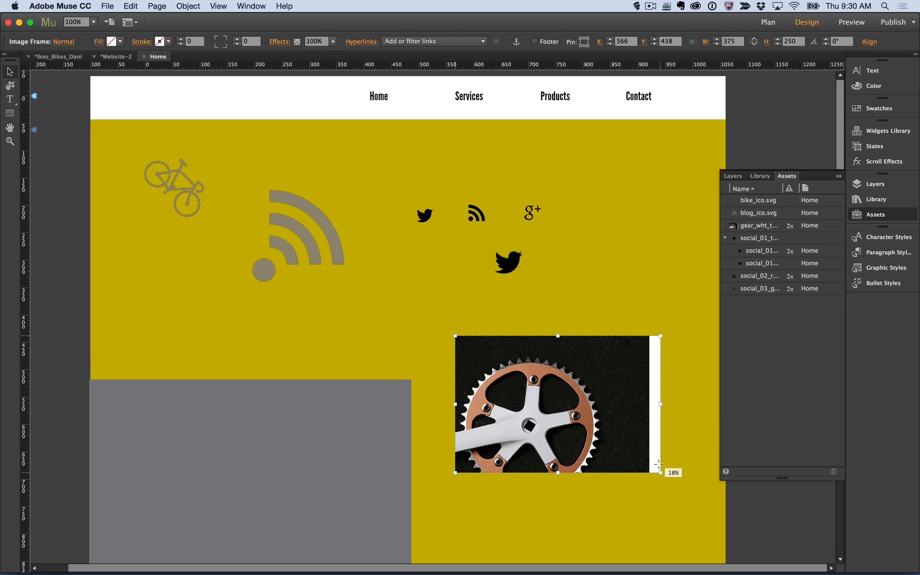
pyautogui.moveTo(659, 403); pyautogui.dragTo(623, 402)
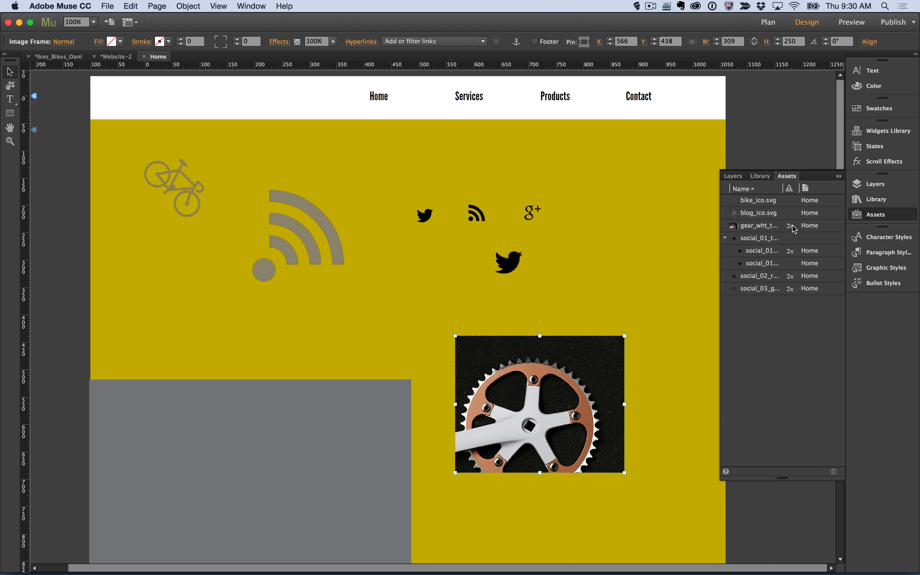
pyautogui.moveTo(587, 382); pyautogui.dragTo(621, 383)
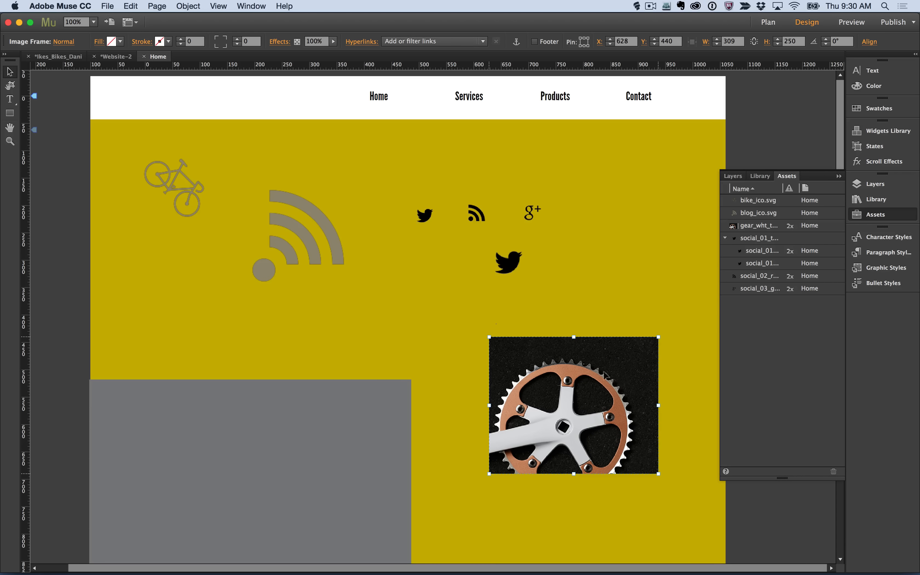
# Step: Select the enlarged Twitter icon together with the Twitter, RSS and Google+ icons in the row above, and clear the selection
pyautogui.click(597, 283)
pyautogui.click(509, 264)
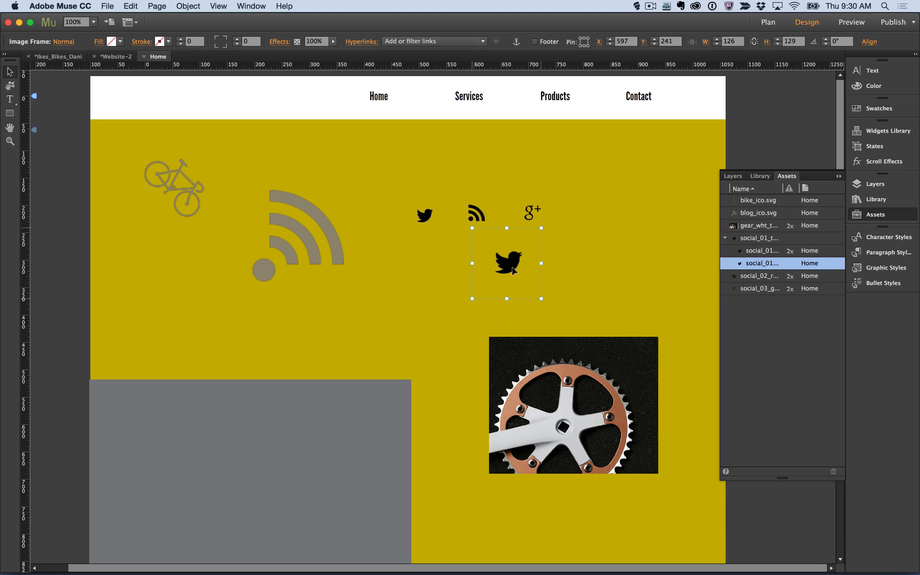
pyautogui.keyDown('shift'); pyautogui.click(425, 216); pyautogui.keyUp('shift')
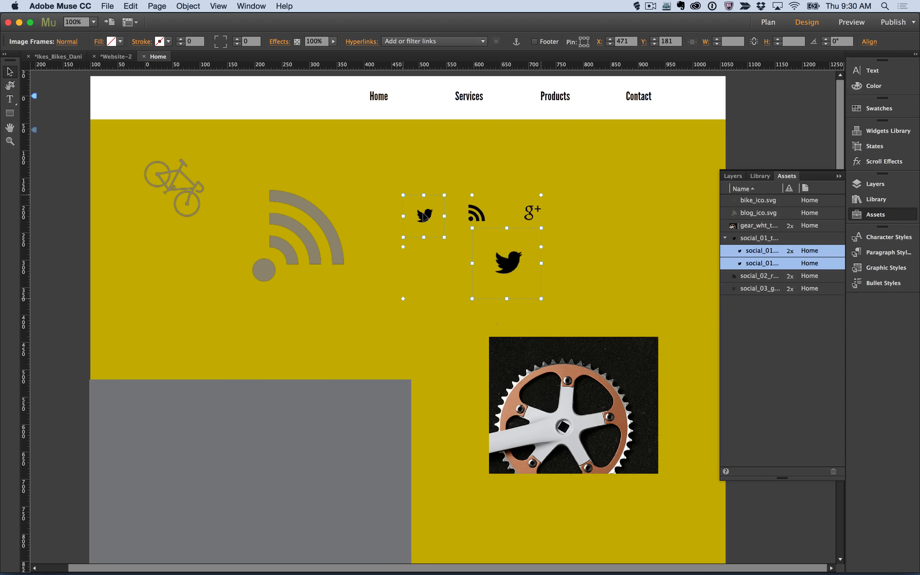
pyautogui.keyDown('shift'); pyautogui.click(477, 210); pyautogui.keyUp('shift')
pyautogui.keyDown('shift'); pyautogui.click(525, 207); pyautogui.keyUp('shift')
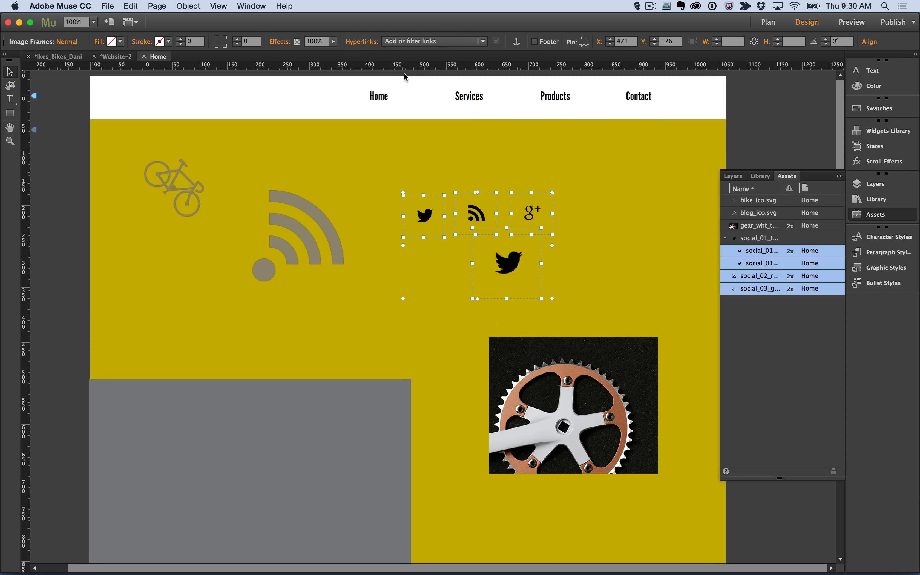
pyautogui.click(596, 253)
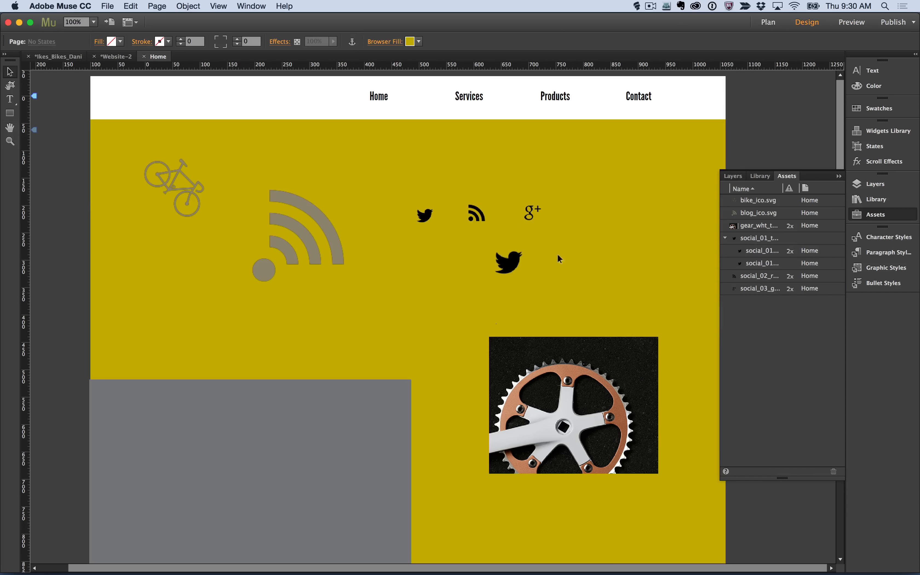
# Step: Turn on the Glow effect for the small Twitter icon and look at its glow colour choices
pyautogui.click(420, 214)
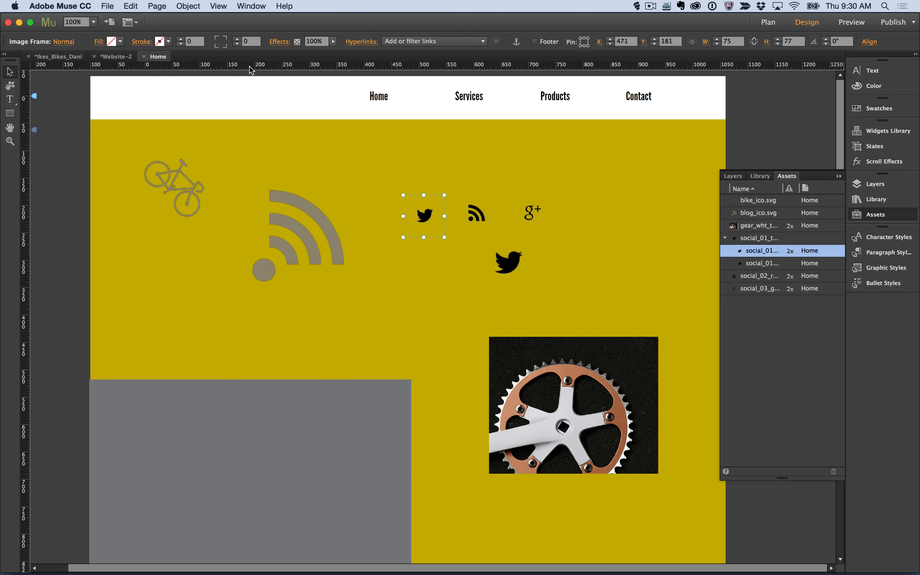
pyautogui.click(276, 42)
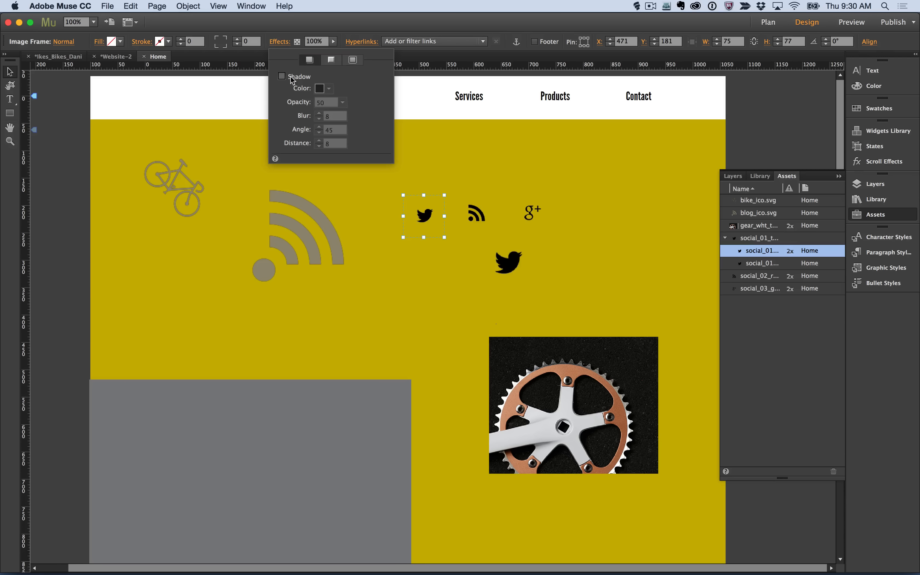
pyautogui.click(352, 63)
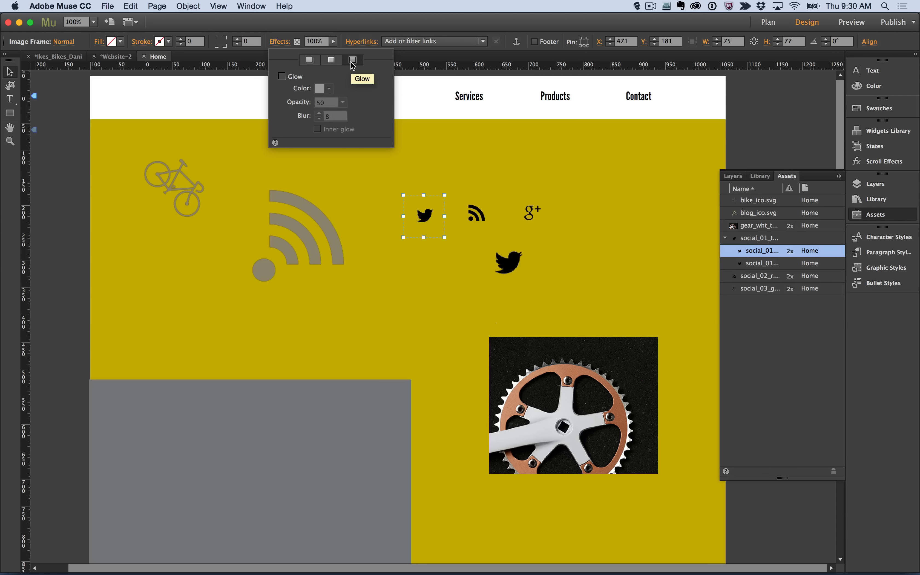
pyautogui.click(282, 76)
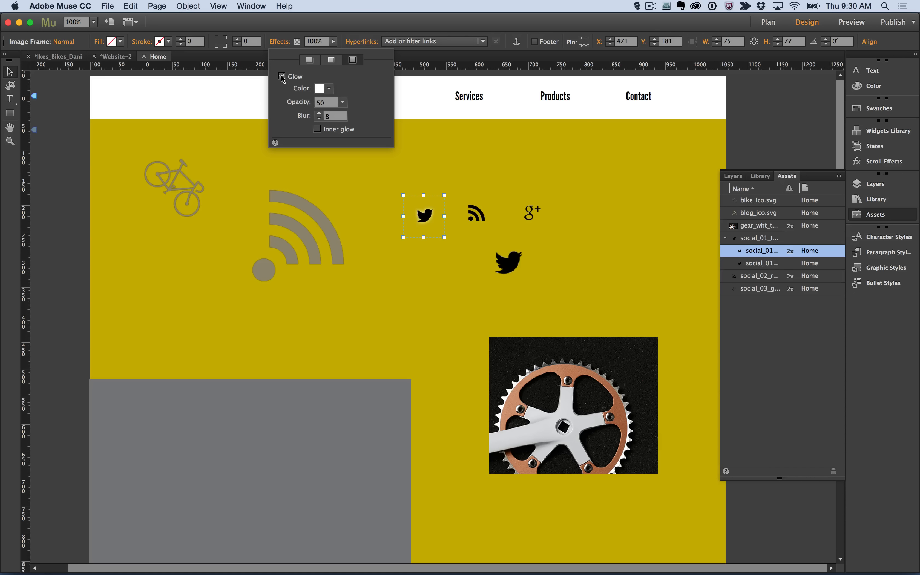
pyautogui.click(321, 87)
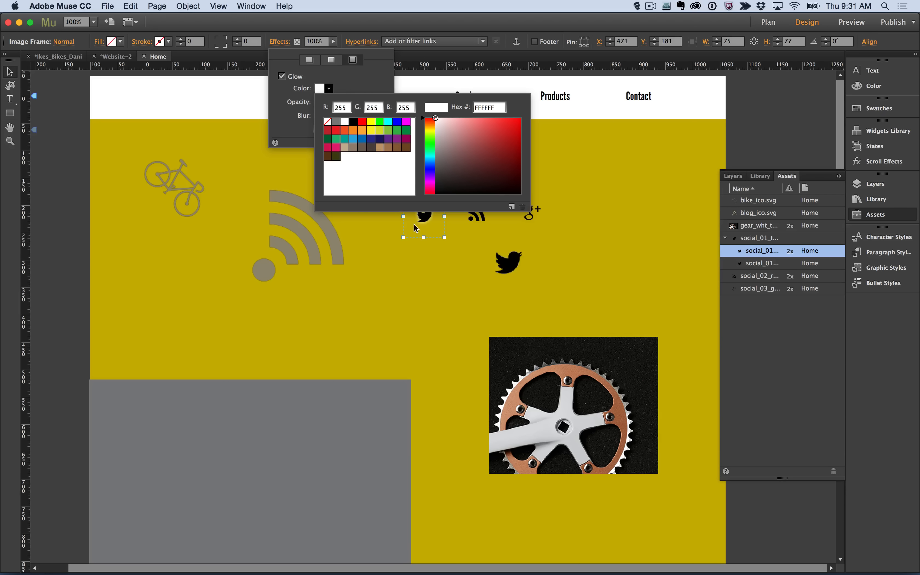
pyautogui.click(233, 168)
pyautogui.click(229, 95)
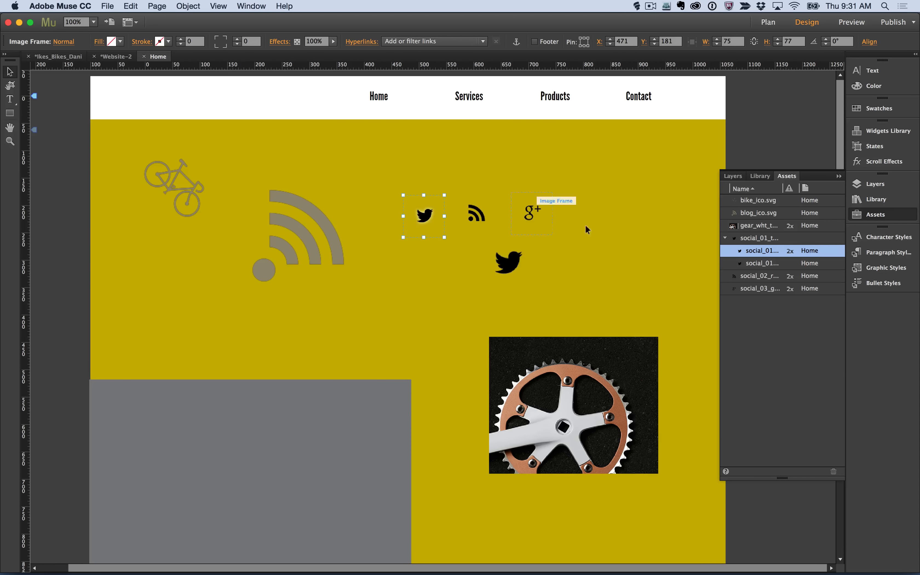
pyautogui.click(589, 240)
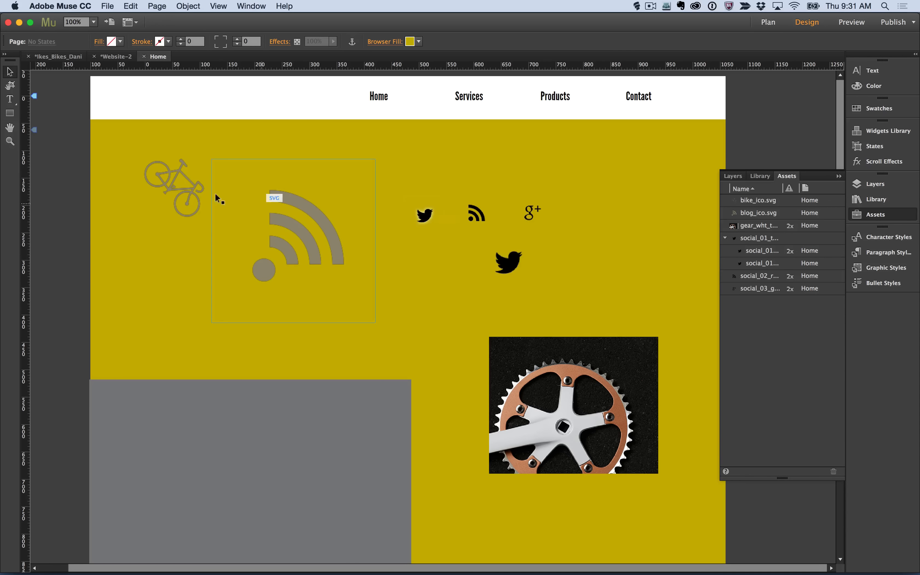
# Step: Draw a rectangle about 93 × 55 px above the Google+ icon and fill it with brown AD683F sampled from the gear image
pyautogui.click(9, 113)
pyautogui.moveTo(546, 154); pyautogui.dragTo(598, 185)
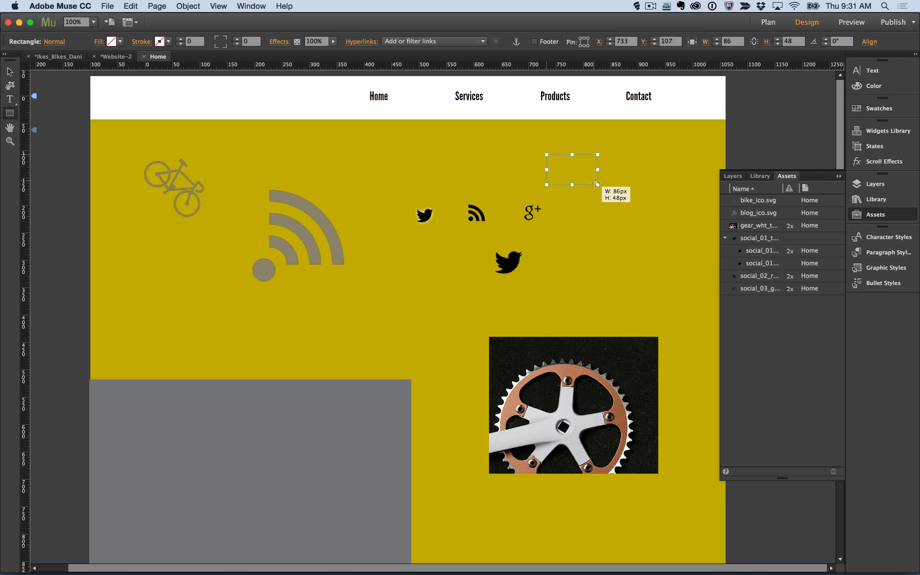
pyautogui.click(111, 42)
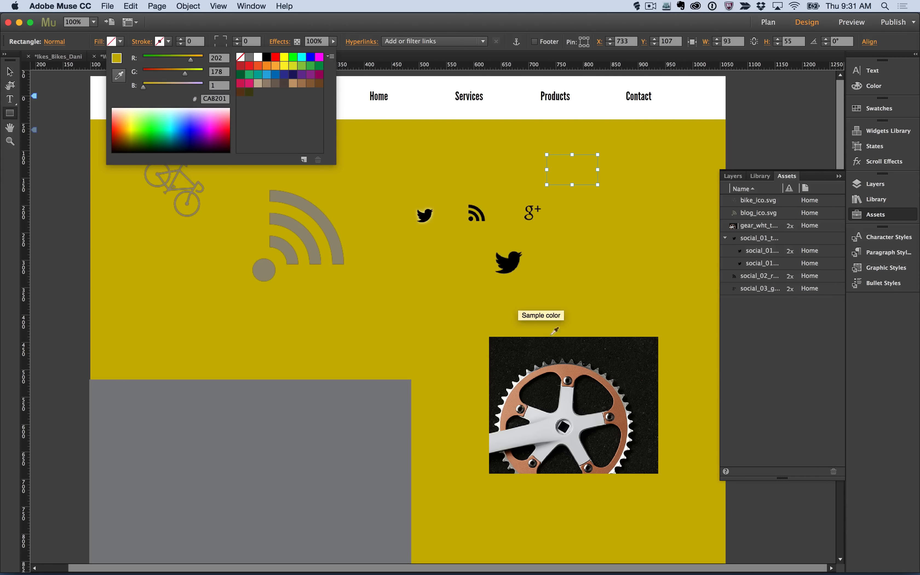
pyautogui.click(577, 370)
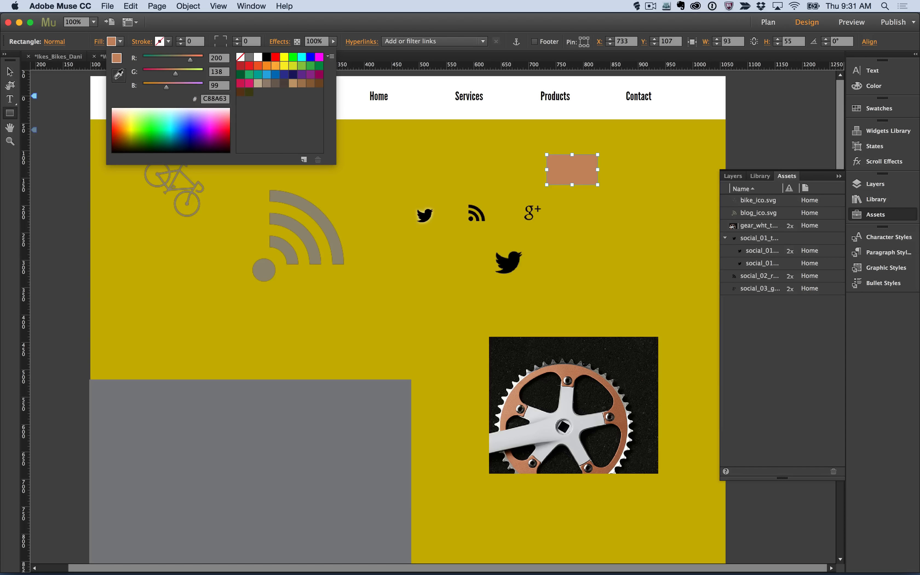
pyautogui.click(119, 75)
pyautogui.click(604, 471)
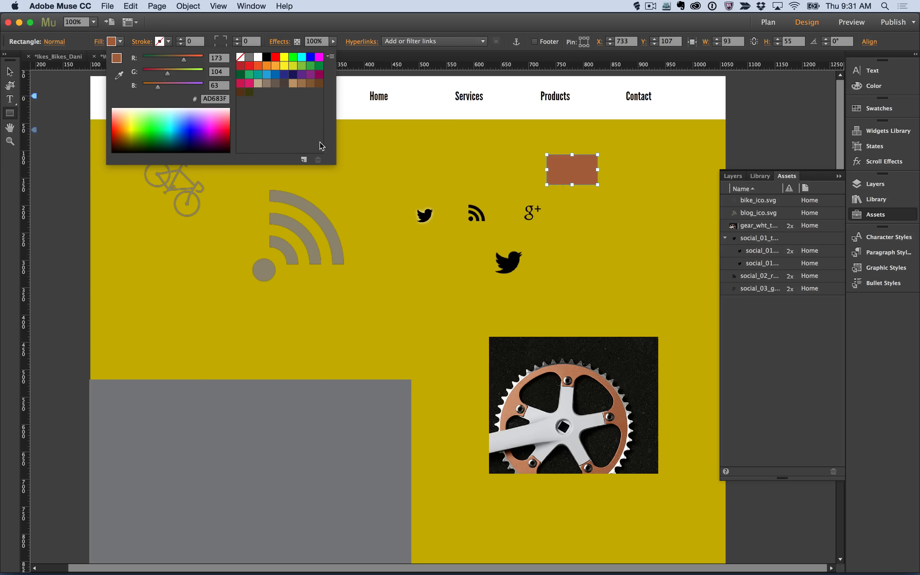
# Step: Save the rectangle's brown fill as a swatch named nice_brown instead of naming it by color value
pyautogui.click(303, 159)
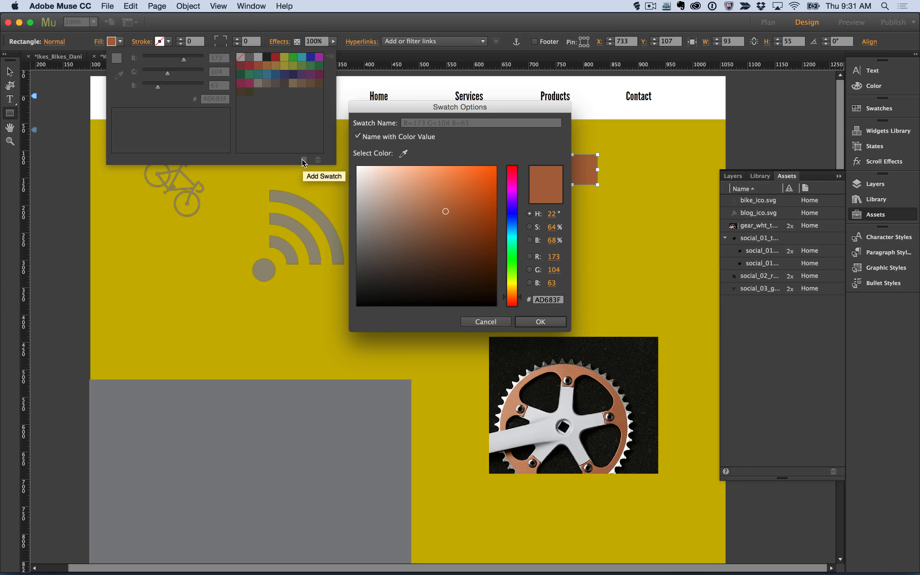
pyautogui.click(357, 136)
pyautogui.moveTo(469, 122); pyautogui.dragTo(395, 120)
pyautogui.write('nice_brown')
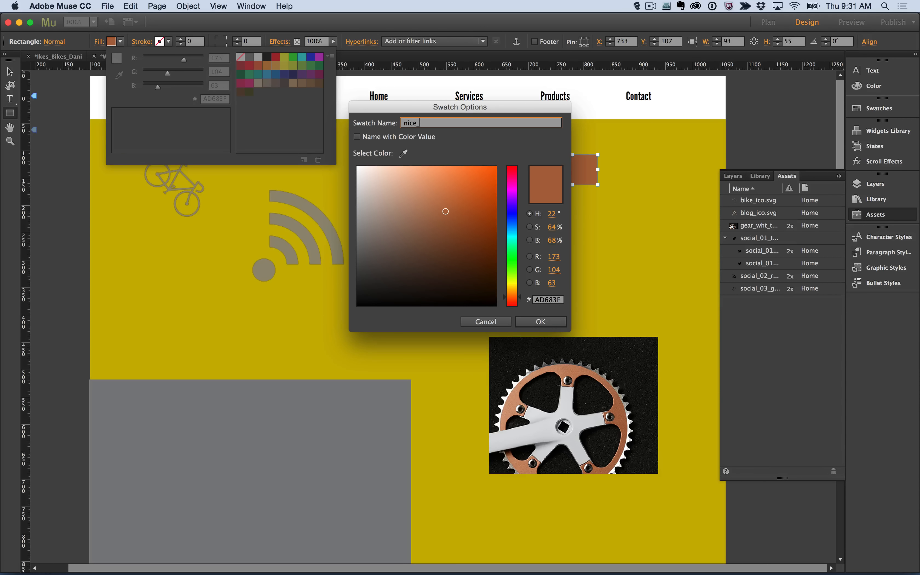
pyautogui.click(539, 324)
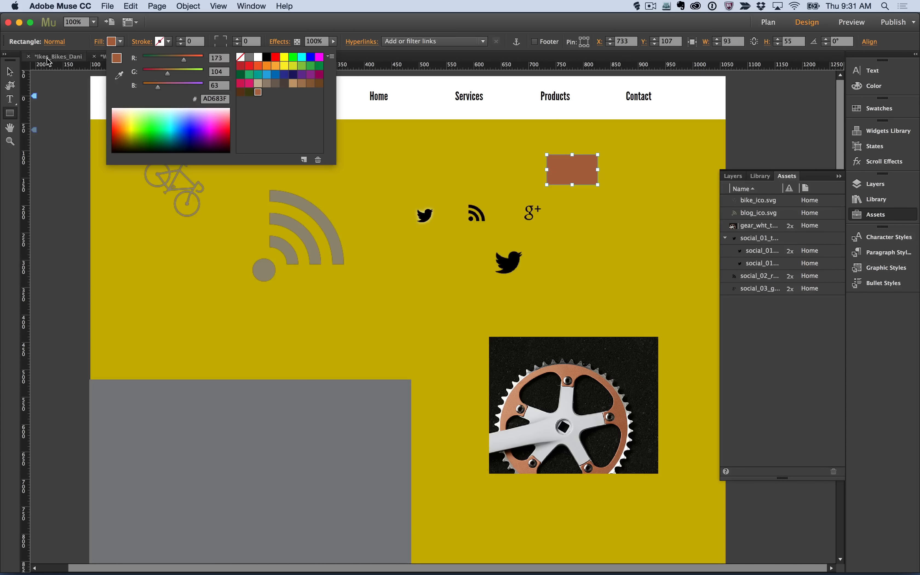
# Step: Delete the brown rectangle used for sampling the color
pyautogui.click(13, 70)
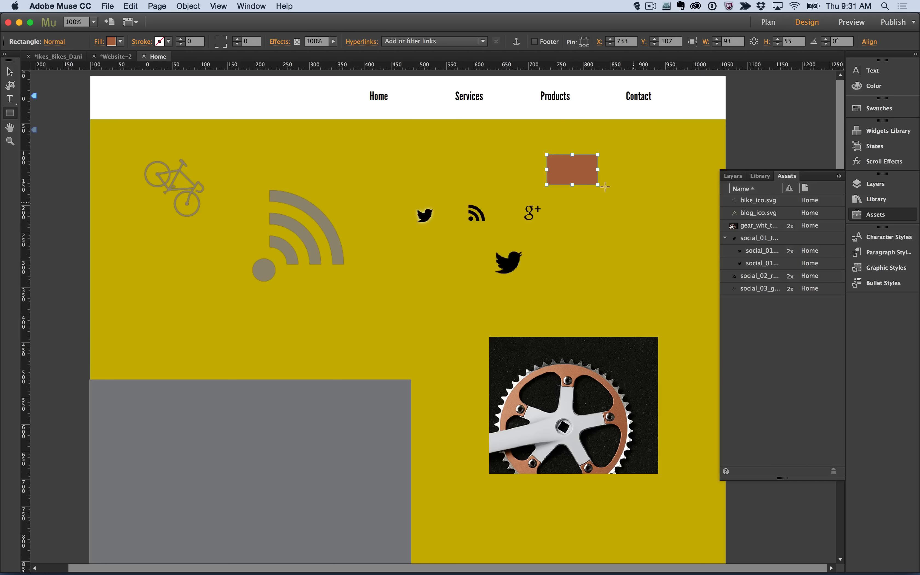
pyautogui.click(10, 73)
pyautogui.press('Delete')
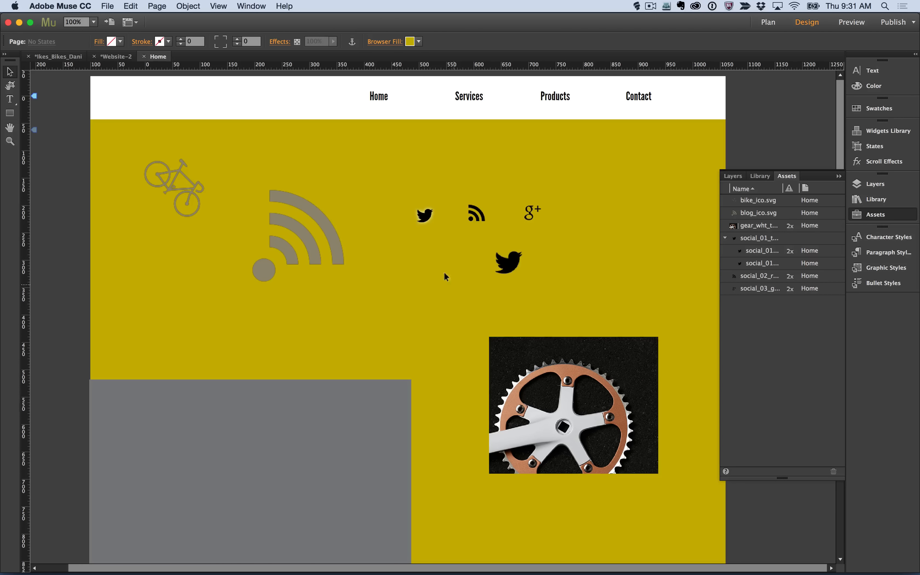
# Step: Set the small Twitter icon's glow color to the nice_brown swatch
pyautogui.click(424, 216)
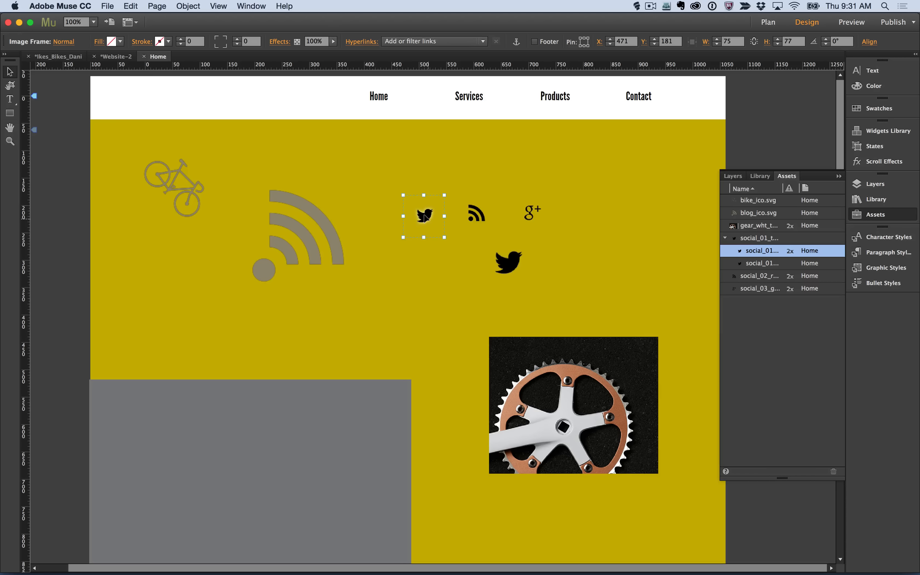
pyautogui.click(279, 39)
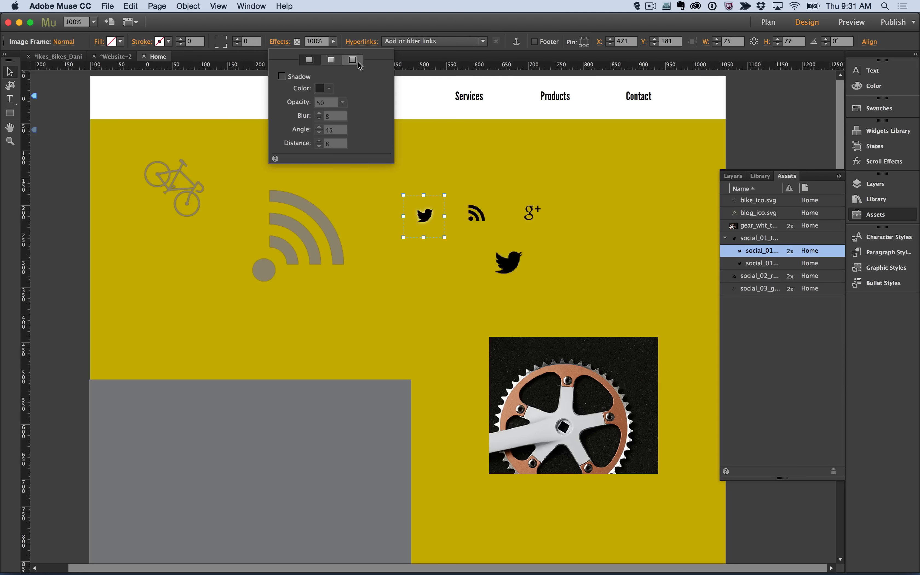
pyautogui.click(353, 63)
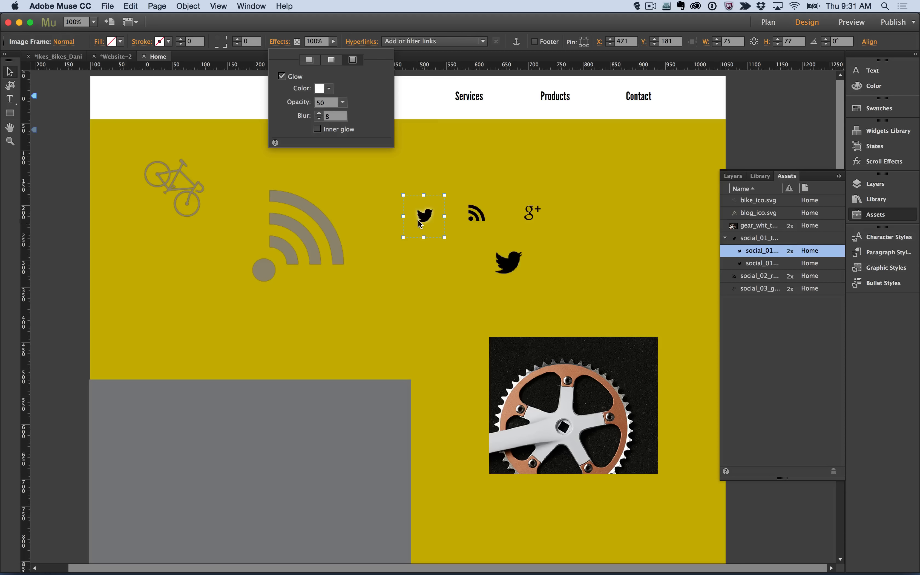
pyautogui.click(328, 92)
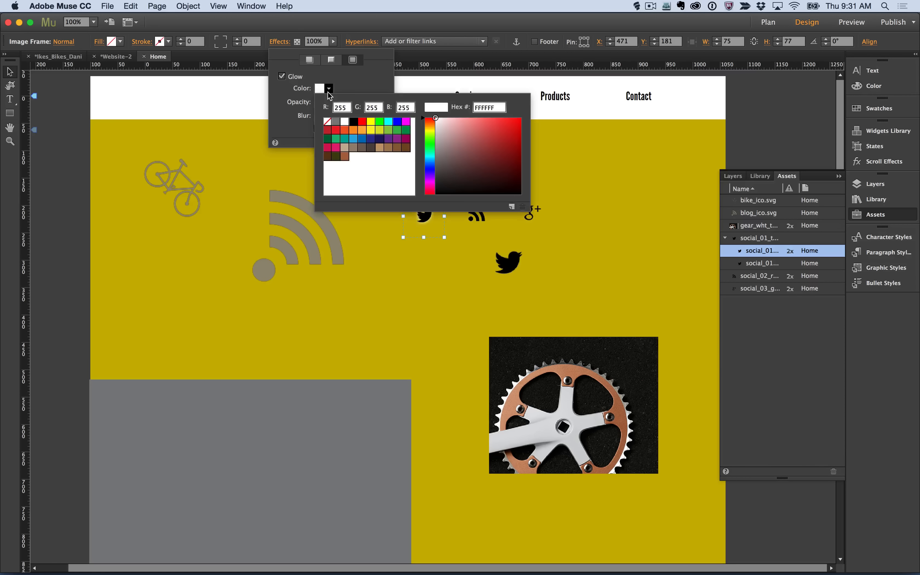
pyautogui.click(345, 157)
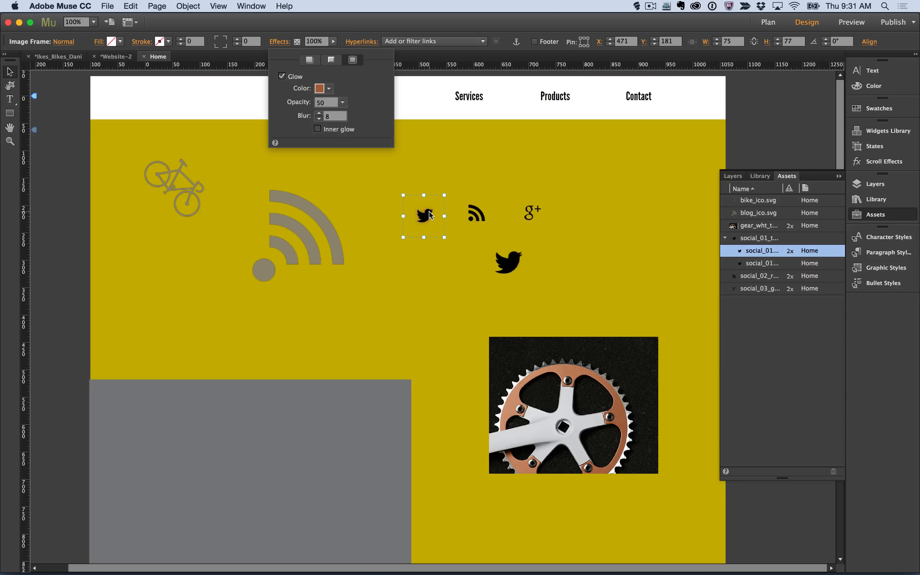
# Step: Set the Twitter icon's glow opacity to 100 and blur to 250, and make it an inner glow
pyautogui.click(342, 102)
pyautogui.write('100')
pyautogui.press('Tab')
pyautogui.press('Tab')
pyautogui.click(317, 129)
# Step: Delete all unused color swatches from the site
pyautogui.click(889, 111)
pyautogui.rightClick(797, 151)
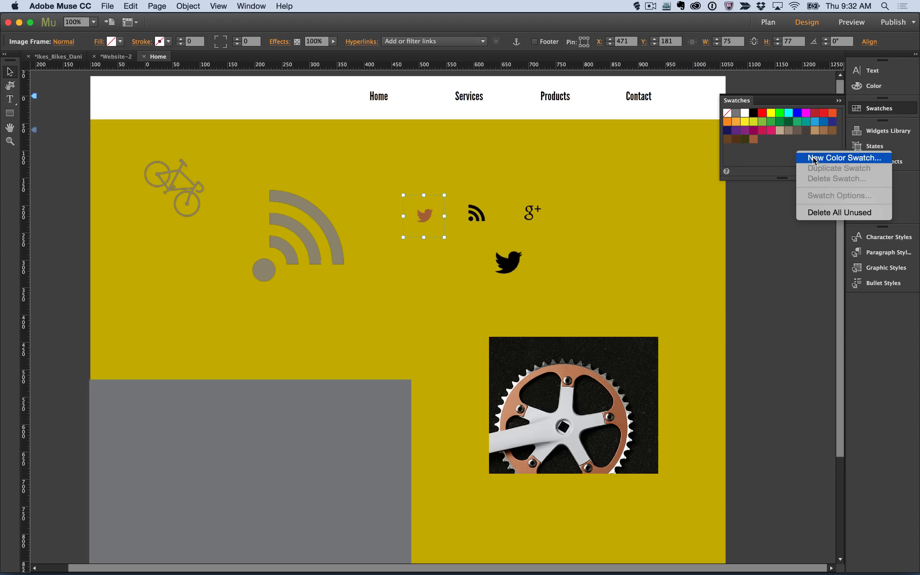
pyautogui.click(844, 213)
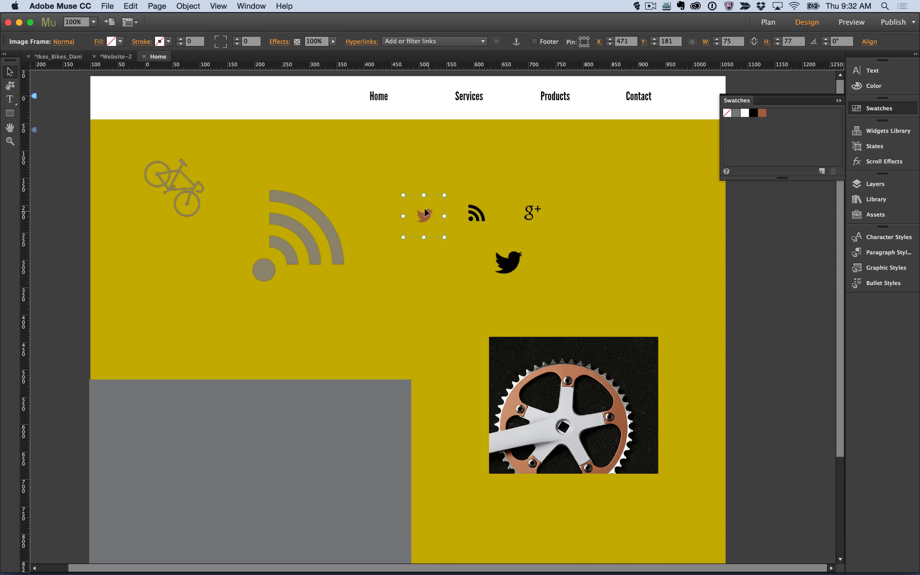
# Step: Create a graphic style from the brown Twitter icon and name it icon_brown_color
pyautogui.click(885, 268)
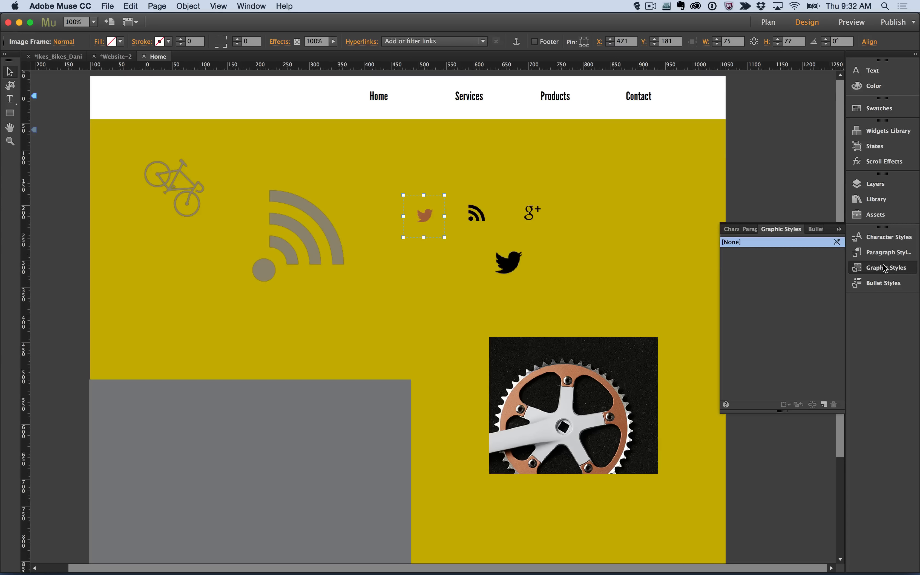
pyautogui.click(824, 403)
pyautogui.doubleClick(735, 253)
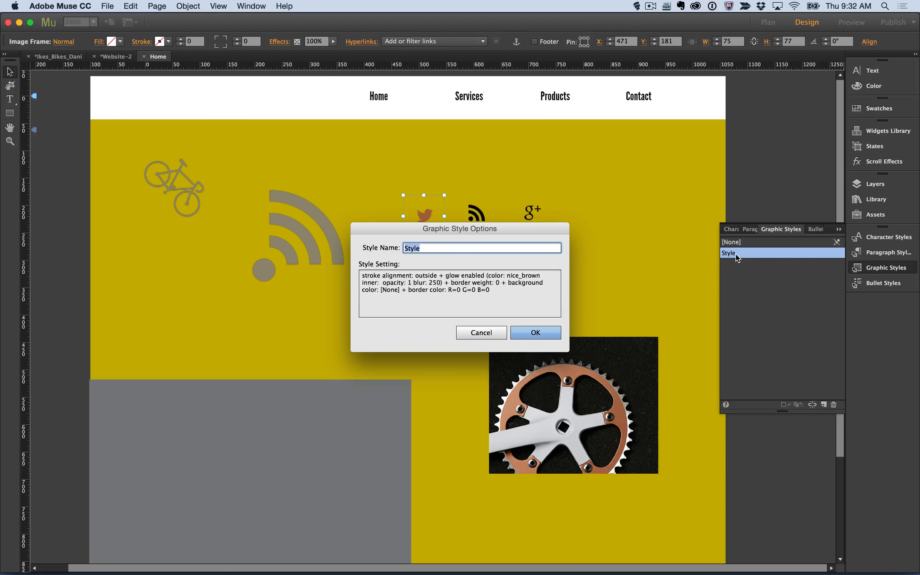
pyautogui.write('icon_brown_clo')
pyautogui.press('BackSpace')
pyautogui.press('BackSpace')
pyautogui.write('olor')
pyautogui.press('Return')
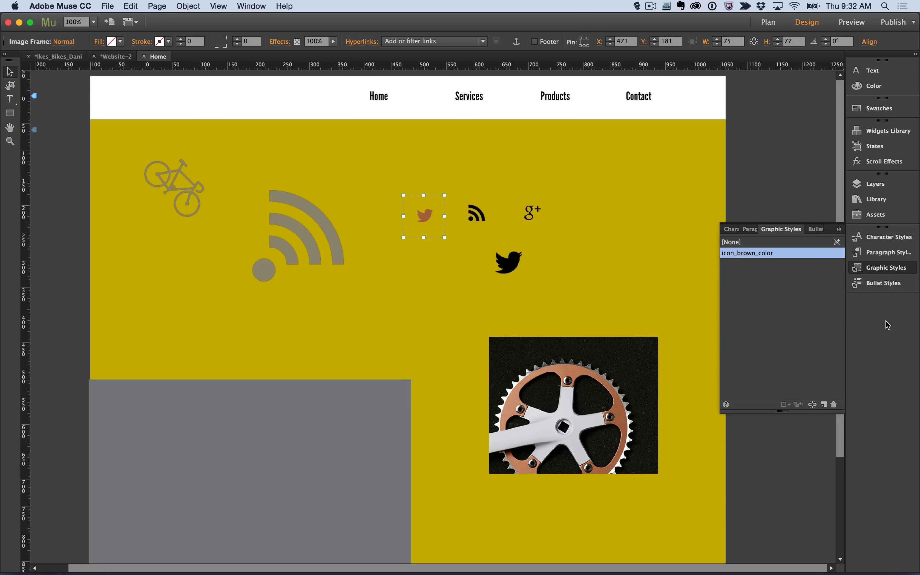
# Step: Apply the icon_brown_color graphic style to the small RSS icon and the Google+ icon
pyautogui.click(645, 256)
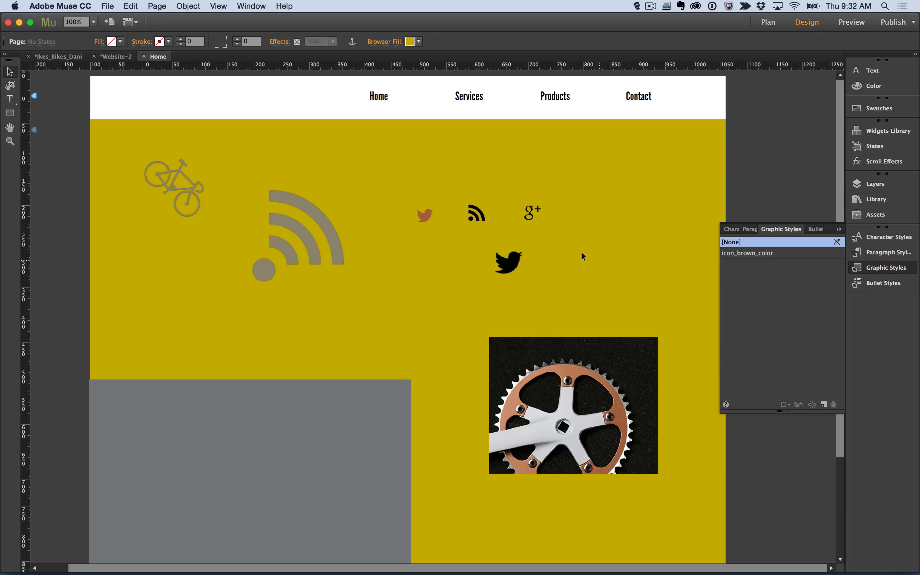
pyautogui.click(479, 213)
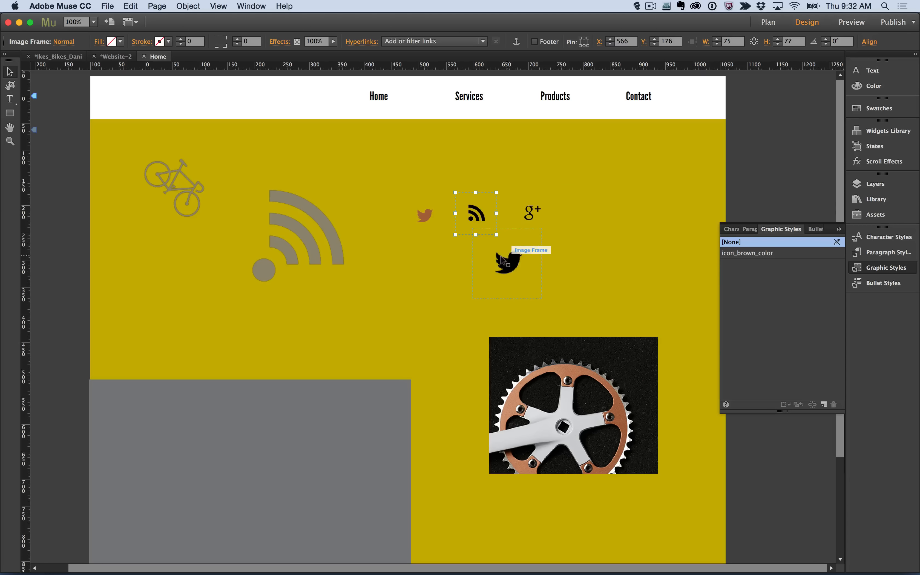
pyautogui.click(769, 254)
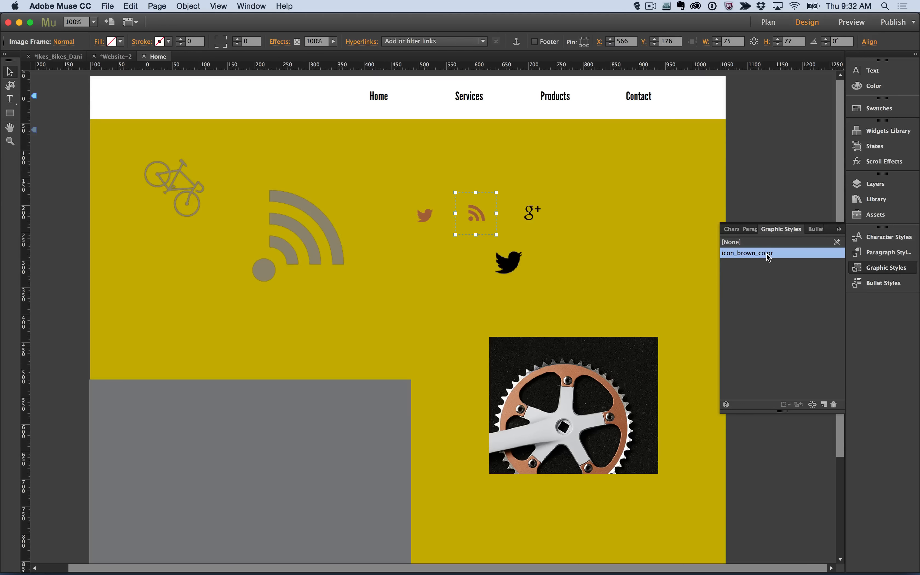
pyautogui.click(530, 213)
pyautogui.click(743, 255)
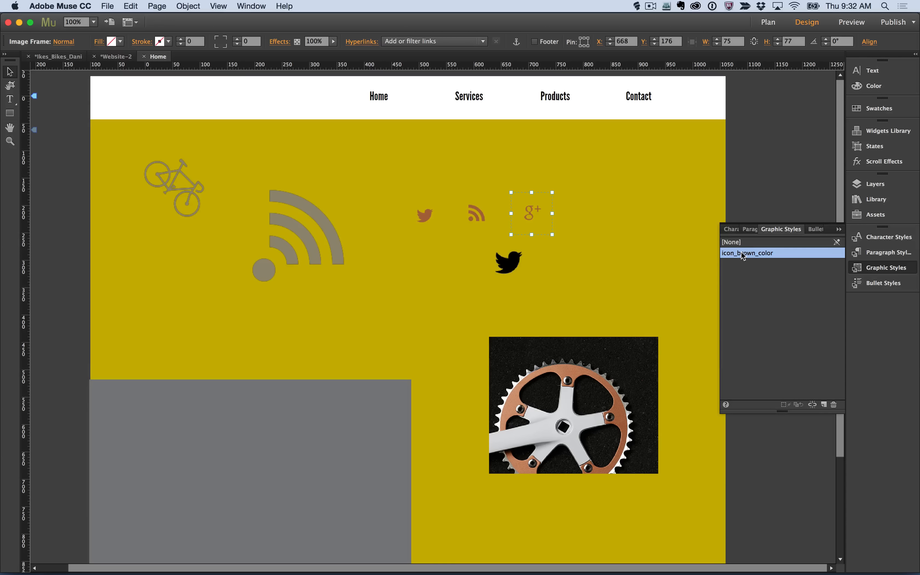
# Step: Move the small Twitter, RSS and Google+ icons together into the white header beside the Home link, at about X 62, Y -32
pyautogui.click(626, 250)
pyautogui.click(526, 211)
pyautogui.keyDown('shift'); pyautogui.click(413, 214); pyautogui.keyUp('shift')
pyautogui.keyDown('shift'); pyautogui.click(471, 215); pyautogui.keyUp('shift')
pyautogui.moveTo(473, 217); pyautogui.dragTo(249, 103)
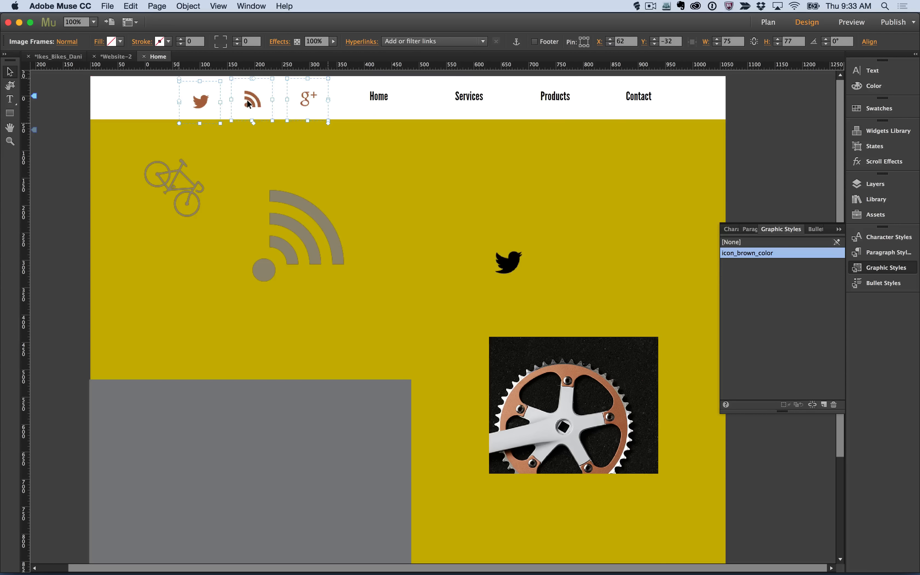
pyautogui.click(350, 161)
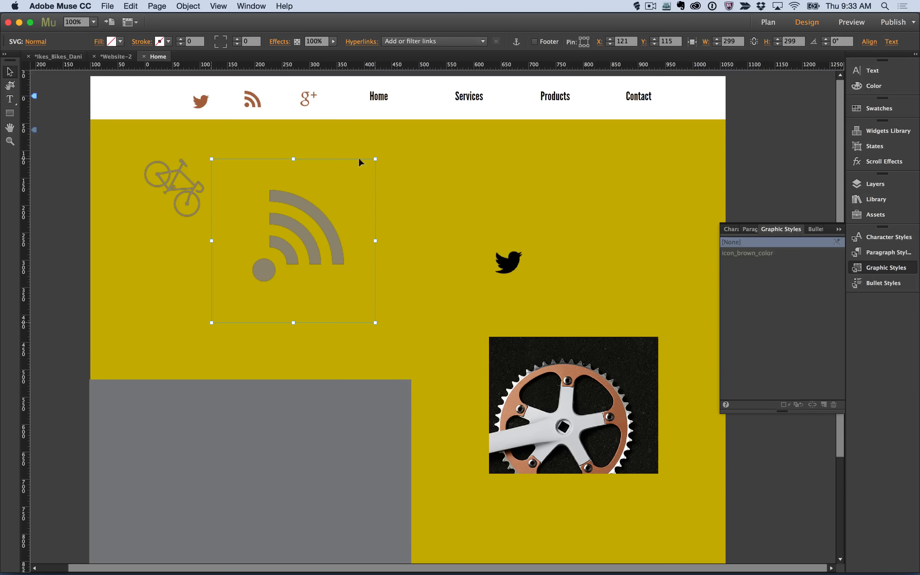
pyautogui.click(376, 154)
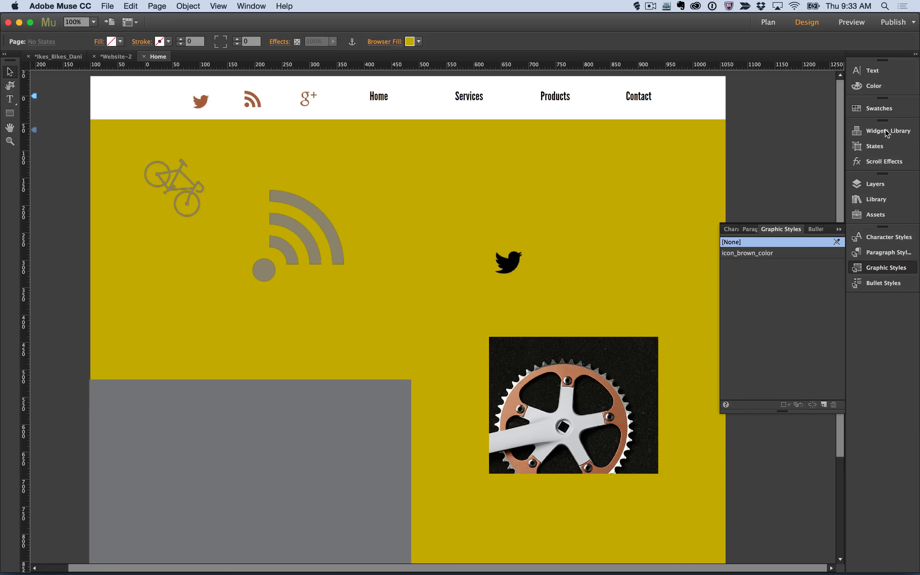
# Step: Change the nice_brown swatch to a dark blue, #1E4B72
pyautogui.click(889, 112)
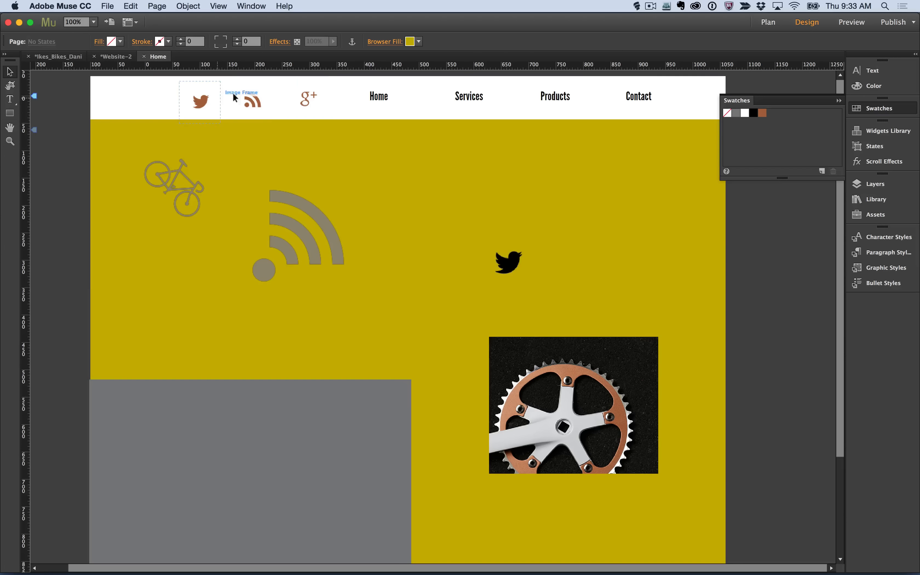
pyautogui.rightClick(763, 113)
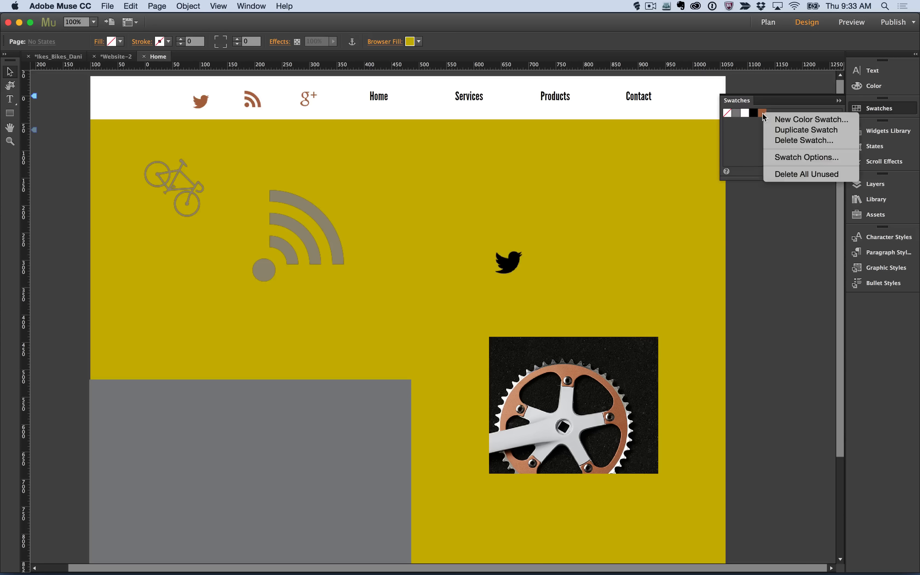
pyautogui.click(805, 157)
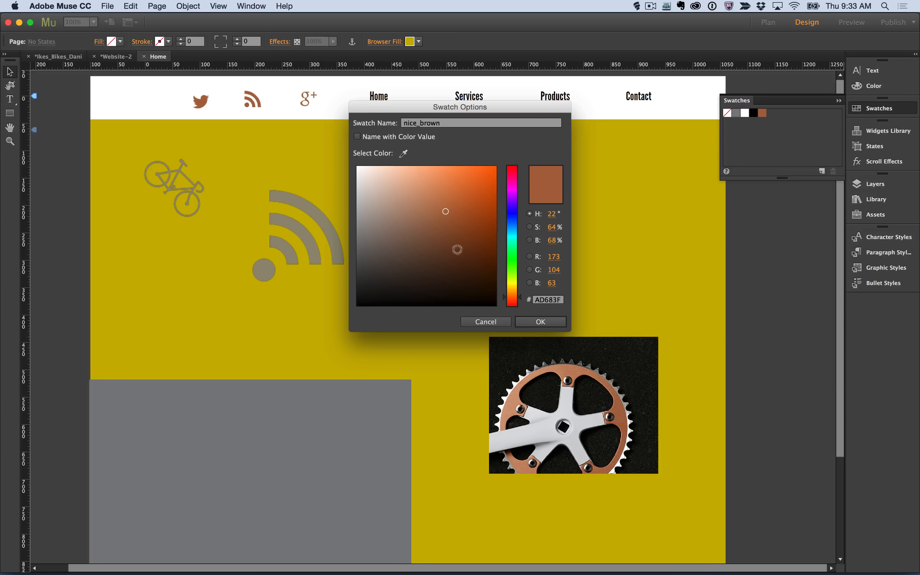
pyautogui.click(403, 153)
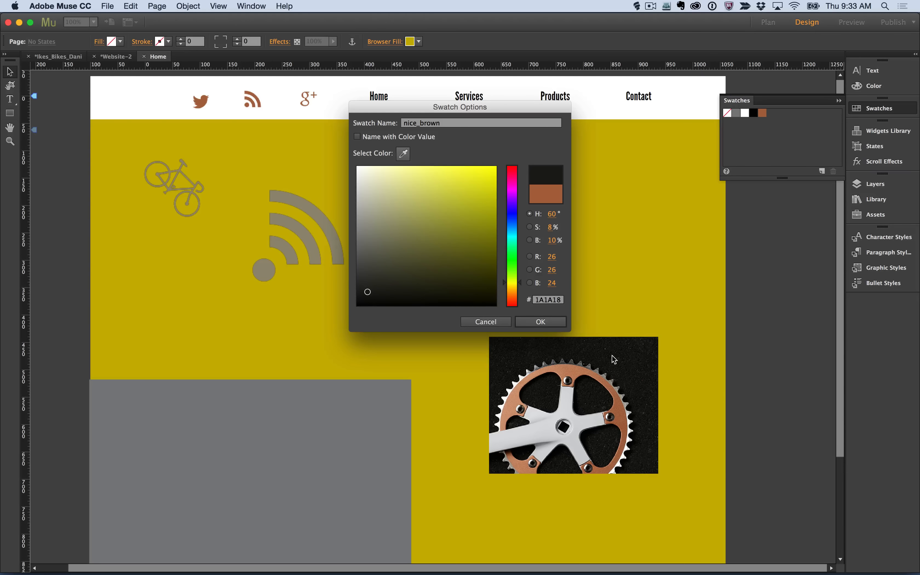
pyautogui.click(578, 341)
pyautogui.click(513, 226)
pyautogui.moveTo(368, 291)
pyautogui.mouseDown()
pyautogui.moveTo(474, 246)
pyautogui.moveTo(459, 242)
pyautogui.mouseUp()
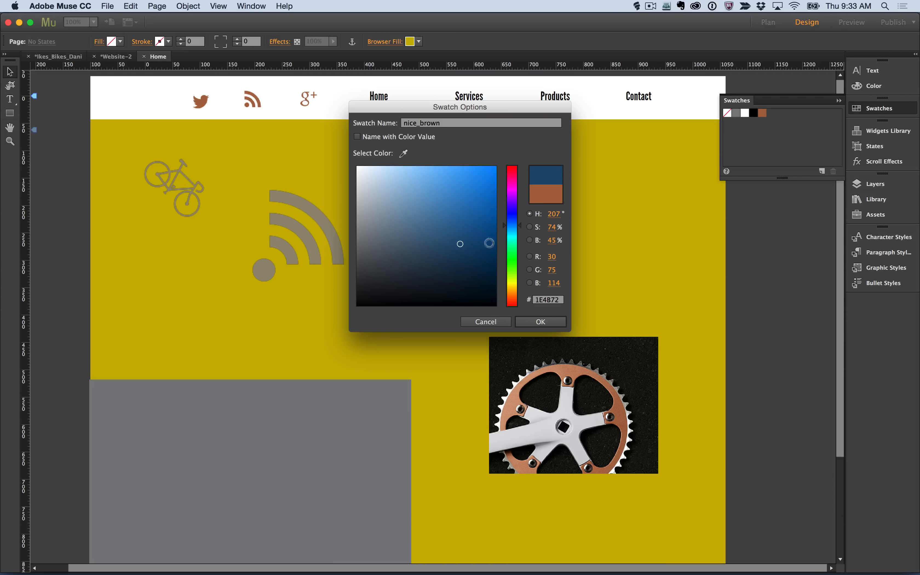
pyautogui.click(540, 322)
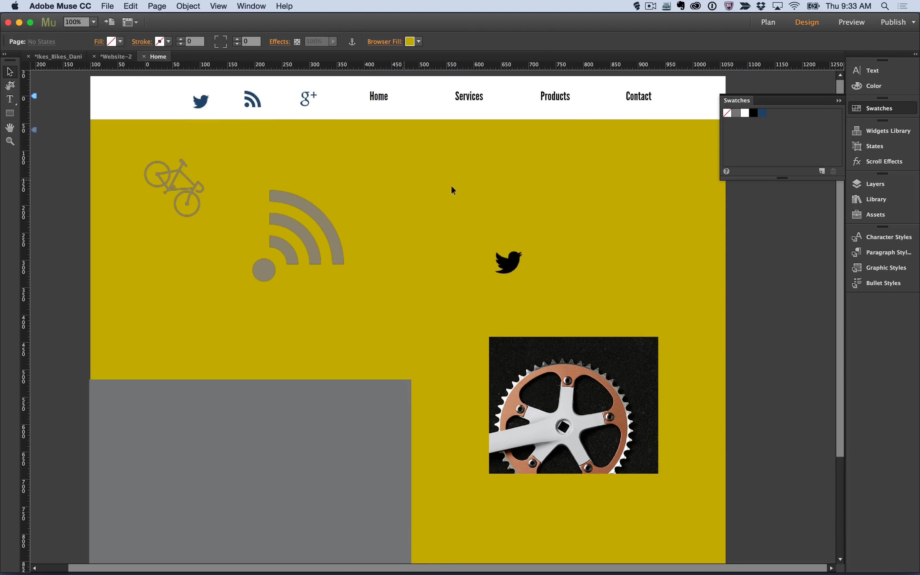
pyautogui.click(325, 232)
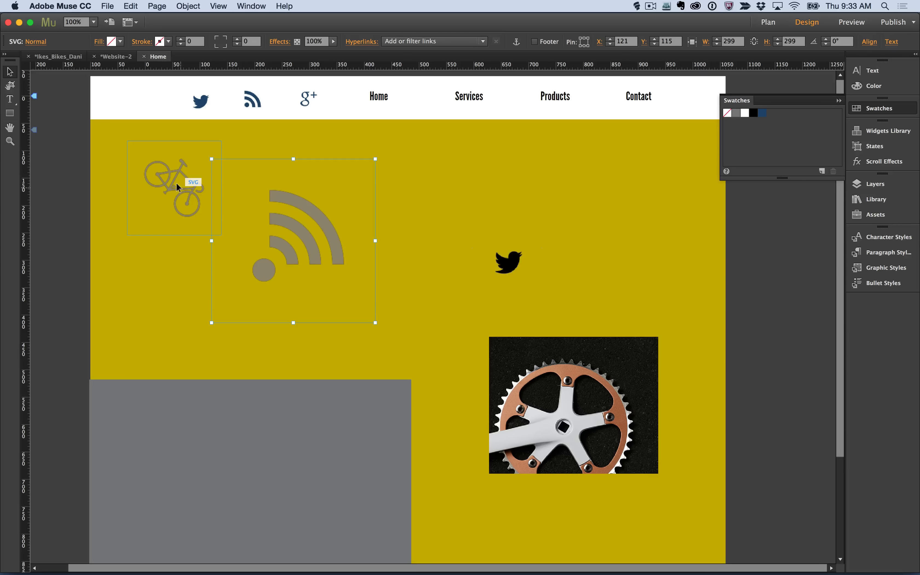
pyautogui.click(418, 192)
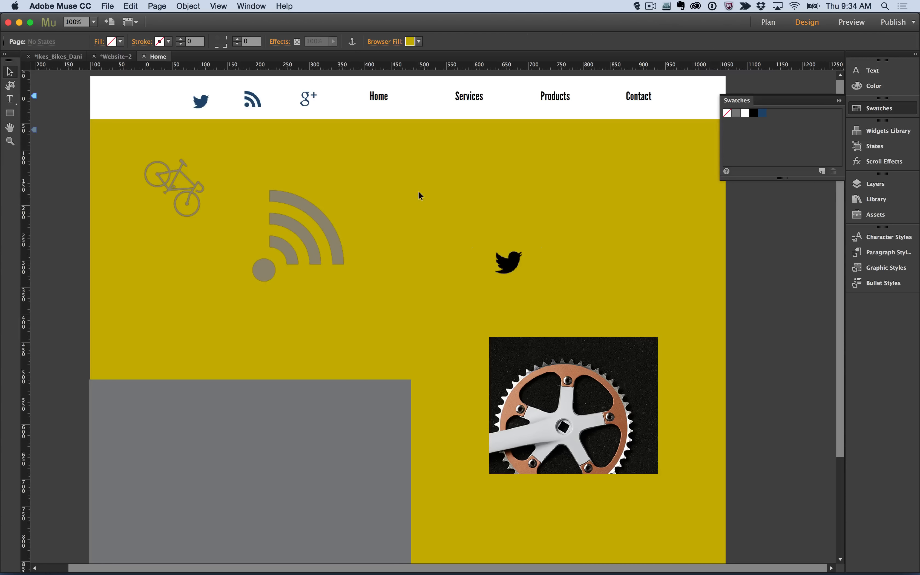
# Step: Preview the page in Chrome and enlarge it past 300% to compare the edges of the header icons and the SVG graphics
pyautogui.press('super+alt+e')
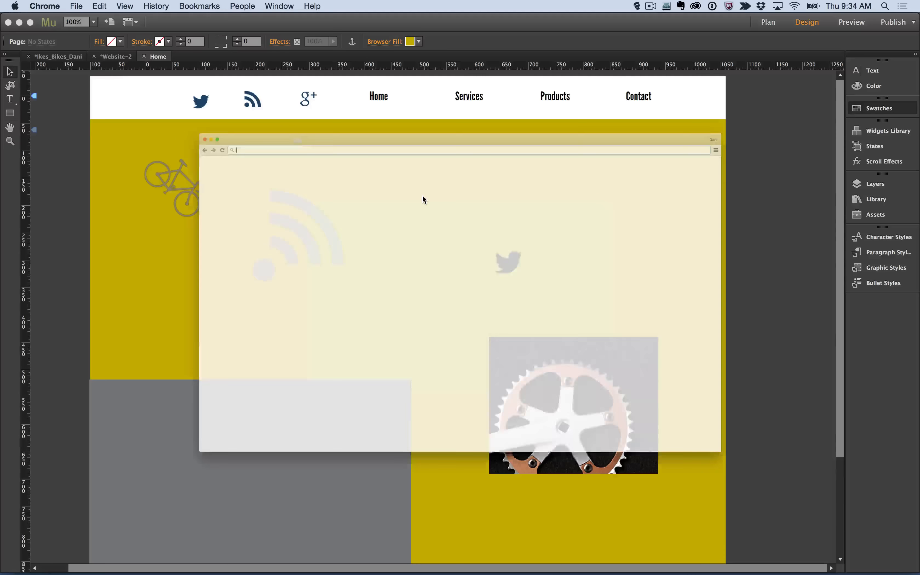
pyautogui.press('super+equal')
pyautogui.press('super+equal')
pyautogui.press('super+equal')
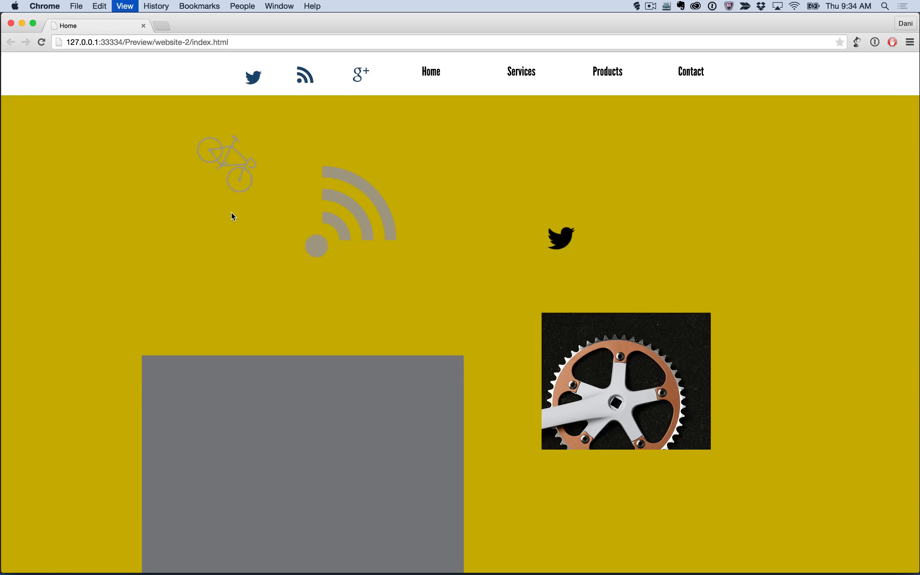
pyautogui.press('super+equal')
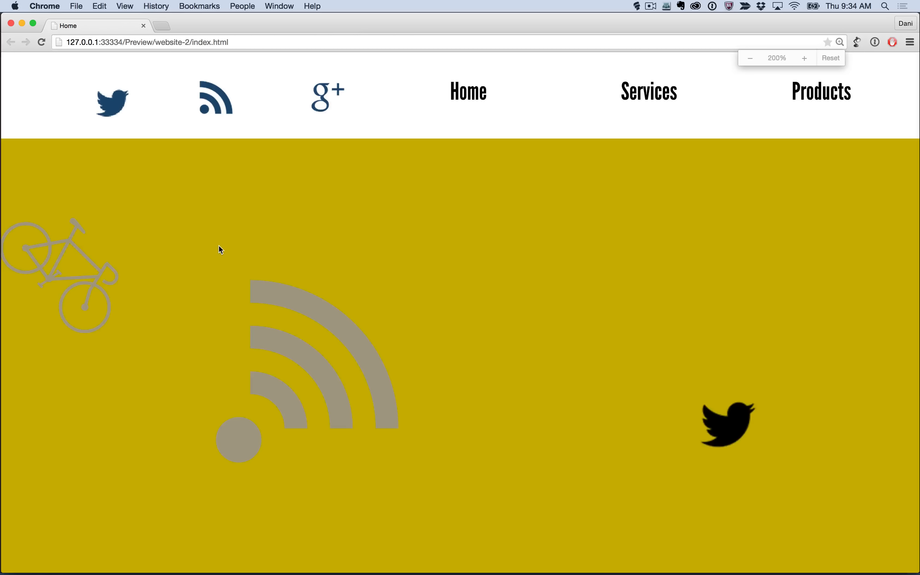
pyautogui.press('super+equal')
pyautogui.press('super+equal')
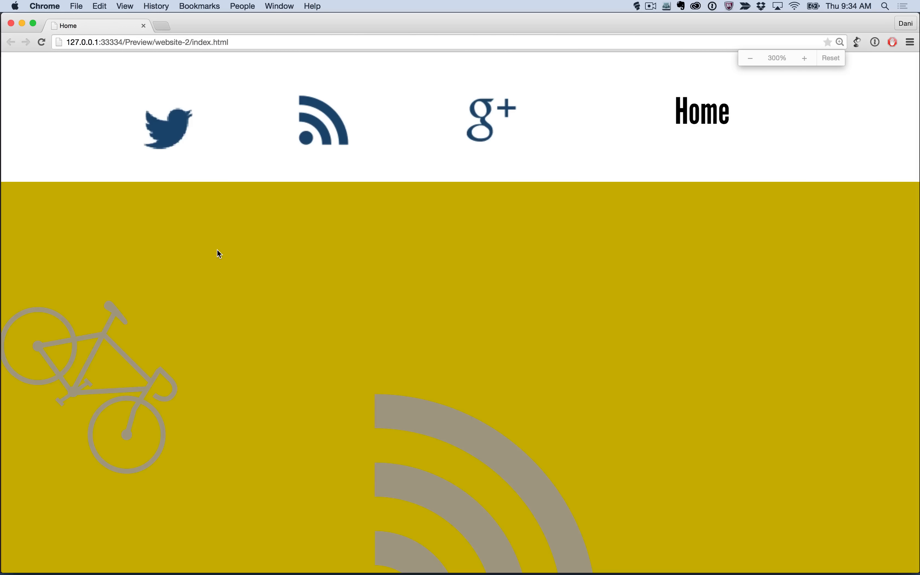
pyautogui.scroll(-5, 502, 457)
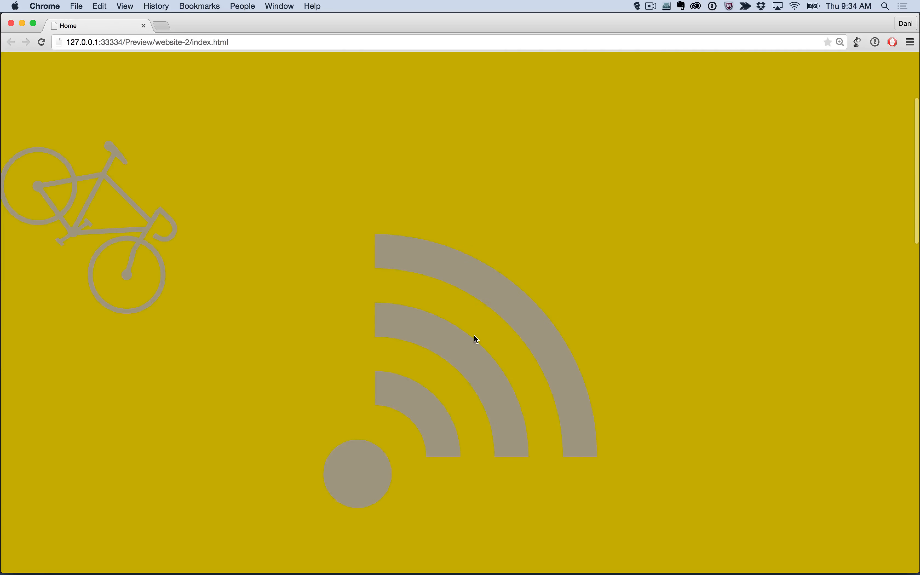
pyautogui.scroll(5, 475, 339)
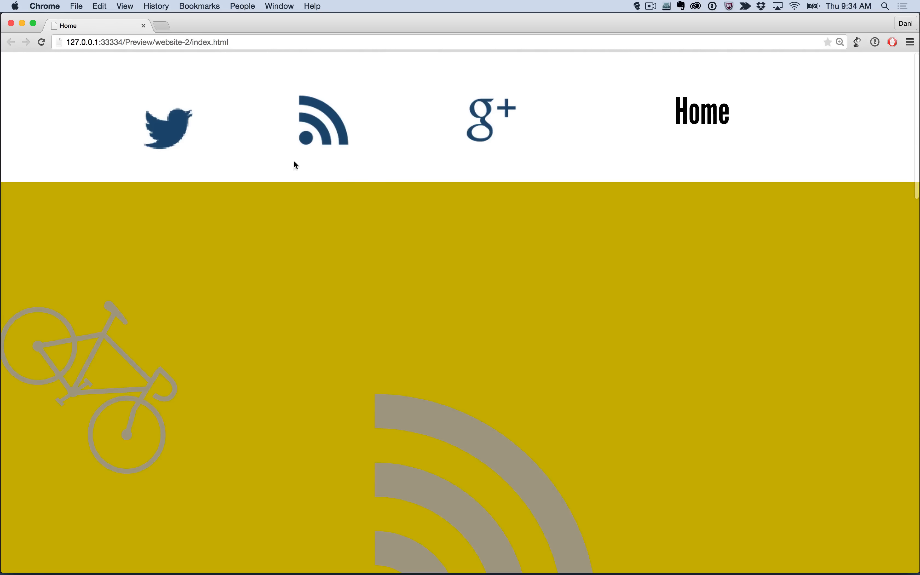
pyautogui.press('super+equal')
pyautogui.press('super+equal')
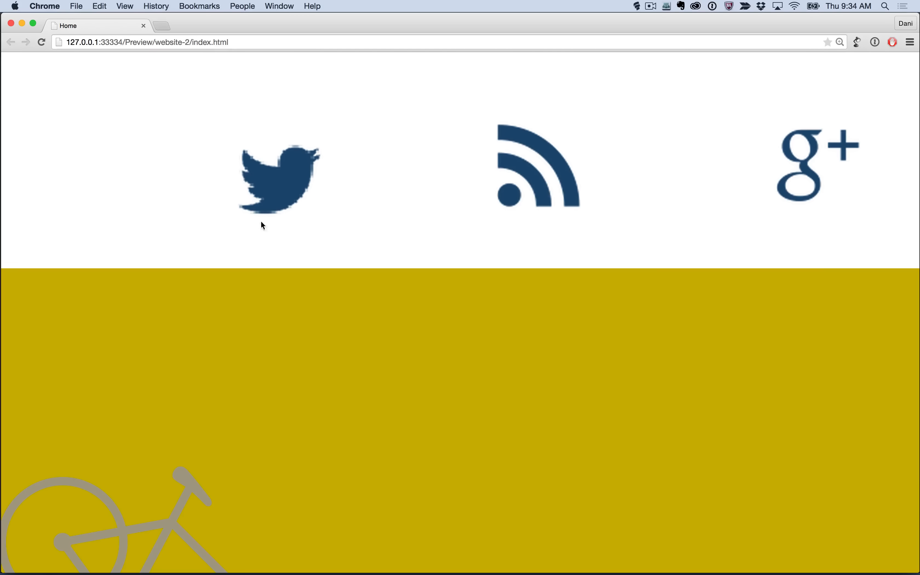
# Step: Return the previewed page to actual size, then reduce it one zoom level to view the whole layout
pyautogui.press('super+minus')
pyautogui.press('super+minus')
pyautogui.press('super+minus')
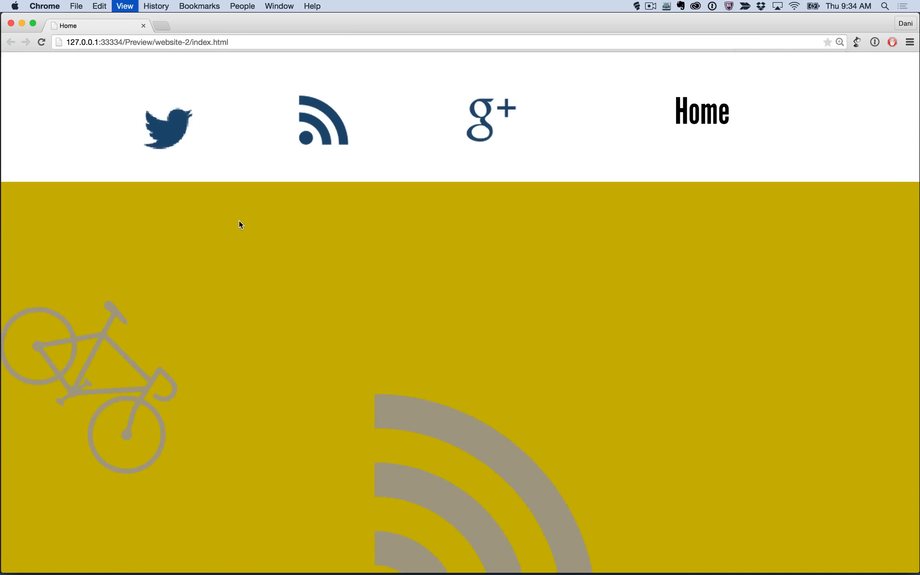
pyautogui.press('super+minus')
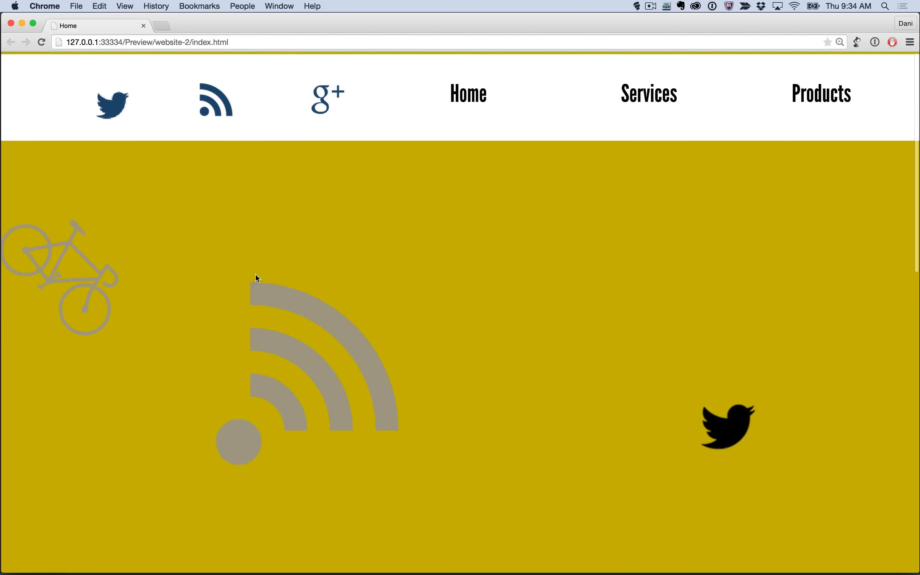
pyautogui.press('super+minus')
pyautogui.press('super+minus')
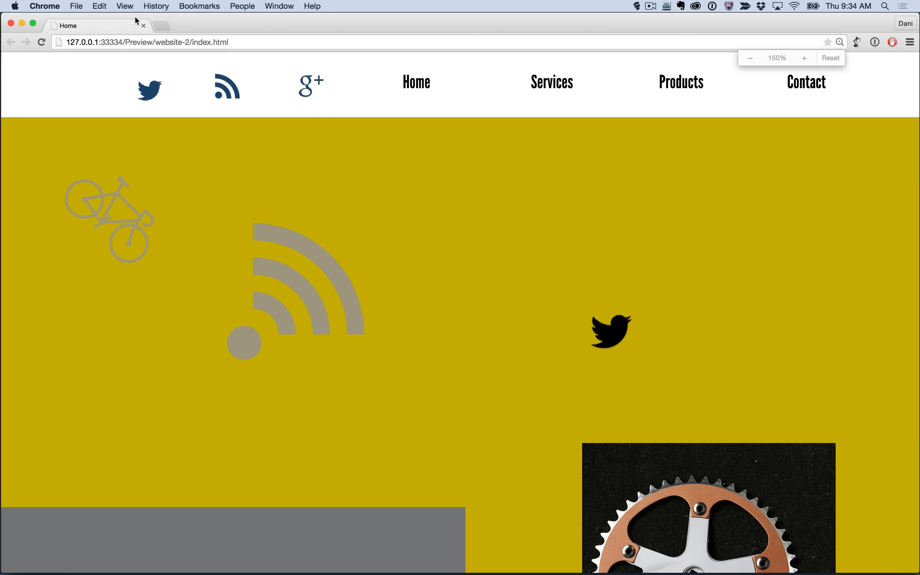
pyautogui.click(119, 7)
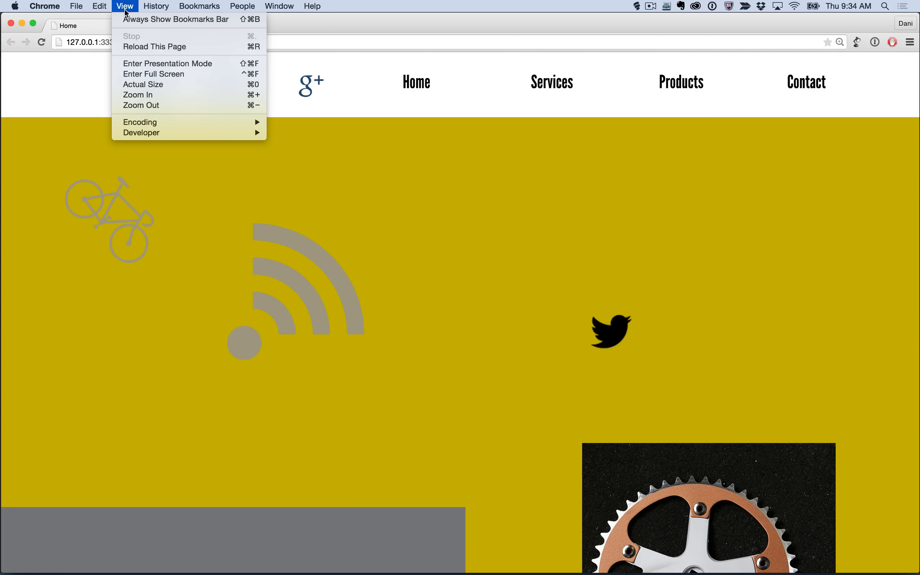
pyautogui.click(144, 85)
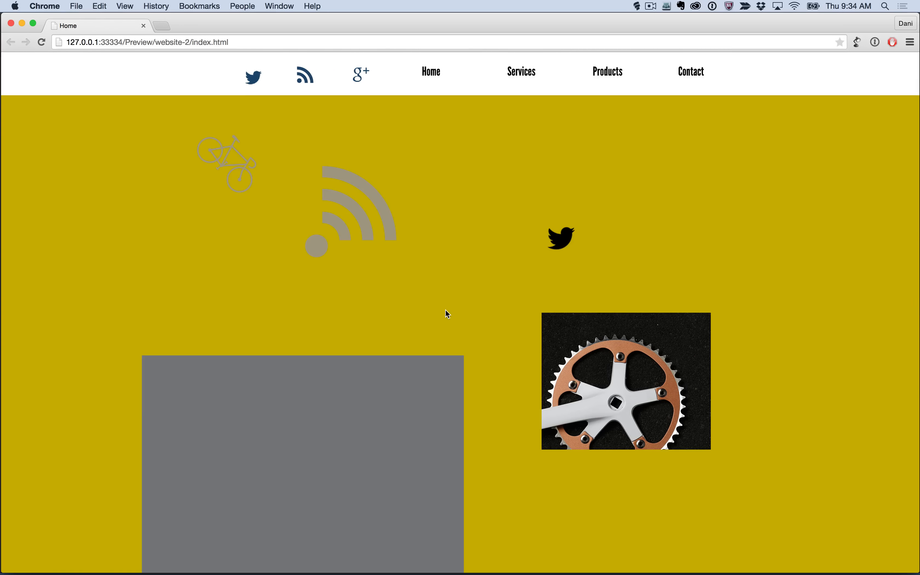
pyautogui.press('super+minus')
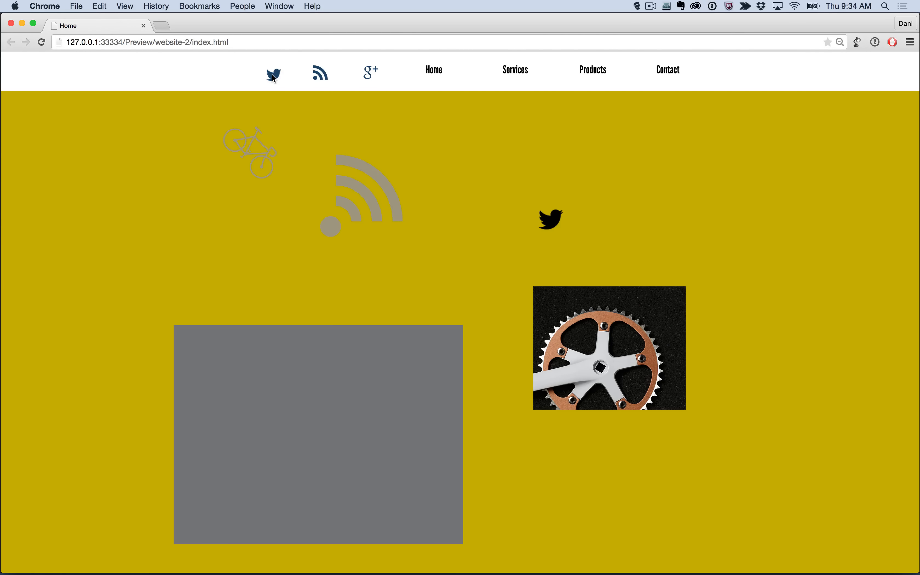
# Step: Switch back to Adobe Muse, move the chainring photo to about X 581, Y 414, and delete the black Twitter icon
pyautogui.press('super+Tab')
pyautogui.click(607, 392)
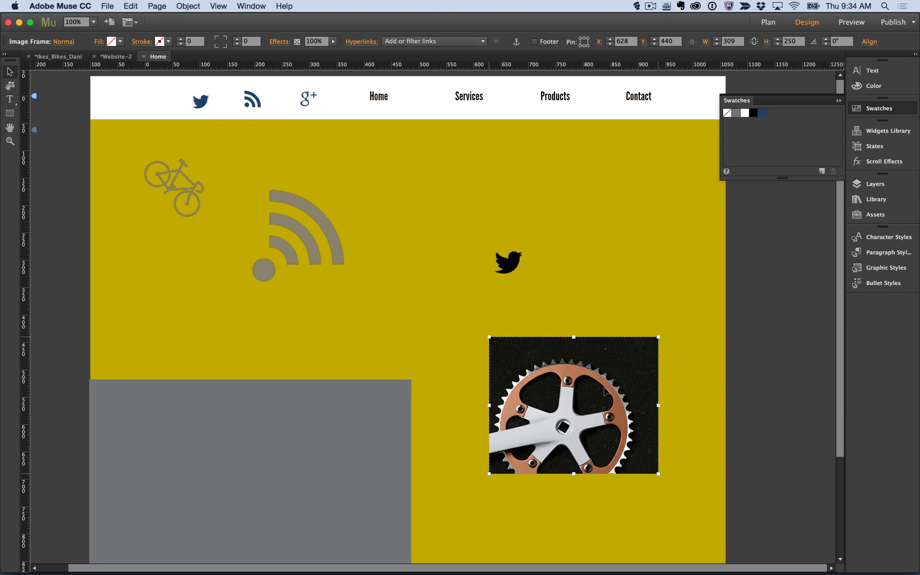
pyautogui.moveTo(544, 384); pyautogui.dragTo(518, 369)
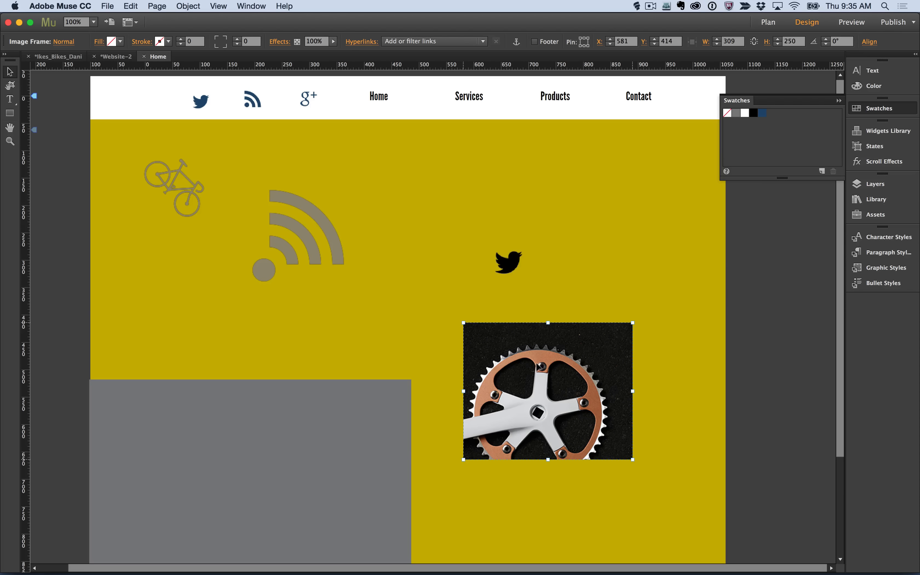
pyautogui.click(498, 261)
pyautogui.press('Delete')
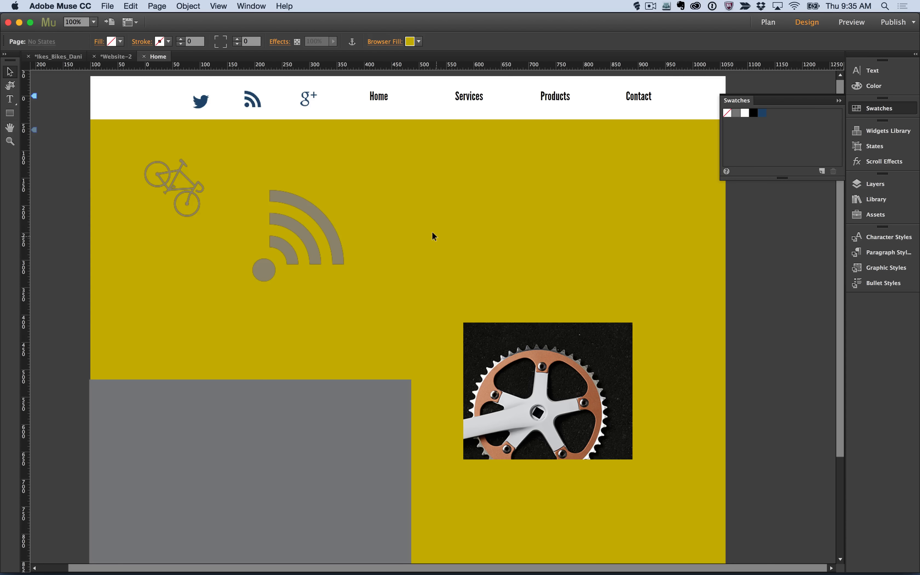
# Step: Switch to Finder and open the Dropbox folder in a new window
pyautogui.press('super+Tab')
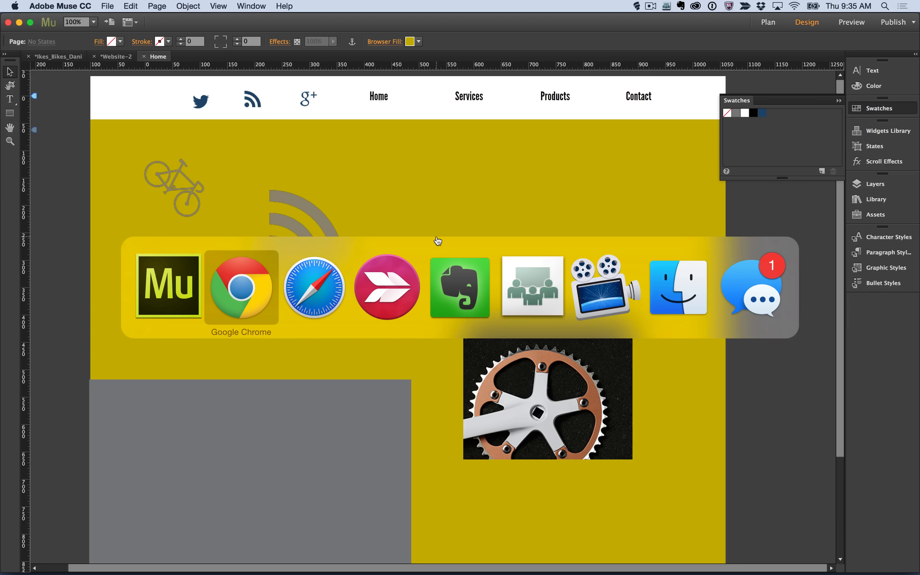
pyautogui.press('super+Tab')
pyautogui.press('super+Tab')
pyautogui.press('super+Tab')
pyautogui.press('super+Tab')
pyautogui.press('super+Tab')
pyautogui.press('super+Tab')
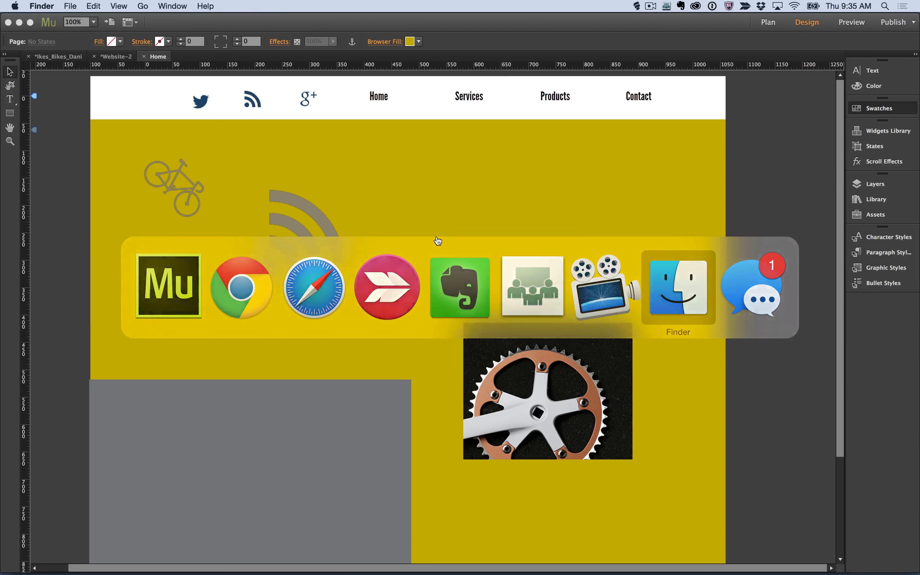
pyautogui.press('super+n')
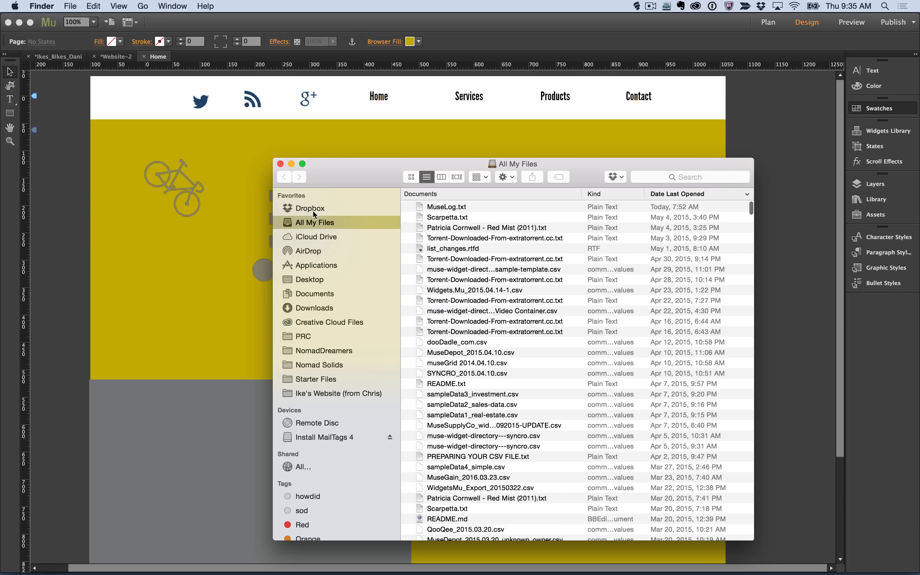
pyautogui.click(313, 211)
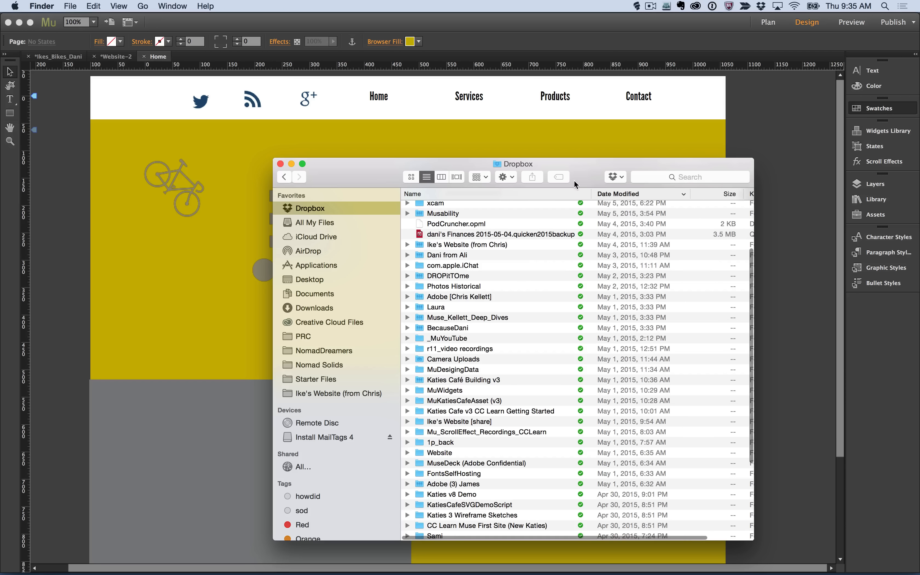
# Step: Search Dropbox for "hidpi" and add the HiDPI folder to the Finder Favorites
pyautogui.click(683, 177)
pyautogui.write('h')
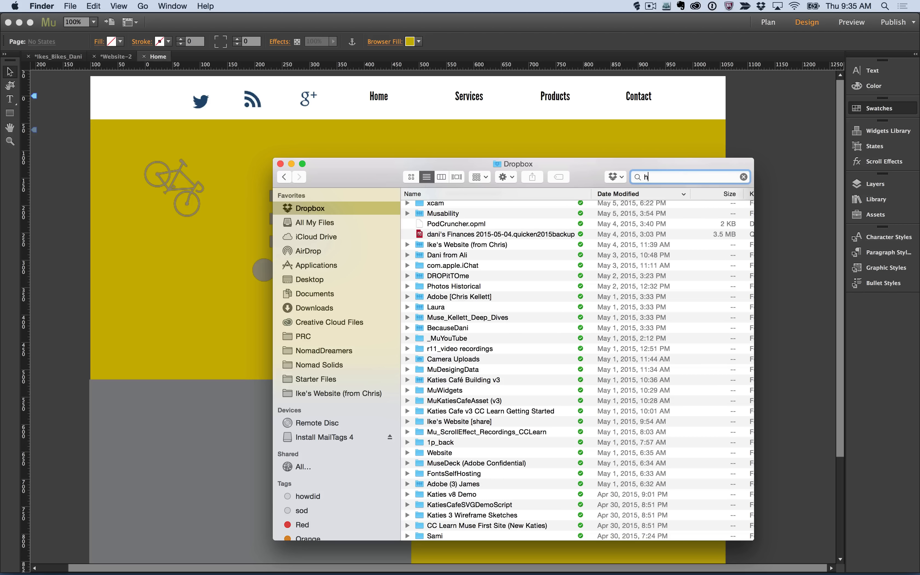
pyautogui.write('idpi')
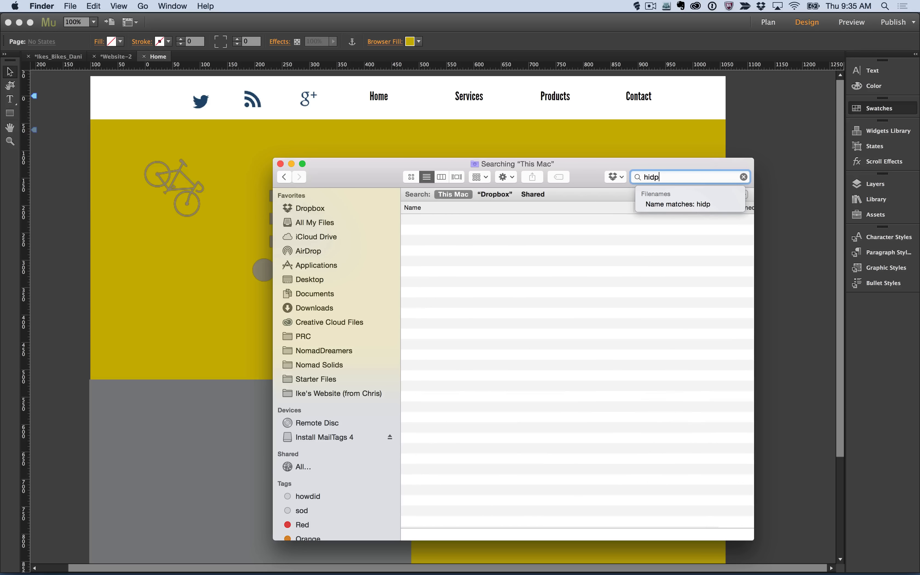
pyautogui.click(501, 194)
pyautogui.click(422, 241)
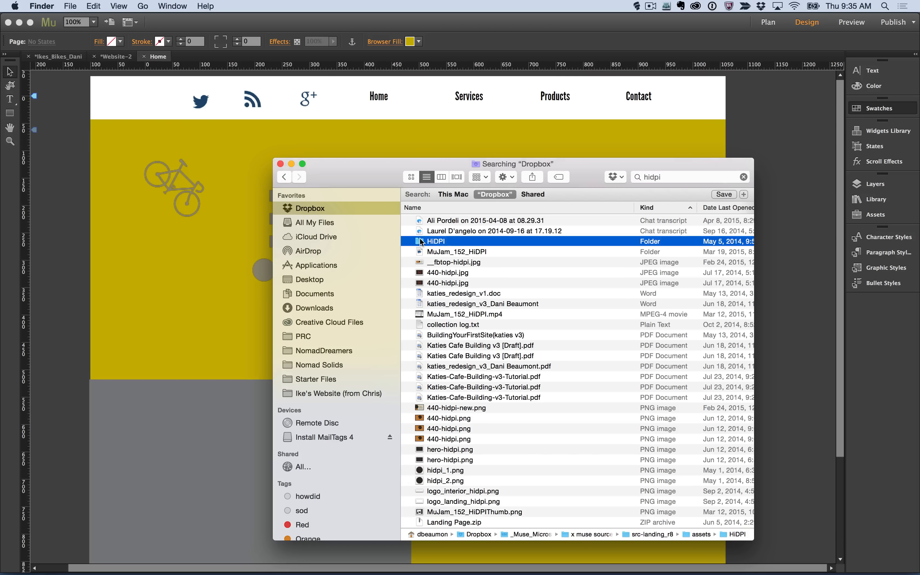
pyautogui.moveTo(422, 242); pyautogui.dragTo(328, 401)
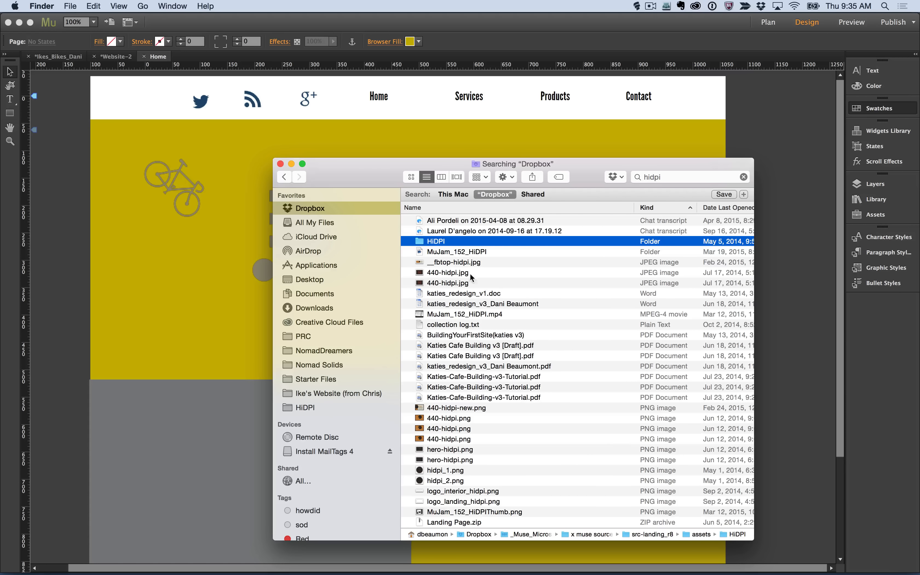
# Step: Close the Finder search window and return to the Home page in Adobe Muse
pyautogui.click(279, 164)
pyautogui.click(441, 251)
pyautogui.scroll(-4, 438, 247)
pyautogui.scroll(-2, 439, 252)
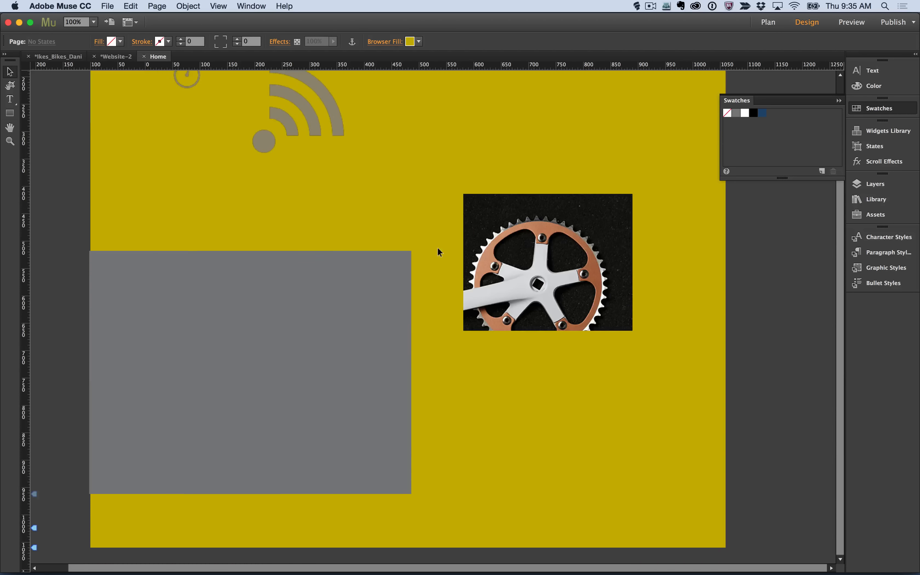
pyautogui.scroll(6, 439, 252)
# Step: Close the Home page and reopen it in Design view from the site plan
pyautogui.rightClick(437, 247)
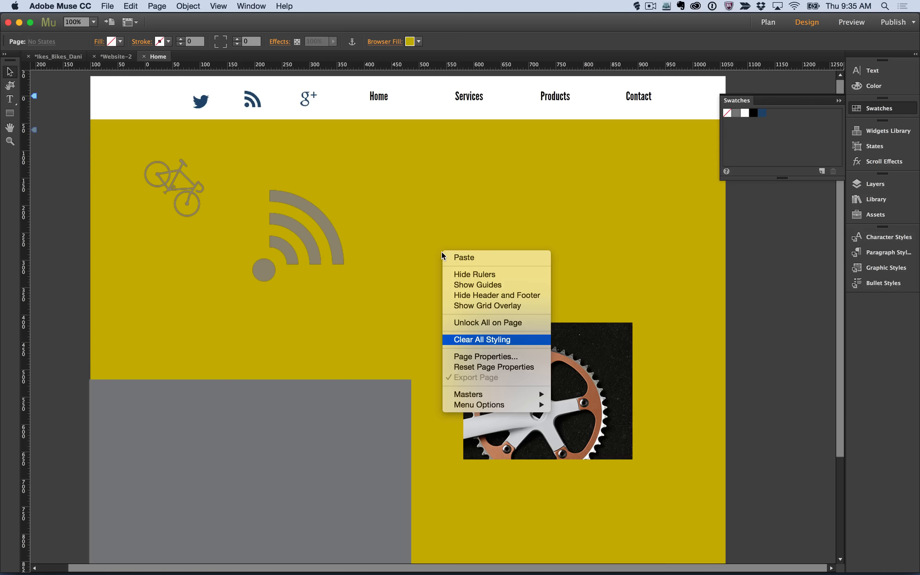
pyautogui.click(475, 340)
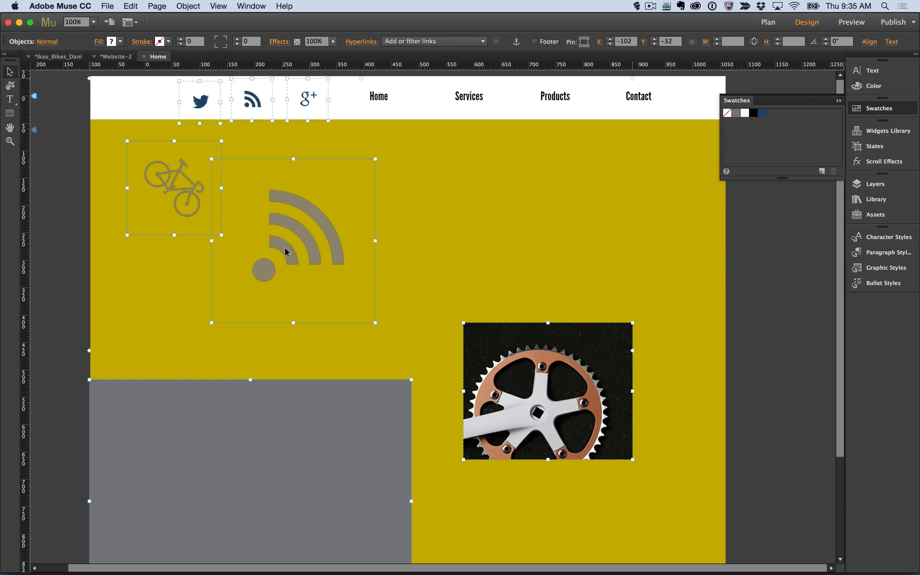
pyautogui.press('super+w')
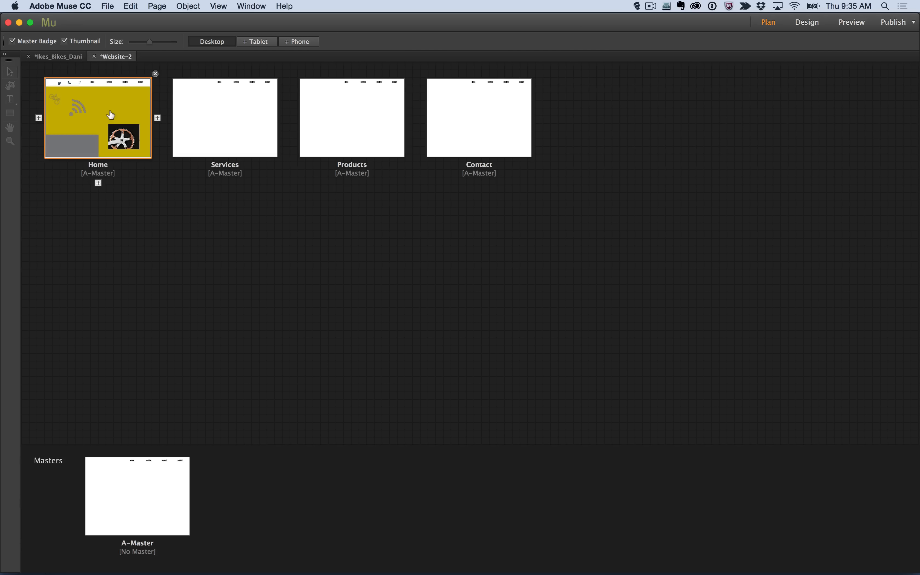
pyautogui.doubleClick(111, 114)
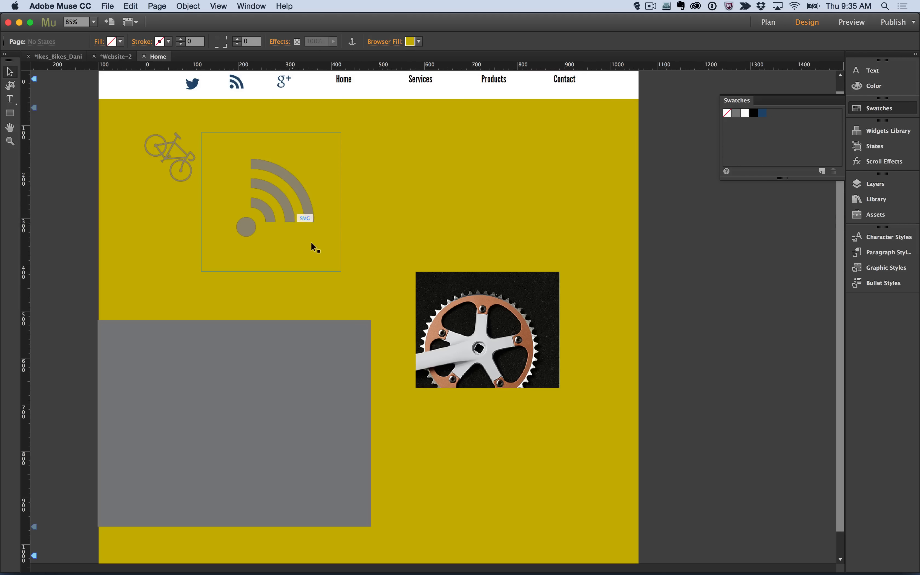
# Step: Delete all icons, graphics, the chainring photo and the gray rectangle from the Home page
pyautogui.scroll(1, 312, 243)
pyautogui.press('super+a')
pyautogui.press('Delete')
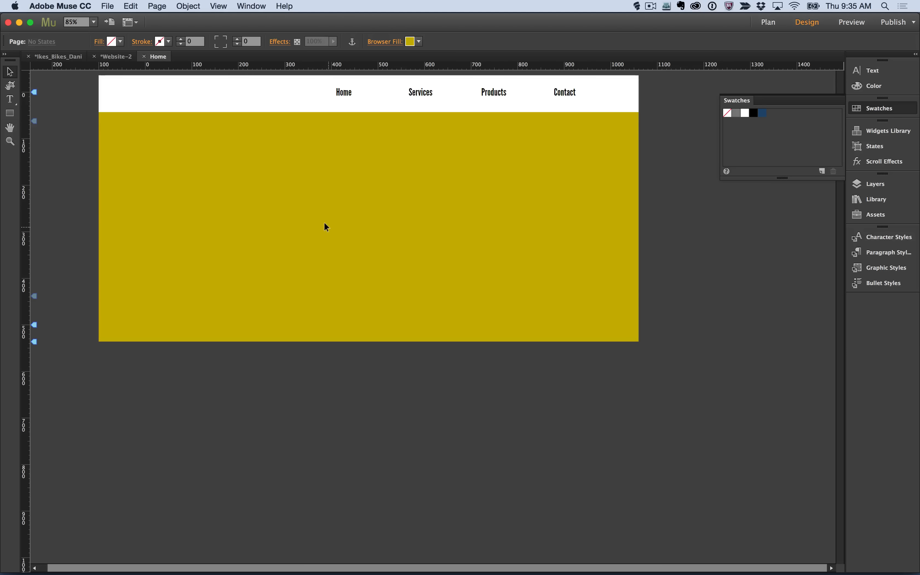
pyautogui.press('super+d')
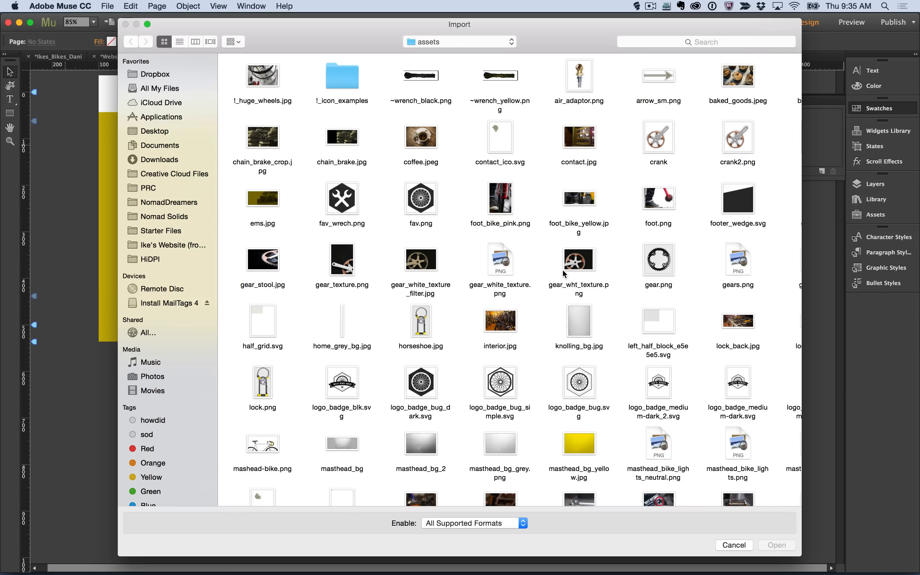
pyautogui.click(146, 259)
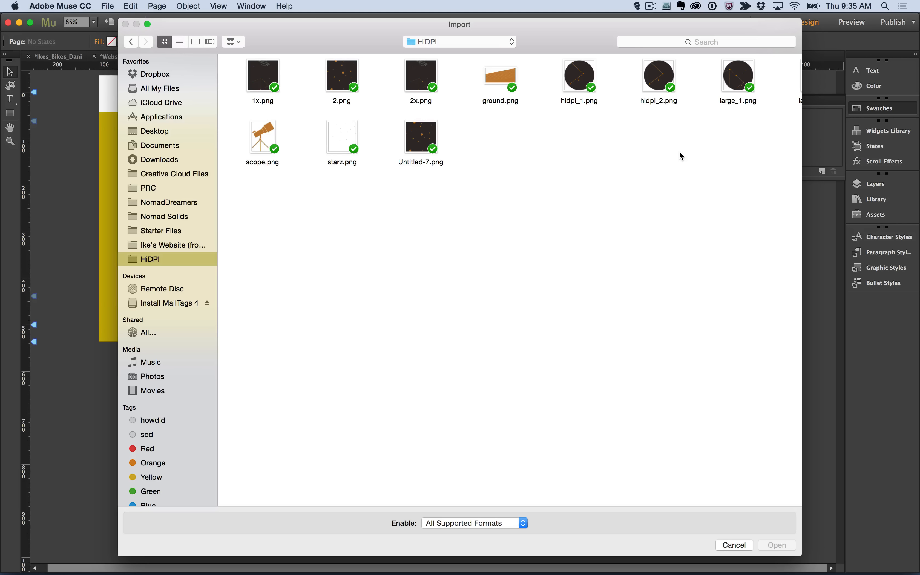
pyautogui.click(158, 75)
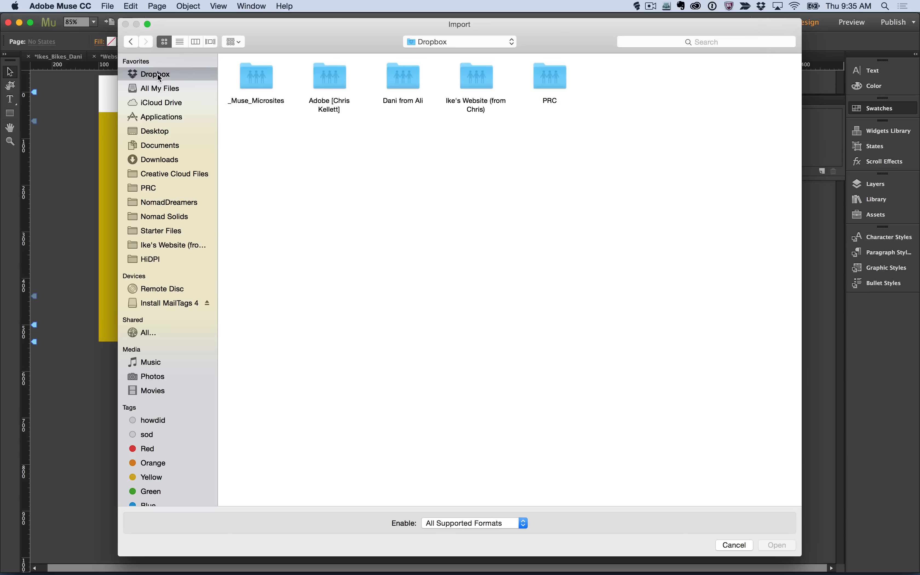
pyautogui.click(457, 43)
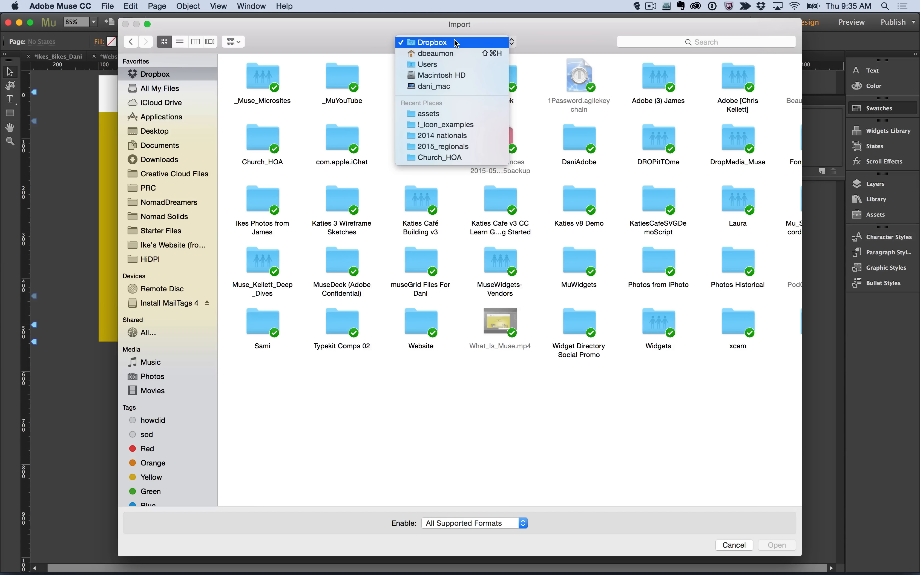
pyautogui.click(343, 51)
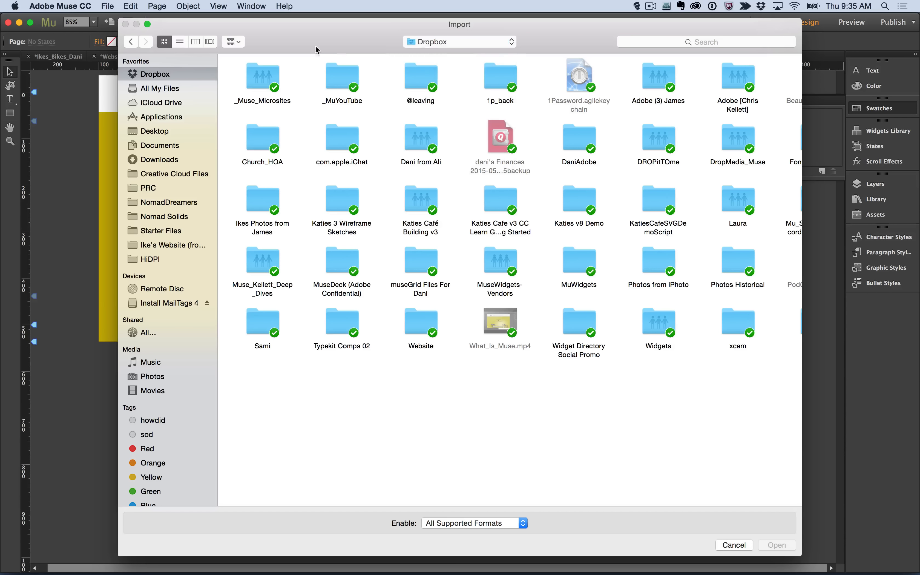
pyautogui.click(179, 41)
pyautogui.scroll(-5, 459, 282)
pyautogui.press('super+Tab')
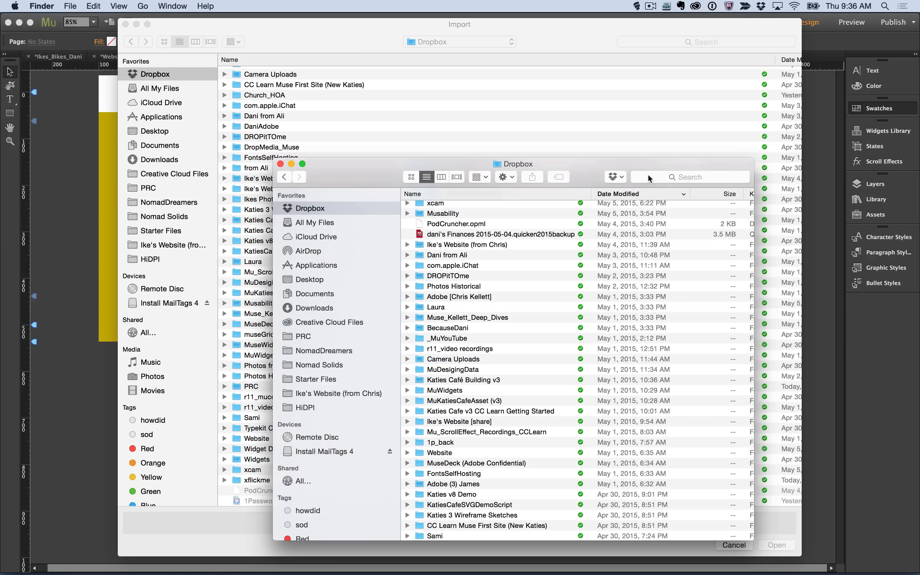
pyautogui.click(648, 175)
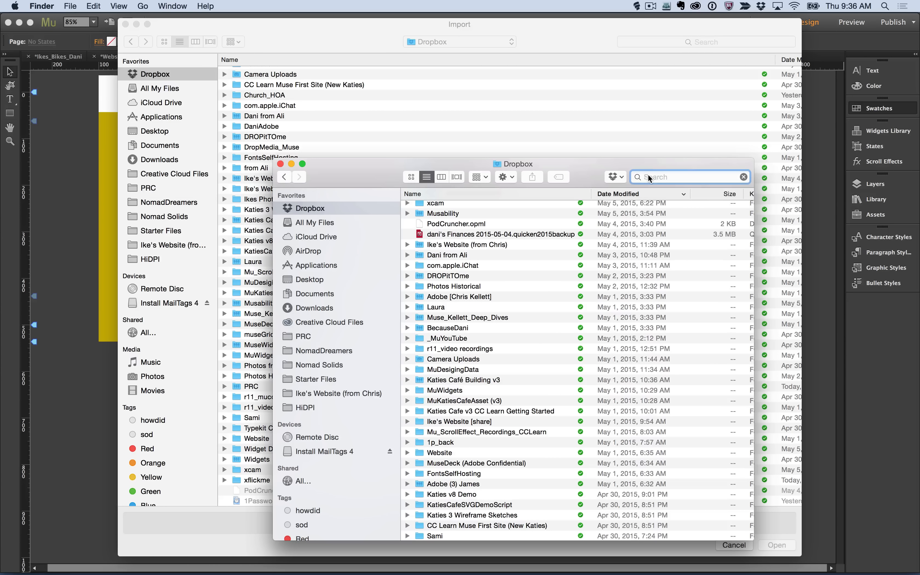
pyautogui.write('hidpi')
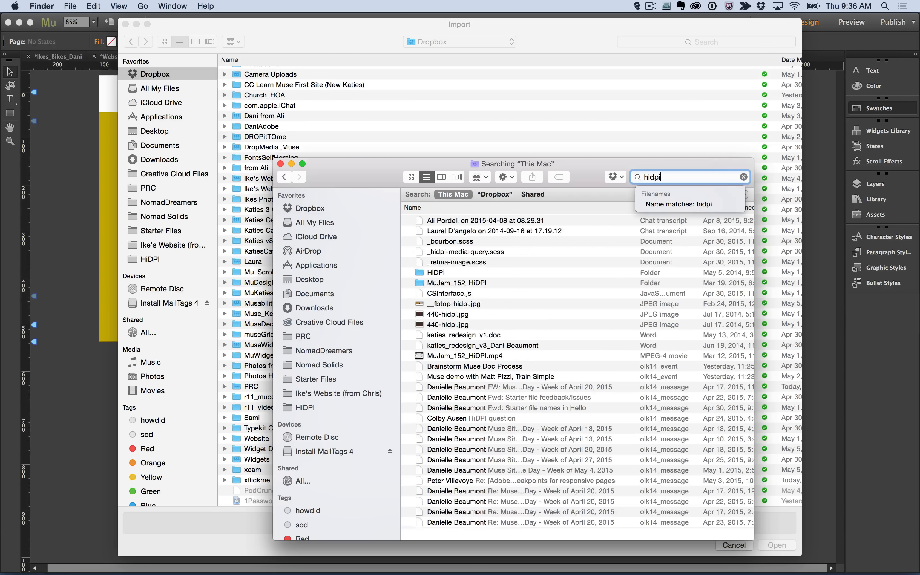
pyautogui.click(496, 194)
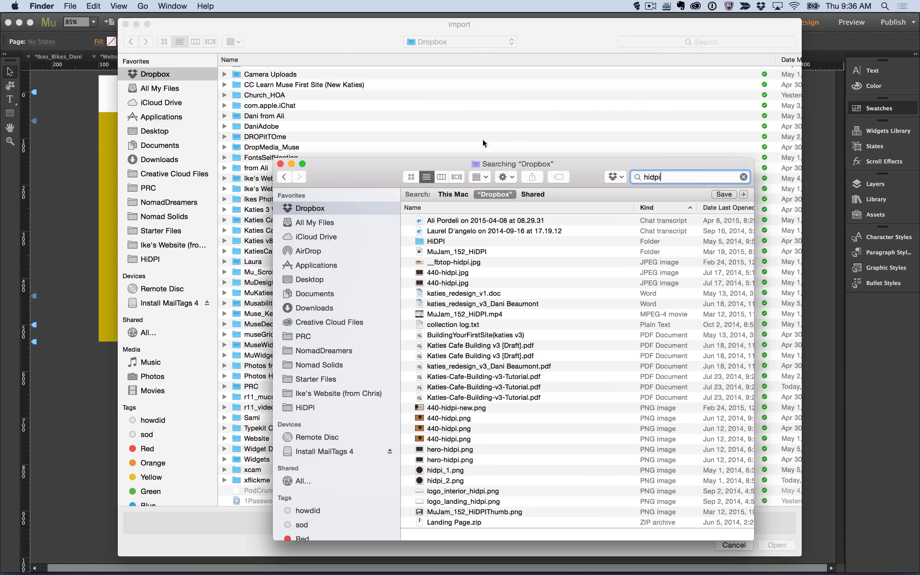
pyautogui.click(683, 126)
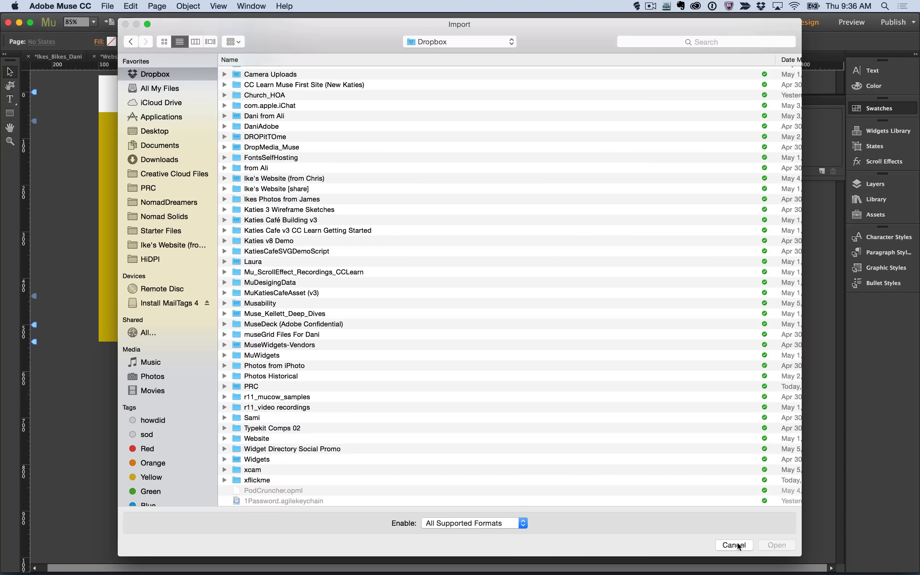
pyautogui.click(736, 545)
# Step: Load crank2.png and air_adaptor.png from the assets folder for placing on the page
pyautogui.press('super+d')
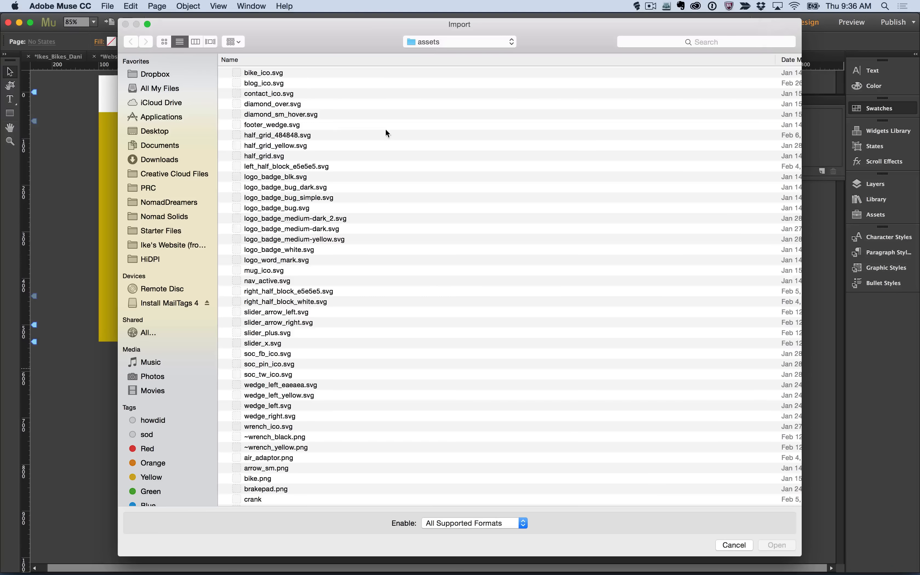
pyautogui.click(164, 42)
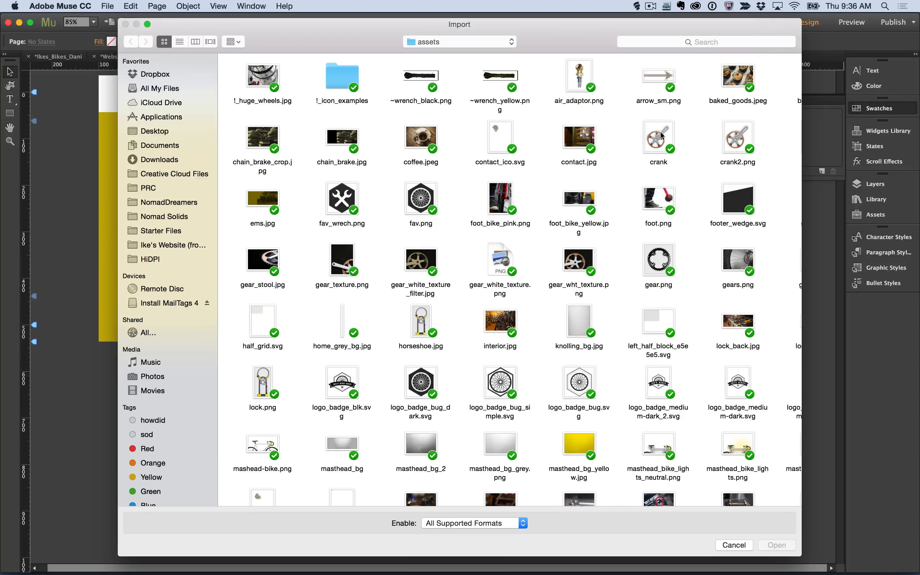
pyautogui.click(730, 132)
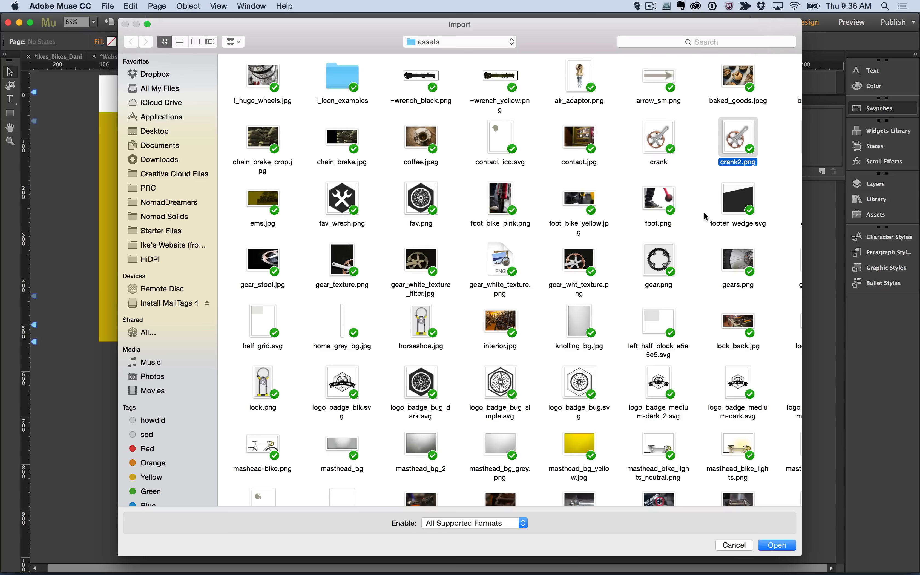
pyautogui.keyDown('super'); pyautogui.click(577, 88); pyautogui.keyUp('super')
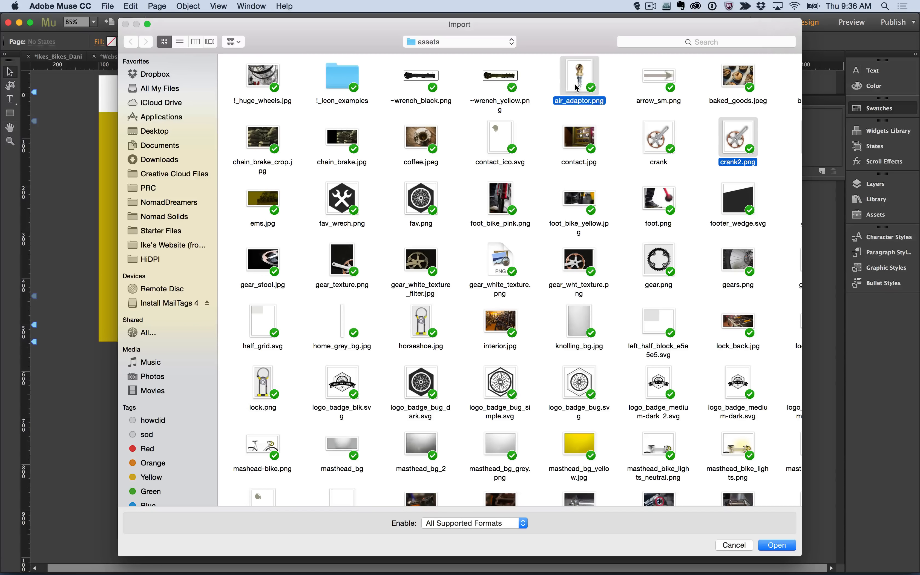
pyautogui.click(784, 551)
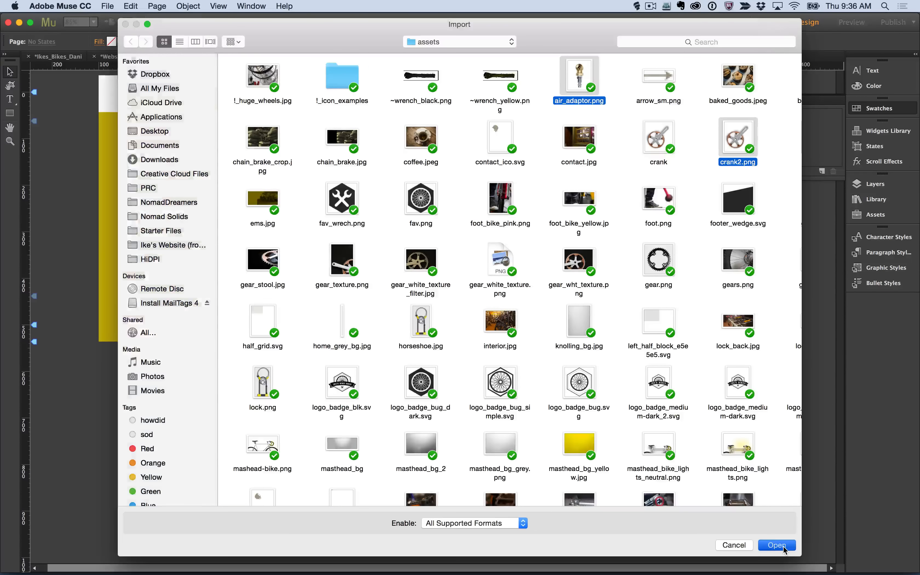
# Step: Place the air adaptor about 184 by 230 px in the page's yellow area, with the crank image to its right
pyautogui.moveTo(185, 139); pyautogui.dragTo(266, 218)
pyautogui.moveTo(338, 140); pyautogui.dragTo(480, 283)
pyautogui.moveTo(228, 190); pyautogui.dragTo(245, 194)
pyautogui.click(756, 221)
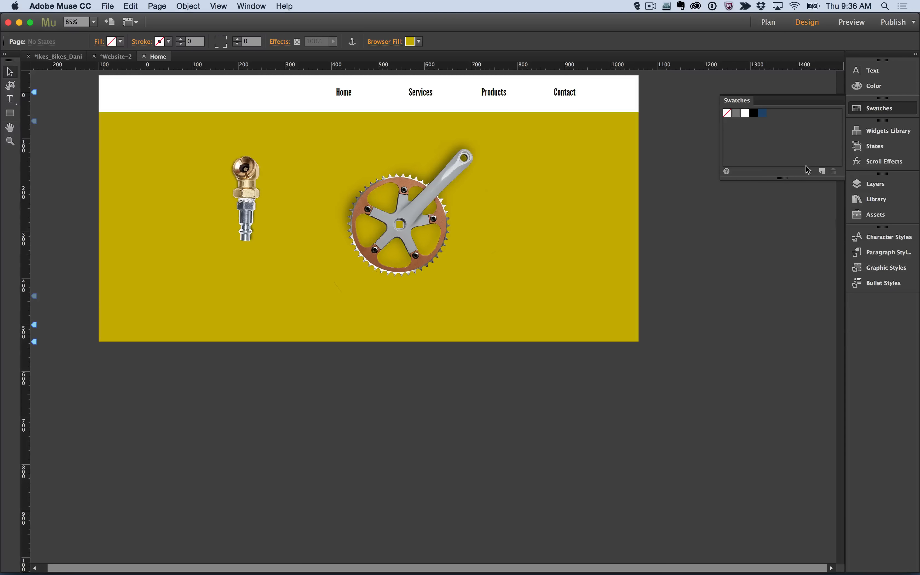
# Step: Add a HiDPI (on/off) button widget near the upper-left corner of the yellow area, at about X -57, Y 82
pyautogui.click(881, 135)
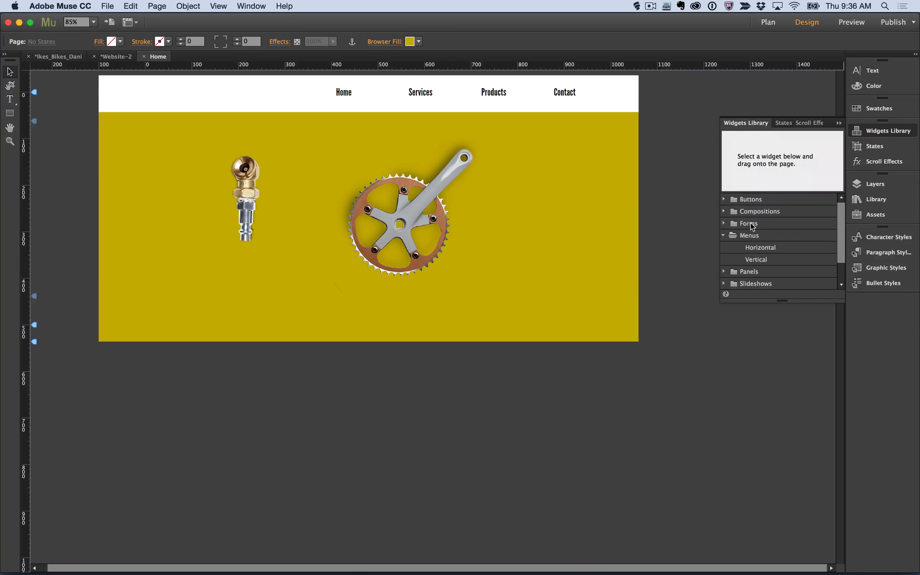
pyautogui.click(724, 201)
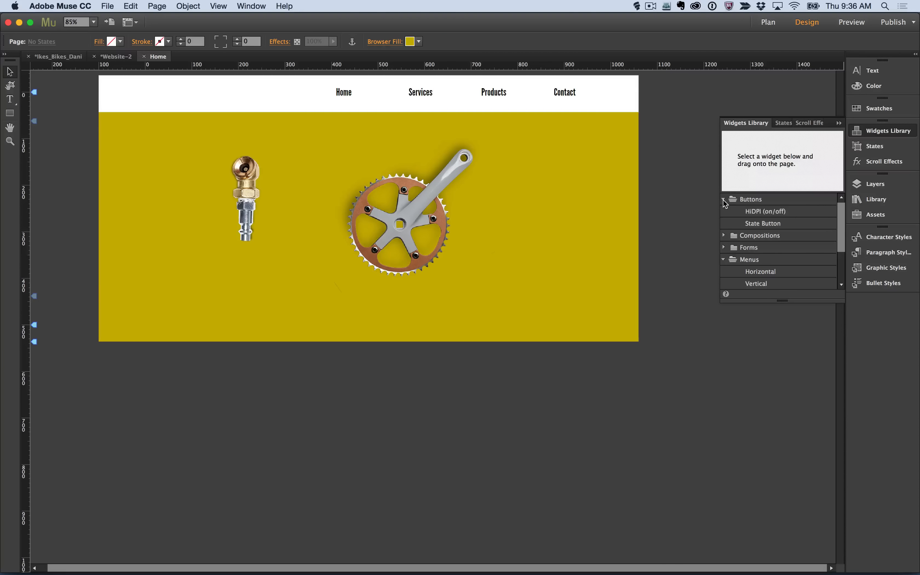
pyautogui.click(778, 216)
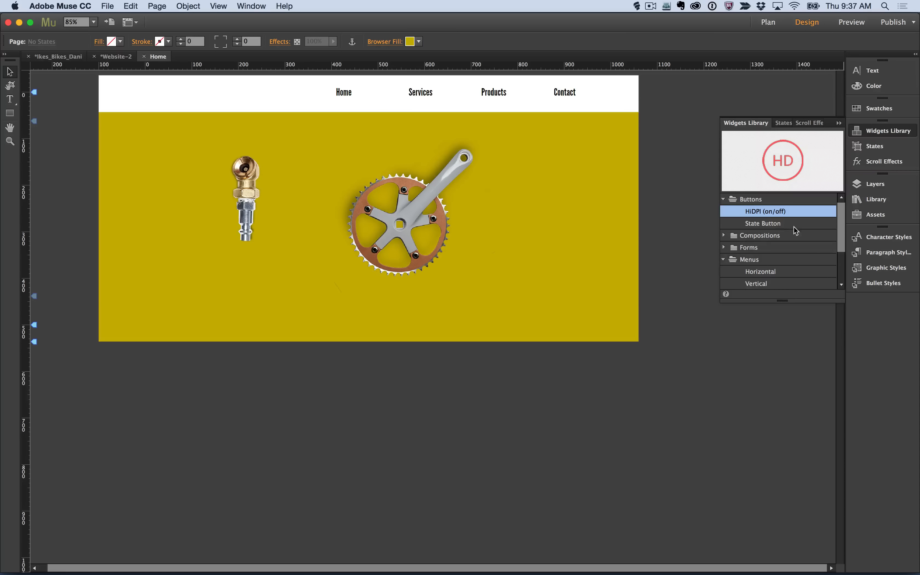
pyautogui.moveTo(755, 215); pyautogui.dragTo(120, 133)
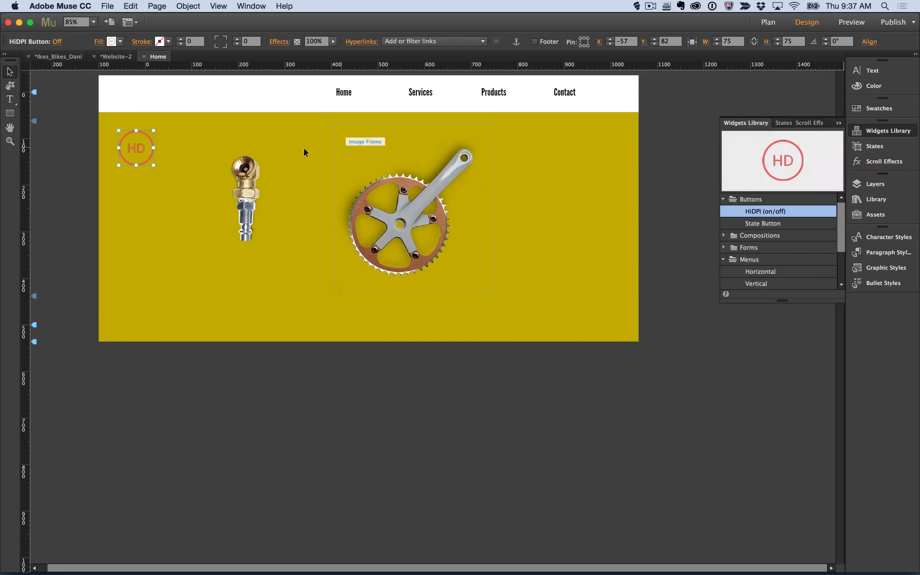
# Step: Shift both images toward the page's left edge, the air adaptor to about X 42, Y 82, and the HiDPI button to about X -75, Y 56
pyautogui.moveTo(246, 175); pyautogui.dragTo(210, 162)
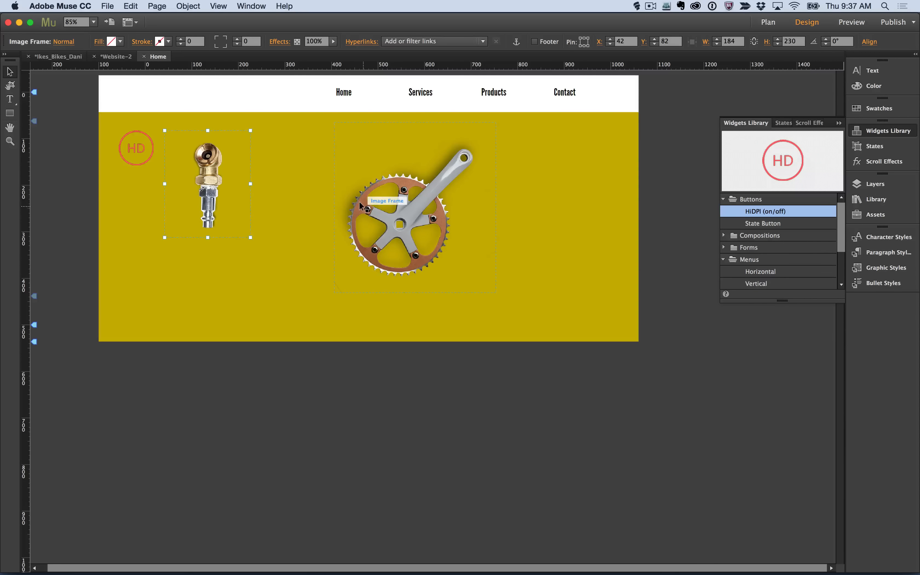
pyautogui.moveTo(359, 206); pyautogui.dragTo(276, 223)
pyautogui.click(149, 149)
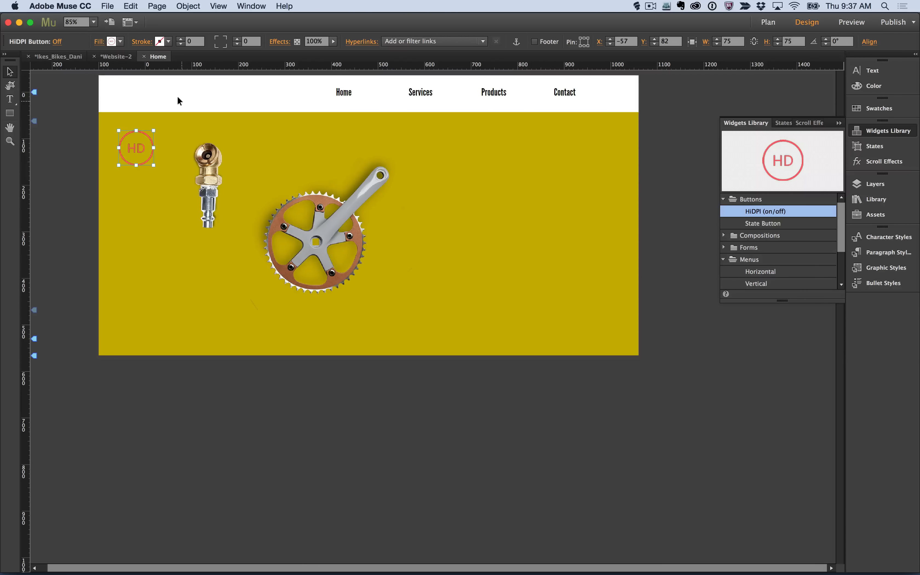
pyautogui.moveTo(136, 138)
pyautogui.mouseDown()
pyautogui.moveTo(149, 93)
pyautogui.moveTo(131, 90)
pyautogui.moveTo(129, 129)
pyautogui.mouseUp()
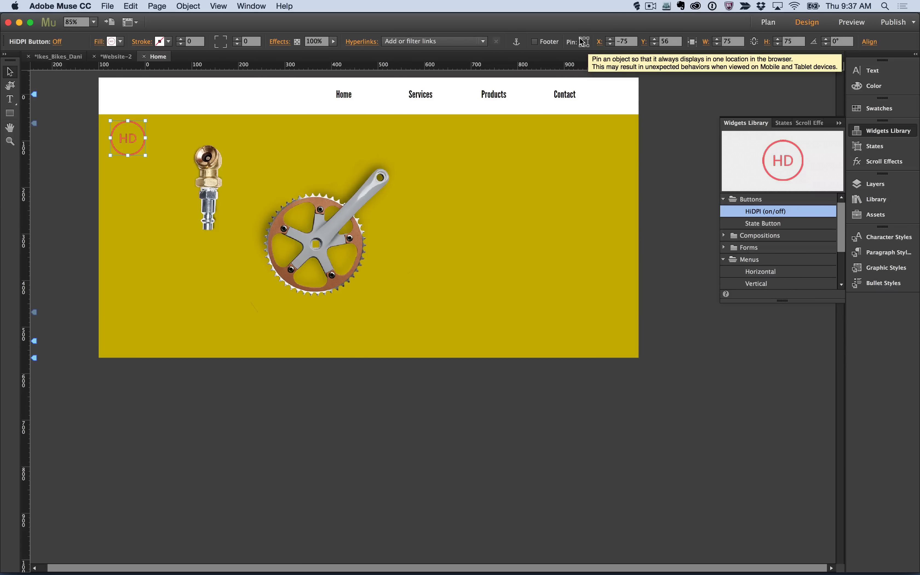
pyautogui.click(444, 222)
# Step: Load social_01_twitter.png and social_15_ffffound.png from the !_icon_examples folder for placing on the page
pyautogui.press('super+d')
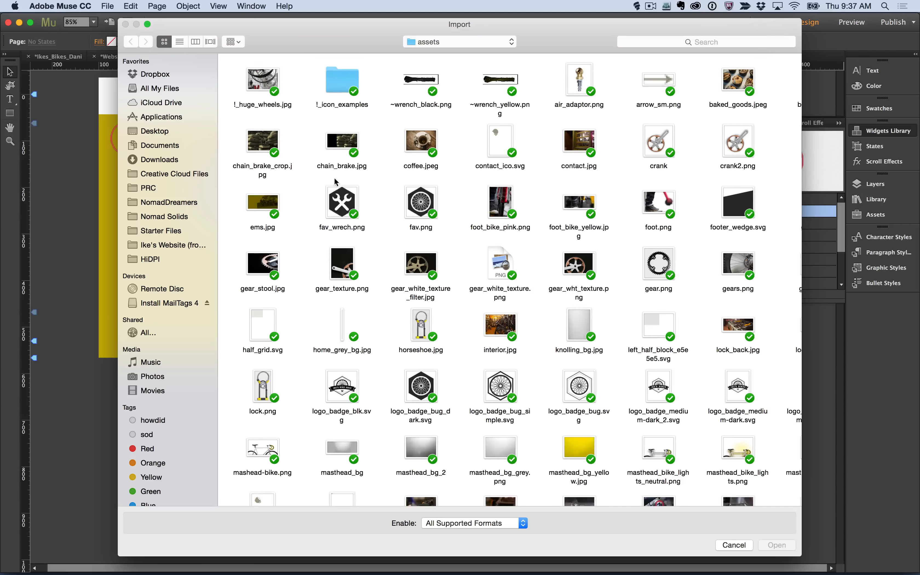
pyautogui.scroll(-3, 394, 273)
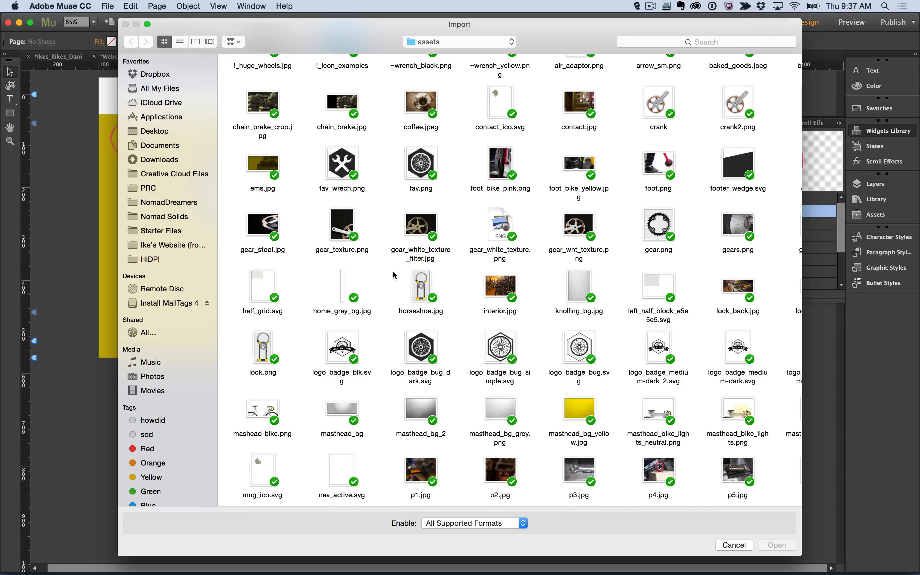
pyautogui.scroll(-5, 252, 103)
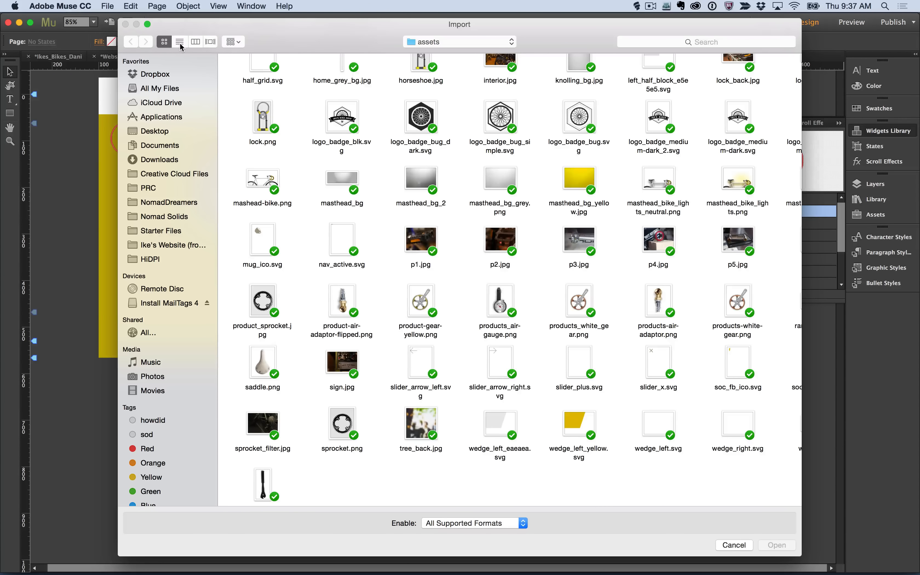
pyautogui.click(180, 42)
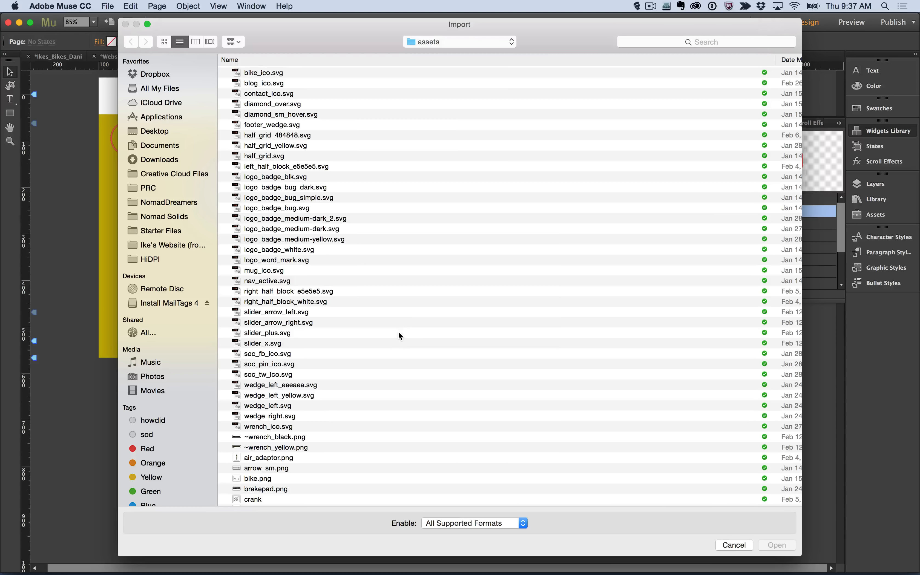
pyautogui.scroll(-15, 398, 332)
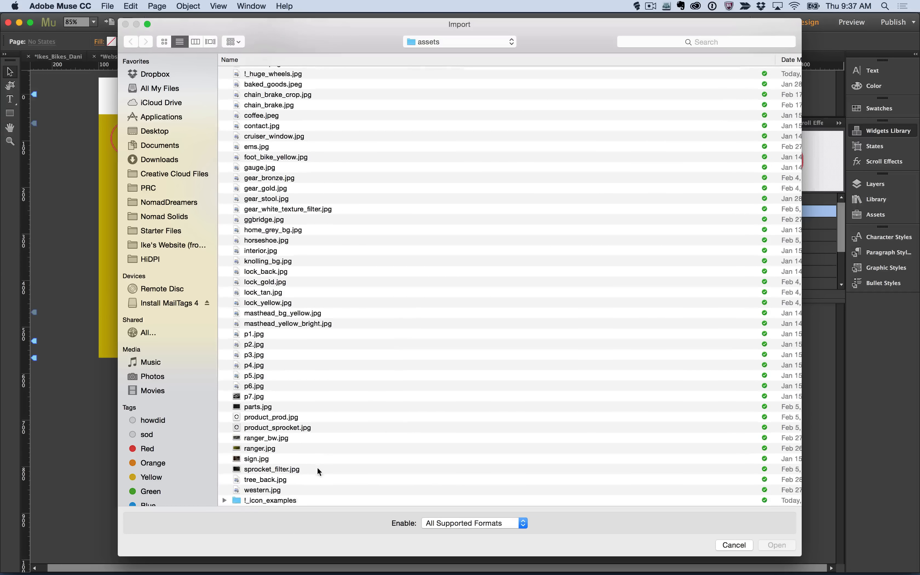
pyautogui.doubleClick(294, 499)
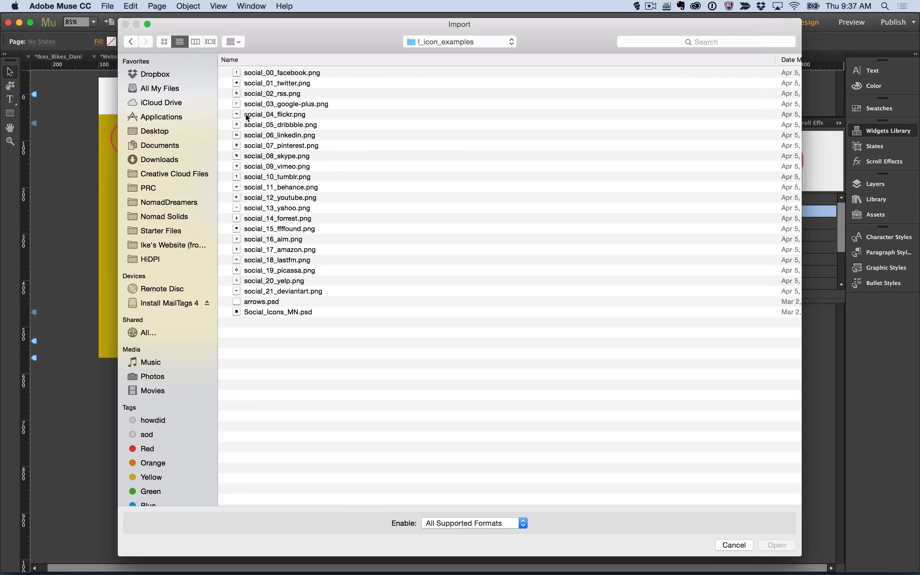
pyautogui.click(165, 42)
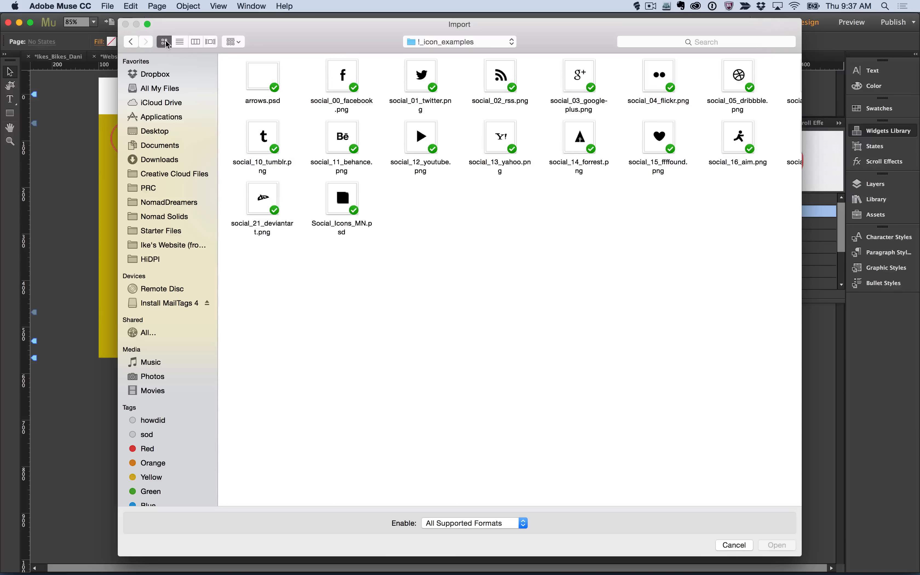
pyautogui.click(418, 79)
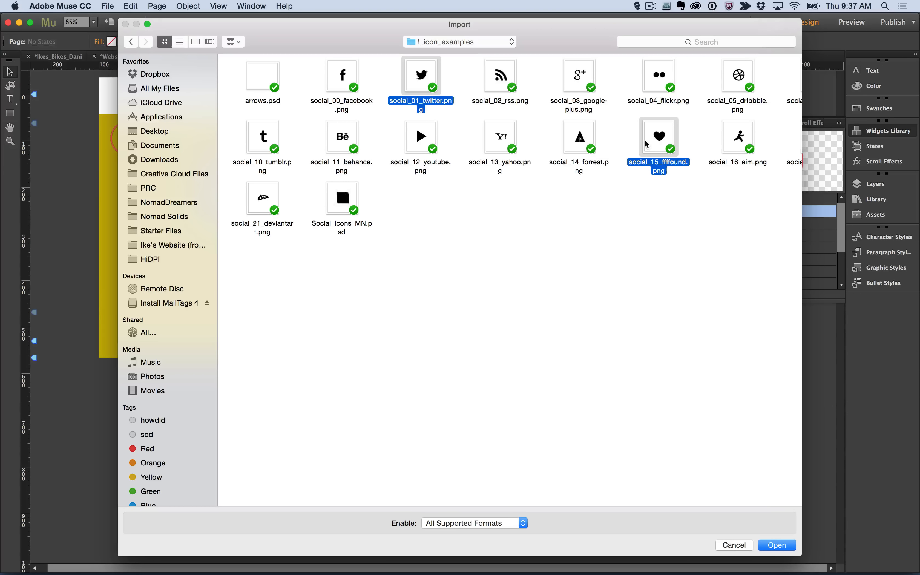
pyautogui.click(775, 545)
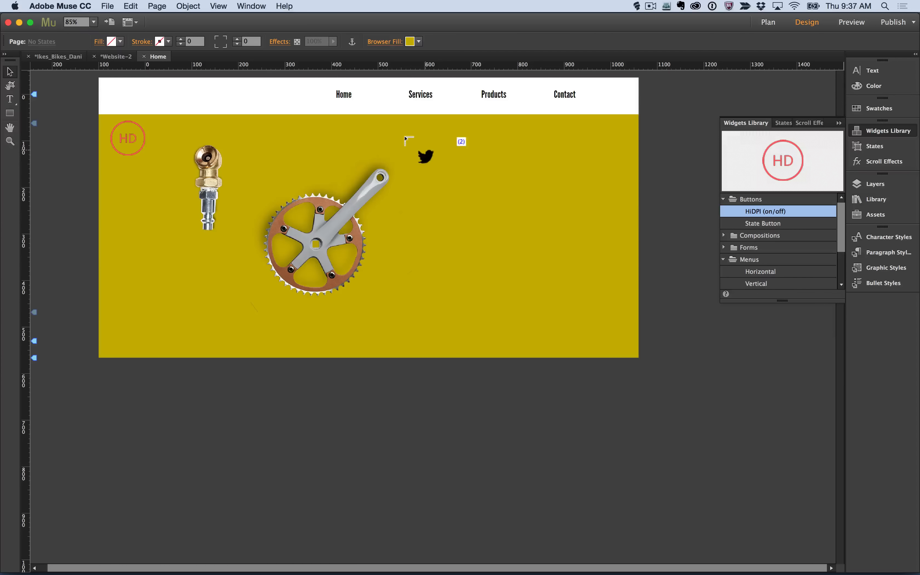
# Step: Place the Twitter icon at about X 0, Y 120 with the heart icon above it, and move the crank image below the air adaptor
pyautogui.click(417, 144)
pyautogui.click(477, 192)
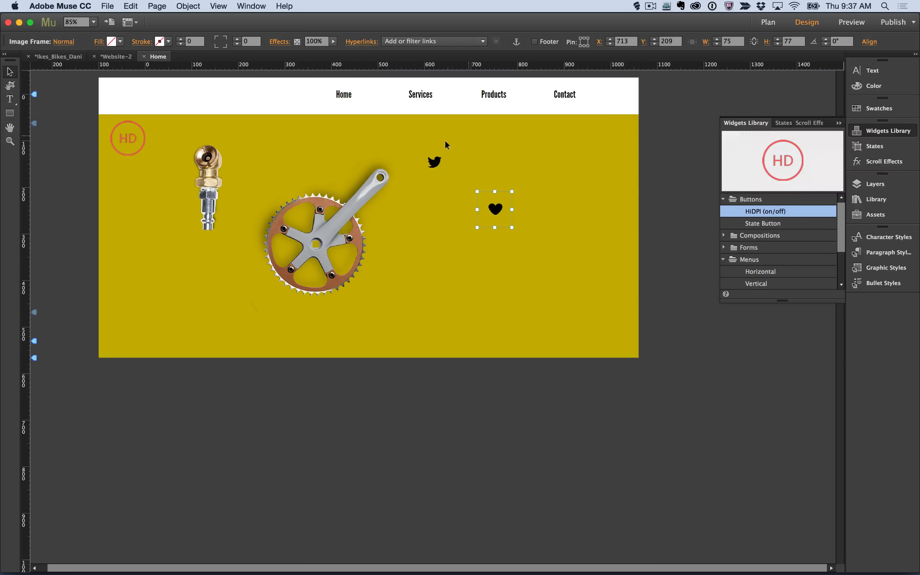
pyautogui.moveTo(444, 160); pyautogui.dragTo(173, 166)
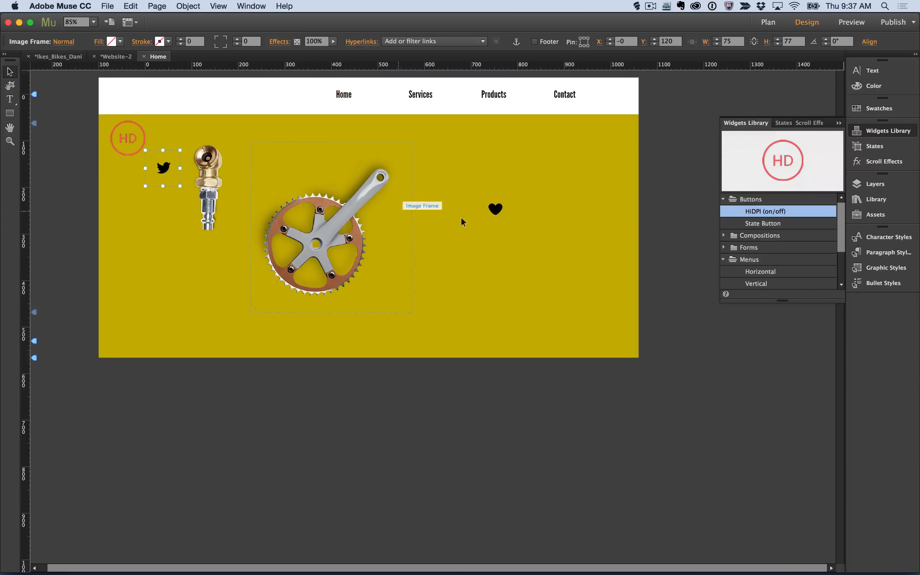
pyautogui.moveTo(493, 205); pyautogui.dragTo(169, 116)
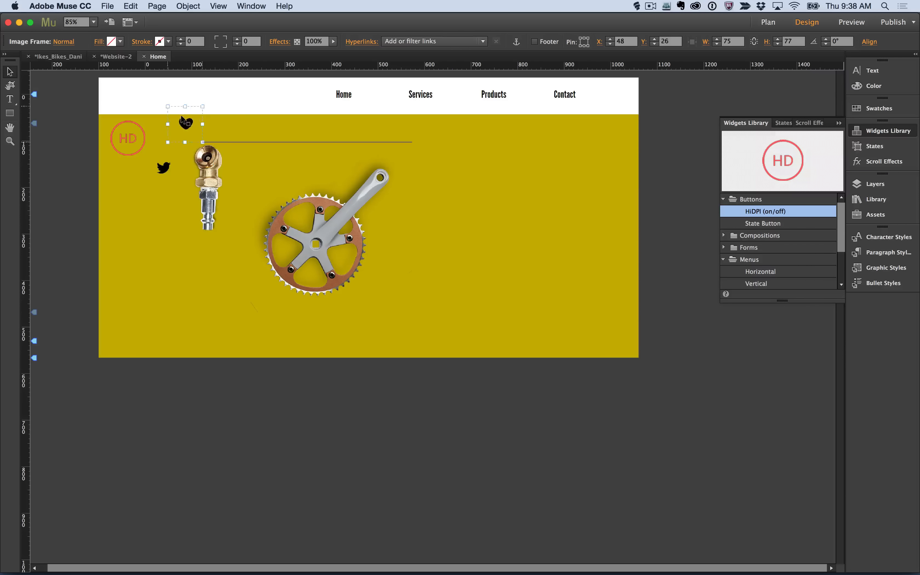
pyautogui.moveTo(309, 222); pyautogui.dragTo(175, 268)
pyautogui.click(387, 191)
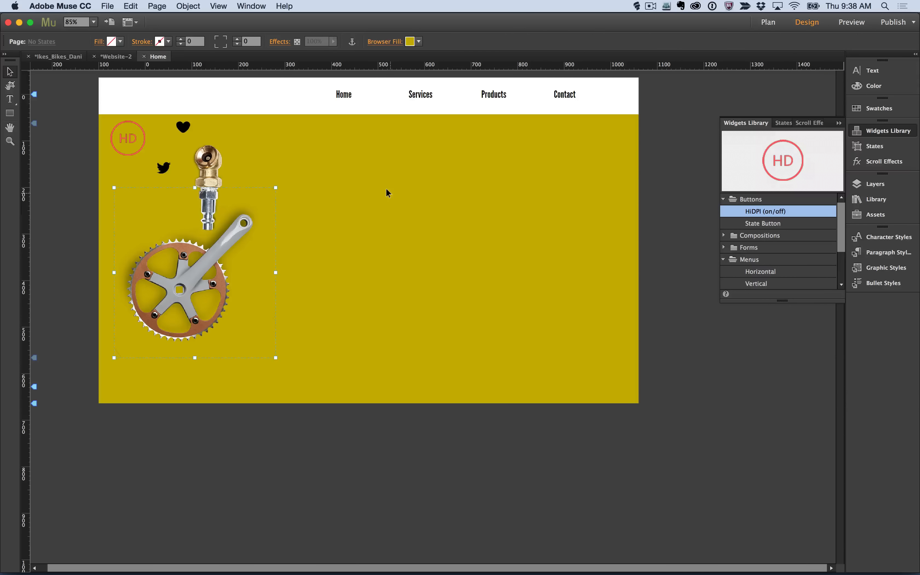
# Step: Preview the site in the browser
pyautogui.click(132, 125)
pyautogui.click(110, 6)
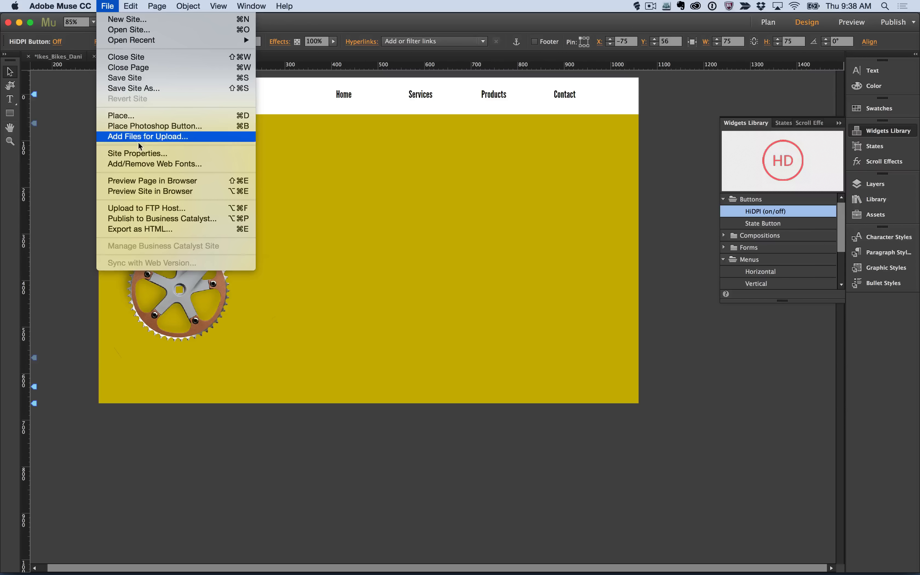
pyautogui.click(141, 191)
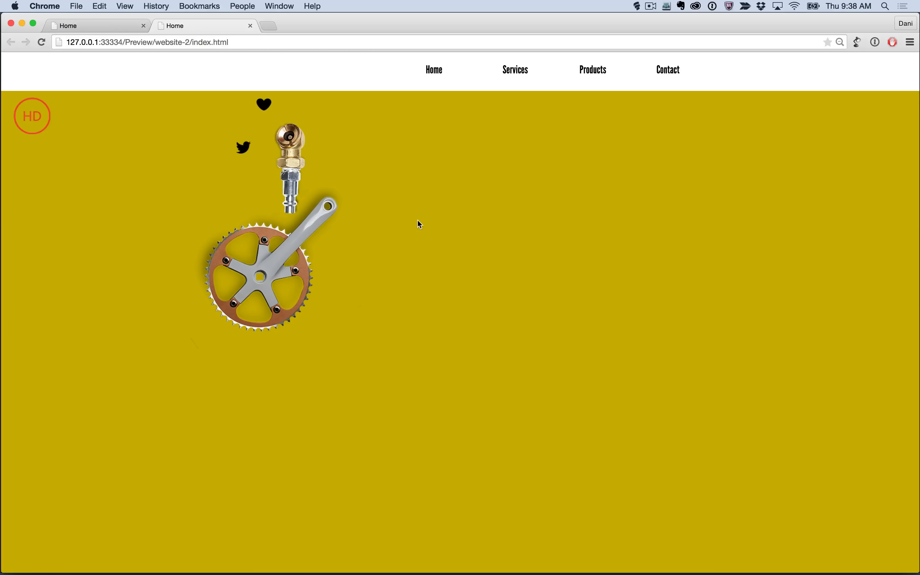
# Step: Magnify the previewed page to 250% and turn on HiDPI with its HD button to compare the sharpness of images and icons
pyautogui.press('super+equal')
pyautogui.press('super+equal')
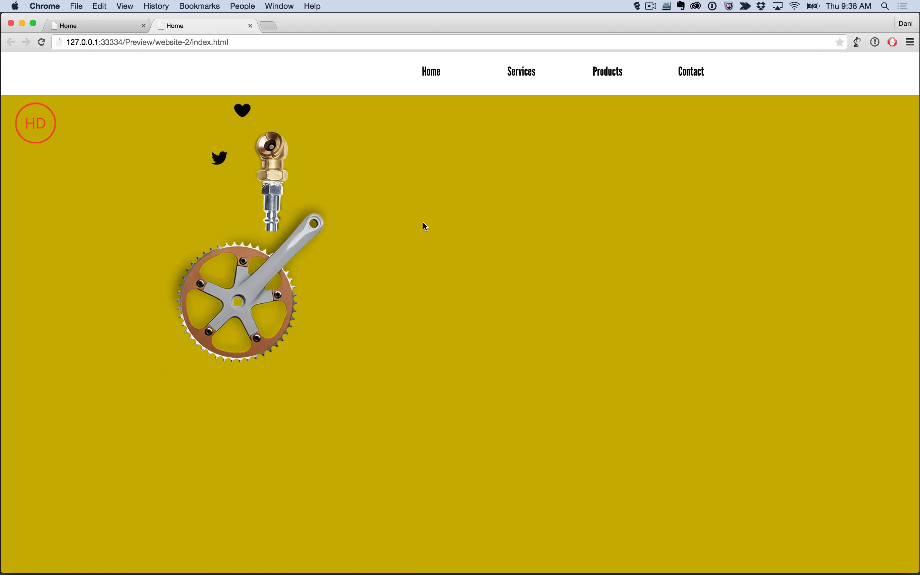
pyautogui.press('super+equal')
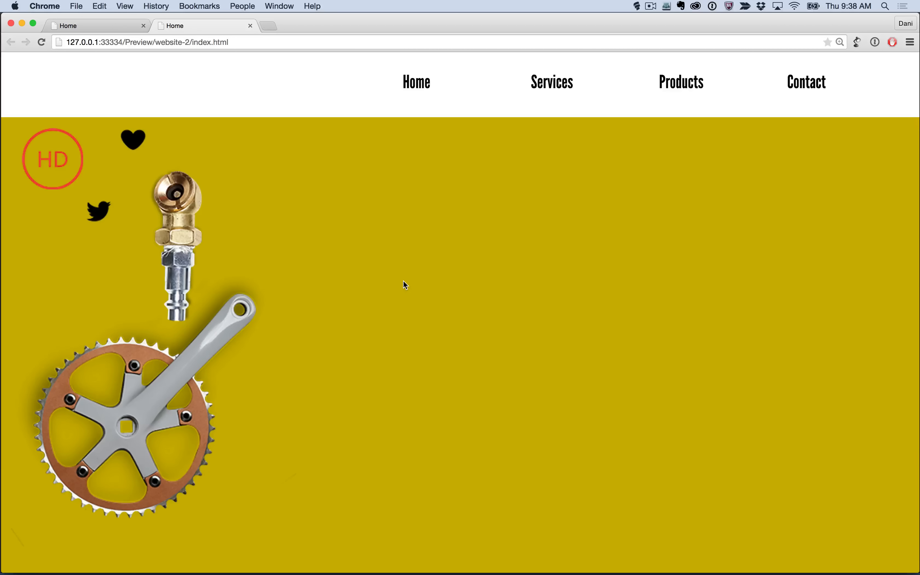
pyautogui.press('super+equal')
pyautogui.scroll(-5, 373, 316)
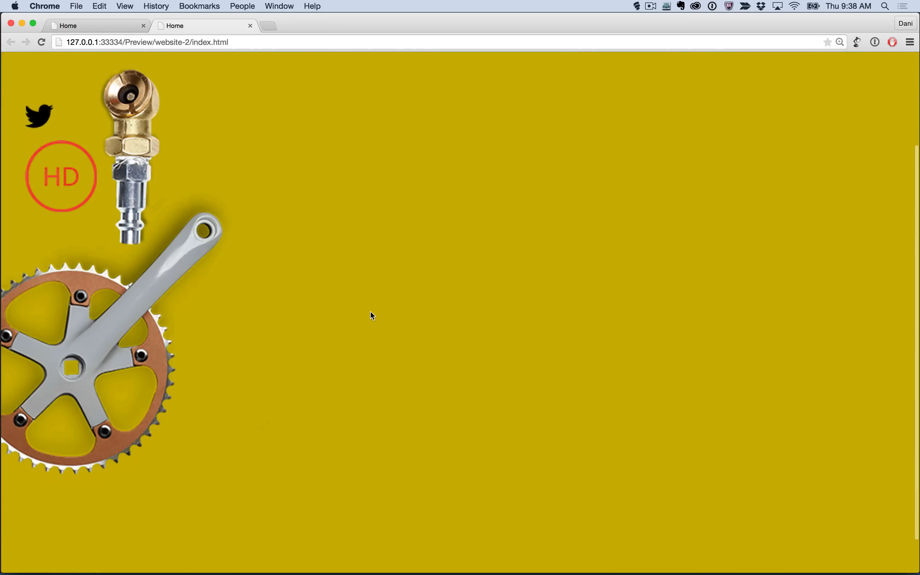
pyautogui.press('super+equal')
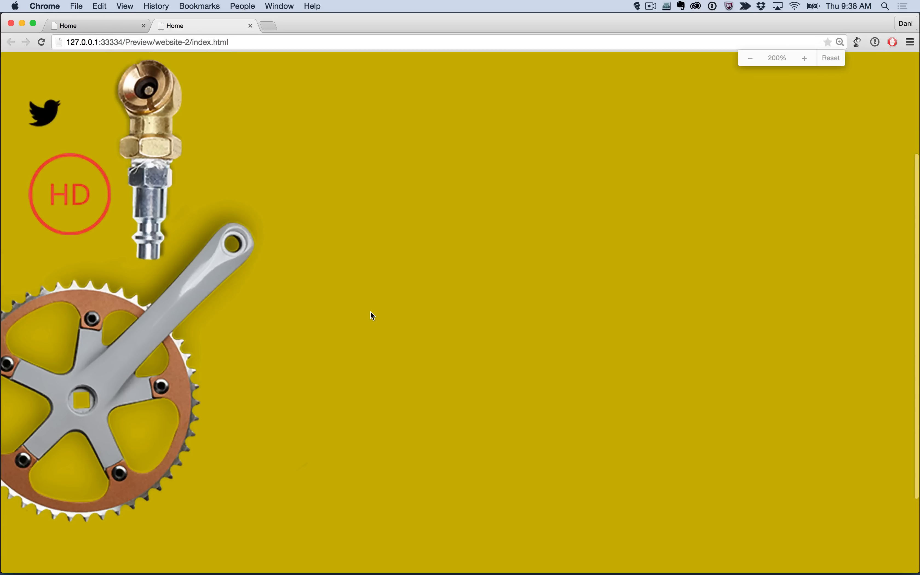
pyautogui.scroll(-3, 371, 311)
pyautogui.scroll(3, 370, 312)
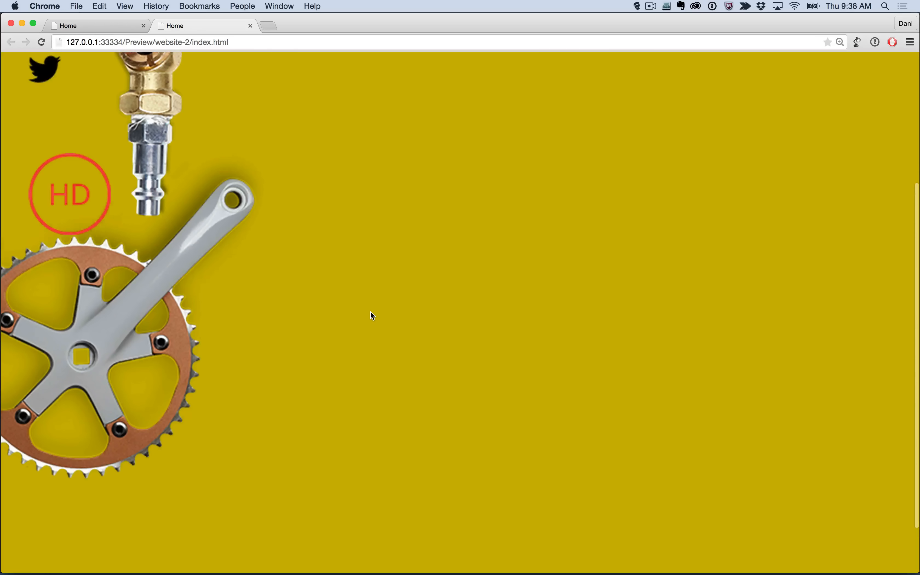
pyautogui.press('super+equal')
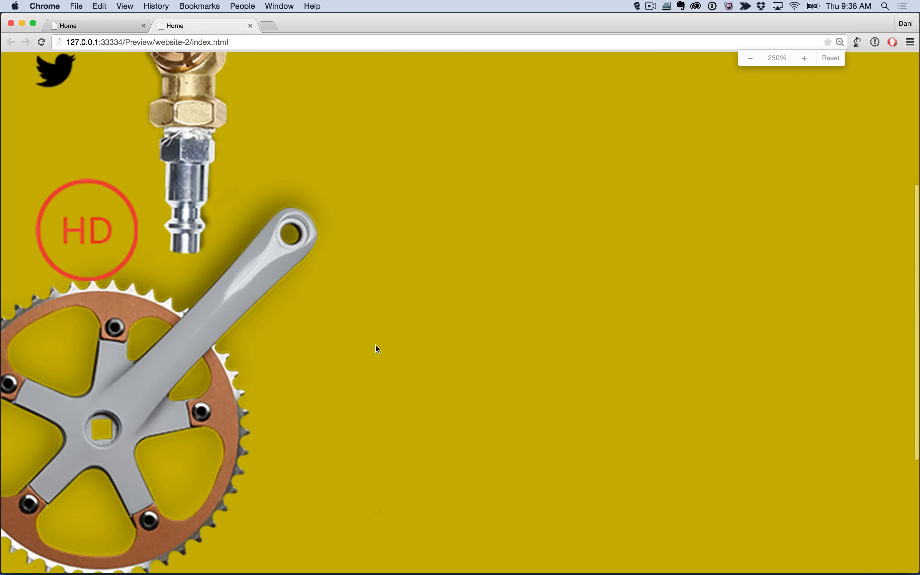
pyautogui.scroll(-3, 375, 345)
pyautogui.scroll(3, 376, 345)
pyautogui.scroll(2, 375, 345)
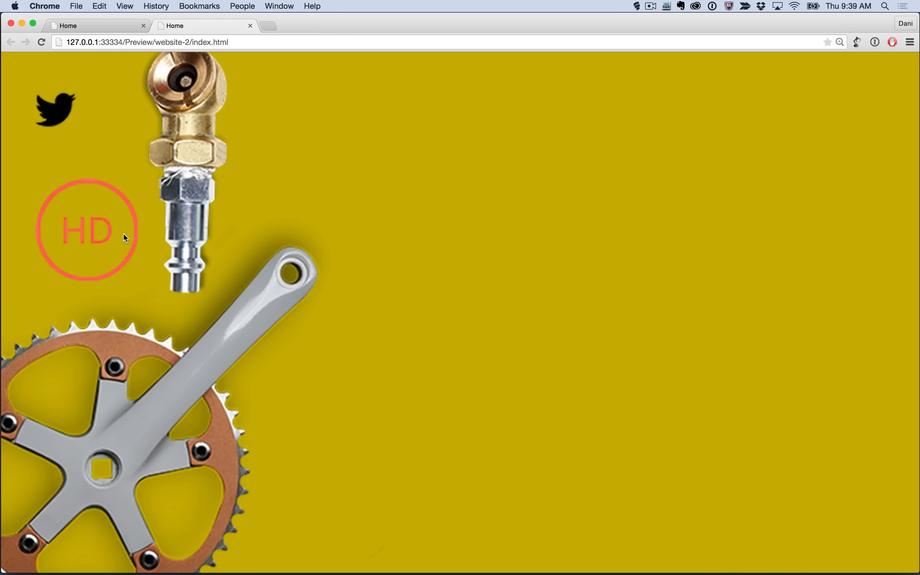
pyautogui.click(109, 237)
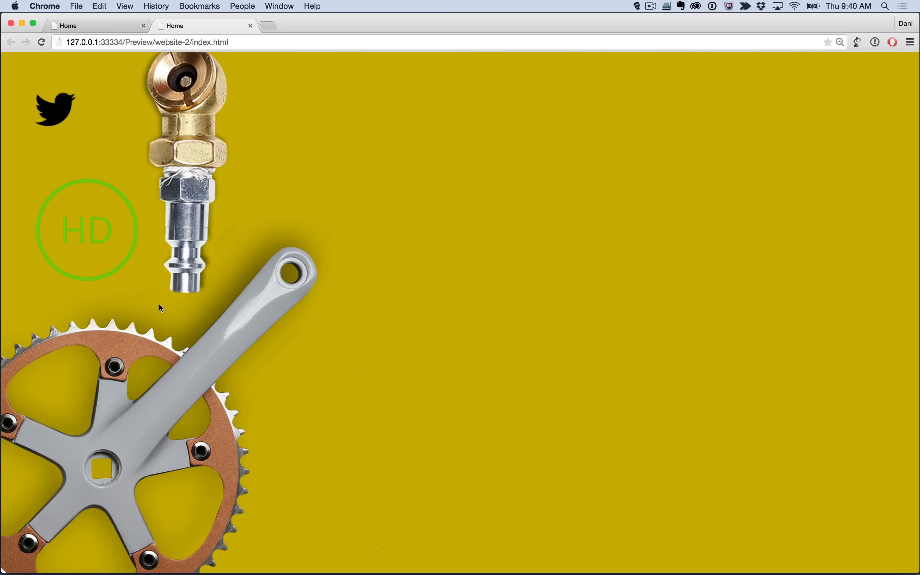
# Step: Switch back to Adobe Muse and move all images, icons and the HiDPI button together to the lower part of the yellow area
pyautogui.press('super+Tab')
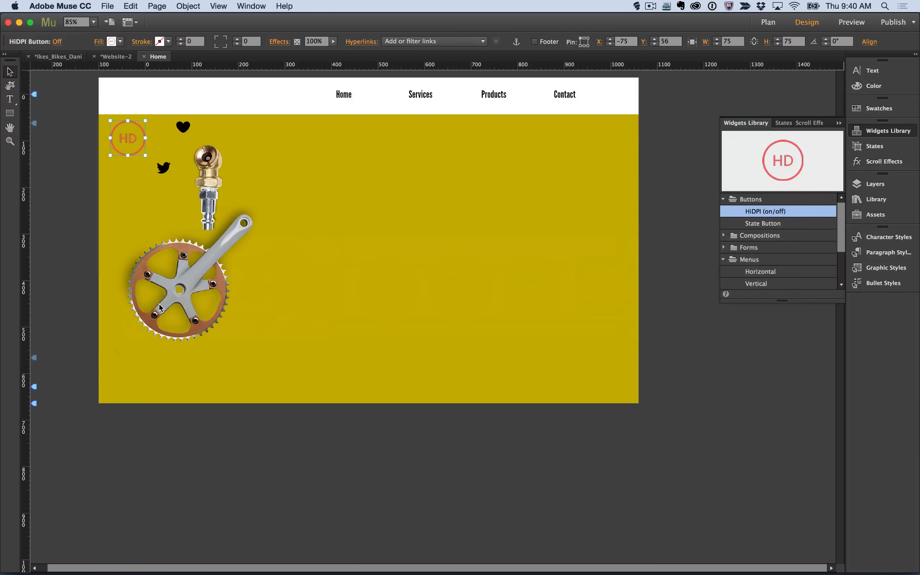
pyautogui.click(384, 306)
pyautogui.press('super+a')
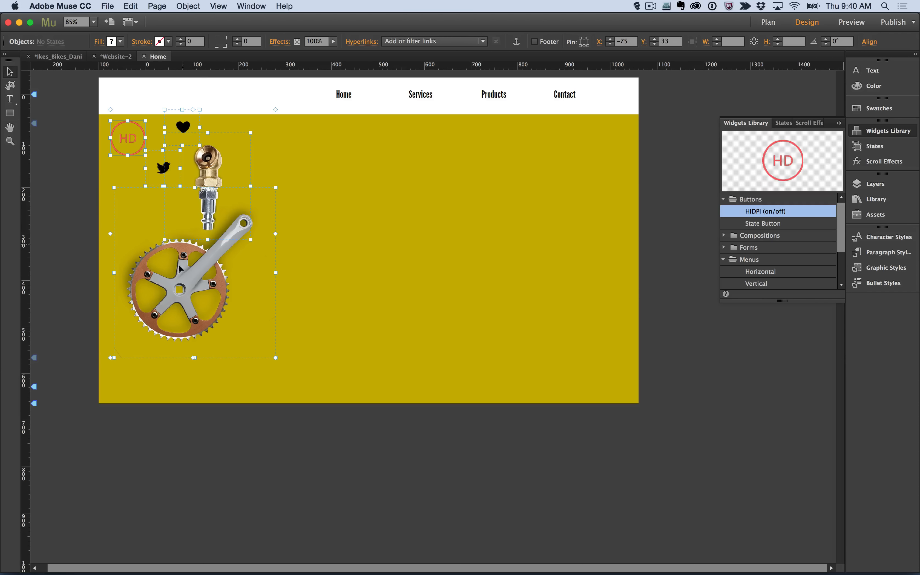
pyautogui.moveTo(173, 270); pyautogui.dragTo(190, 483)
pyautogui.click(289, 445)
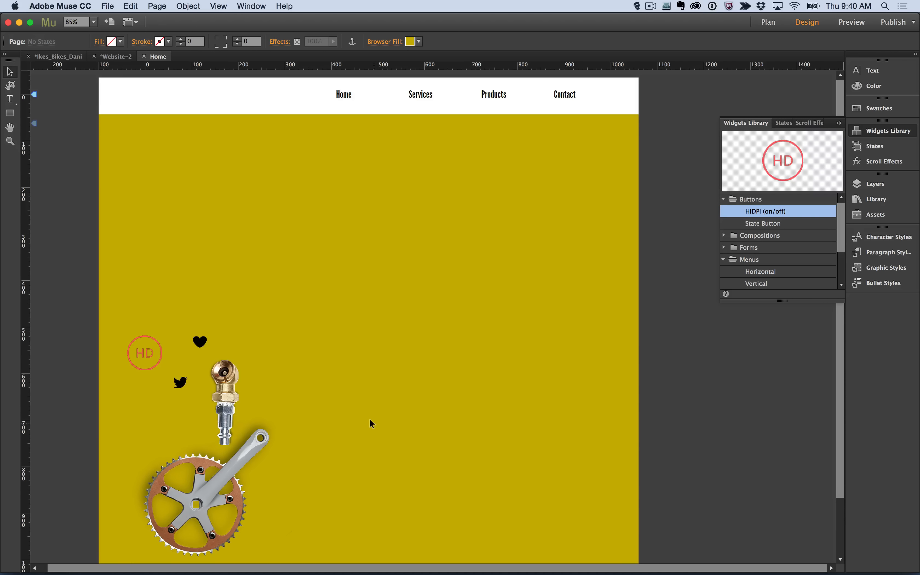
# Step: Draw a rectangle about 528 by 291 px at about Y 83 below the menu and stretch it to 100% of the browser width
pyautogui.click(10, 113)
pyautogui.moveTo(297, 132)
pyautogui.mouseDown()
pyautogui.moveTo(513, 240)
pyautogui.moveTo(543, 269)
pyautogui.mouseUp()
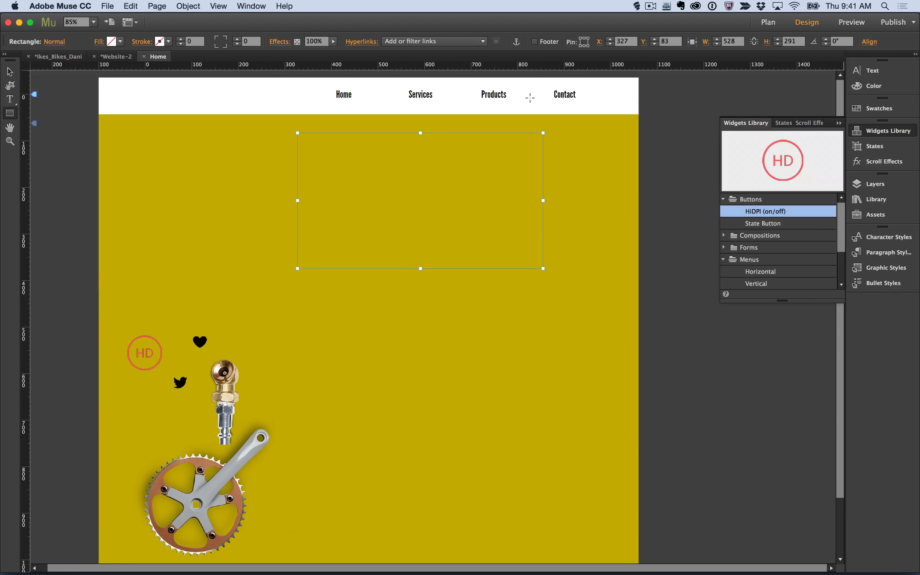
pyautogui.click(692, 42)
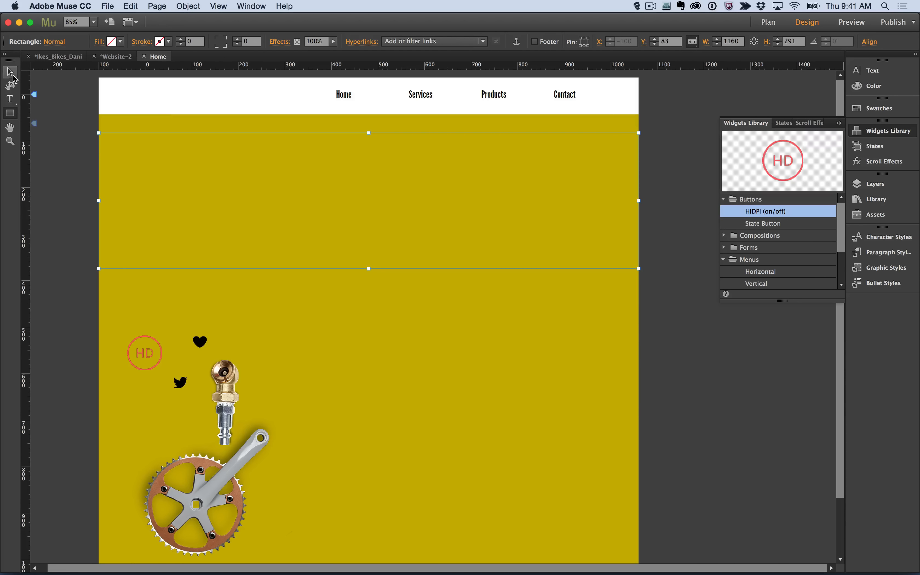
pyautogui.click(11, 73)
# Step: Browse the assets folder for the rectangle's fill image and preview interior.jpg
pyautogui.press('super+d')
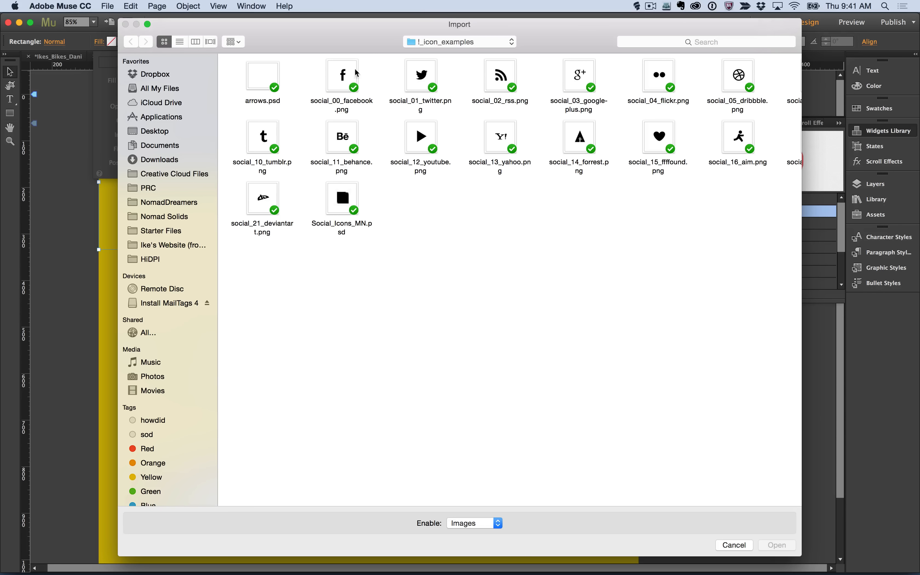
pyautogui.click(451, 46)
pyautogui.click(448, 56)
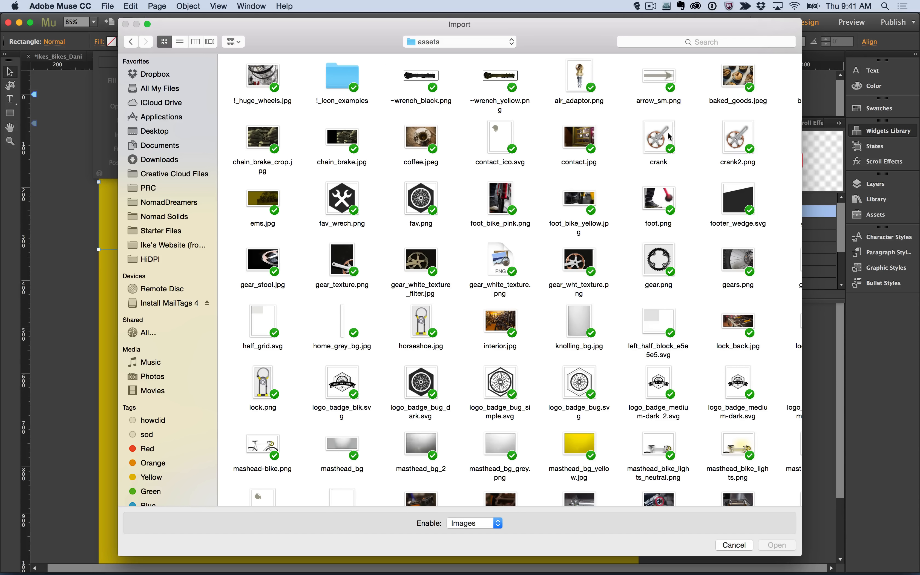
pyautogui.click(504, 313)
pyautogui.press('space')
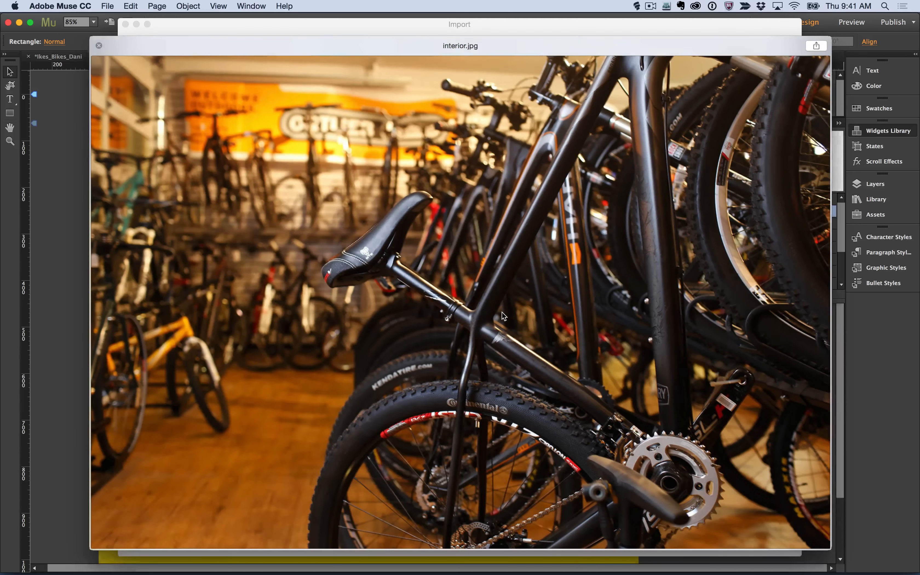
pyautogui.press('space')
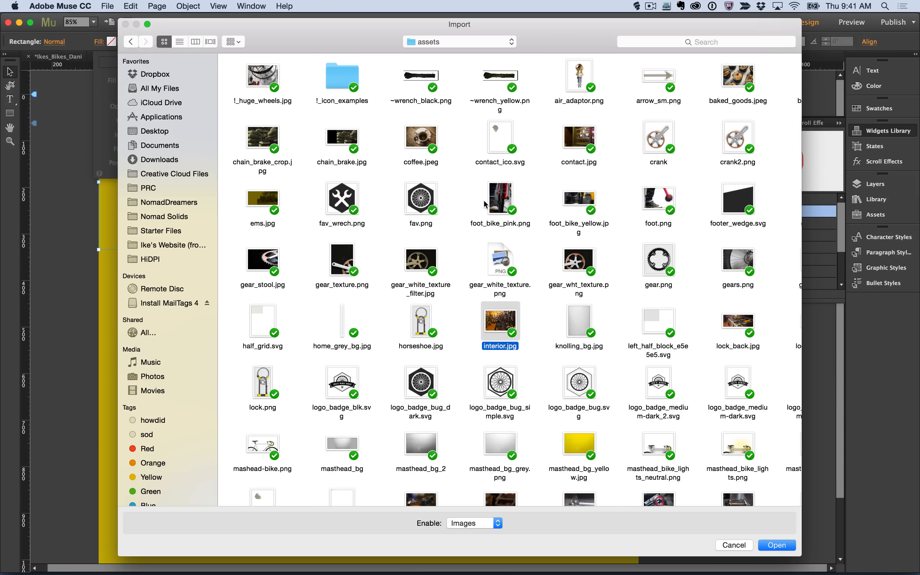
# Step: Show the assets folder as a detailed list with dates and sizes, sorted by file size with the largest first
pyautogui.click(500, 202)
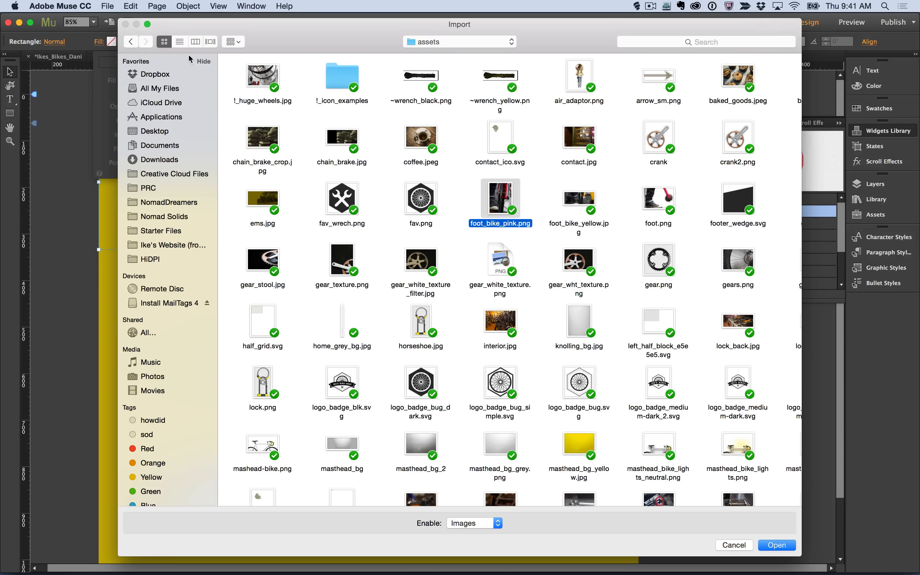
pyautogui.click(180, 41)
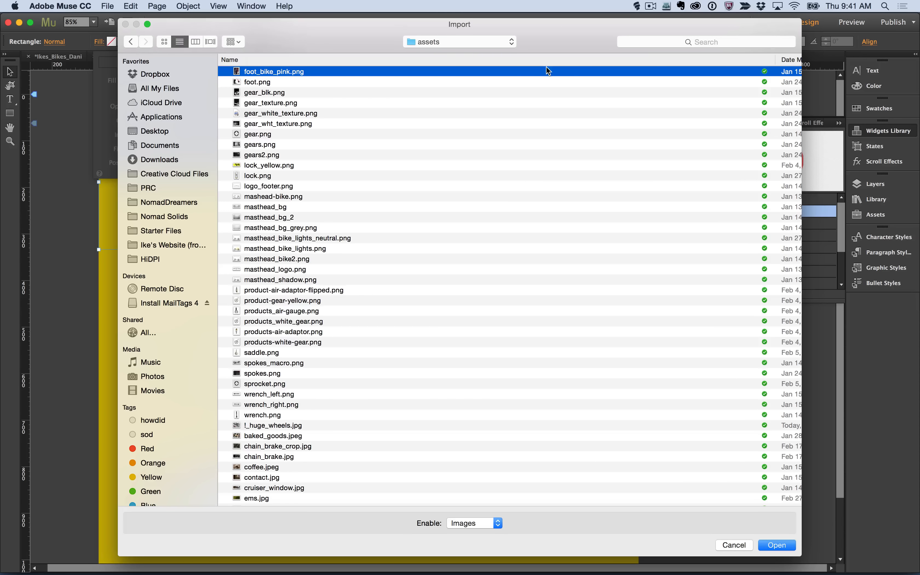
pyautogui.moveTo(776, 60); pyautogui.dragTo(441, 60)
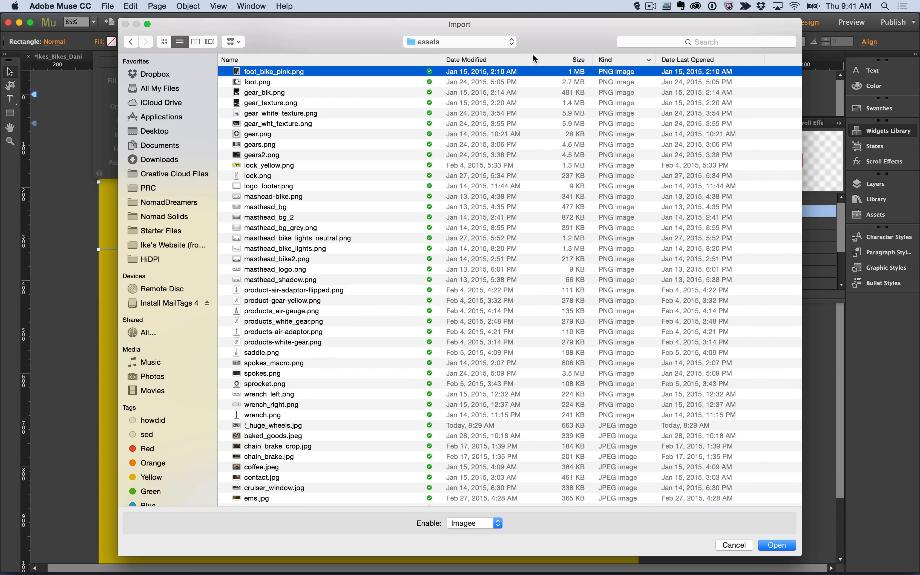
pyautogui.click(580, 59)
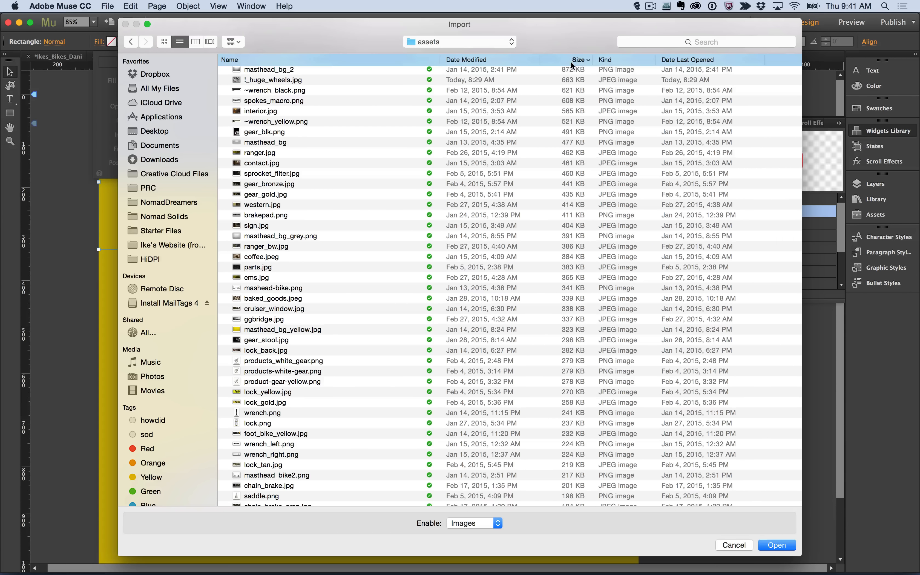
pyautogui.scroll(10, 564, 104)
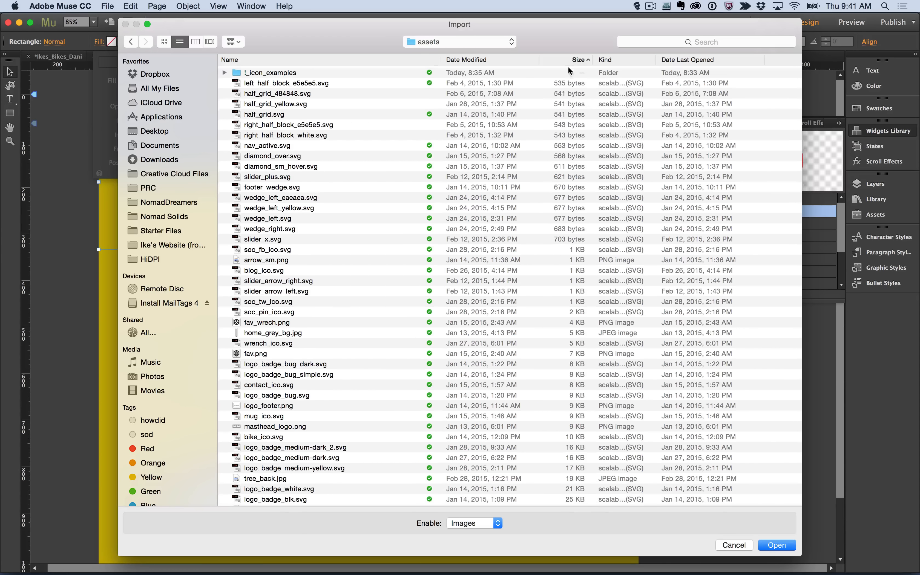
pyautogui.click(568, 60)
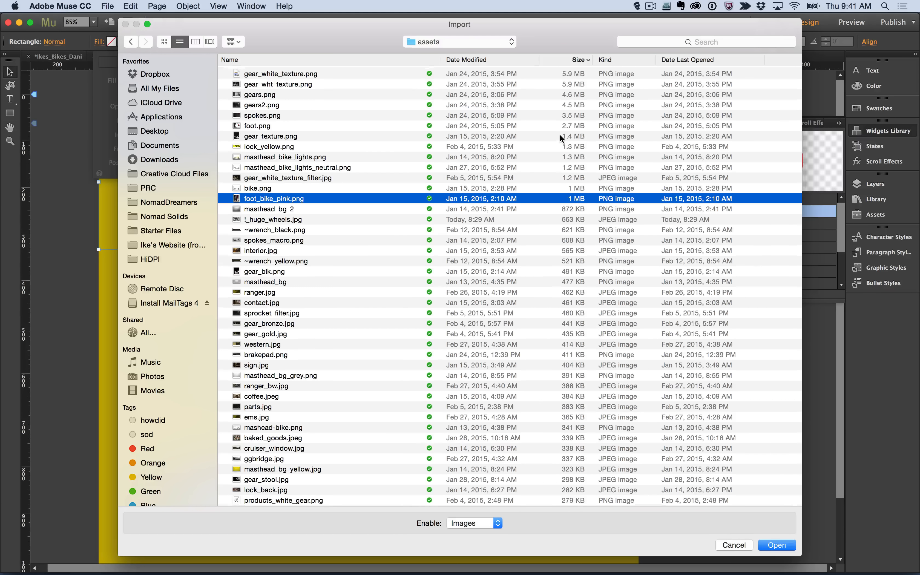
# Step: Preview gears.png and import it as the rectangle's fill image
pyautogui.click(268, 95)
pyautogui.press('space')
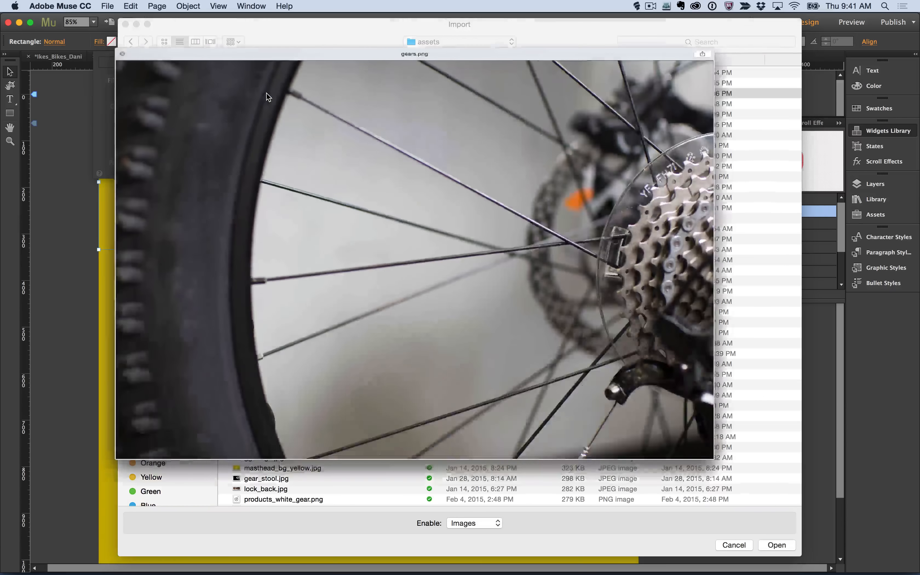
pyautogui.press('space')
pyautogui.press('Return')
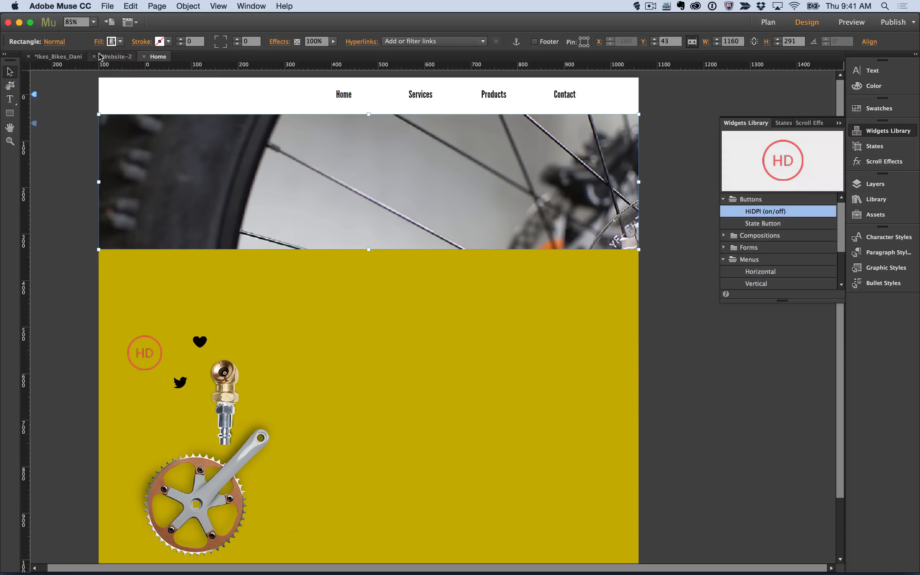
# Step: Set the fill image's fitting to Scale To Fill and extend the rectangle downward to a height of about 353 px
pyautogui.click(98, 42)
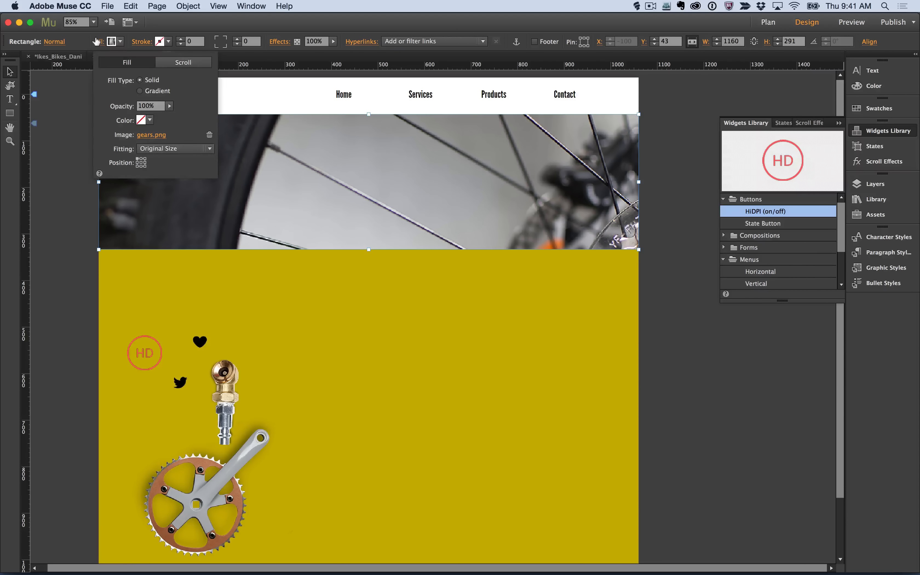
pyautogui.click(181, 149)
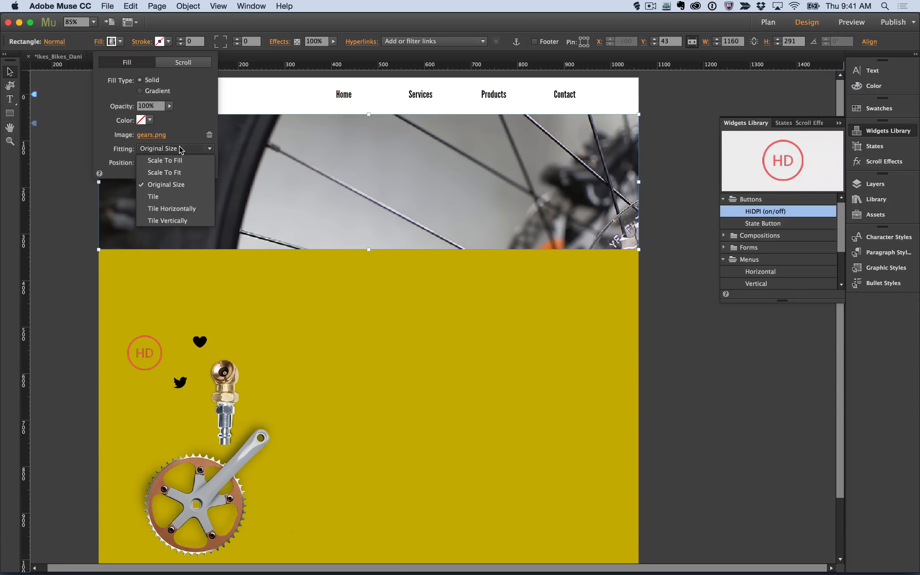
pyautogui.click(182, 161)
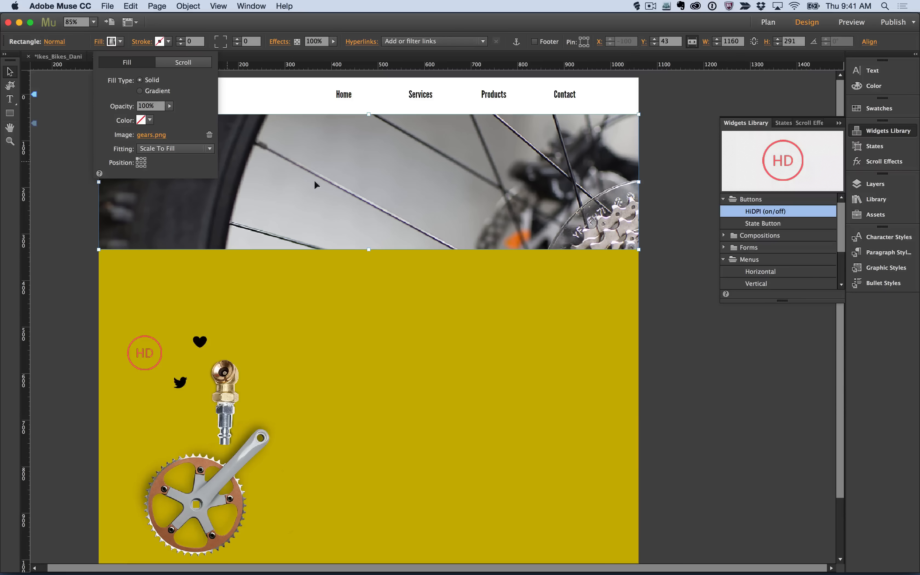
pyautogui.click(346, 197)
pyautogui.moveTo(368, 249); pyautogui.dragTo(367, 286)
# Step: Enable scroll motion for the rectangle's fill with initial and final vertical speeds of 0.8
pyautogui.click(99, 42)
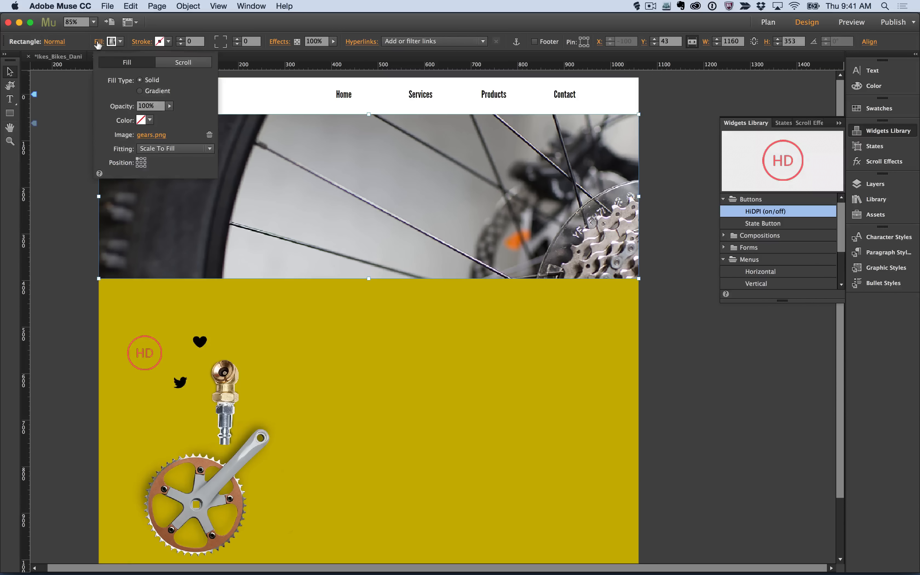
pyautogui.click(171, 62)
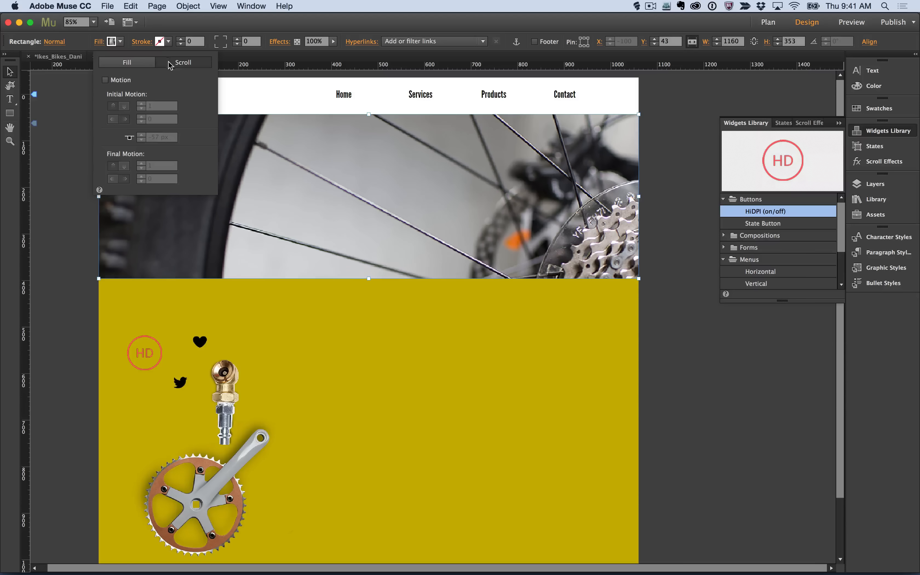
pyautogui.click(127, 81)
pyautogui.click(163, 106)
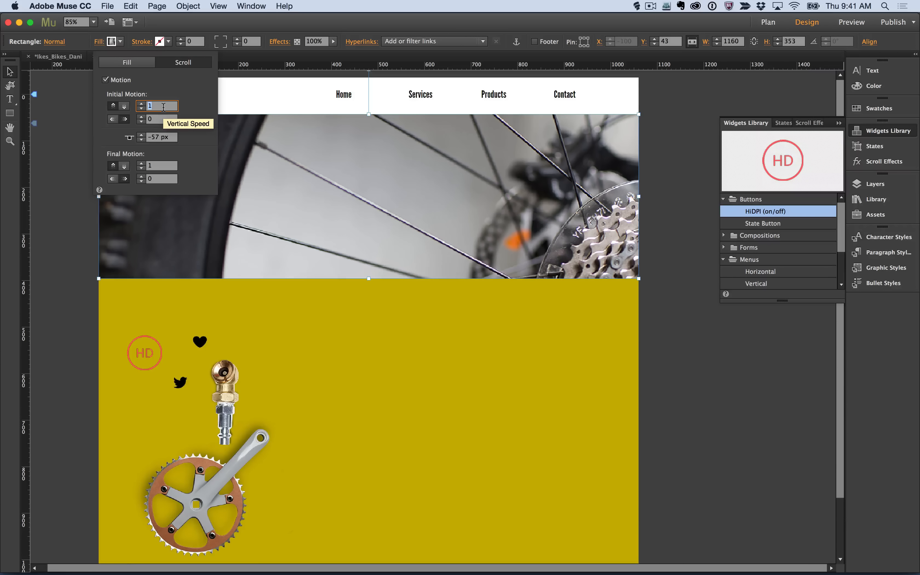
pyautogui.write('0.8')
pyautogui.press('Tab')
pyautogui.press('Tab')
pyautogui.click(159, 165)
pyautogui.write('.8')
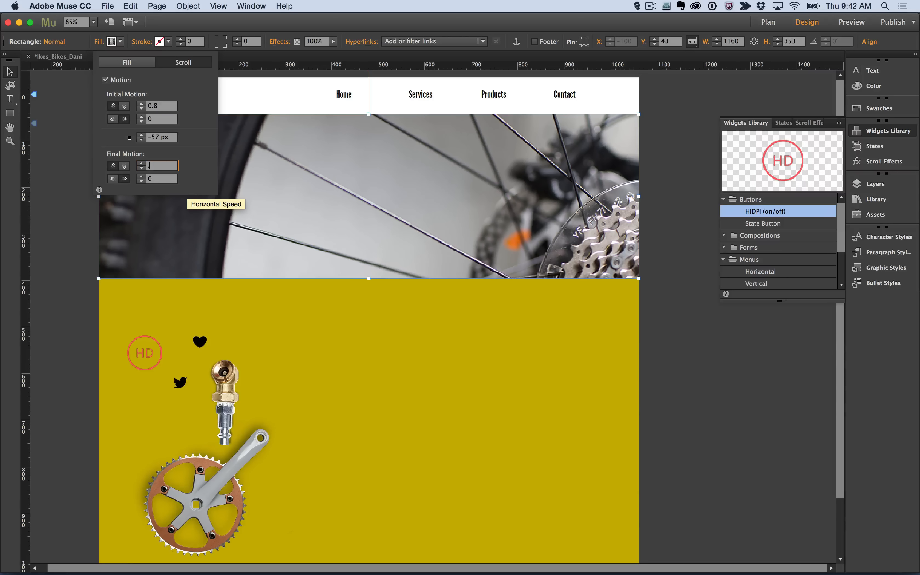
pyautogui.click(345, 366)
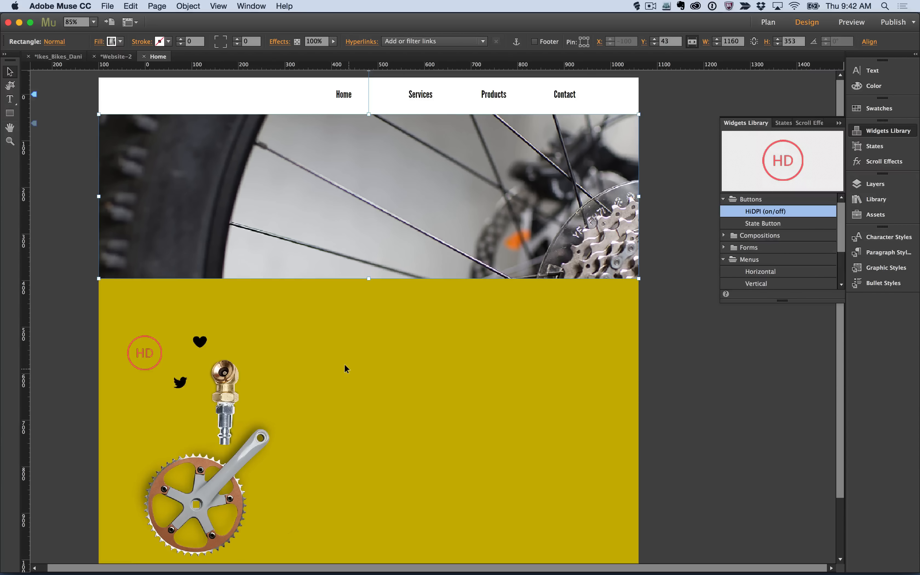
# Step: Preview the page in the browser and narrow the window to a little over half the screen width
pyautogui.press('super+shift+e')
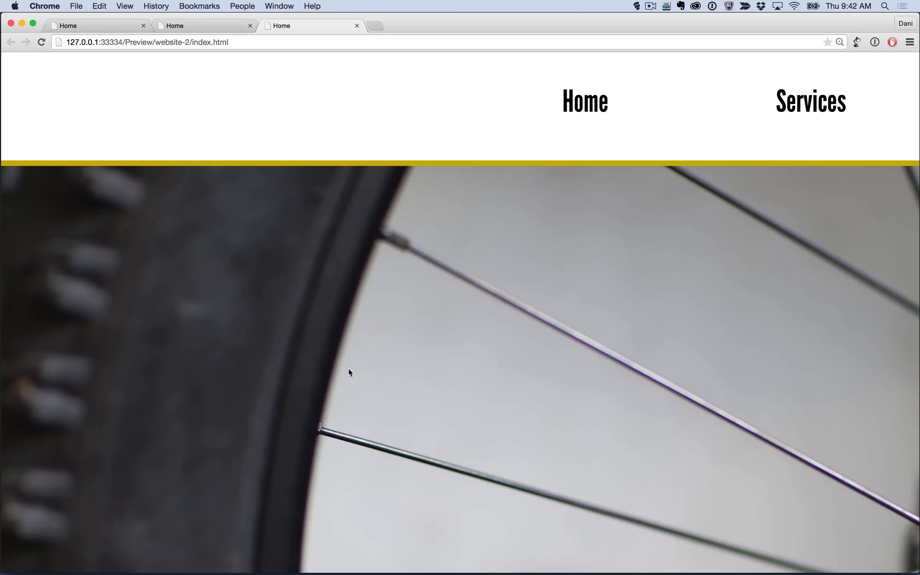
pyautogui.moveTo(917, 300); pyautogui.dragTo(516, 301)
pyautogui.scroll(-3, 428, 356)
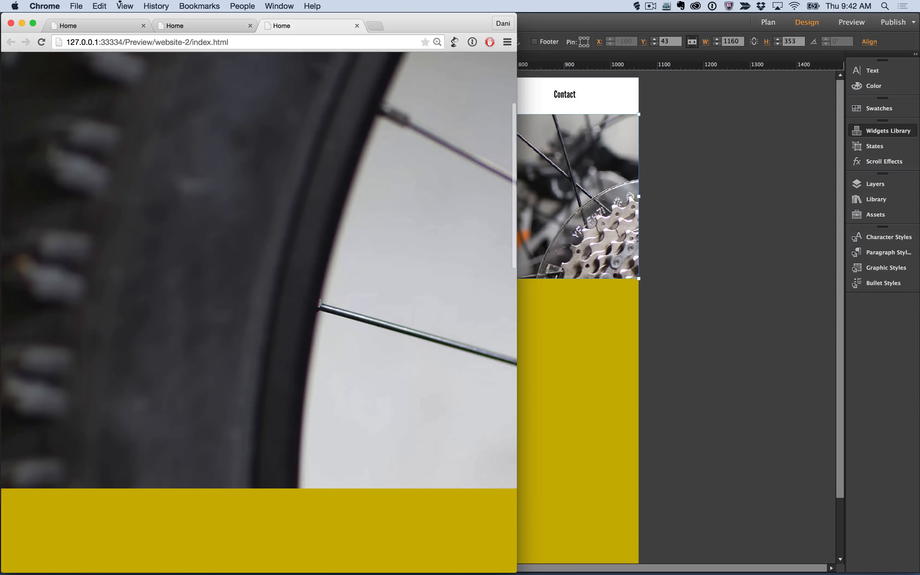
# Step: Reset the previewed page to actual size and widen the browser window to check how the image fill scales
pyautogui.click(125, 6)
pyautogui.click(139, 95)
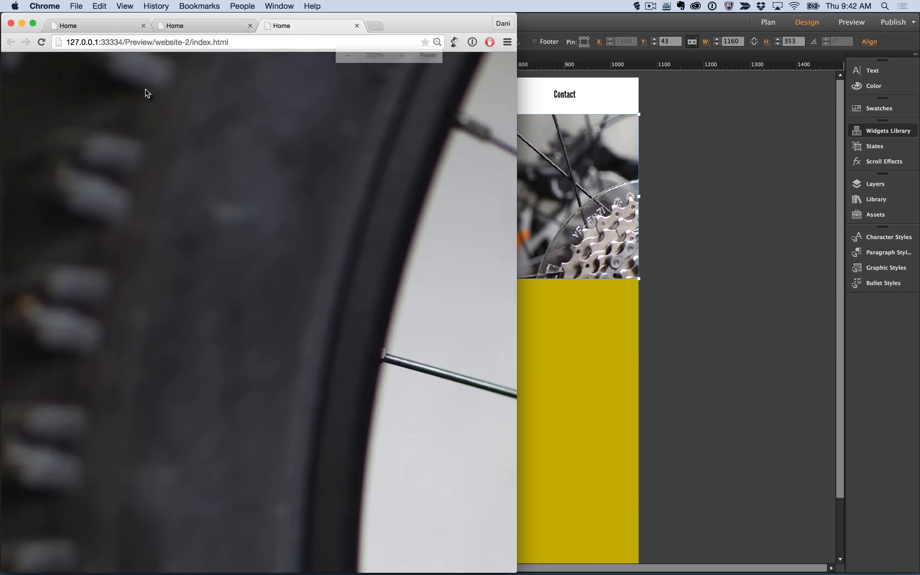
pyautogui.click(128, 5)
pyautogui.click(135, 84)
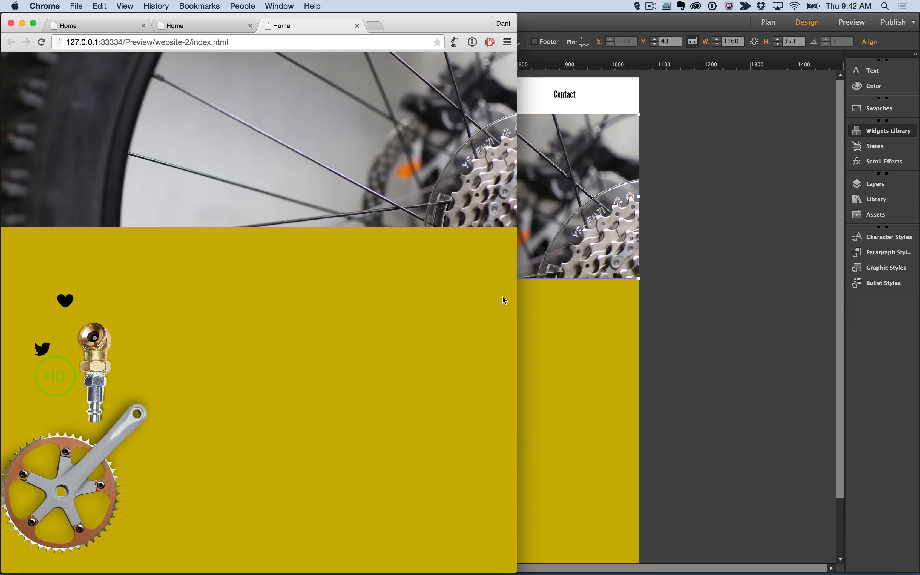
pyautogui.scroll(3, 489, 304)
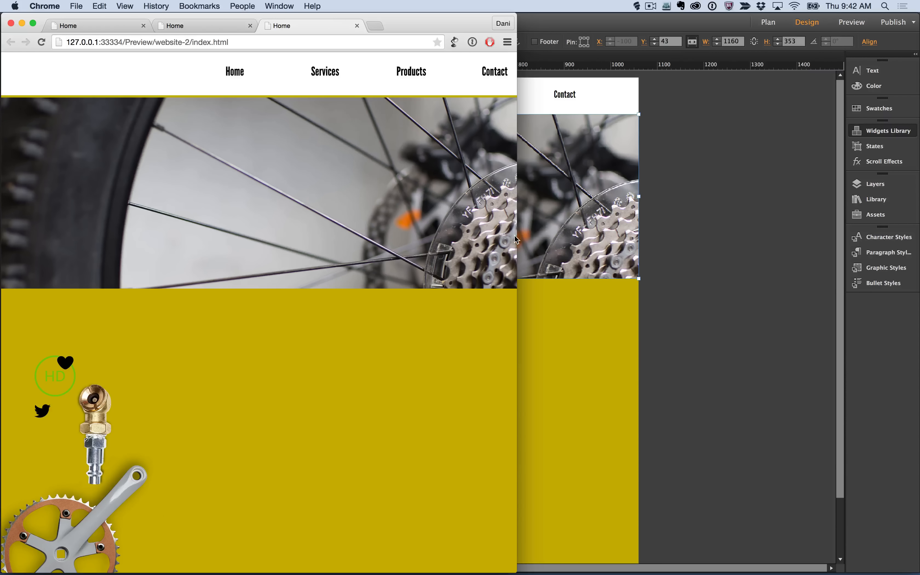
pyautogui.moveTo(518, 237); pyautogui.dragTo(715, 270)
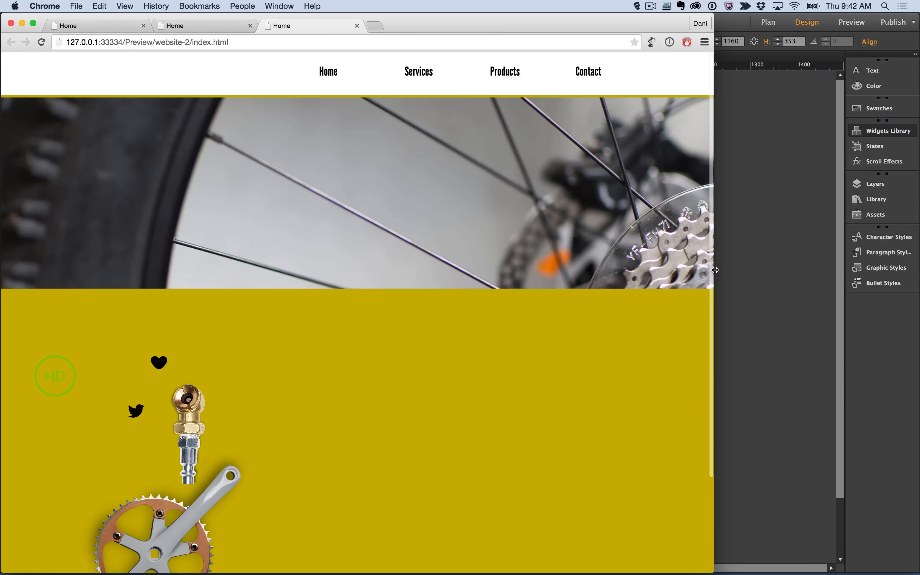
# Step: Switch back to Adobe Muse and choose a new Desktop folder named delete_me as the HTML export location
pyautogui.click(716, 272)
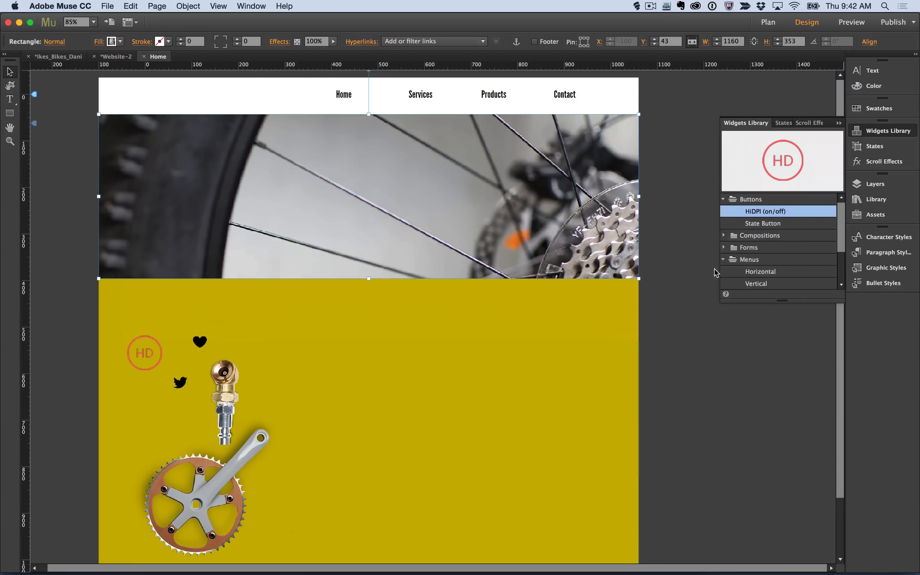
pyautogui.click(432, 351)
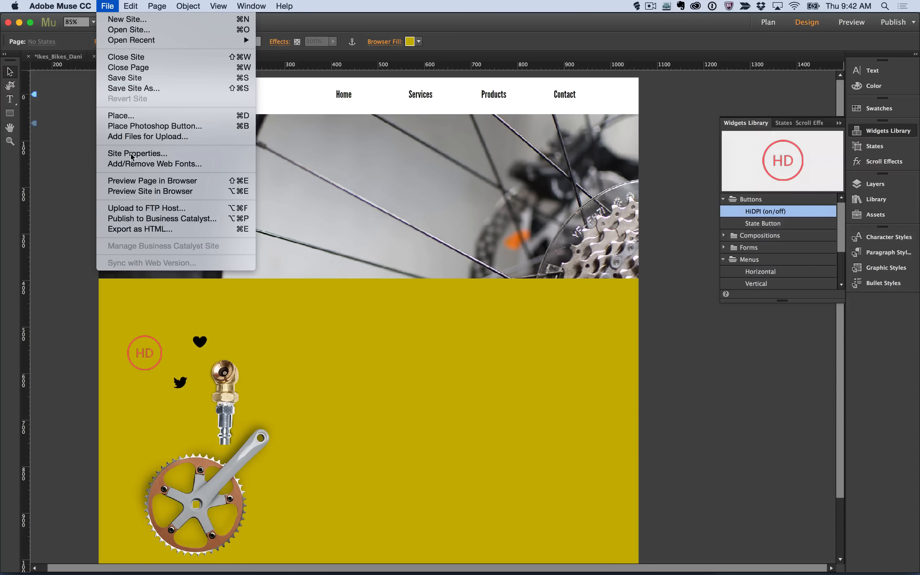
pyautogui.click(137, 230)
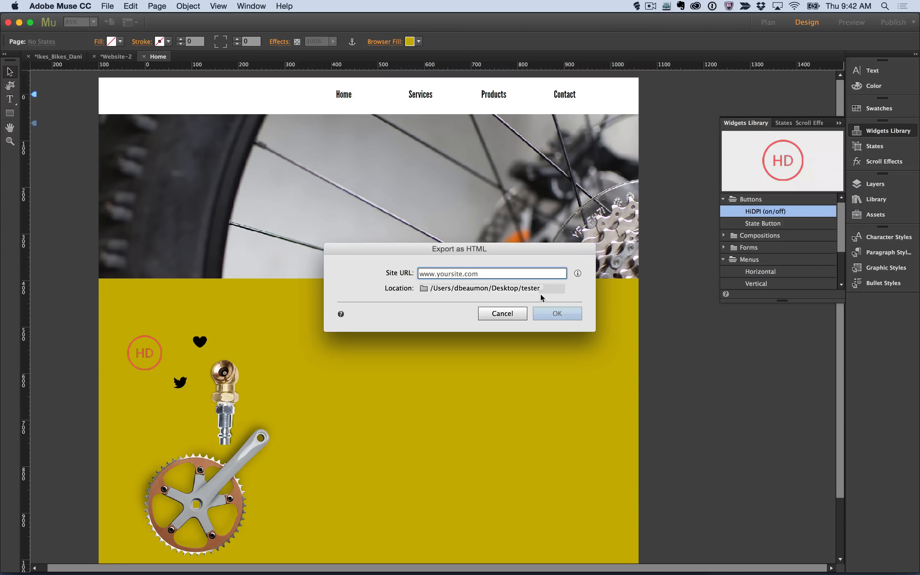
pyautogui.click(530, 290)
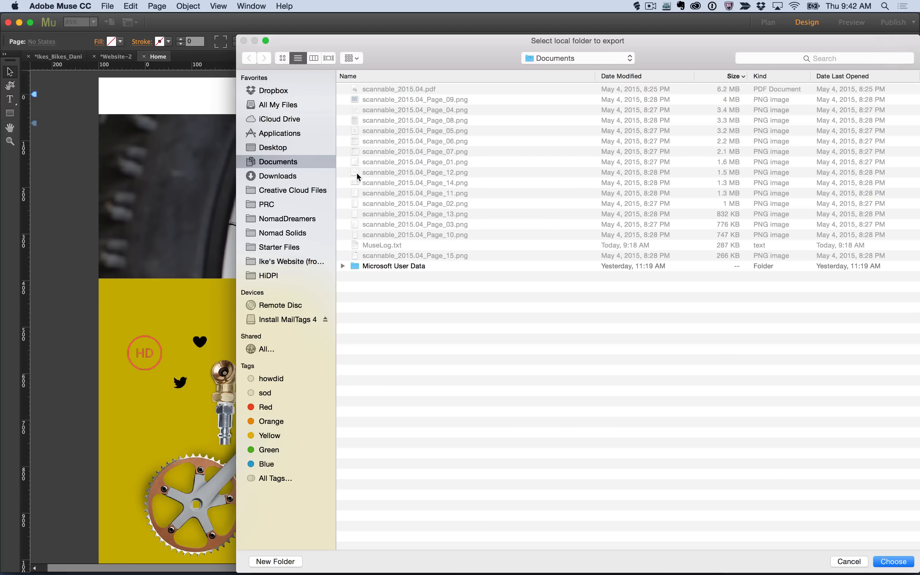
pyautogui.click(286, 148)
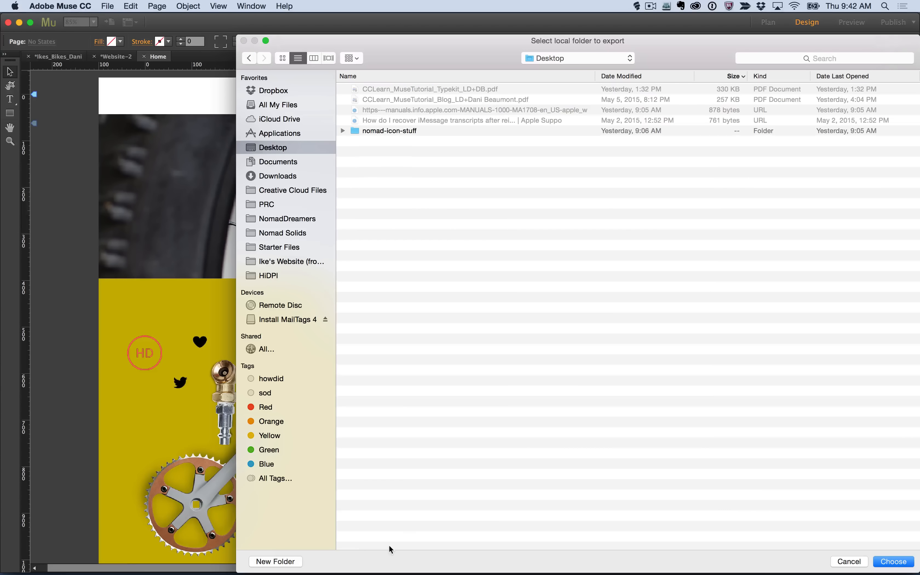
pyautogui.click(274, 562)
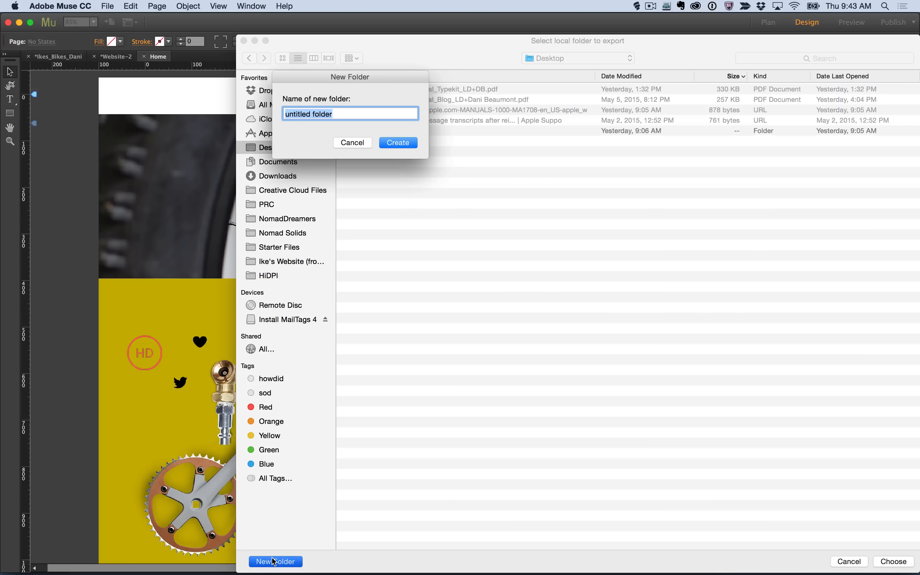
pyautogui.write('delete_me')
pyautogui.press('Return')
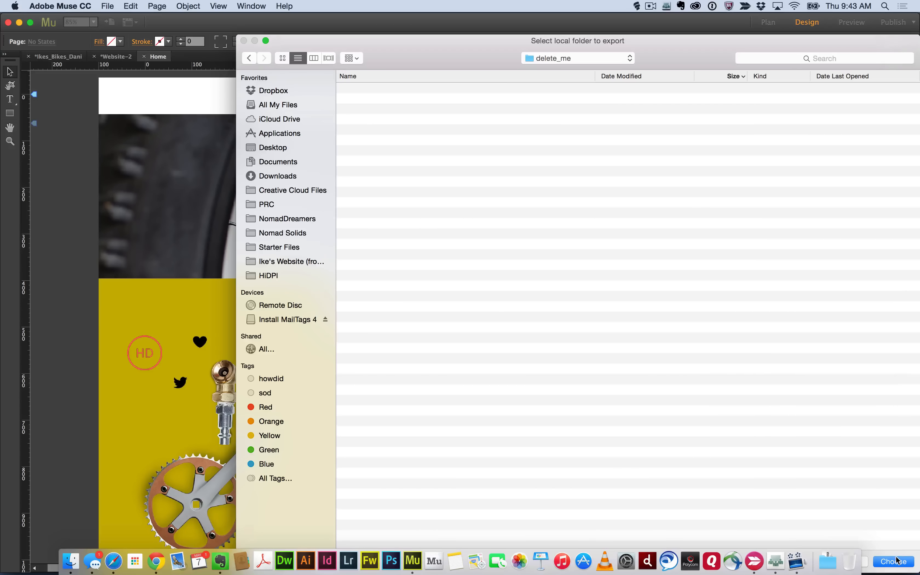
pyautogui.click(893, 561)
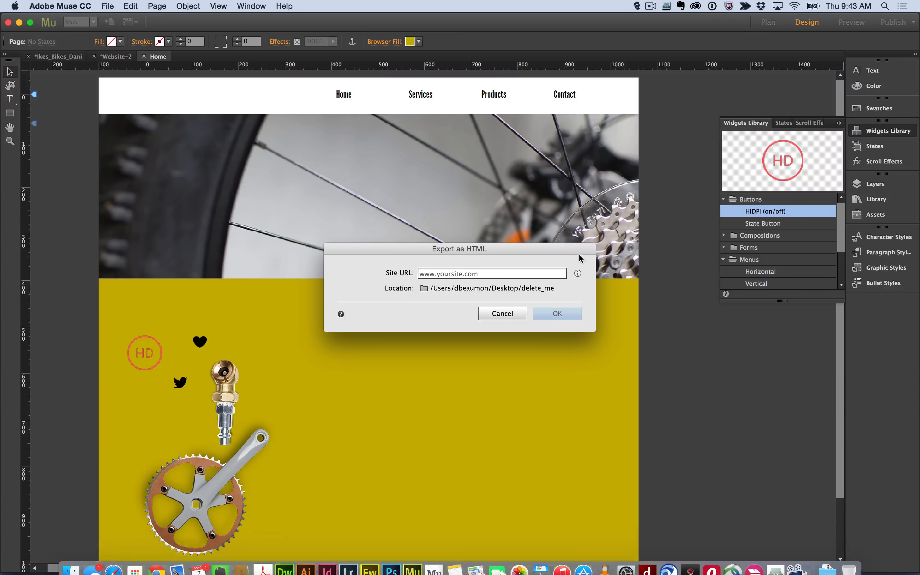
pyautogui.click(501, 276)
pyautogui.write('www')
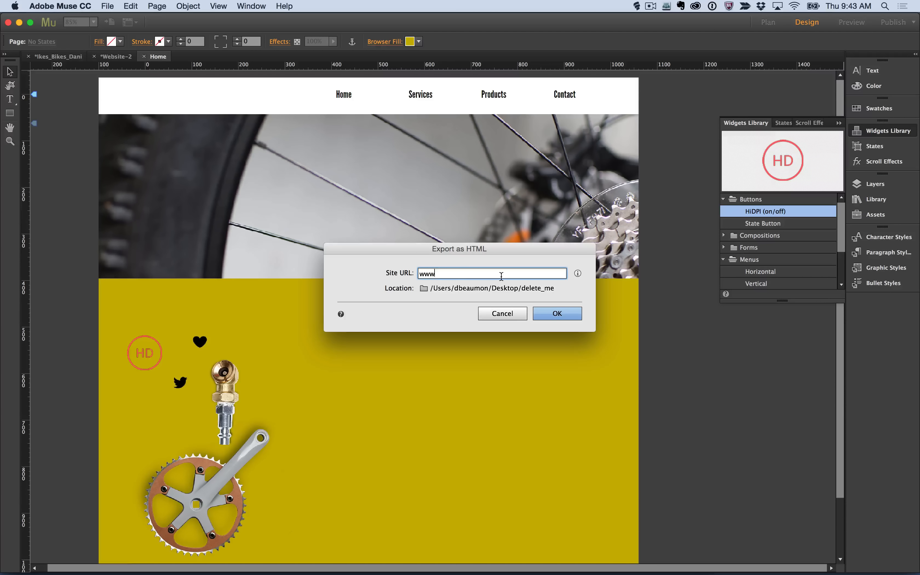
pyautogui.write('.nothing.com')
pyautogui.press('Return')
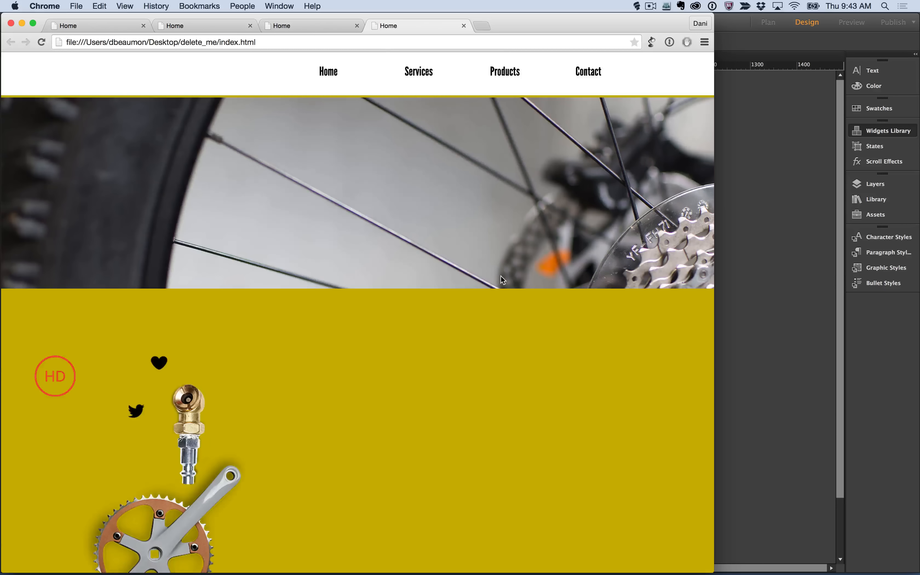
# Step: Switch to Finder, open the exported delete_me folder on the Desktop and move its window up and aside
pyautogui.press('super+Tab')
pyautogui.press('super+Tab')
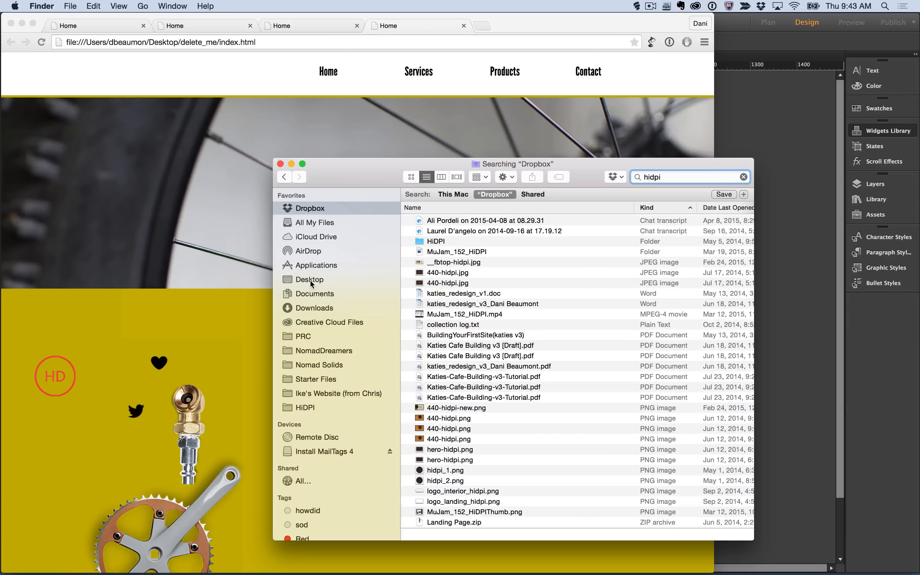
pyautogui.click(310, 282)
pyautogui.click(432, 229)
pyautogui.doubleClick(432, 230)
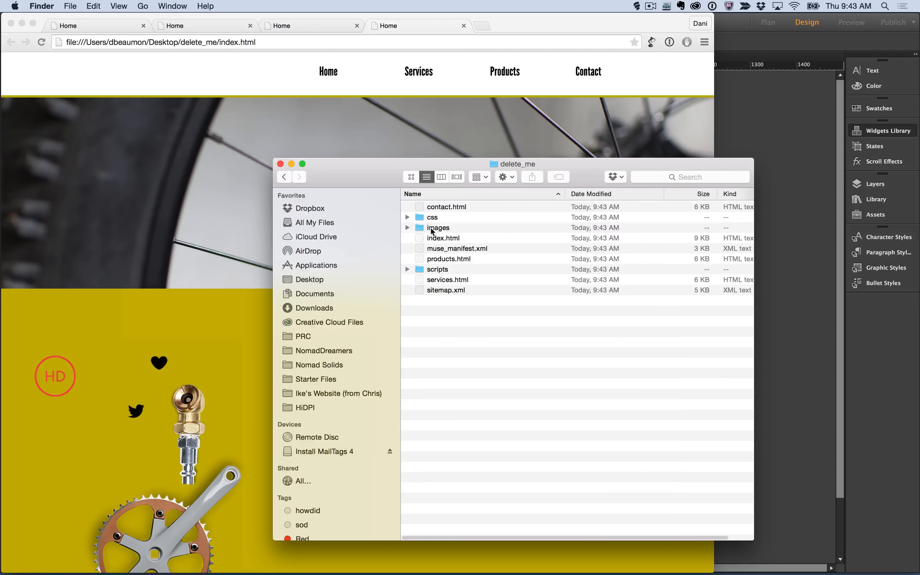
pyautogui.moveTo(354, 178); pyautogui.dragTo(441, 145)
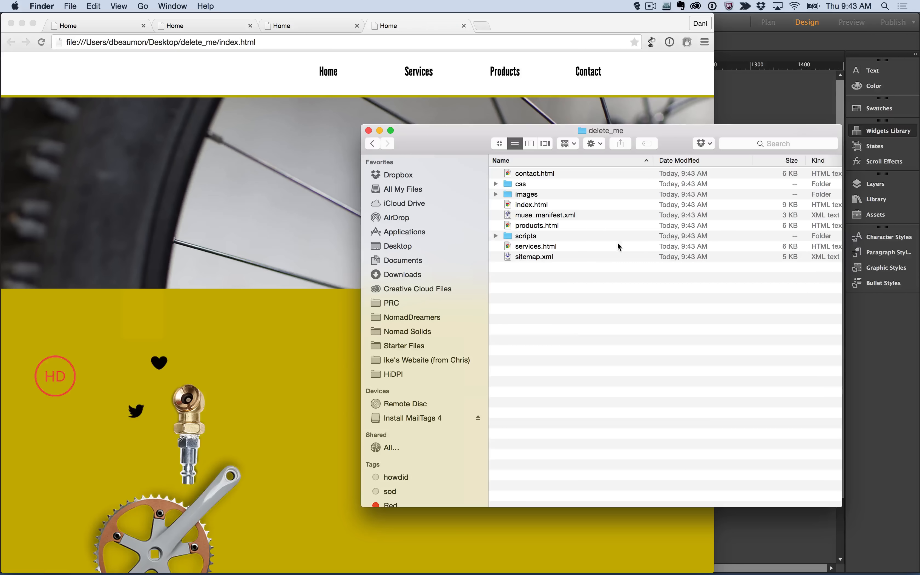
# Step: Switch to Chrome, open the page source of the exported index.html and examine the image tags and their HiDPI sources
pyautogui.click(275, 359)
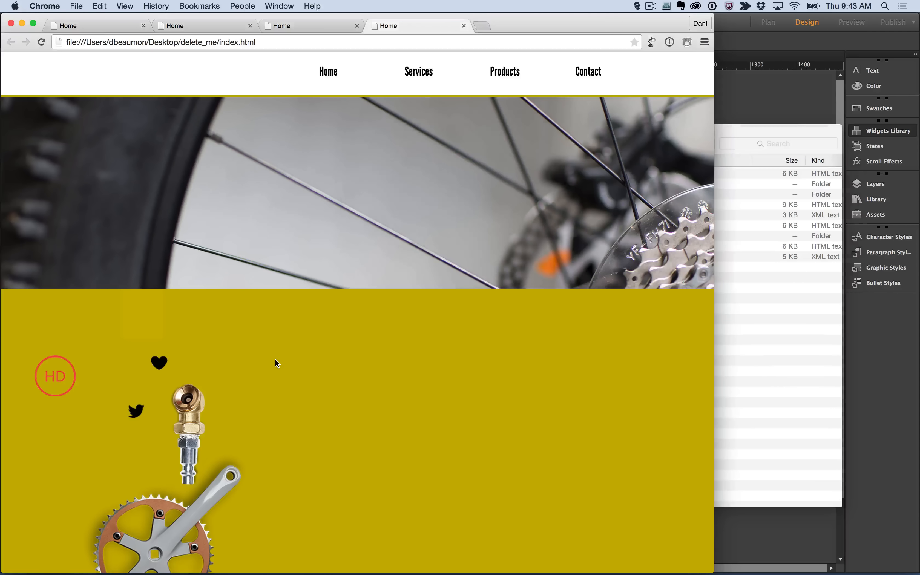
pyautogui.rightClick(275, 360)
pyautogui.click(353, 436)
pyautogui.scroll(-5, 354, 437)
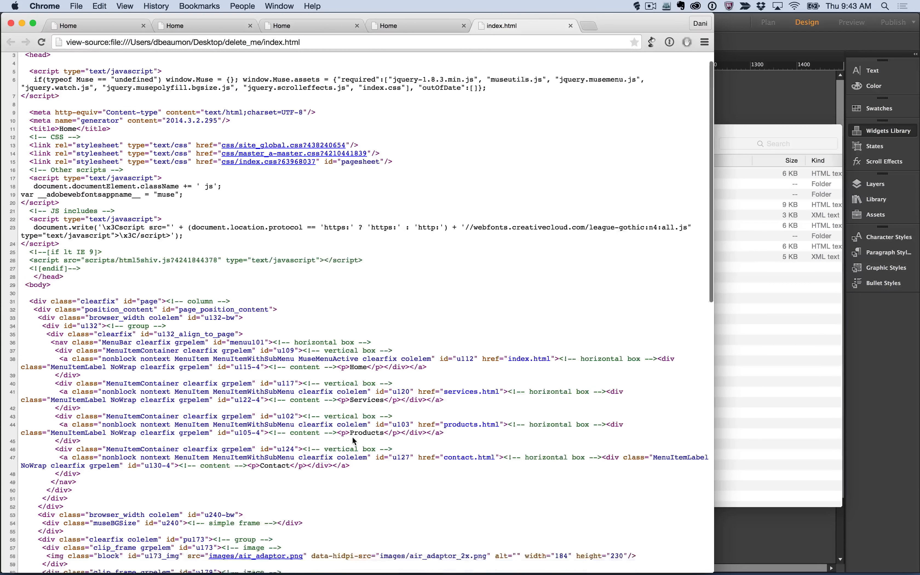
pyautogui.scroll(-4, 346, 363)
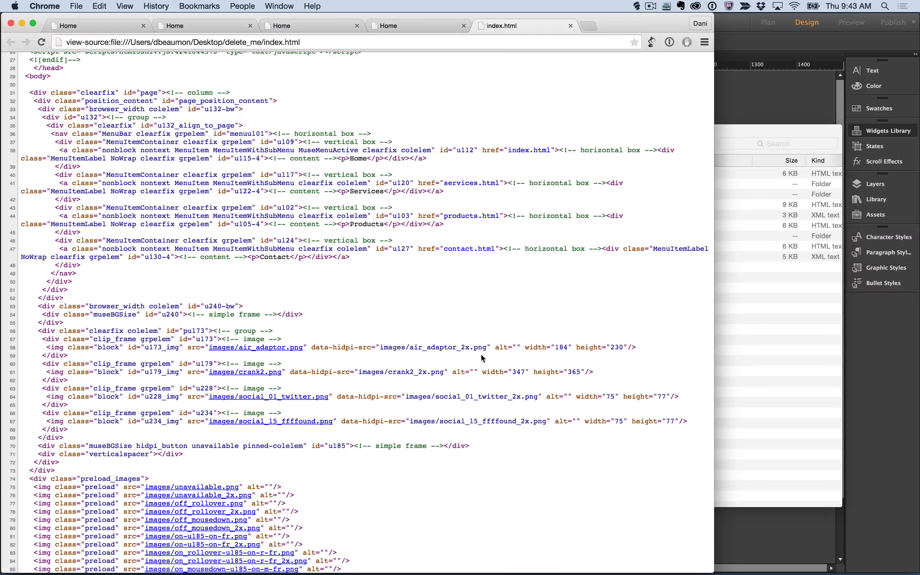
pyautogui.scroll(-1, 481, 355)
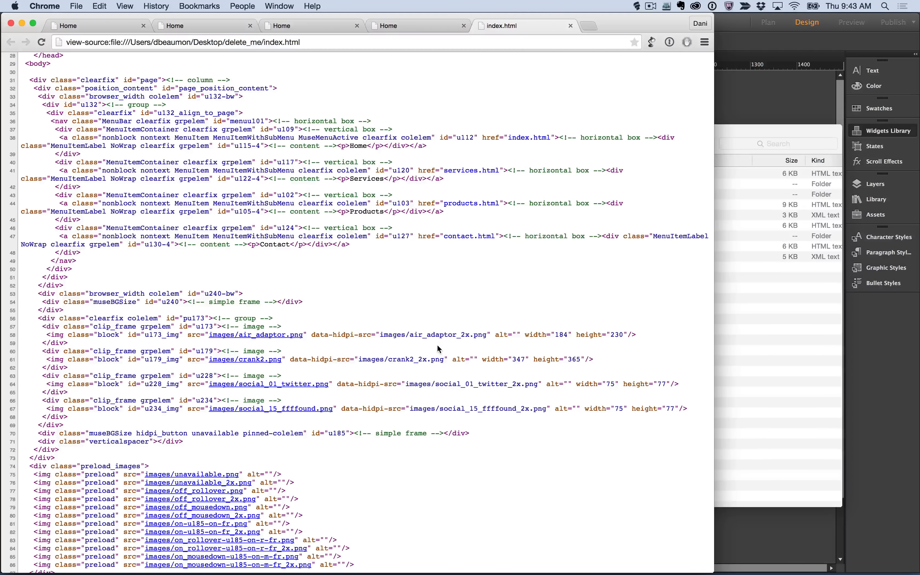
pyautogui.scroll(-2, 437, 349)
pyautogui.scroll(3, 438, 349)
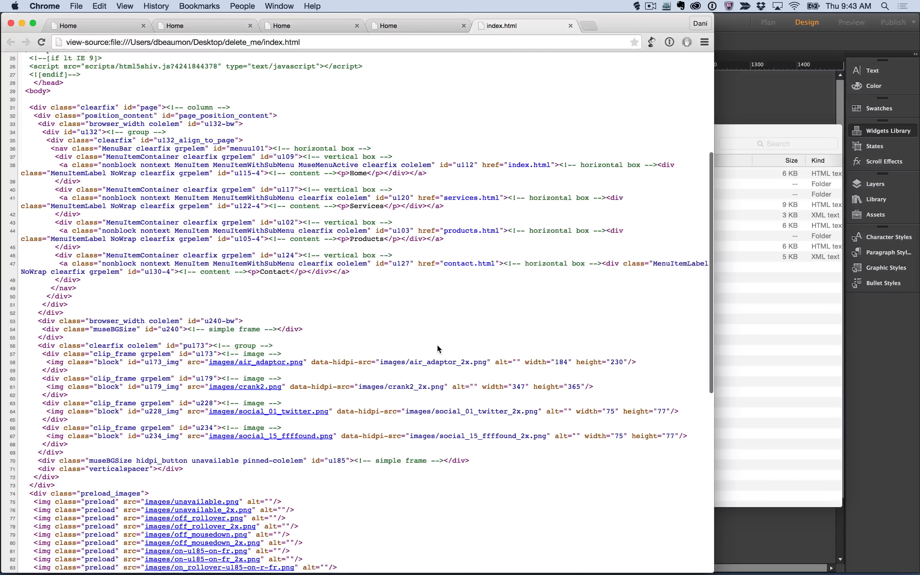
# Step: Switch back to Adobe Muse and dismiss the HTML export completion message
pyautogui.press('super+Tab')
pyautogui.press('super+Tab')
pyautogui.press('super+Tab')
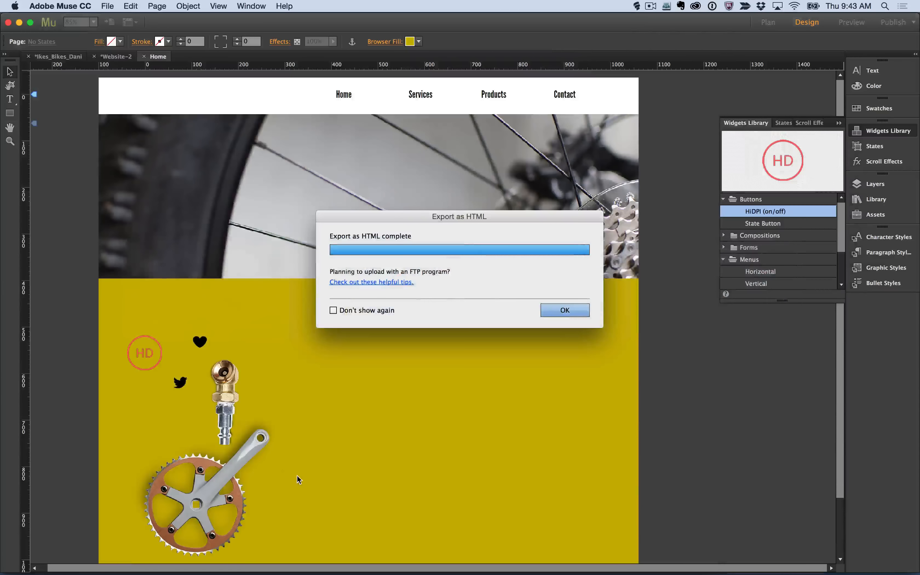
pyautogui.click(562, 309)
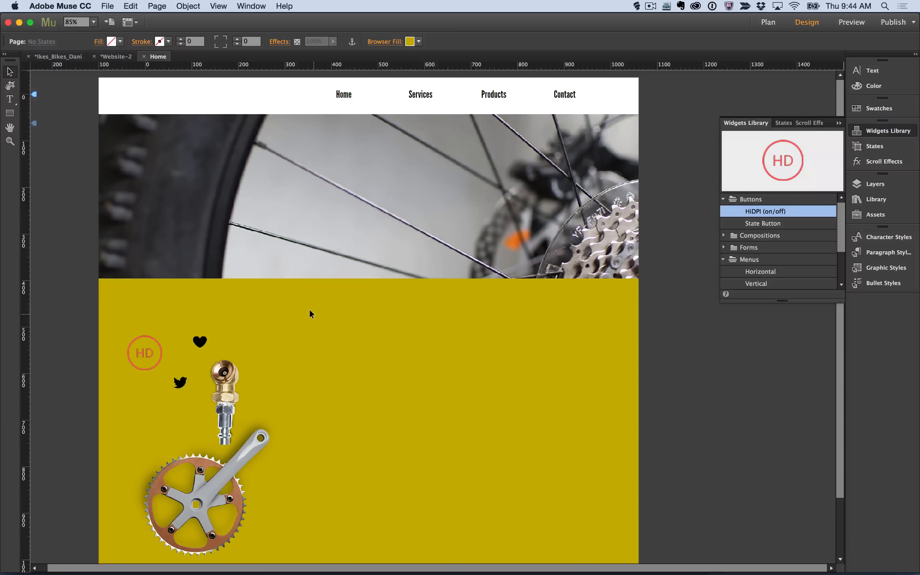
# Step: Place logo_badge_blk.svg from the assets folder at full size on the yellow area beside the bike part images
pyautogui.press('super+d')
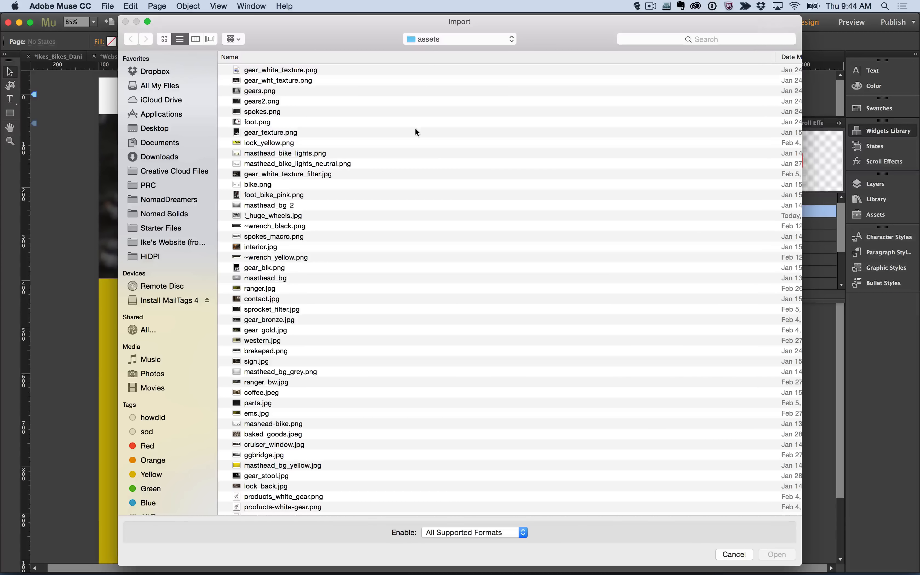
pyautogui.click(169, 39)
pyautogui.click(341, 332)
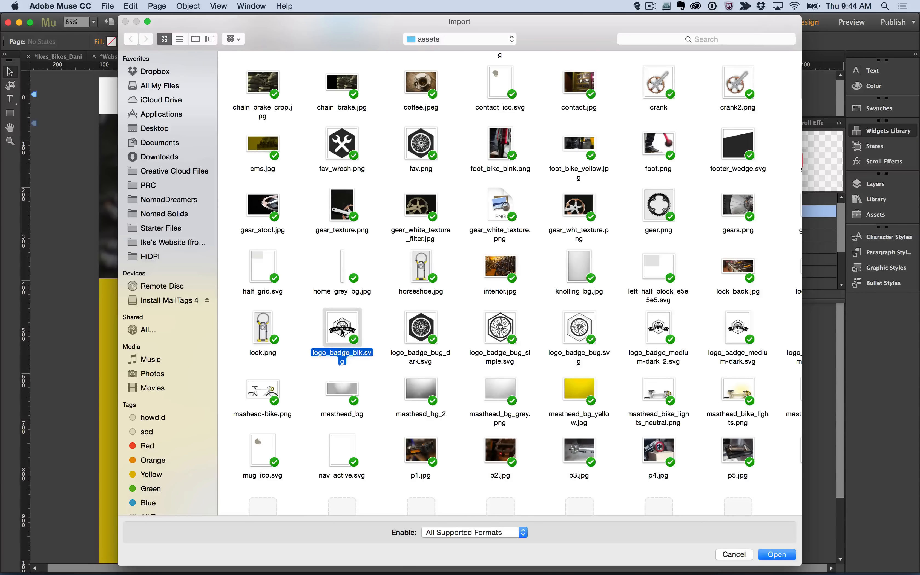
pyautogui.press('space')
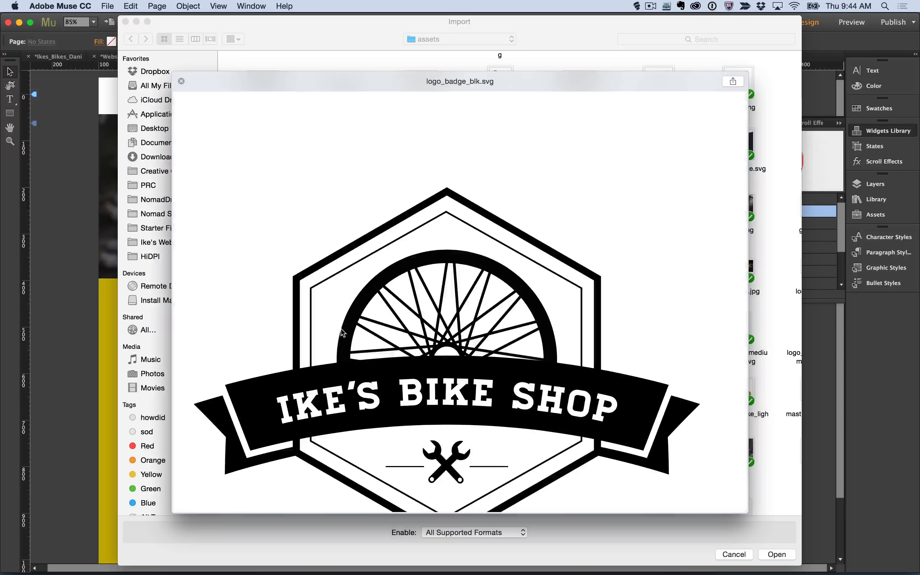
pyautogui.press('space')
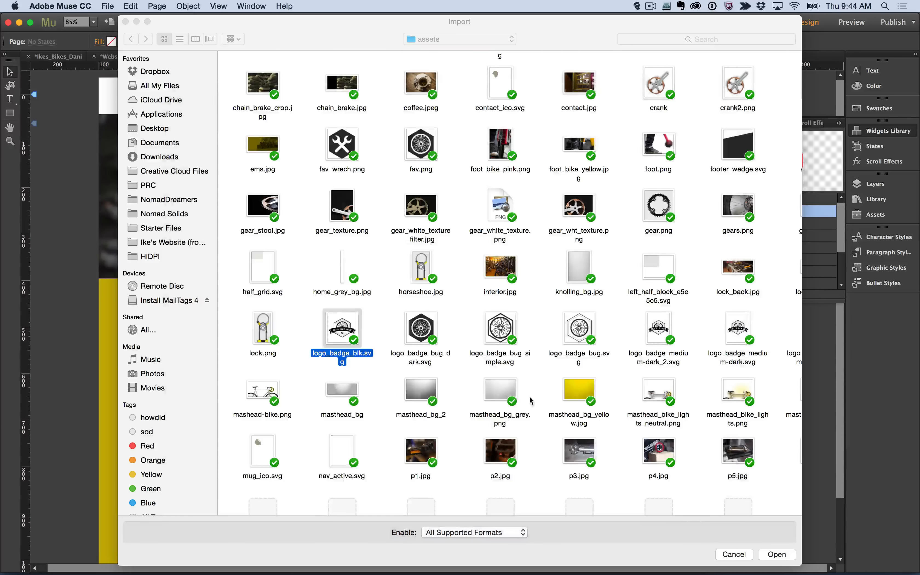
pyautogui.doubleClick(349, 335)
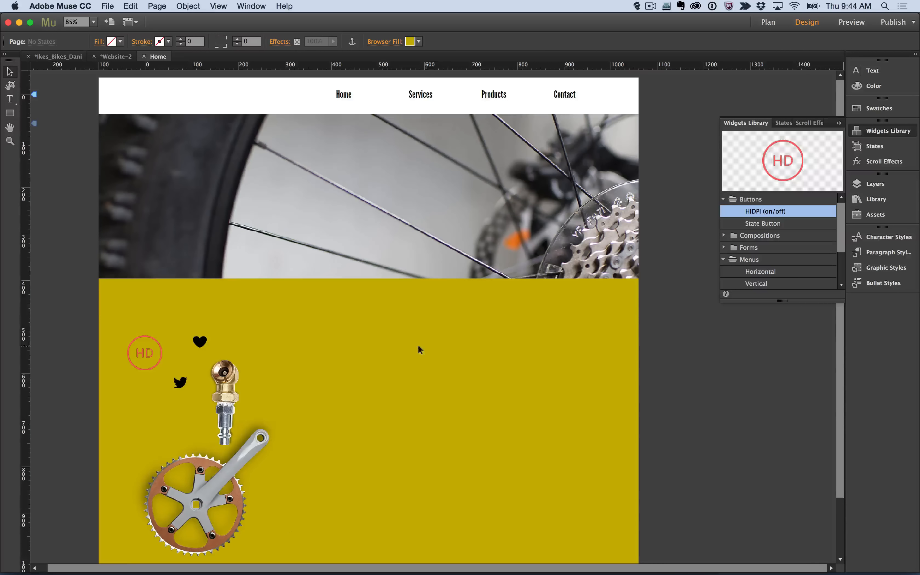
pyautogui.click(361, 332)
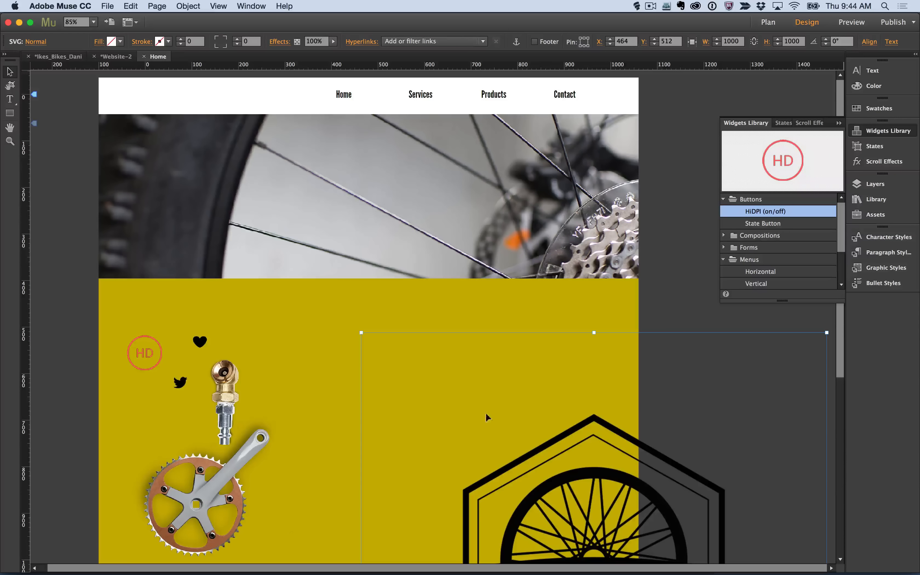
# Step: Scale the placed logo down to about 397 × 397 px and move it to about X 328, Y 440
pyautogui.moveTo(361, 333); pyautogui.dragTo(594, 504)
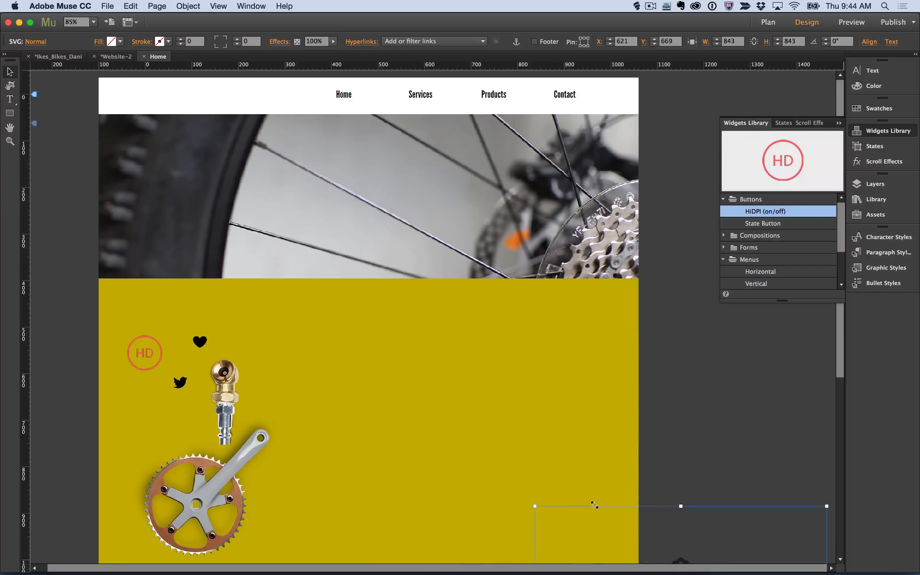
pyautogui.moveTo(692, 531); pyautogui.dragTo(462, 289)
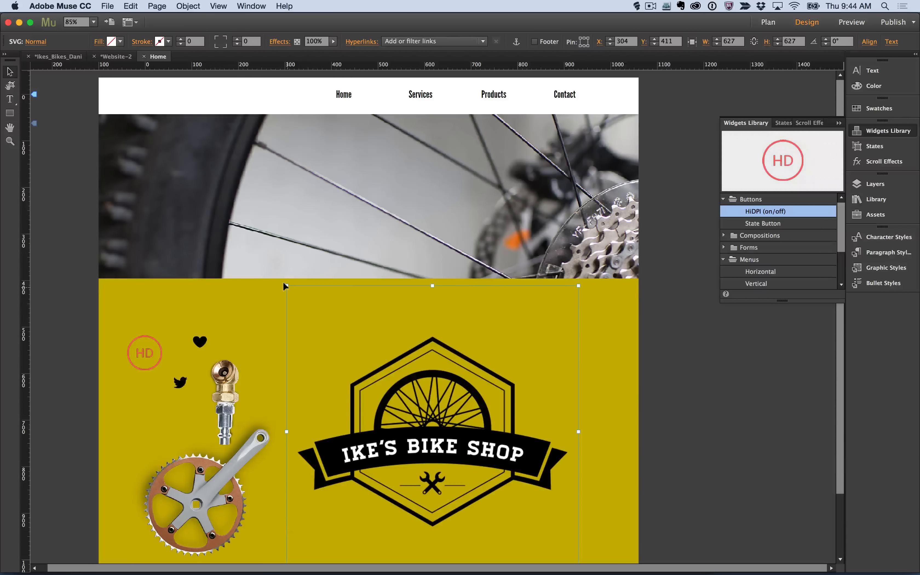
pyautogui.moveTo(286, 286); pyautogui.dragTo(394, 393)
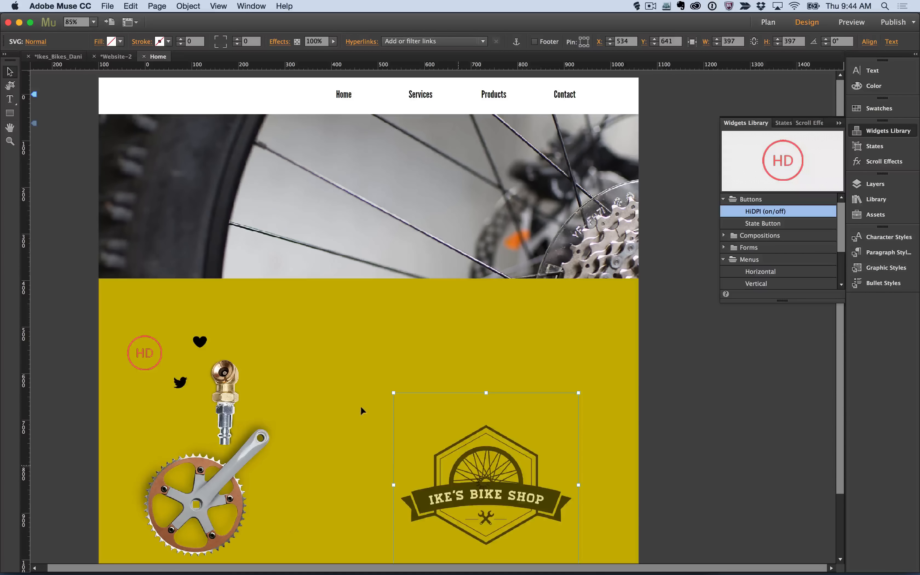
pyautogui.moveTo(453, 462); pyautogui.dragTo(360, 371)
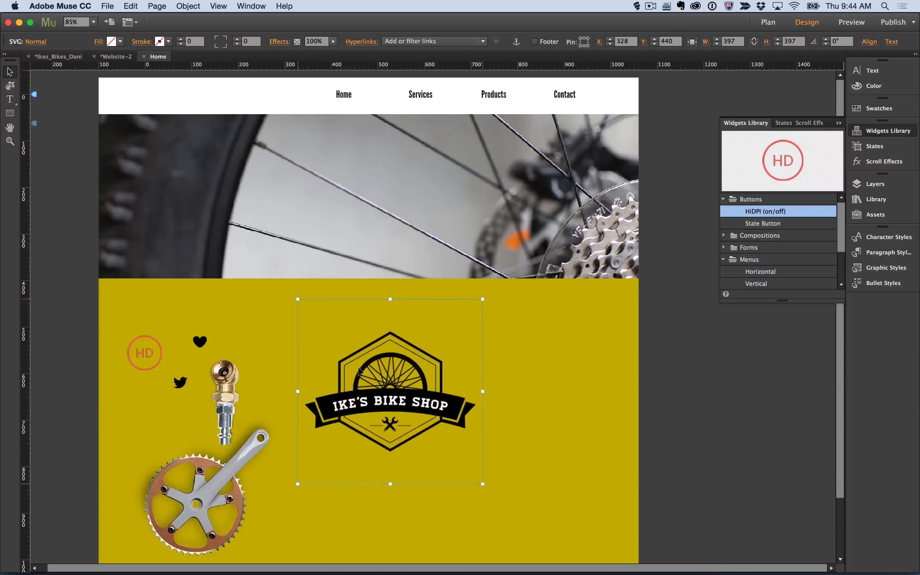
# Step: Reposition the Ike's Bike Shop logo below the wheel image, at about X 395, Y 448
pyautogui.click(525, 408)
pyautogui.click(352, 405)
pyautogui.moveTo(394, 390); pyautogui.dragTo(418, 414)
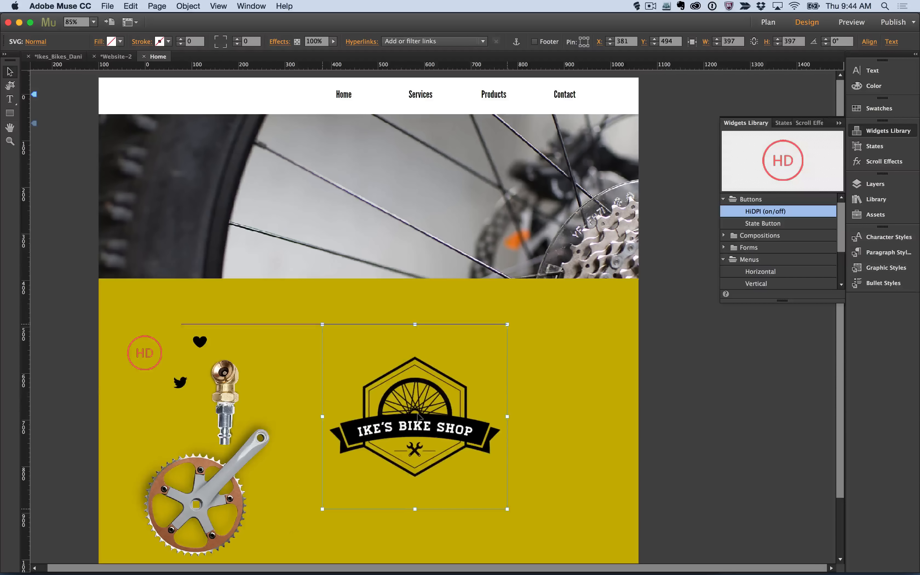
pyautogui.click(564, 418)
pyautogui.click(402, 406)
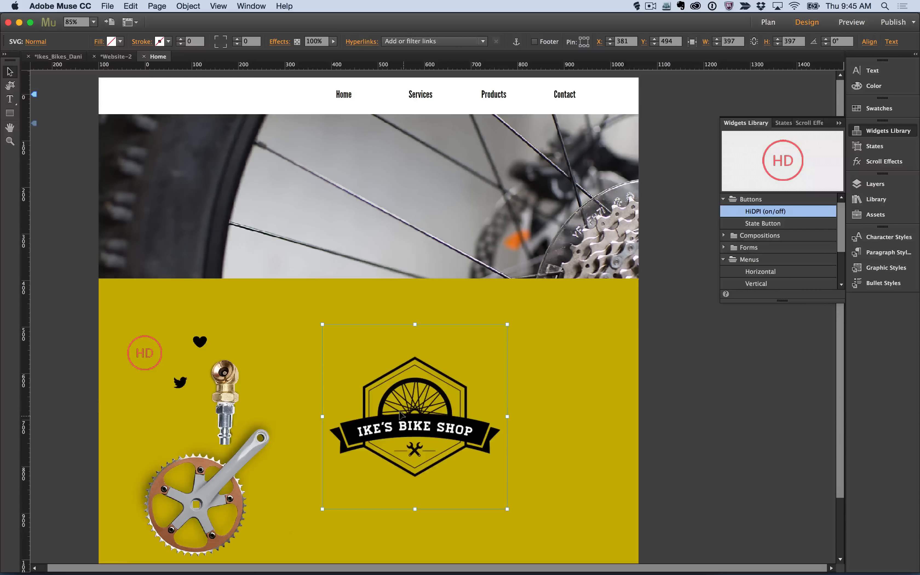
pyautogui.moveTo(394, 421); pyautogui.dragTo(407, 394)
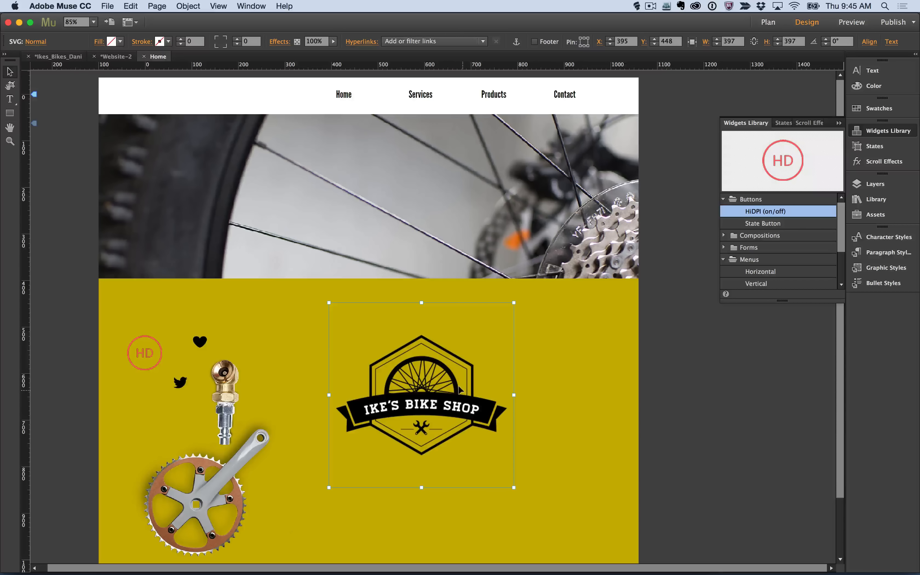
# Step: Give the logo the alternative text "Ikes Bike Shop, San Francisco" in its image properties
pyautogui.rightClick(424, 372)
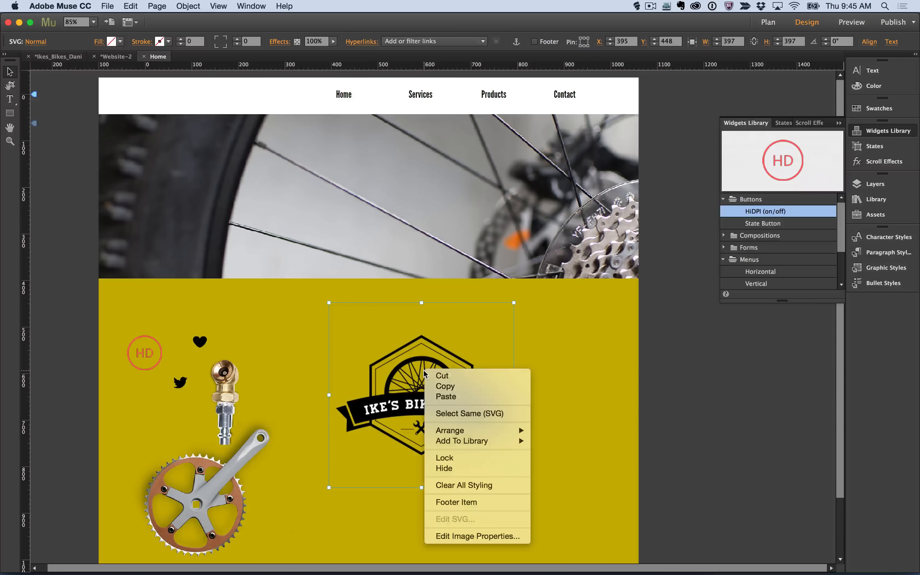
pyautogui.click(466, 536)
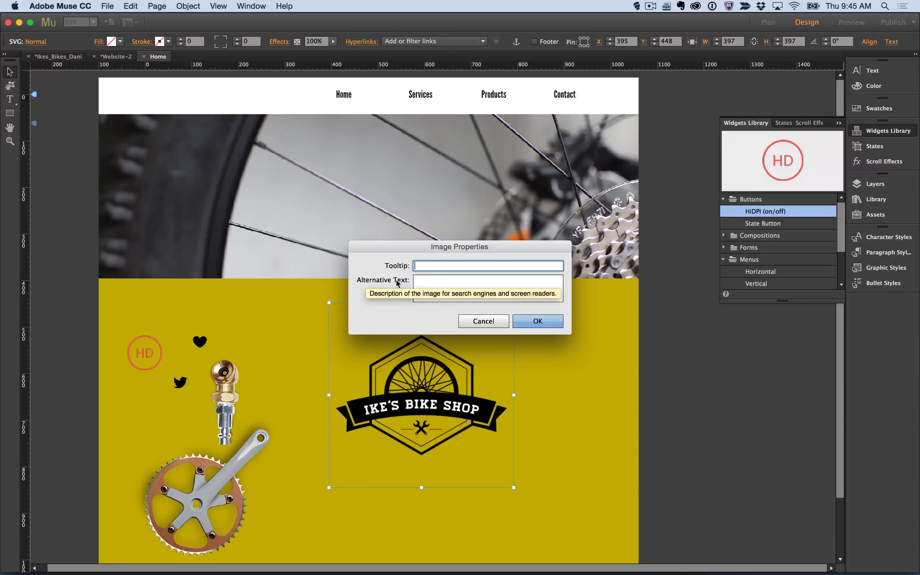
pyautogui.click(436, 278)
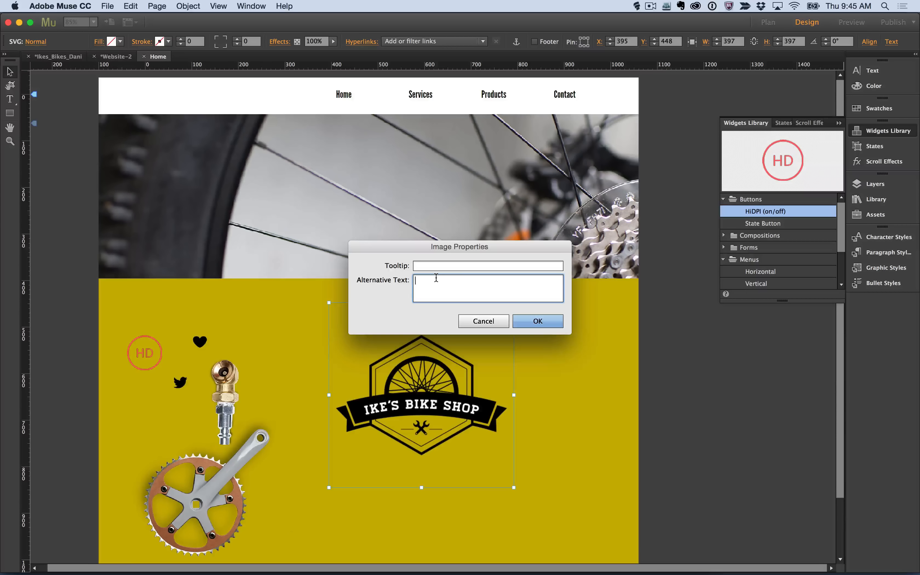
pyautogui.write('Ik')
pyautogui.press('BackSpace')
pyautogui.press('BackSpace')
pyautogui.write('Ikes Bike Shop, San Francisco')
pyautogui.click(520, 322)
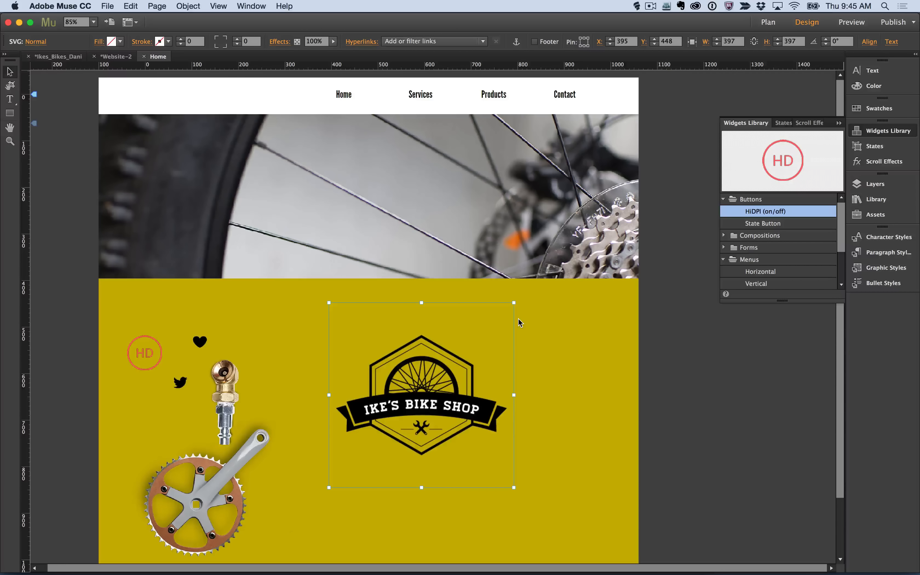
# Step: Preview the Home page in the browser and open the source of the previewed page
pyautogui.press('super+shift+e')
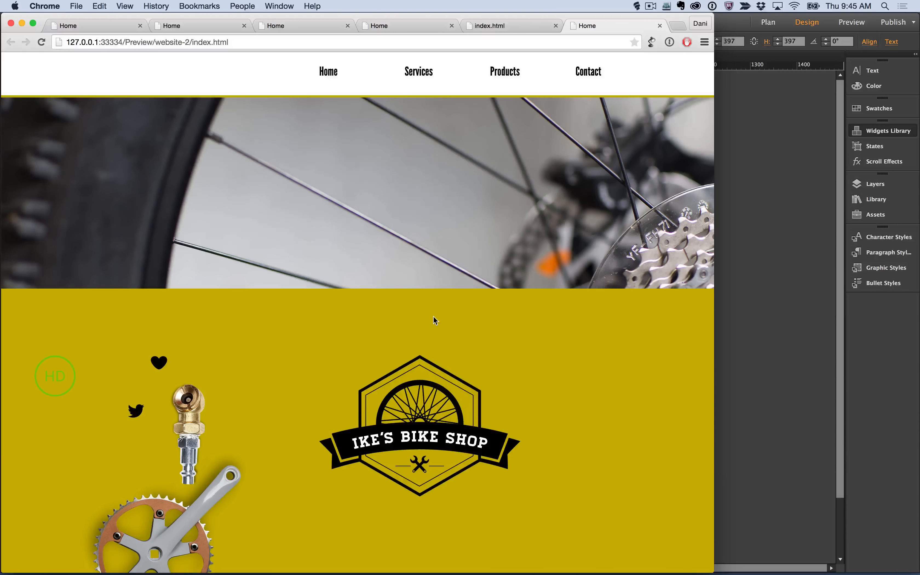
pyautogui.rightClick(433, 317)
pyautogui.click(332, 357)
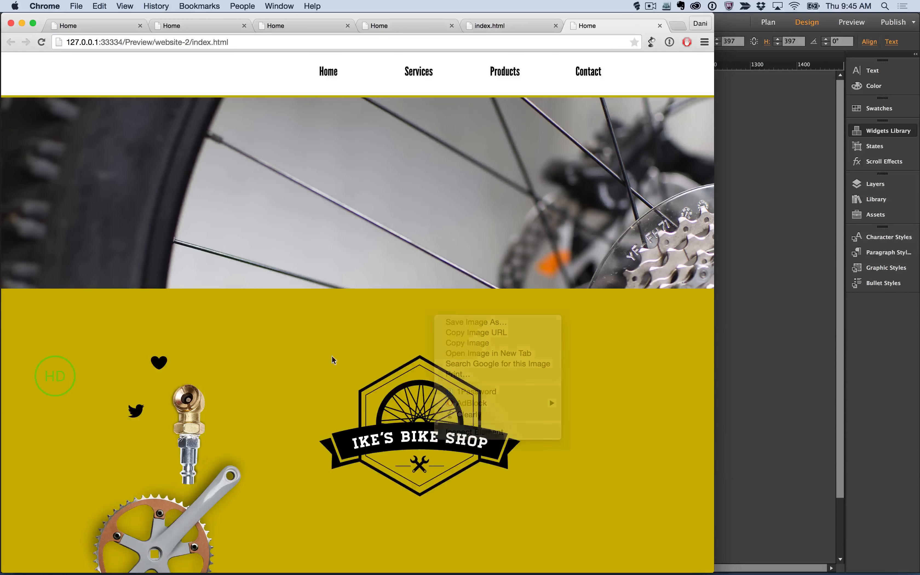
pyautogui.rightClick(273, 381)
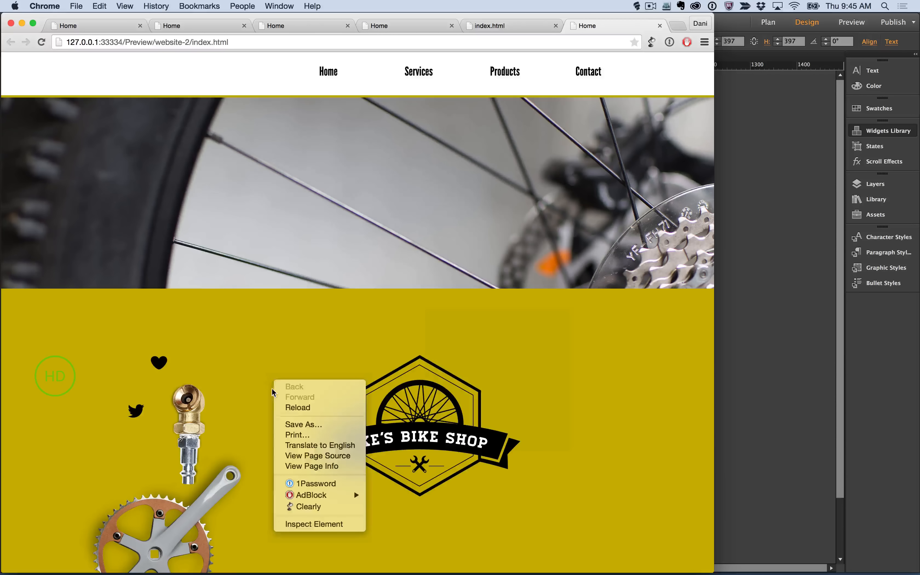
pyautogui.click(343, 457)
# Step: Search the page source for "ike" and highlight the alternative text in the logo's SVG image tag
pyautogui.press('super+f')
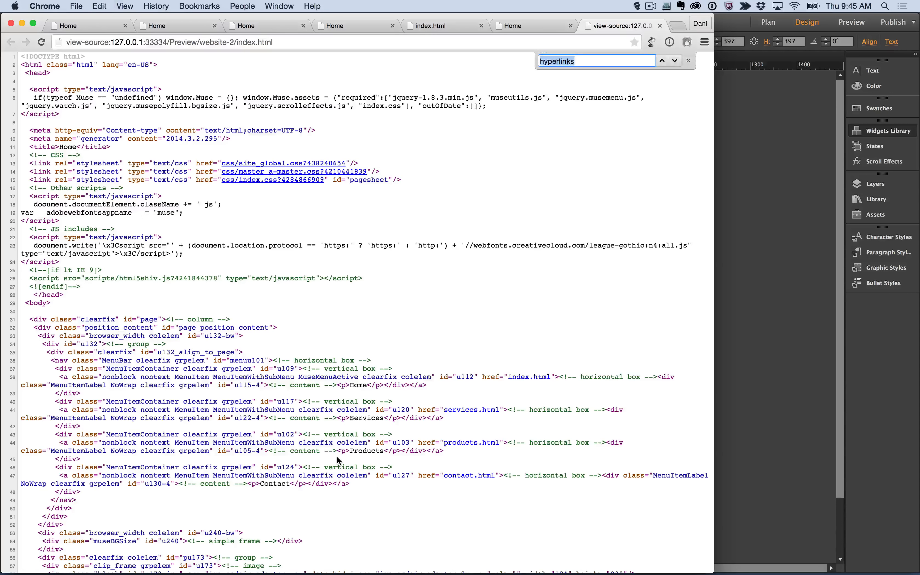
pyautogui.write('ike')
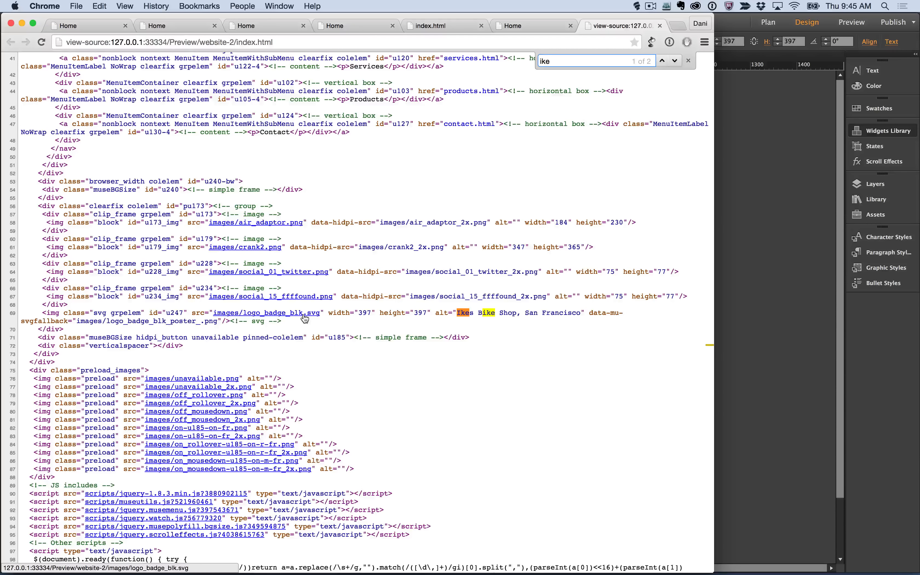
pyautogui.doubleClick(438, 312)
pyautogui.click(456, 313)
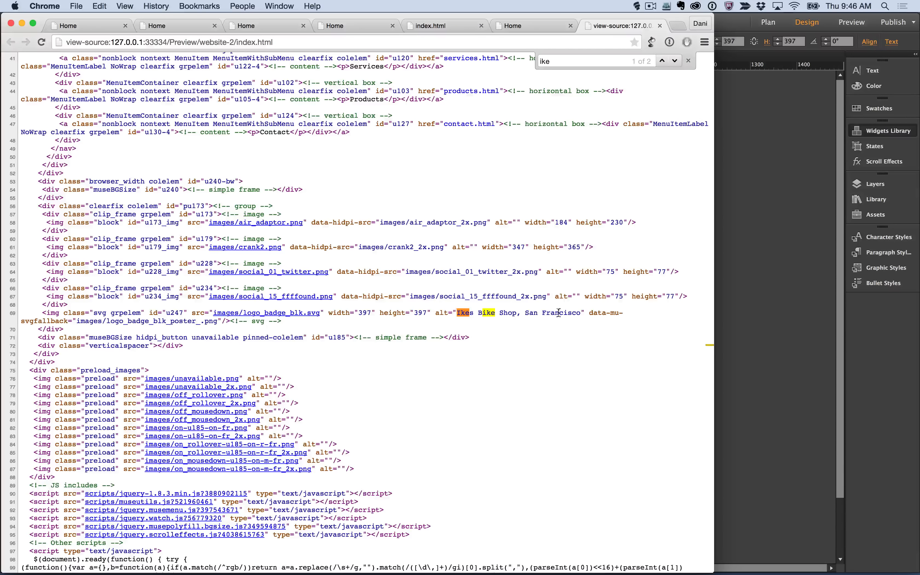
pyautogui.keyDown('shift'); pyautogui.click(579, 316); pyautogui.keyUp('shift')
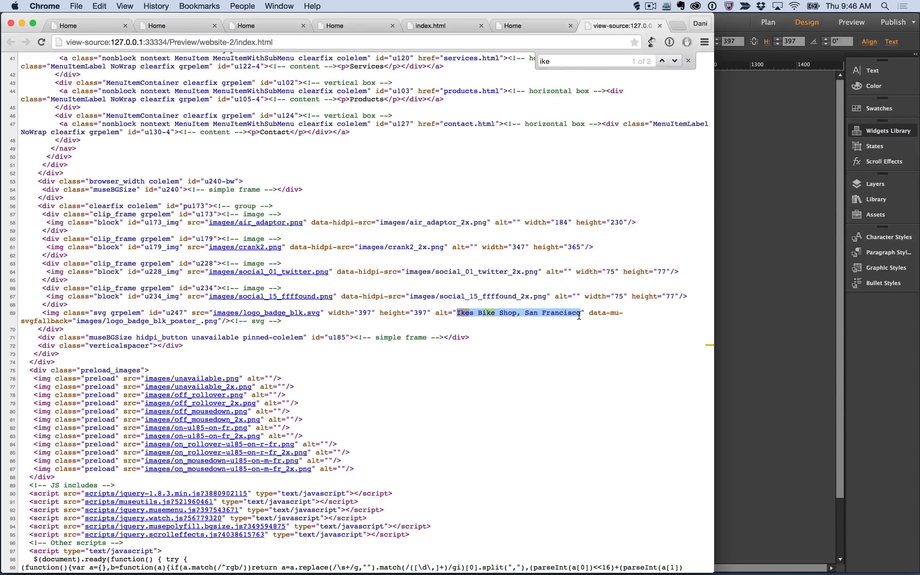
# Step: Switch to Adobe Connect and select the poll question about using a tile as a browser fill on a HiDPI site
pyautogui.press('super+Tab')
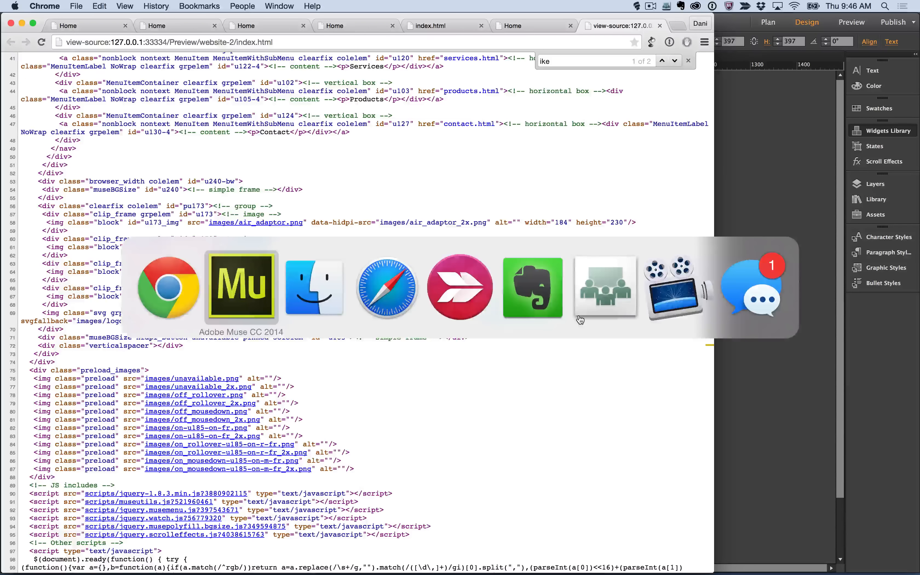
pyautogui.press('super+Tab')
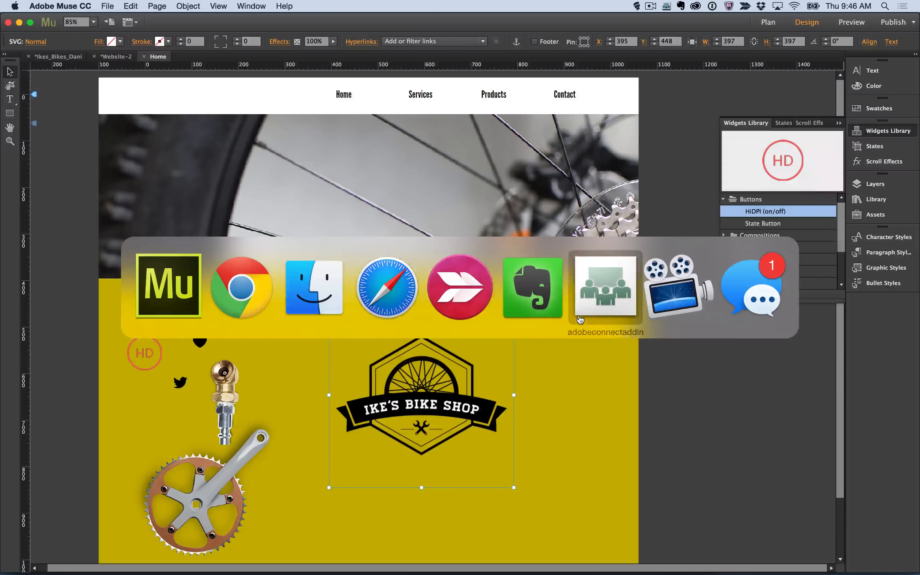
pyautogui.click(580, 320)
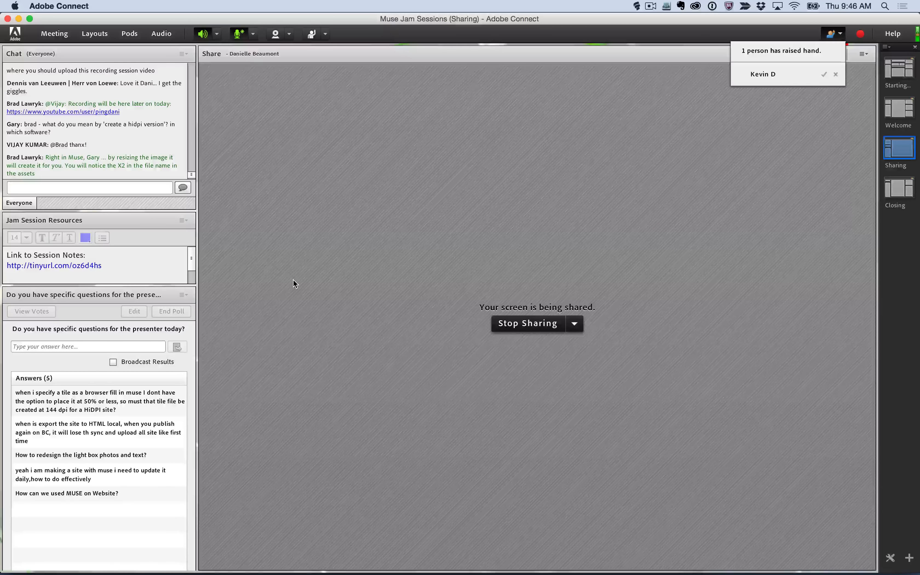
pyautogui.click(105, 393)
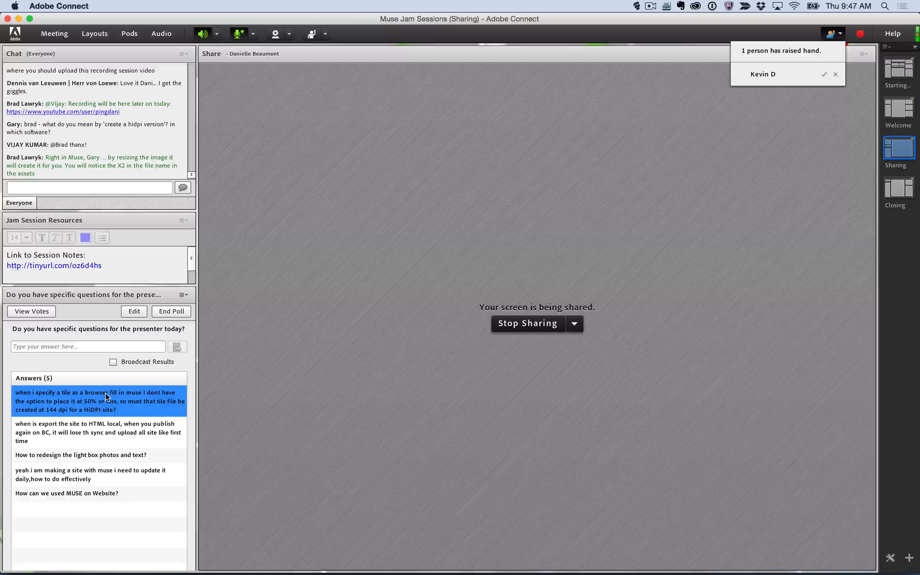
# Step: Switch to Chrome, close the page source tab and widen the browser window showing the previewed Home page
pyautogui.press('super+Tab')
pyautogui.press('super+Tab')
pyautogui.press('super+Tab')
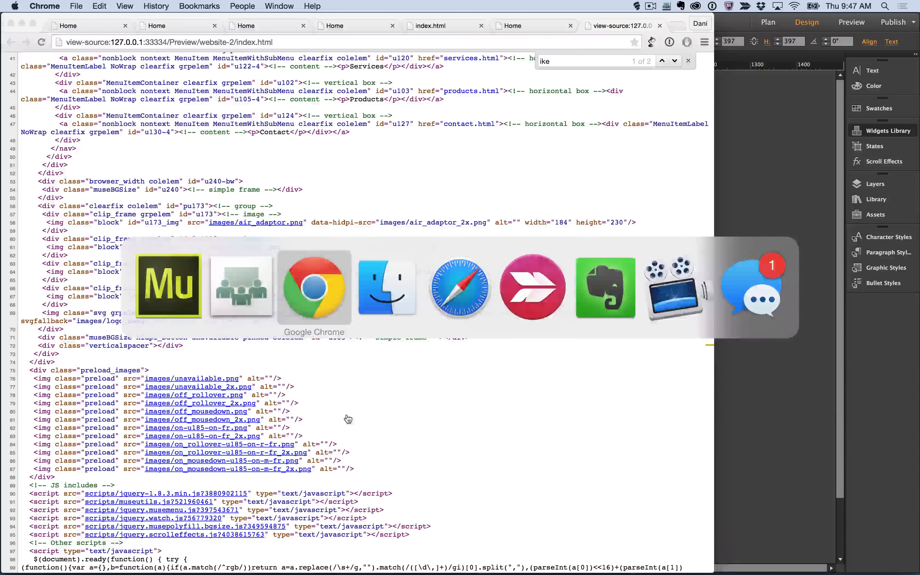
pyautogui.press('super+w')
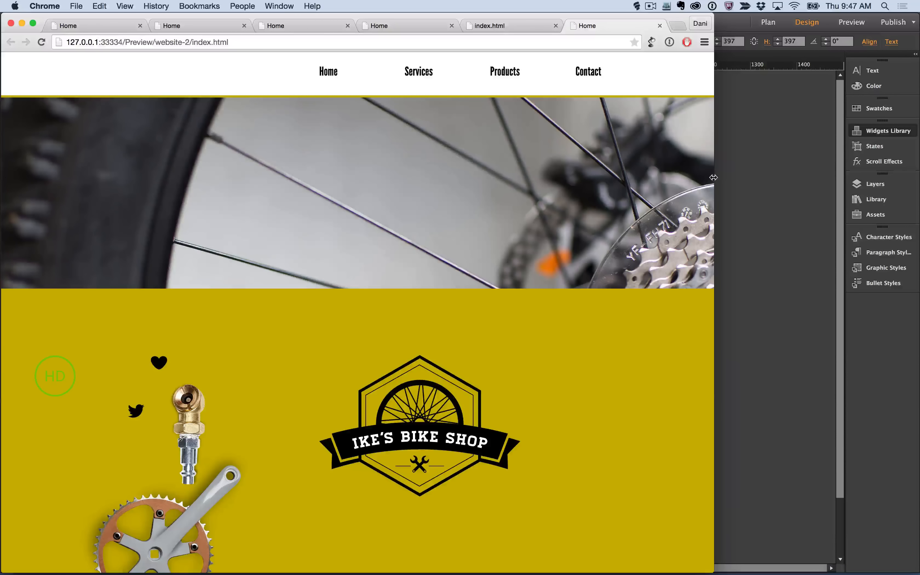
pyautogui.moveTo(714, 183); pyautogui.dragTo(816, 201)
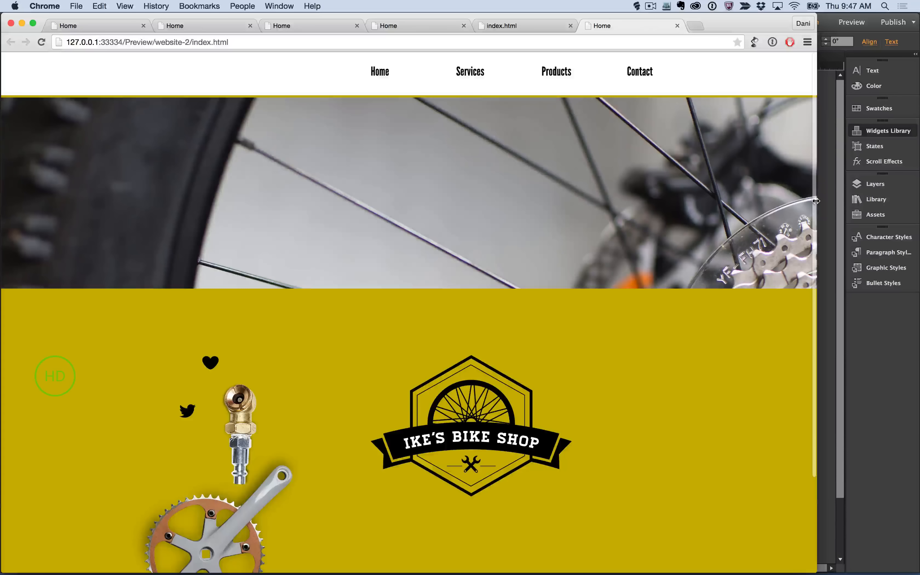
# Step: Switch back to Adobe Muse, deselect the logo and select the air adaptor image on the Home page
pyautogui.press('super+Tab')
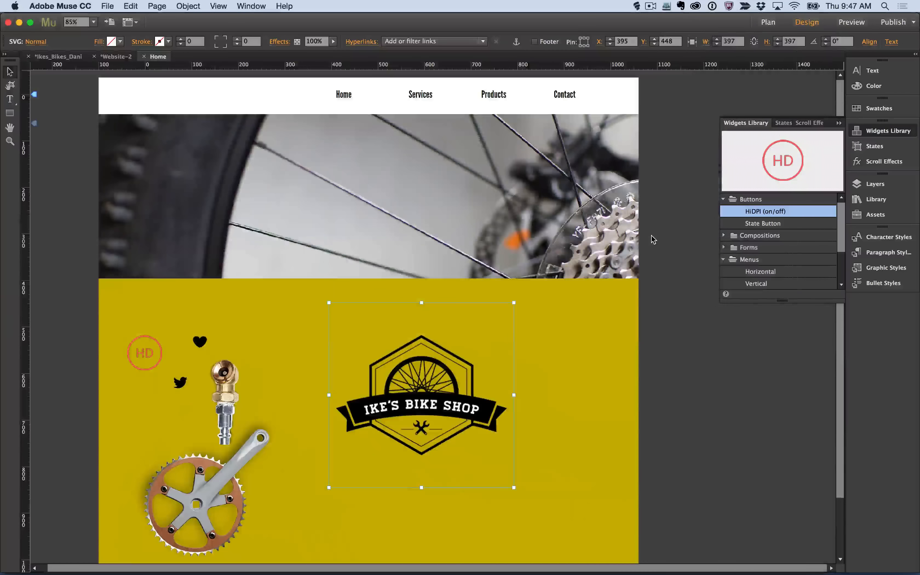
pyautogui.scroll(-1, 578, 224)
pyautogui.scroll(-2, 577, 224)
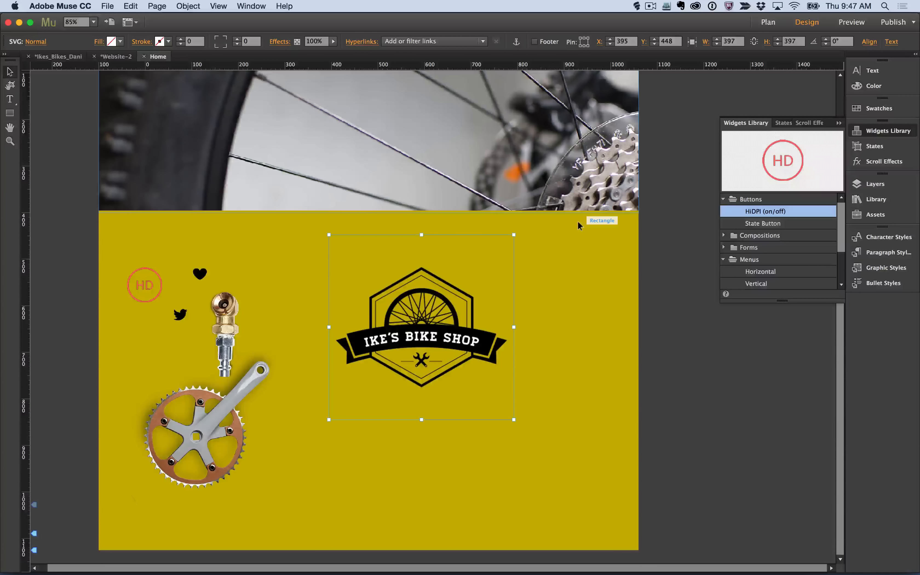
pyautogui.scroll(1, 578, 224)
pyautogui.press('super+minus')
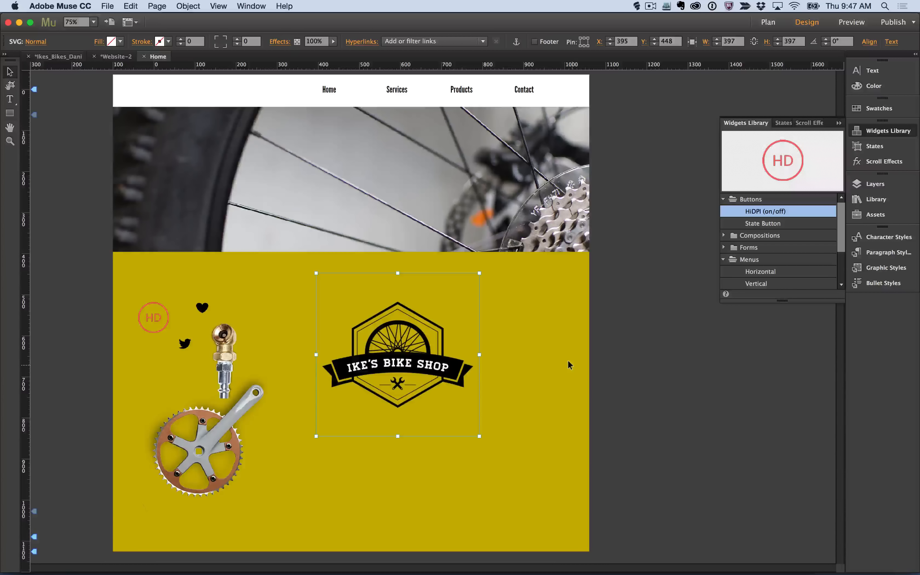
pyautogui.click(528, 356)
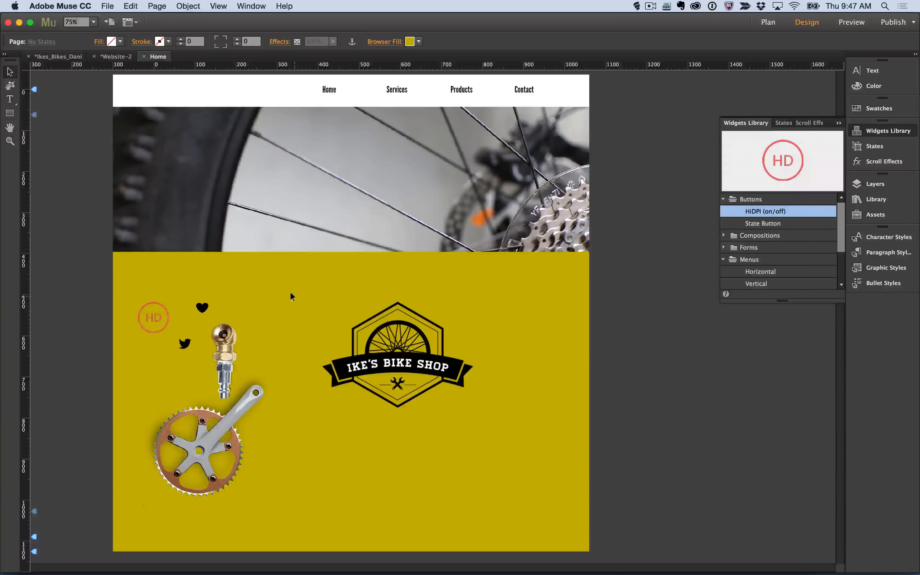
pyautogui.click(228, 337)
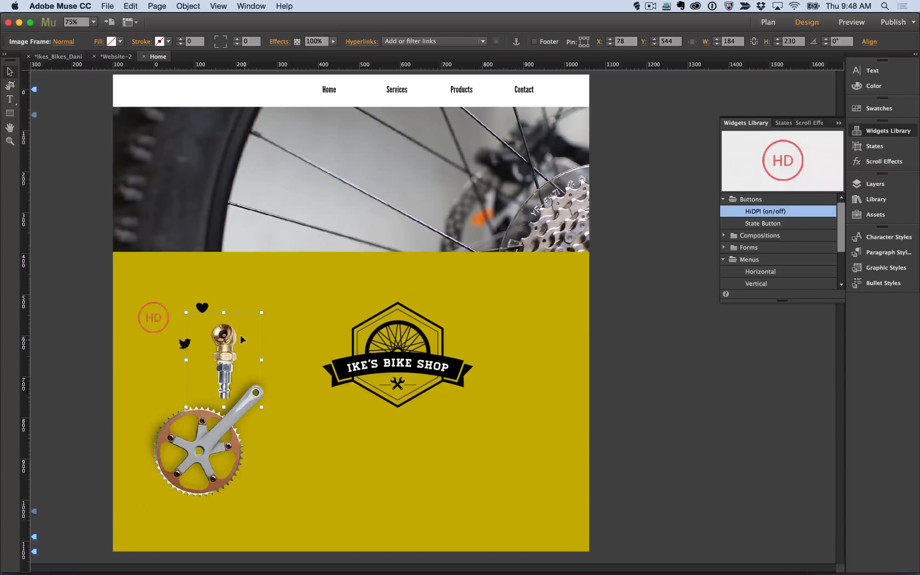
# Step: Place products_air-gauge.png from the assets folder on the yellow area just below the logo
pyautogui.press('super+d')
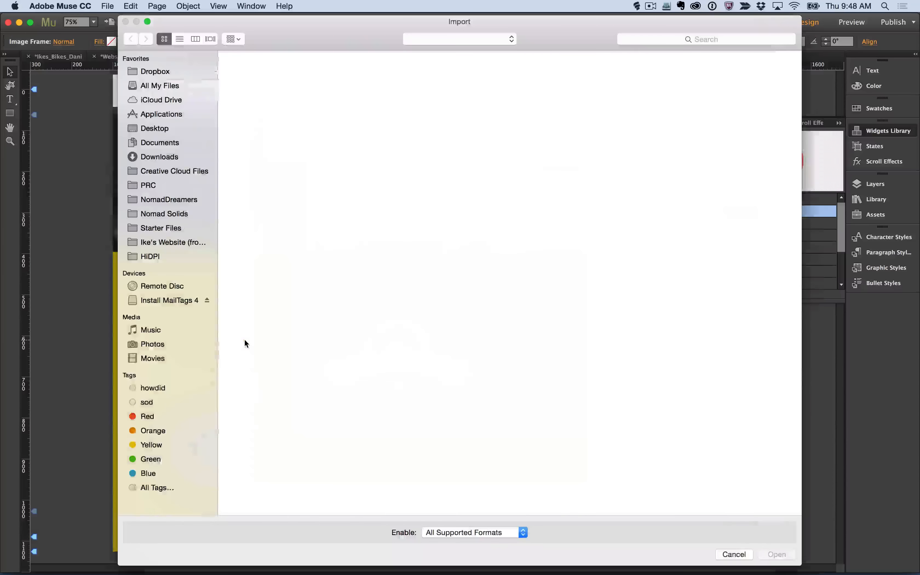
pyautogui.press('super+a')
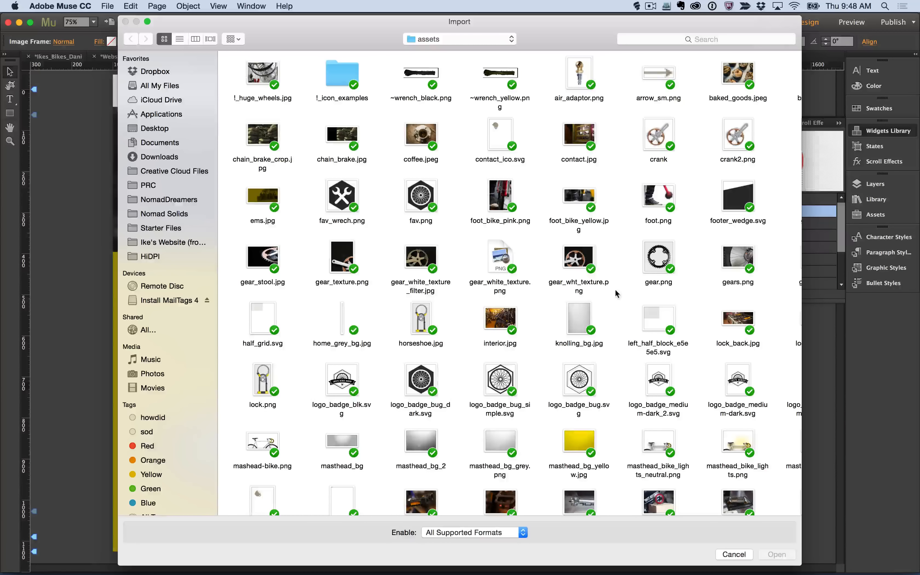
pyautogui.scroll(-2, 480, 337)
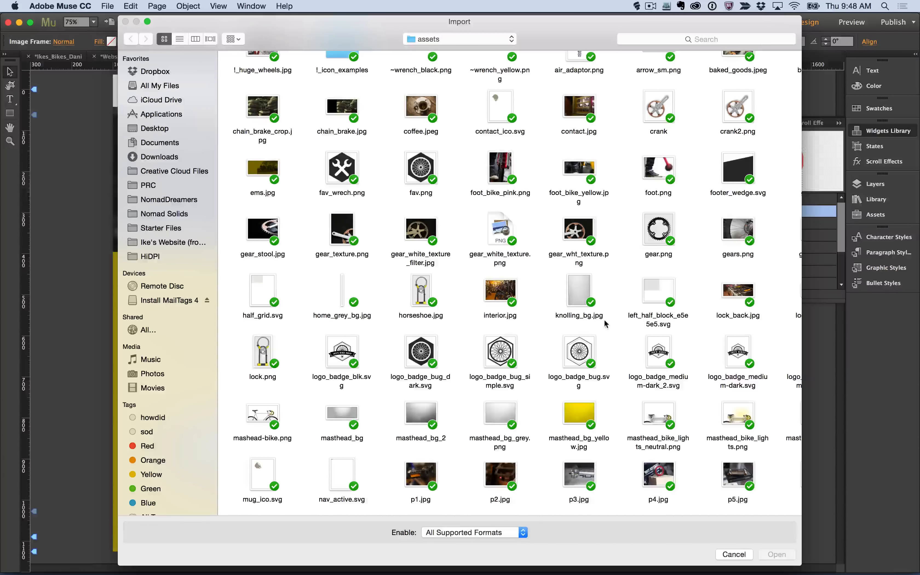
pyautogui.scroll(-3, 605, 323)
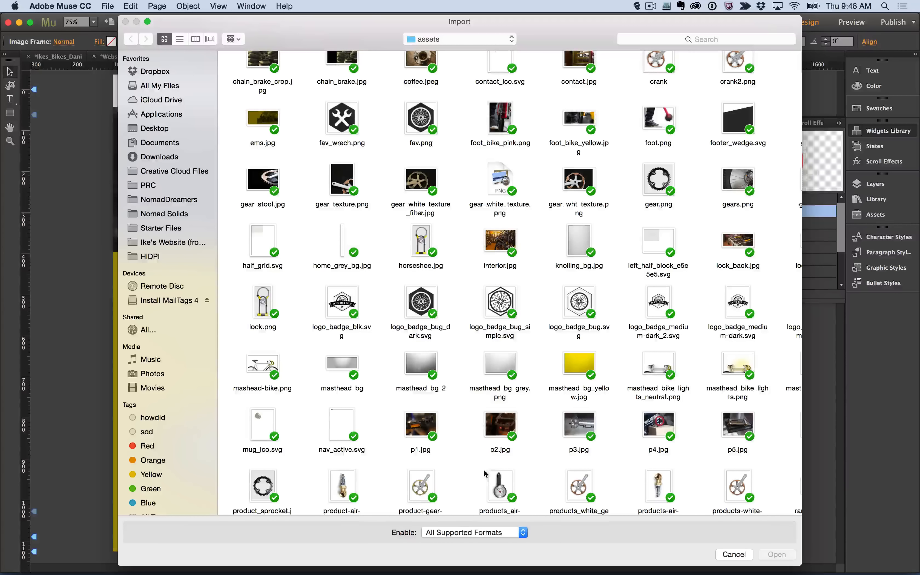
pyautogui.doubleClick(498, 482)
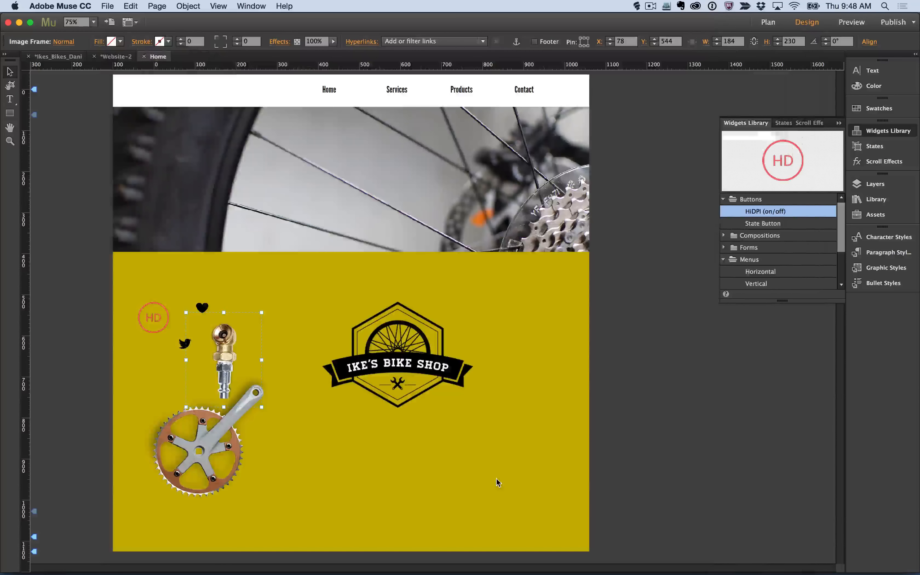
pyautogui.click(309, 415)
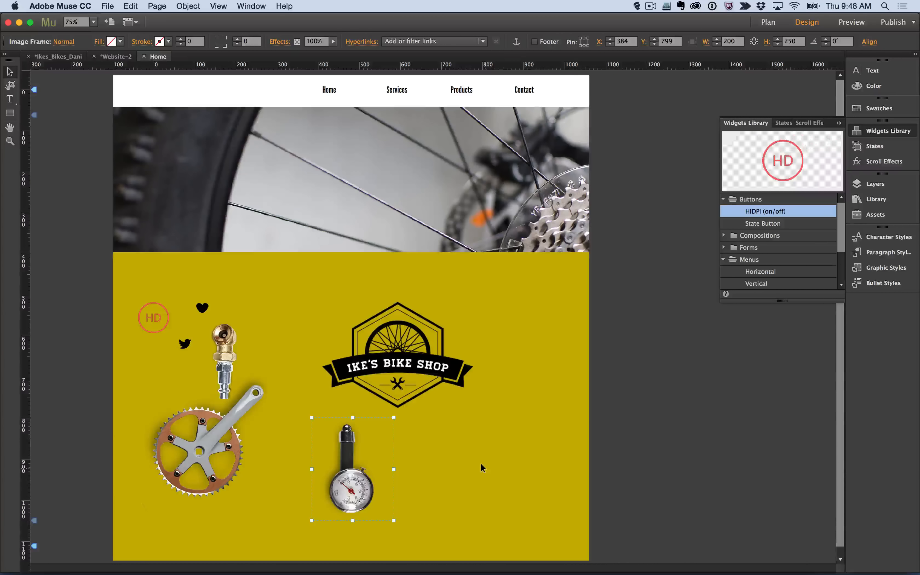
# Step: Place wrench.png from the assets folder to the right of the logo at its full 250 × 513 size
pyautogui.press('super+d')
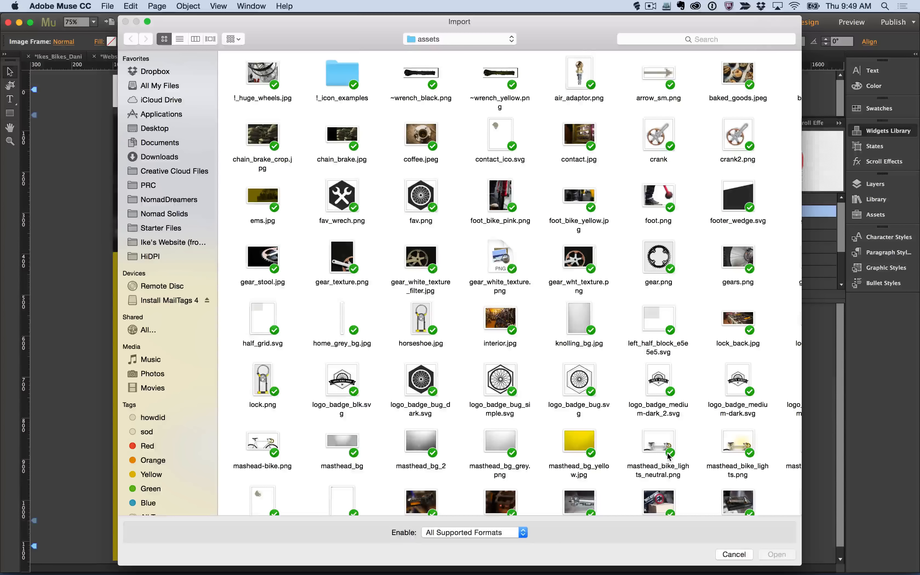
pyautogui.scroll(-10, 669, 456)
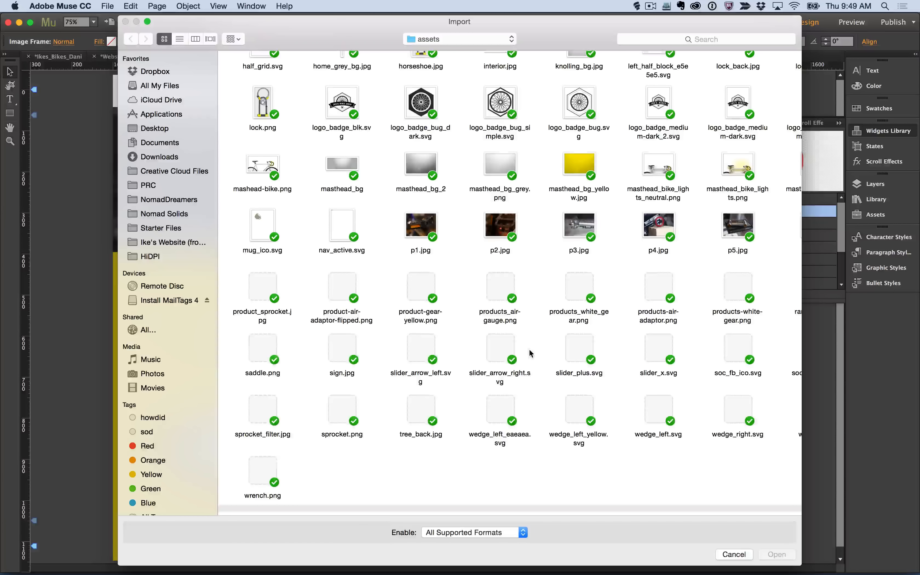
pyautogui.scroll(-3, 489, 226)
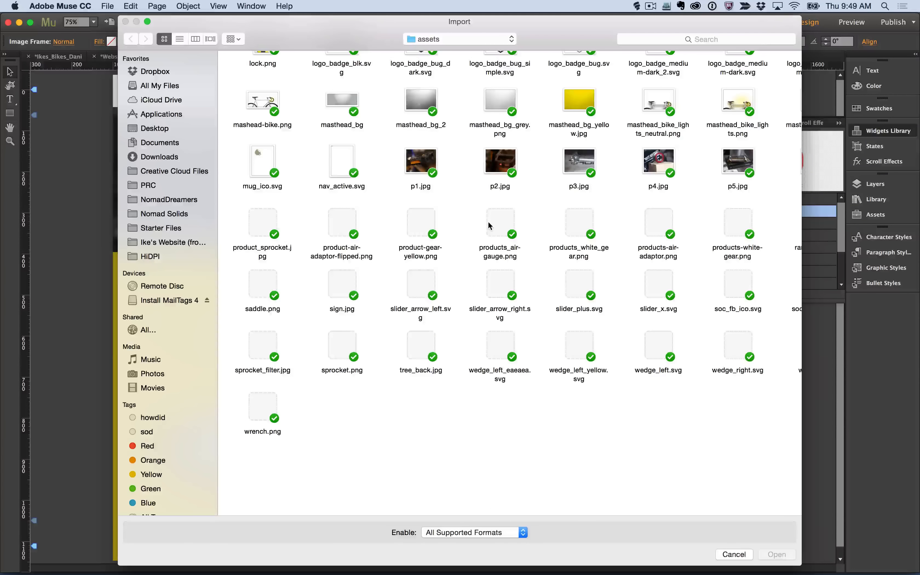
pyautogui.scroll(3, 257, 410)
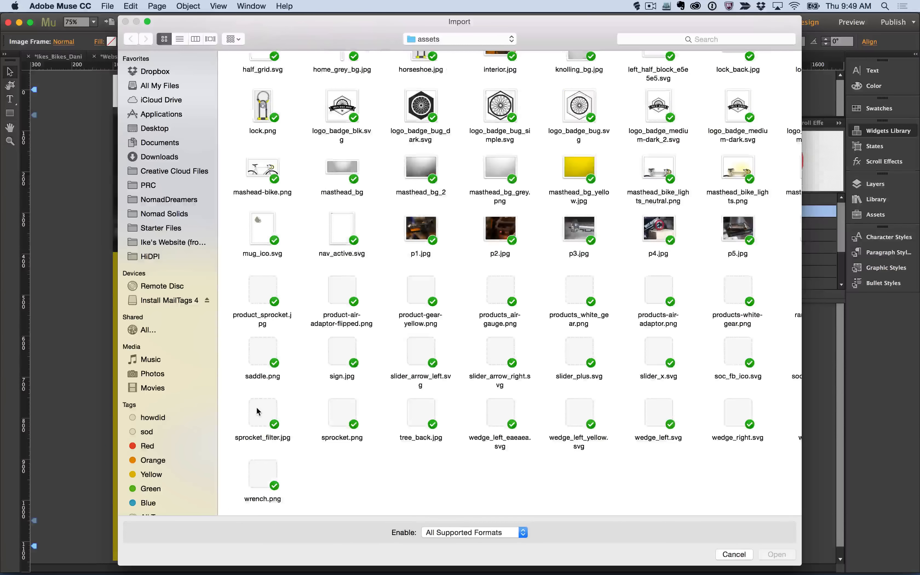
pyautogui.click(262, 476)
pyautogui.press('Return')
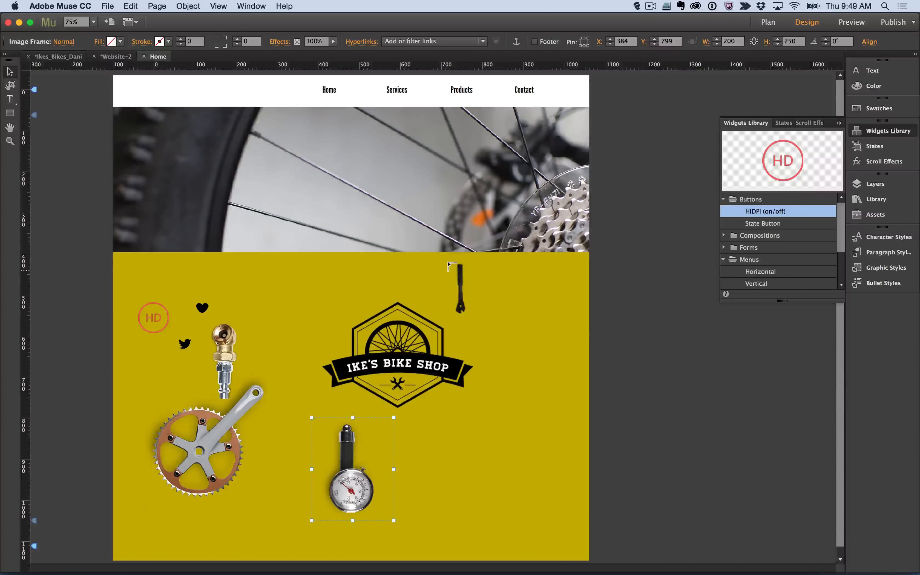
pyautogui.moveTo(465, 271); pyautogui.dragTo(553, 347)
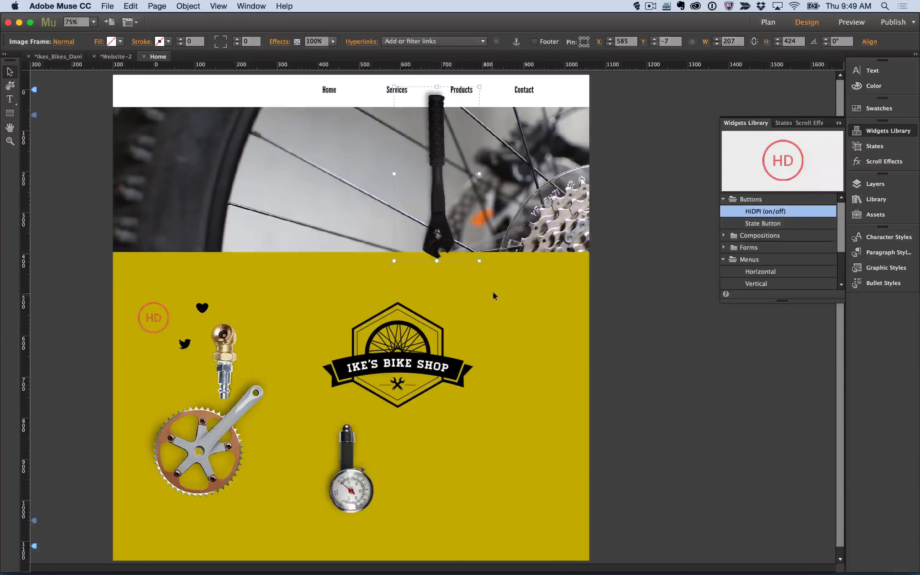
pyautogui.press('super+z')
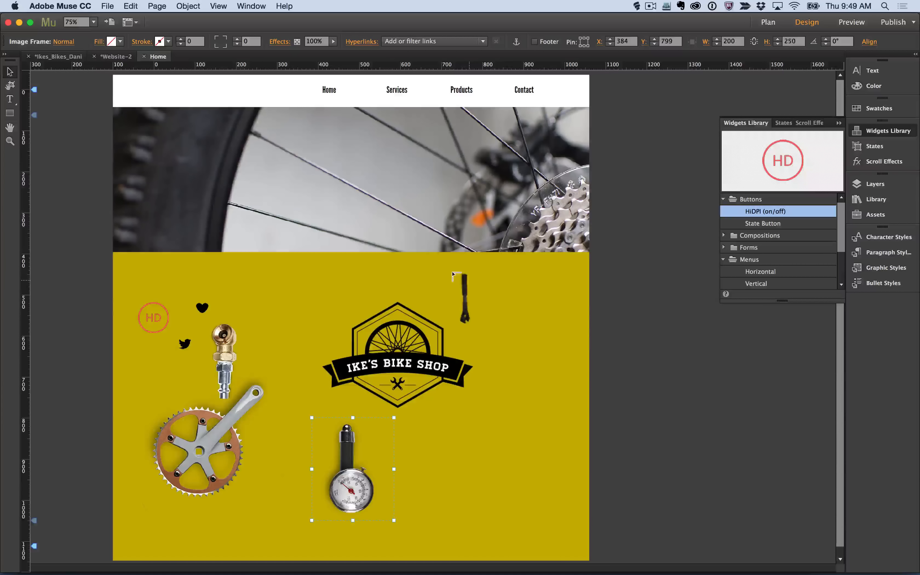
pyautogui.click(469, 280)
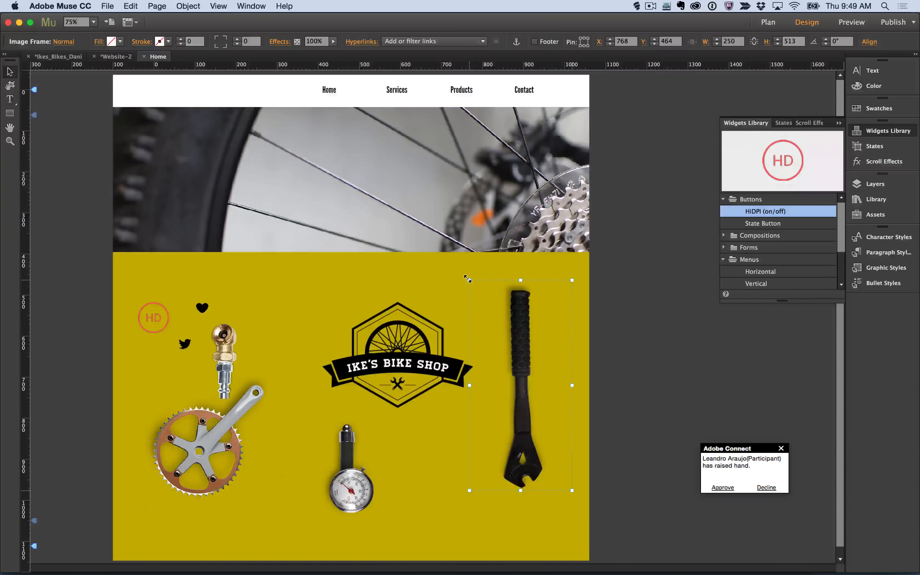
# Step: Select all objects on the Home page and move them down to about Y 1089, clearing the area under the menu
pyautogui.click(448, 274)
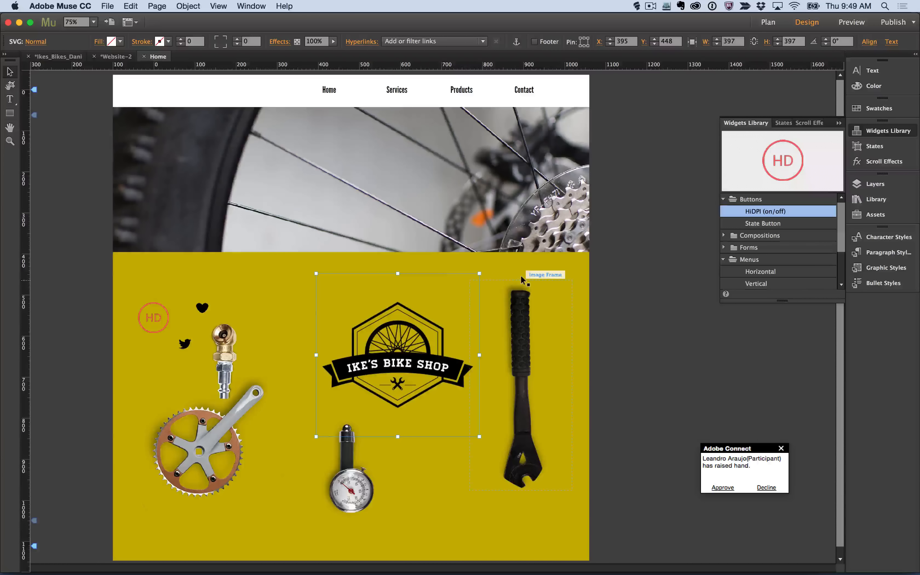
pyautogui.press('super+a')
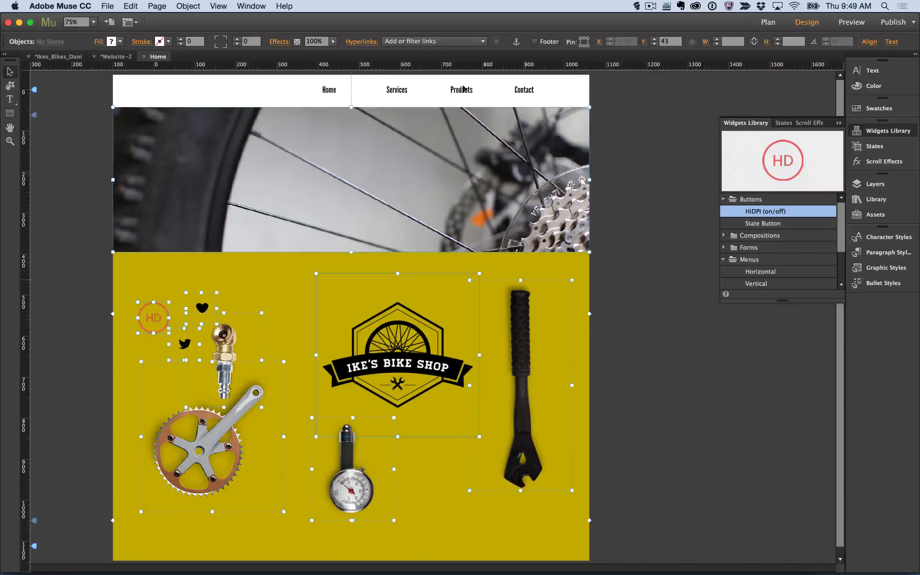
pyautogui.moveTo(423, 310); pyautogui.dragTo(405, 544)
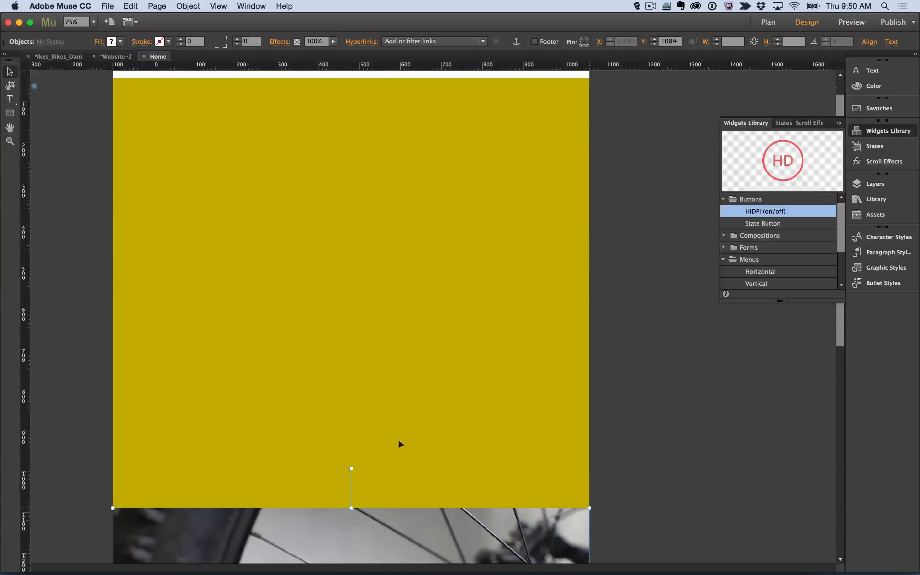
pyautogui.click(407, 365)
pyautogui.scroll(1, 408, 369)
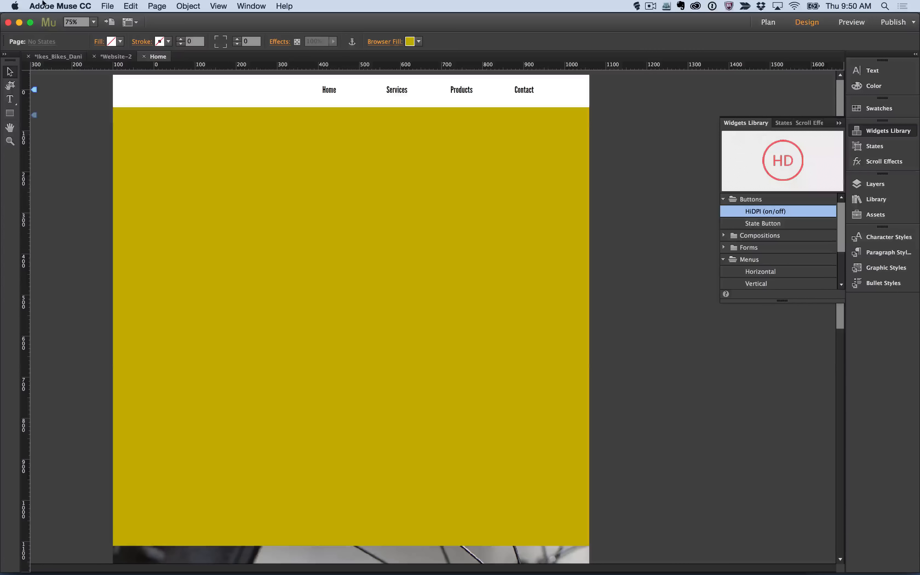
# Step: Open the file chooser for placing an image and show the assets folder as a list sorted by name
pyautogui.click(108, 5)
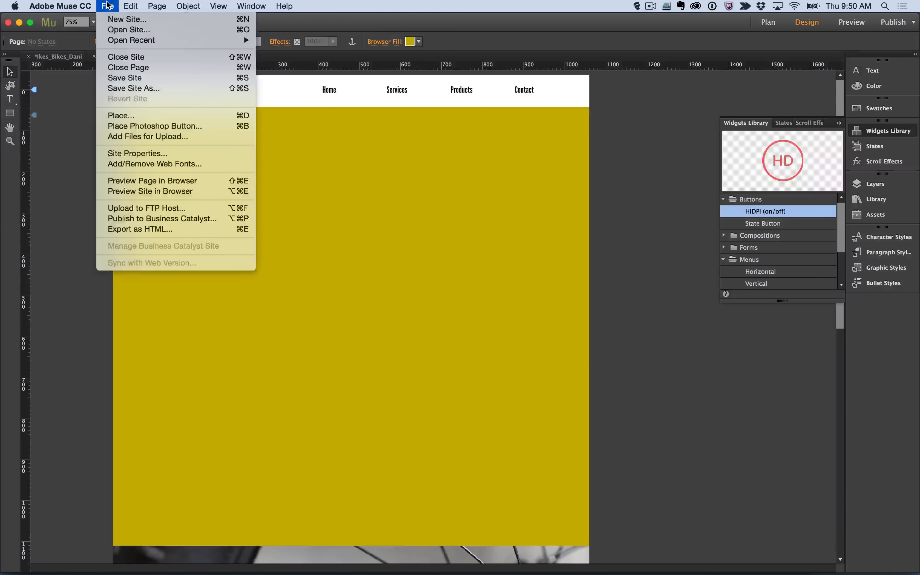
pyautogui.click(134, 115)
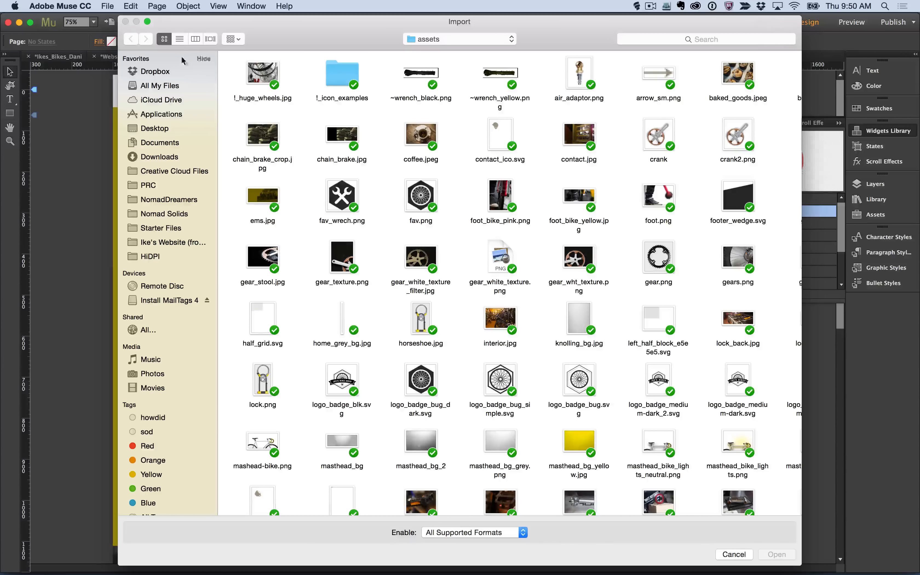
pyautogui.click(179, 40)
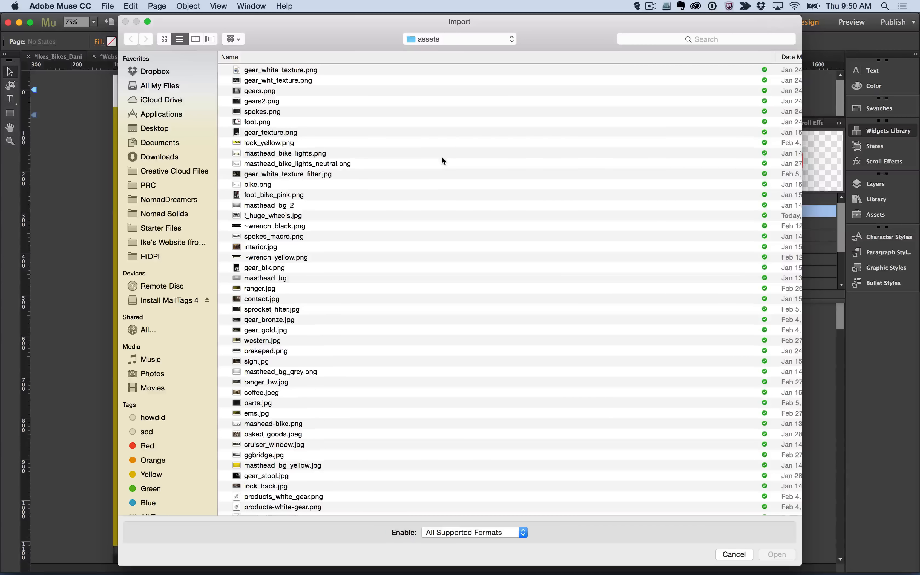
pyautogui.click(361, 55)
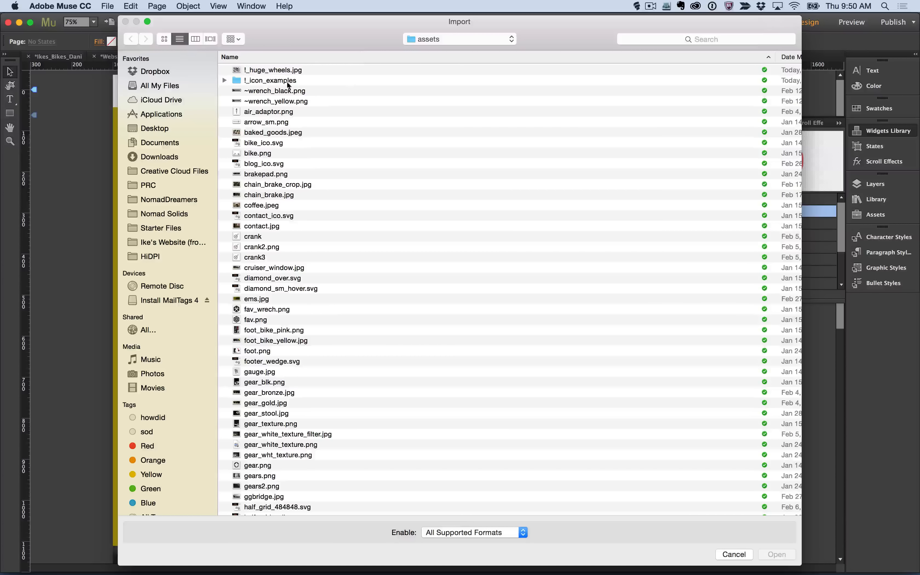
# Step: Preview !_huge_wheels.jpg and place it at its full 1024 × 683 size on the yellow area below the menu
pyautogui.click(266, 72)
pyautogui.press('space')
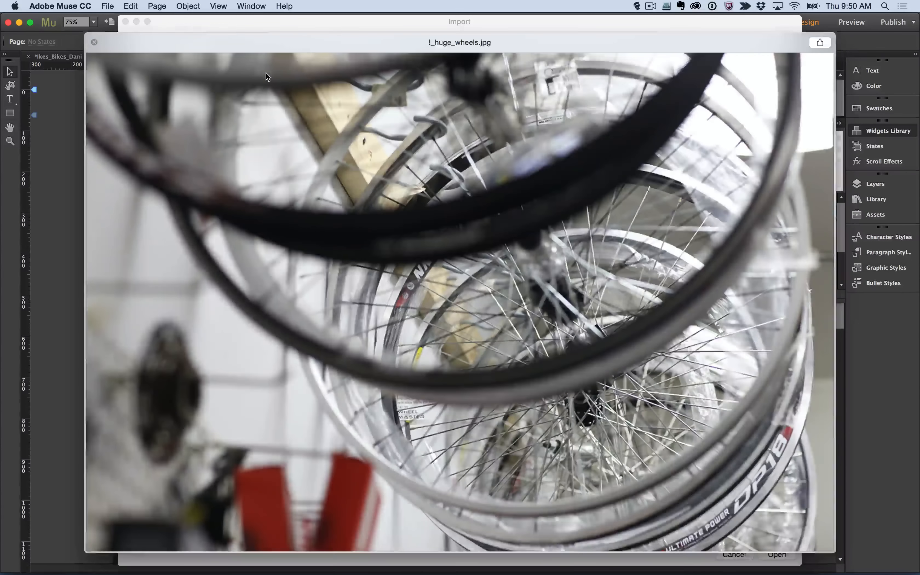
pyautogui.press('space')
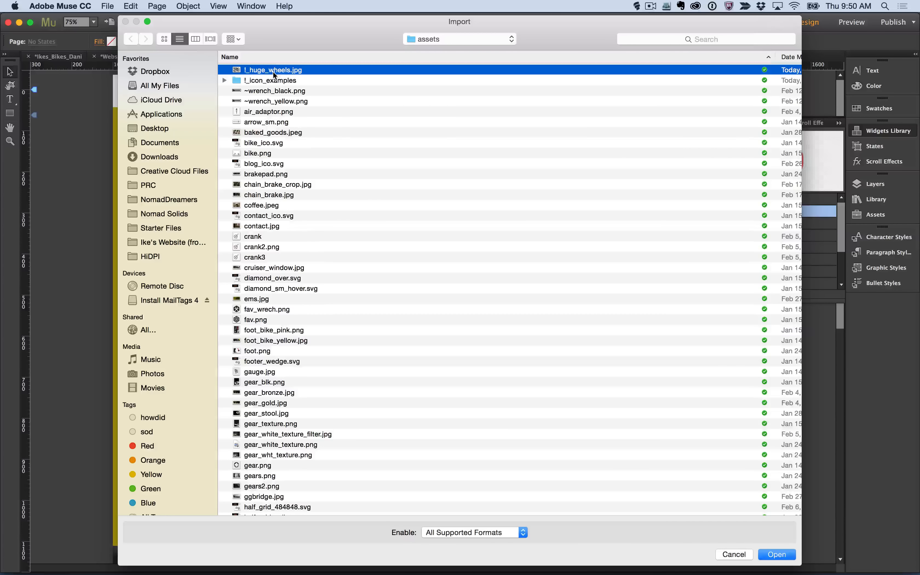
pyautogui.doubleClick(273, 72)
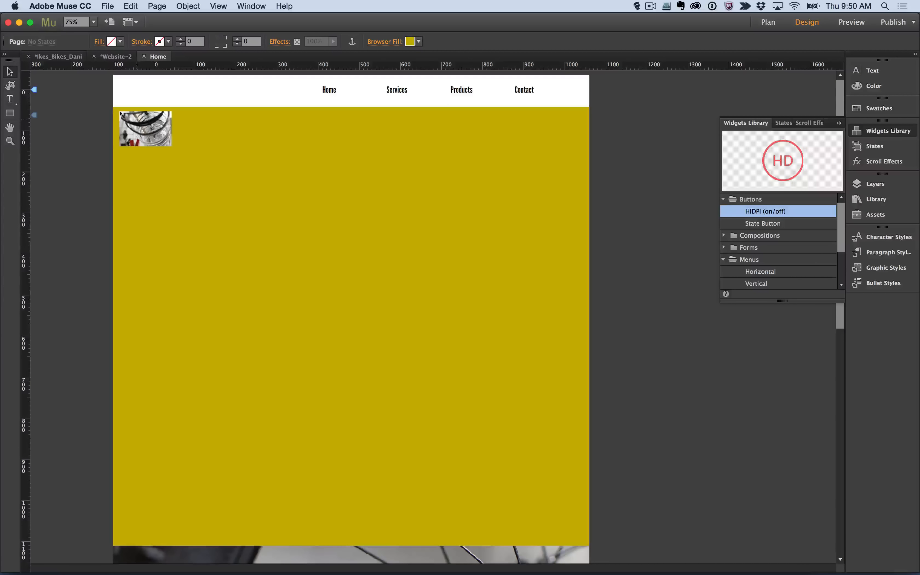
pyautogui.click(136, 119)
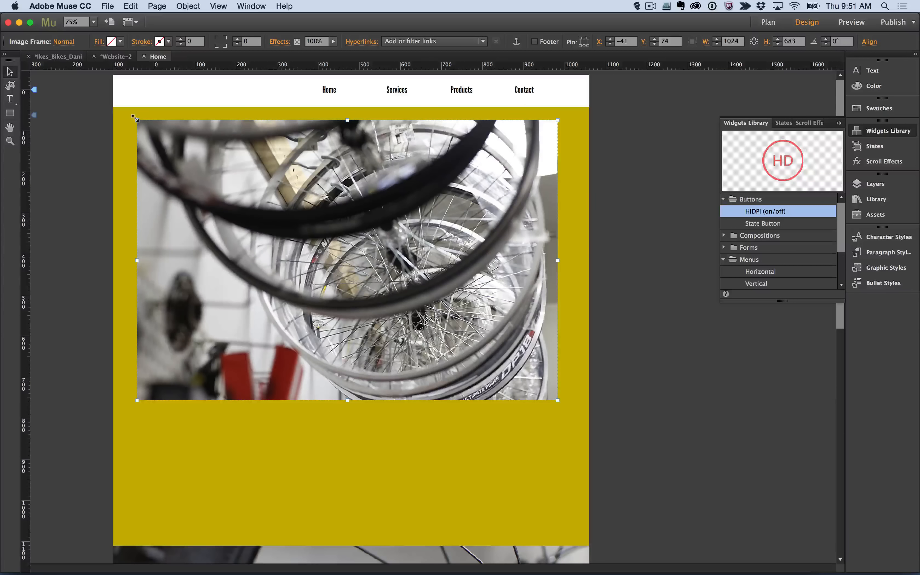
# Step: Create a new desktop site 960 wide with Standard resolution and open its Home page for design
pyautogui.click(639, 319)
pyautogui.click(424, 266)
pyautogui.press('super+n')
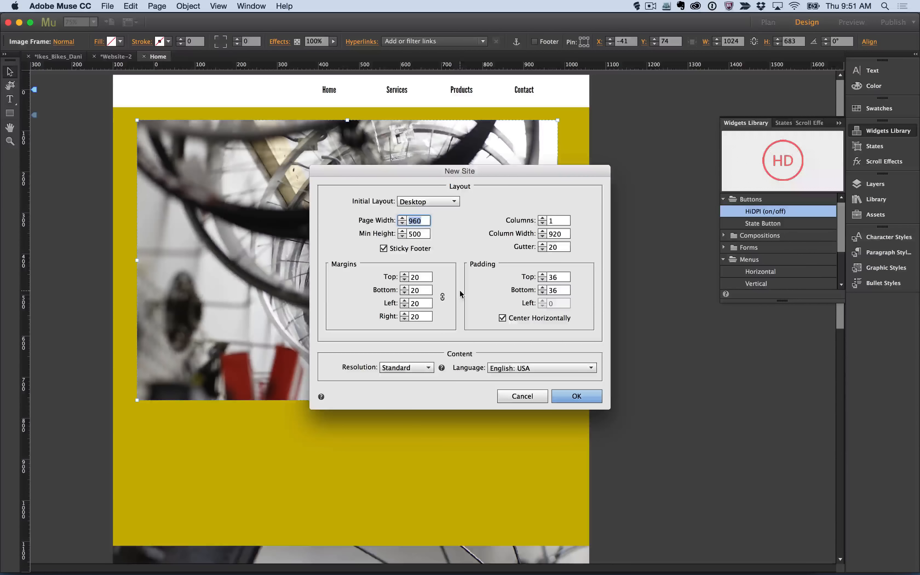
pyautogui.press('Return')
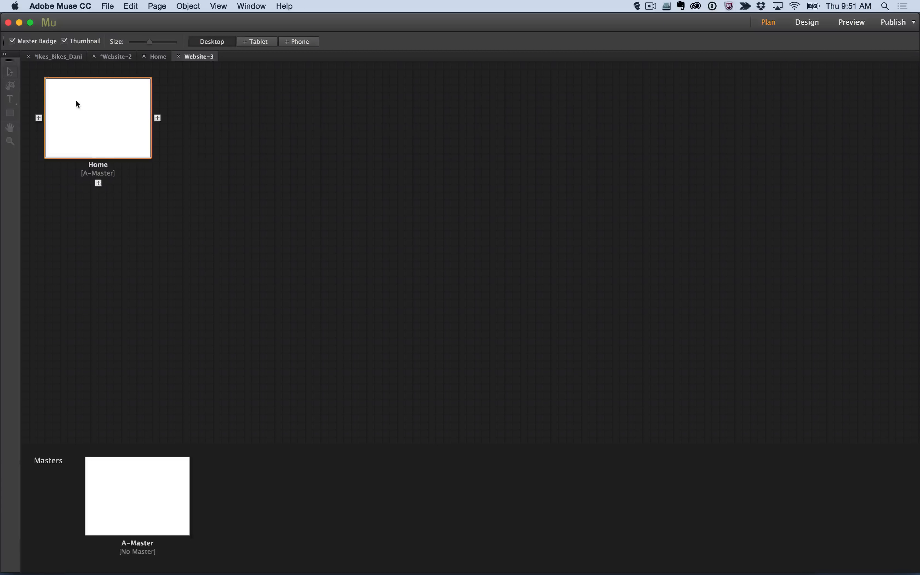
pyautogui.doubleClick(76, 101)
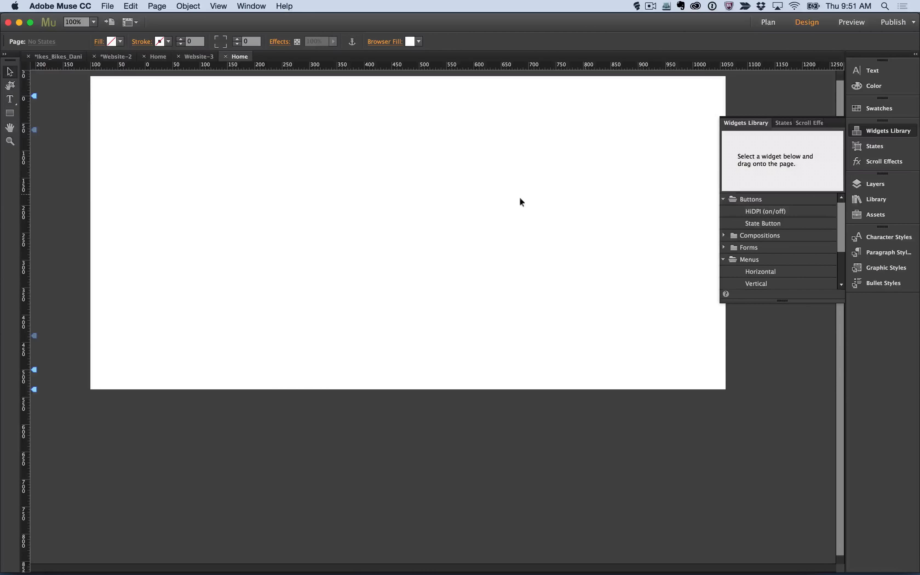
# Step: Place !_huge_wheels.jpg at its full 2048 × 1365 size near the upper edge of the blank Home page
pyautogui.press('super+d')
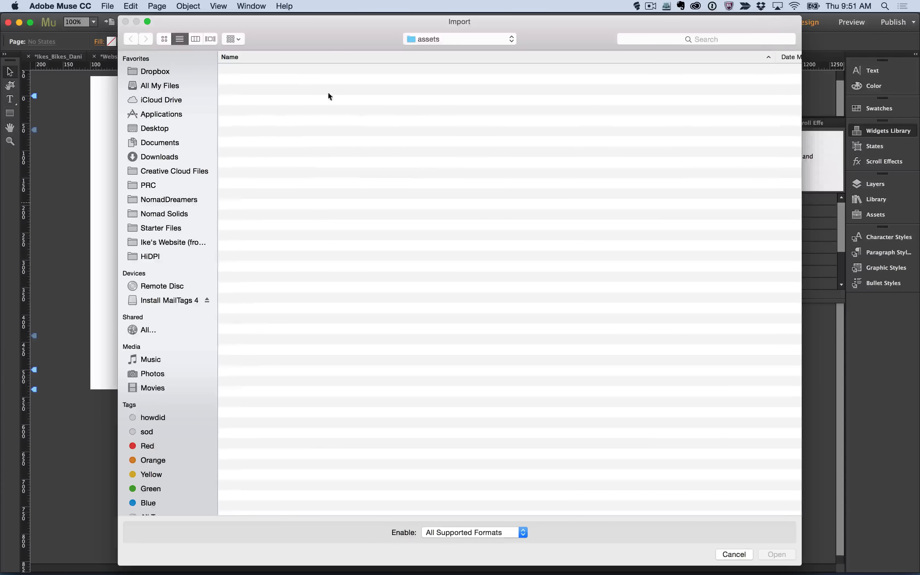
pyautogui.click(280, 69)
pyautogui.press('Return')
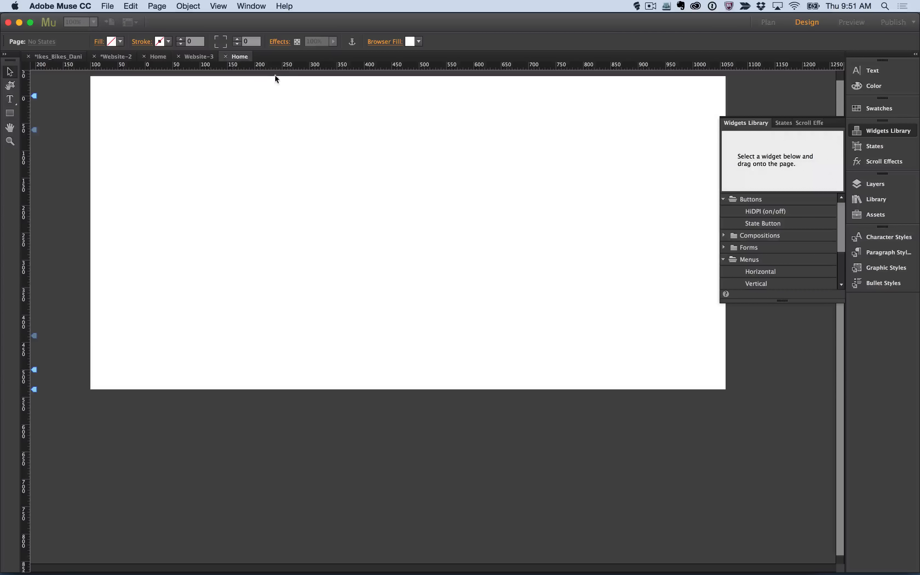
pyautogui.press('super+minus')
pyautogui.press('super+minus')
pyautogui.press('super+minus')
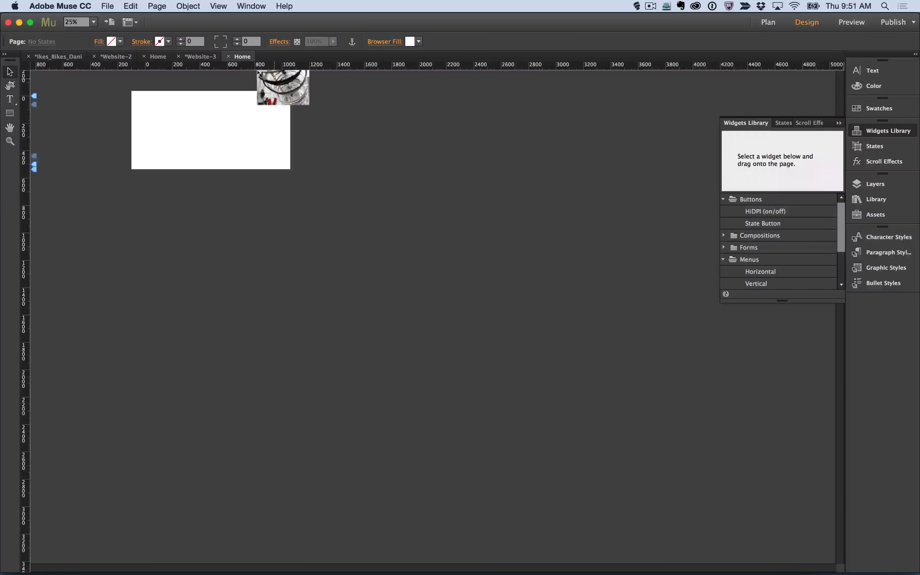
pyautogui.click(135, 101)
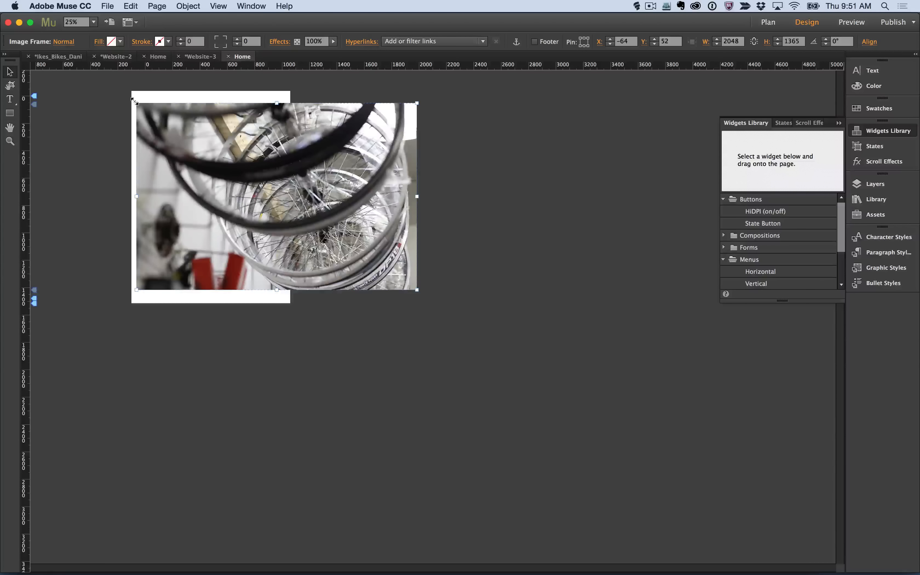
# Step: Move the wheels photo to about X -544, Y 31 and enlarge it to about 2768 × 1845
pyautogui.moveTo(198, 148)
pyautogui.mouseDown()
pyautogui.moveTo(133, 163)
pyautogui.moveTo(173, 189)
pyautogui.moveTo(164, 175)
pyautogui.moveTo(194, 140)
pyautogui.mouseUp()
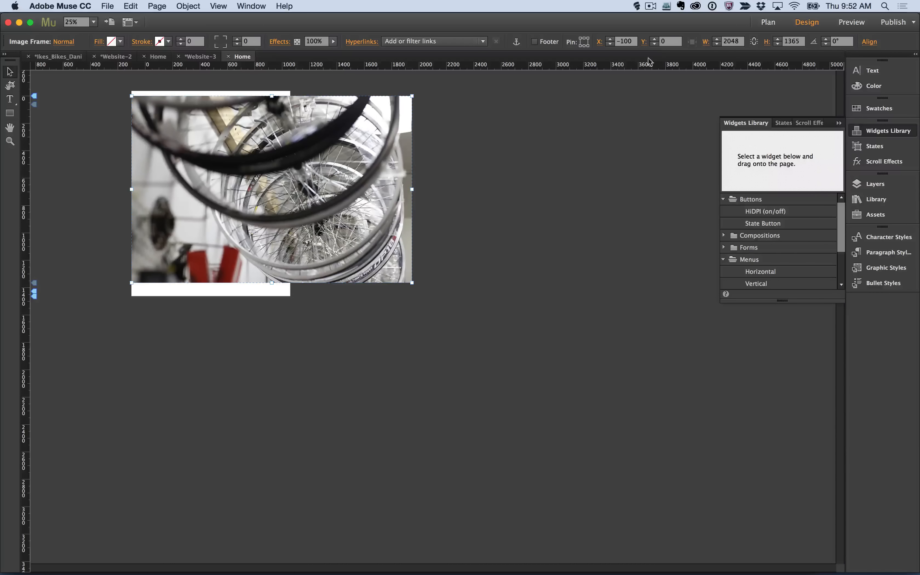
pyautogui.moveTo(343, 164); pyautogui.dragTo(293, 172)
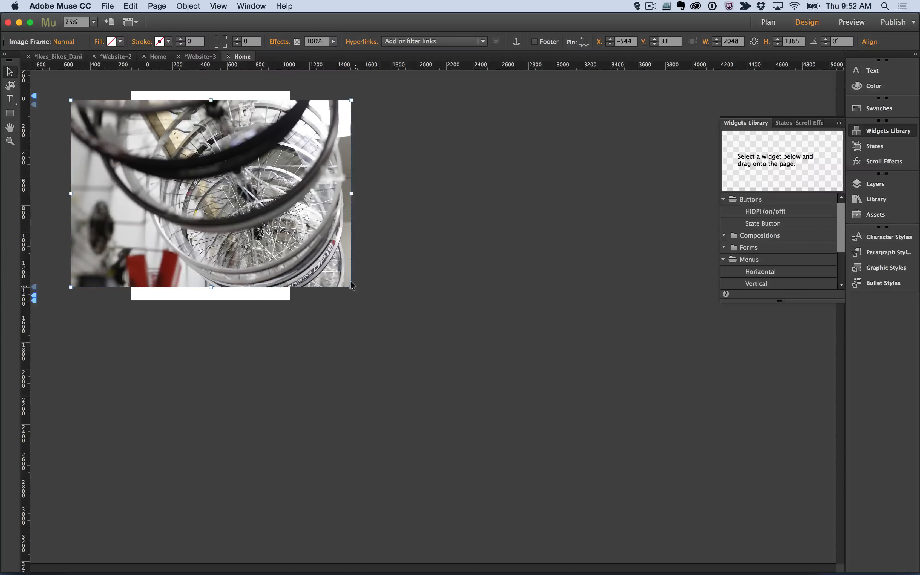
pyautogui.moveTo(348, 285); pyautogui.dragTo(445, 341)
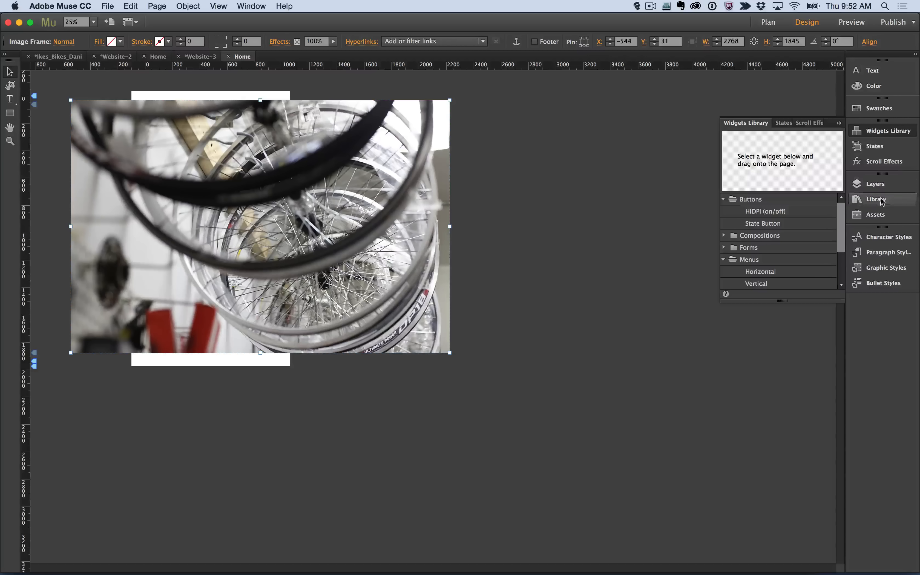
# Step: Import a larger size of the wheels image through its entry in the site's assets list
pyautogui.click(879, 215)
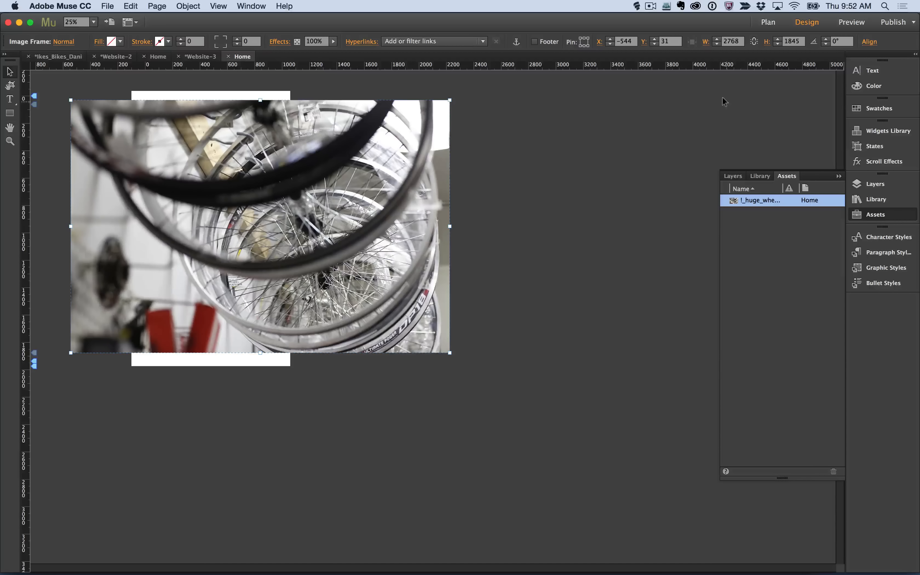
pyautogui.rightClick(758, 204)
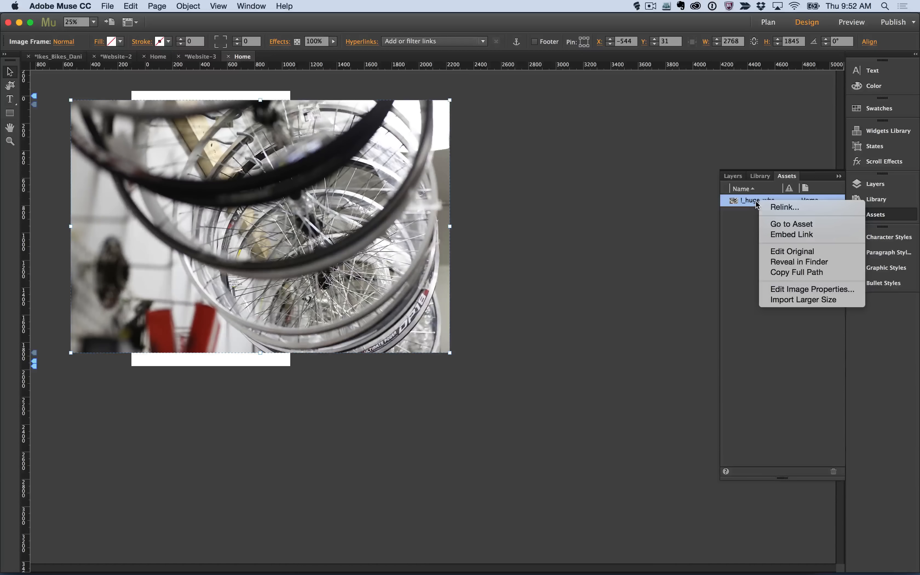
pyautogui.click(792, 302)
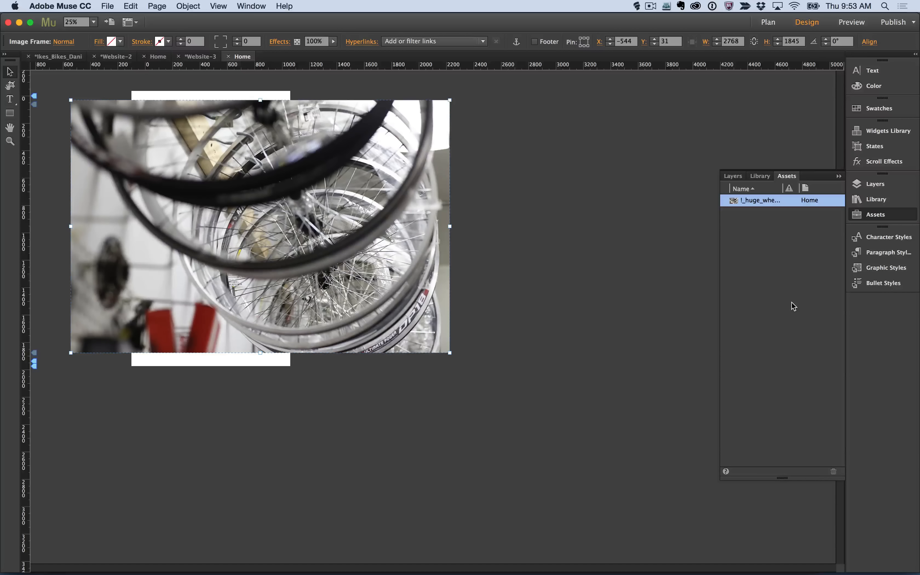
# Step: Preview the page with the enlarged wheels photo in Chrome, close the preview and return to Adobe Muse
pyautogui.click(546, 273)
pyautogui.click(377, 253)
pyautogui.press('super+alt+e')
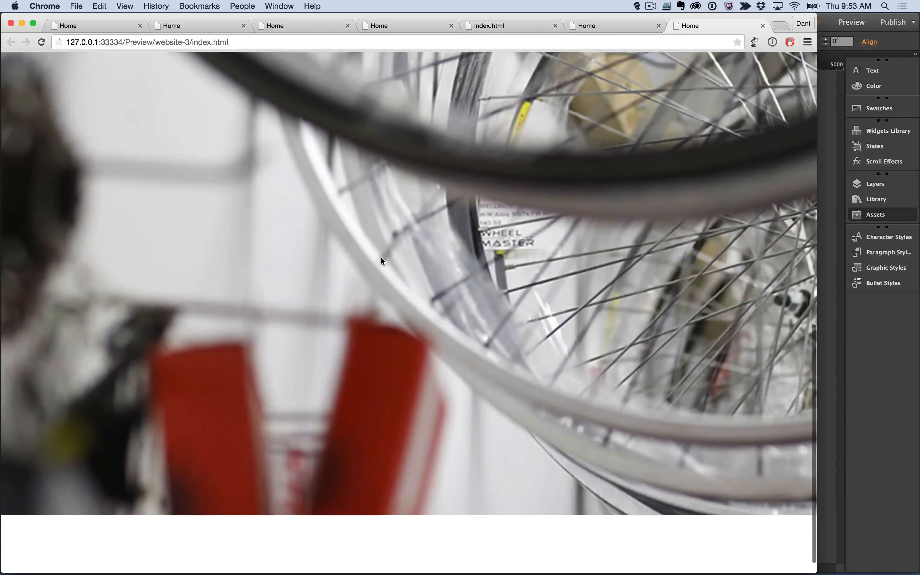
pyautogui.press('super+w')
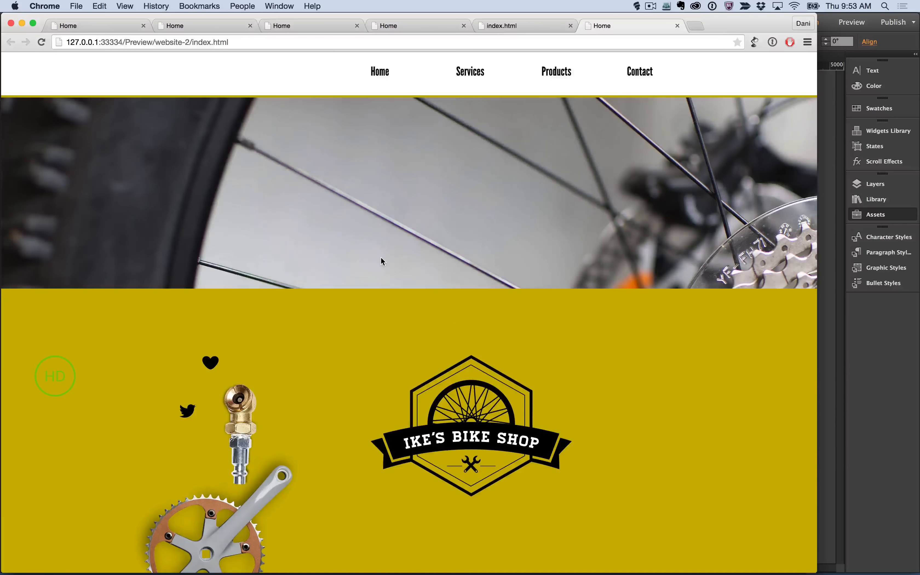
pyautogui.press('super+Tab')
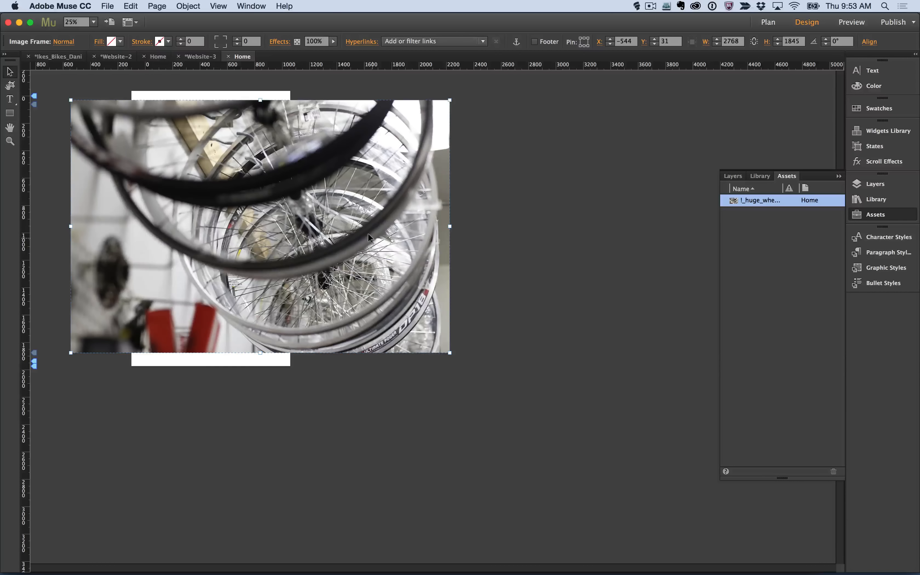
# Step: Delete the wheels photo from the test page and close Website-3 without saving
pyautogui.press('Delete')
pyautogui.press('super+w')
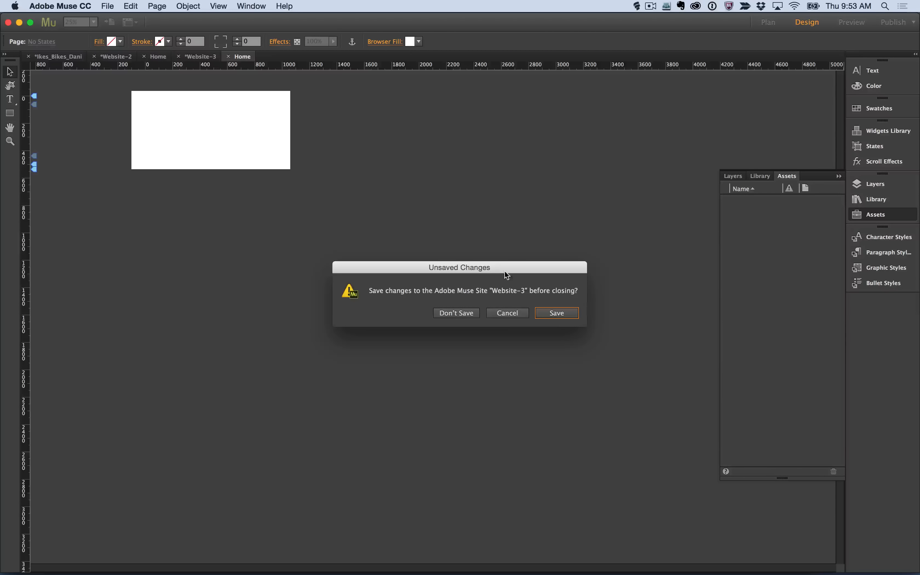
pyautogui.click(457, 313)
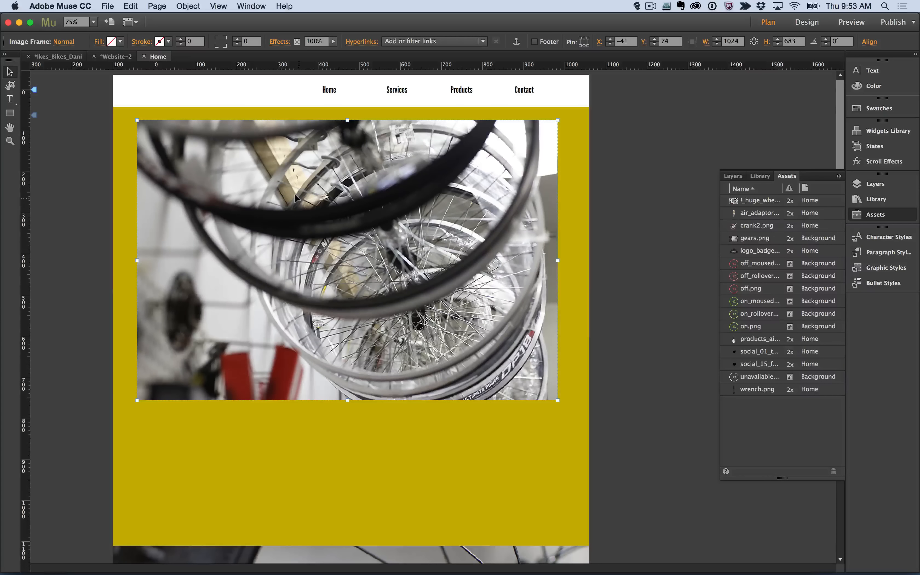
# Step: Switch to Adobe Connect, read the attendee questions about large JPEGs and an advanced Muse jam, and return to Adobe Muse
pyautogui.press('super+Tab')
pyautogui.press('super+Tab')
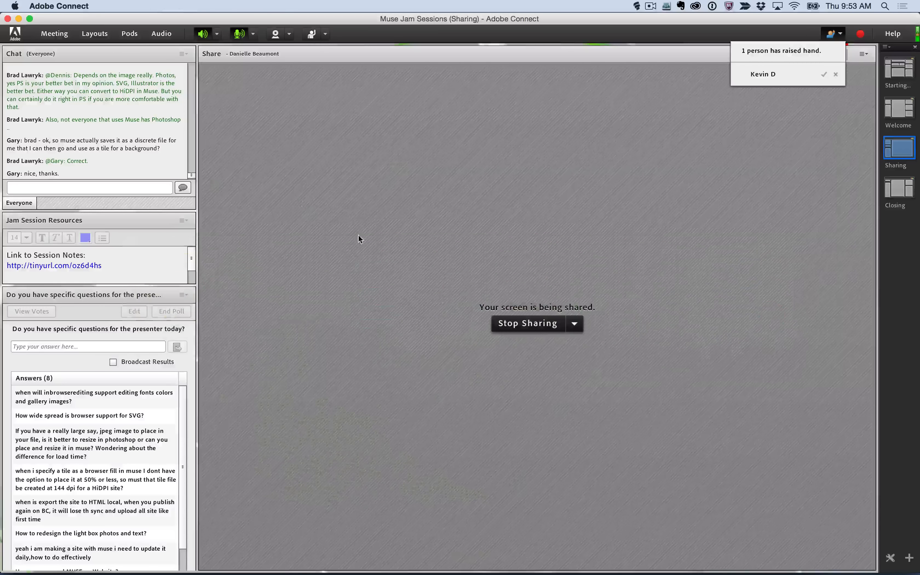
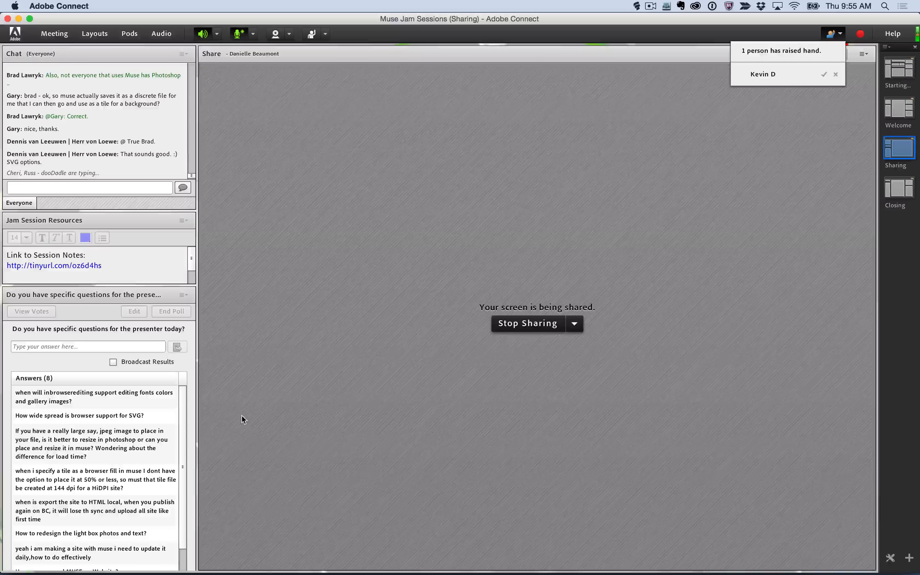
pyautogui.click(128, 454)
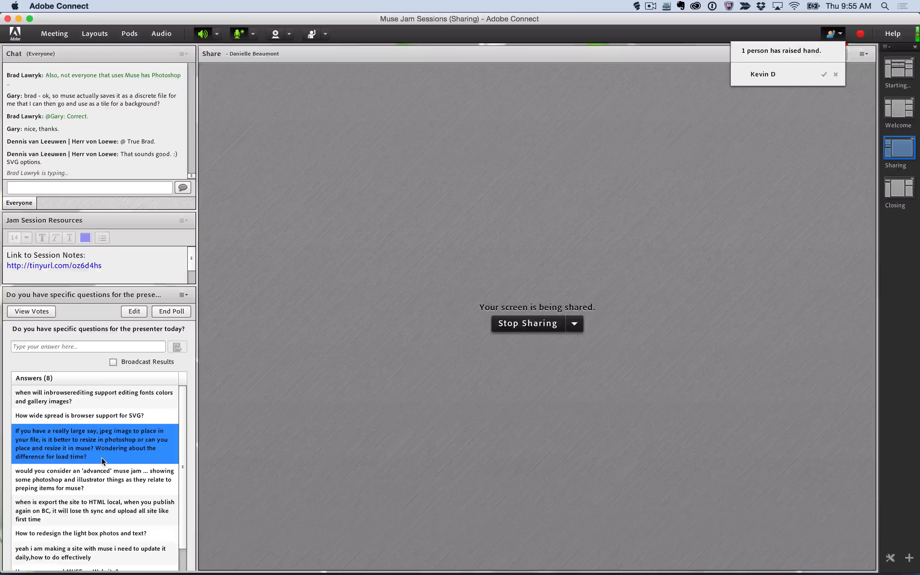
pyautogui.click(103, 470)
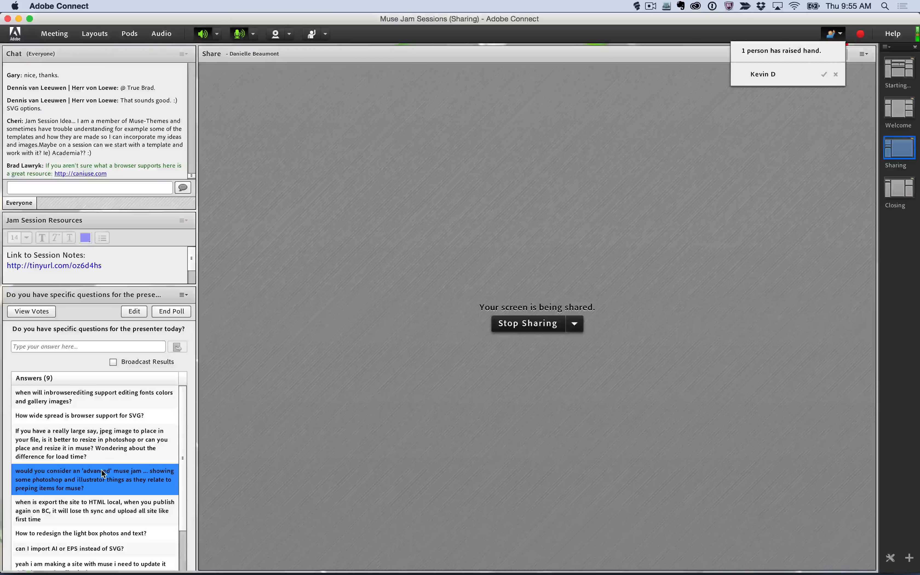
pyautogui.press('super+Tab')
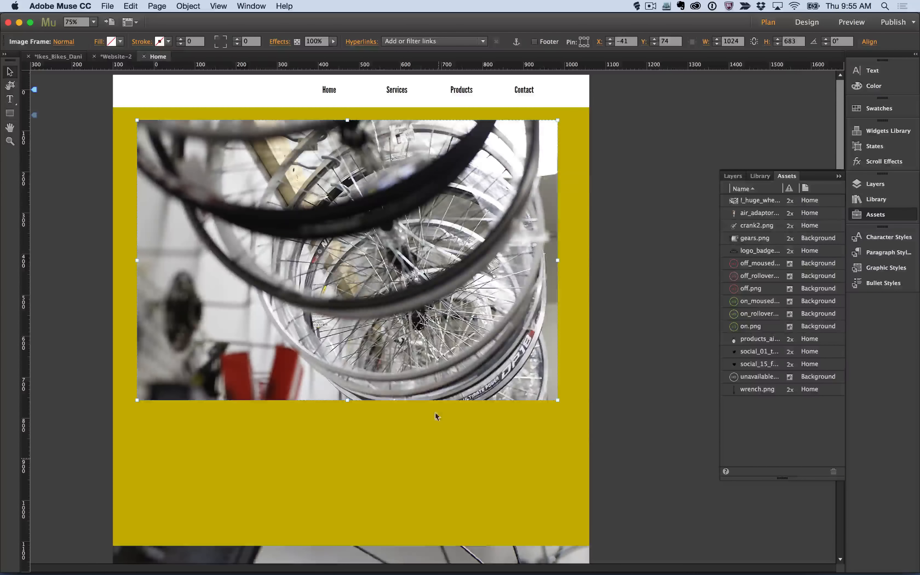
# Step: Choose Social_Icons_MN.psd from the !_icon_examples folder as the file to place on the Home page
pyautogui.press('super+d')
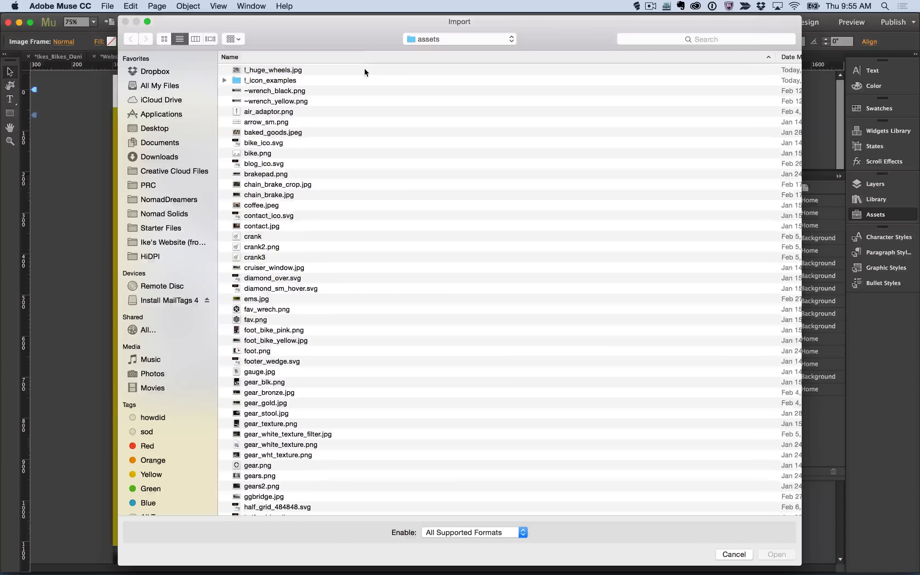
pyautogui.scroll(-5, 406, 175)
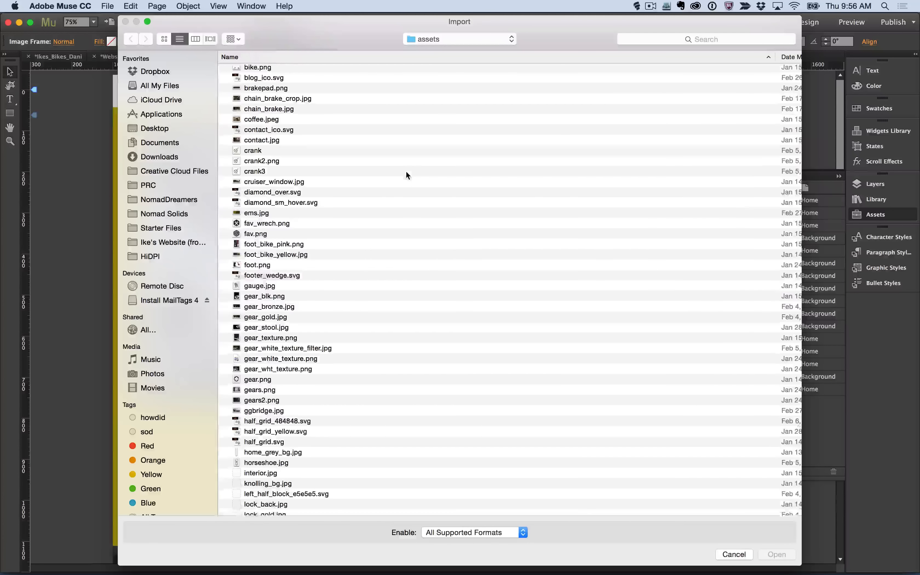
pyautogui.scroll(5, 406, 175)
pyautogui.doubleClick(272, 78)
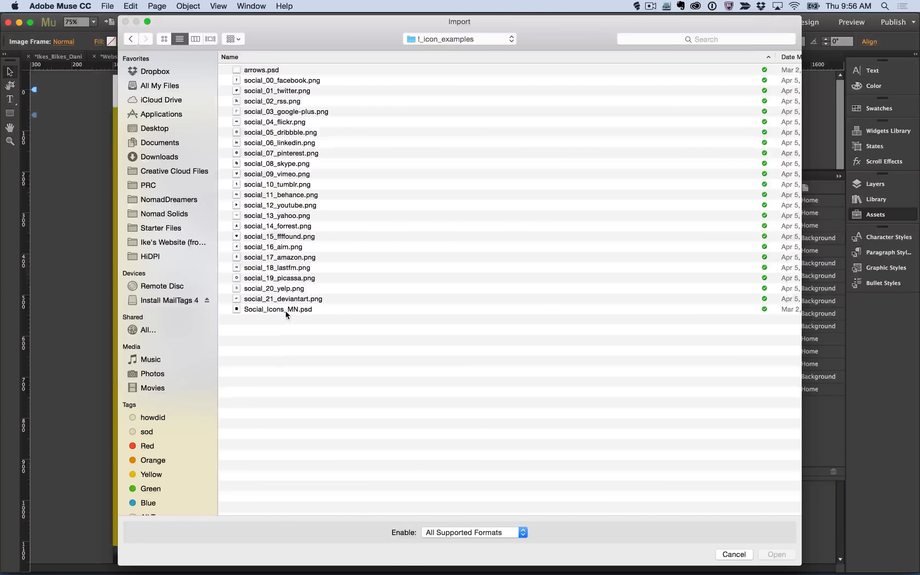
pyautogui.click(276, 311)
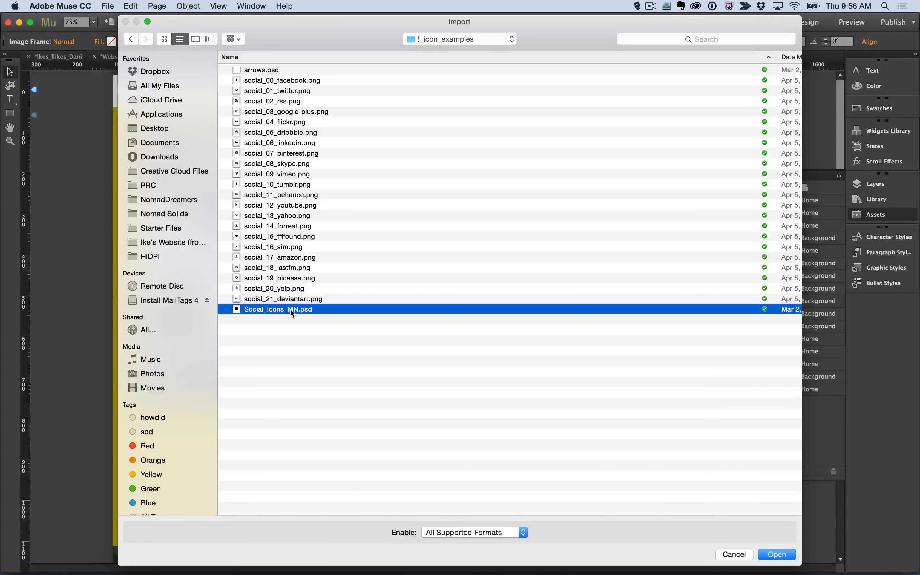
pyautogui.press('Return')
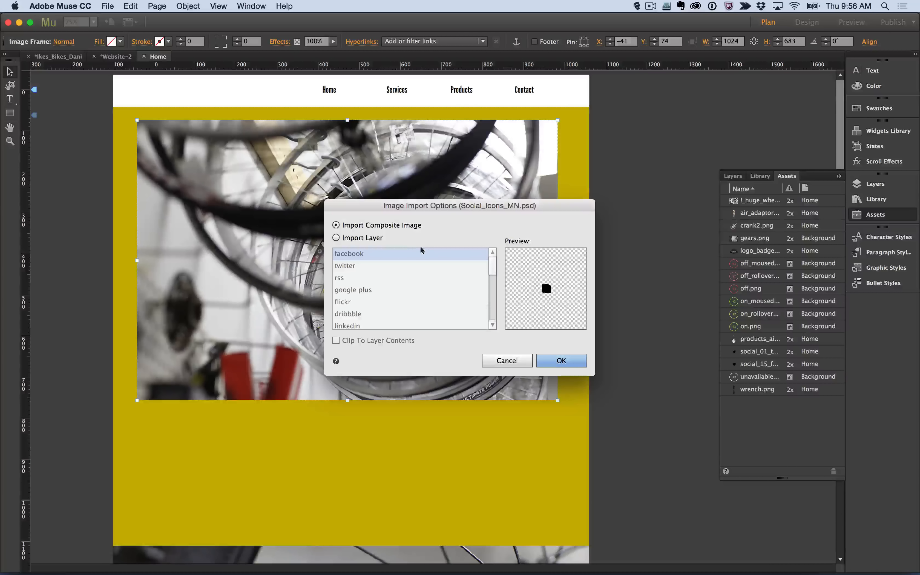
# Step: Import only the dribbble layer of the PSD and place the icon on the yellow area below the wheels photo
pyautogui.click(354, 238)
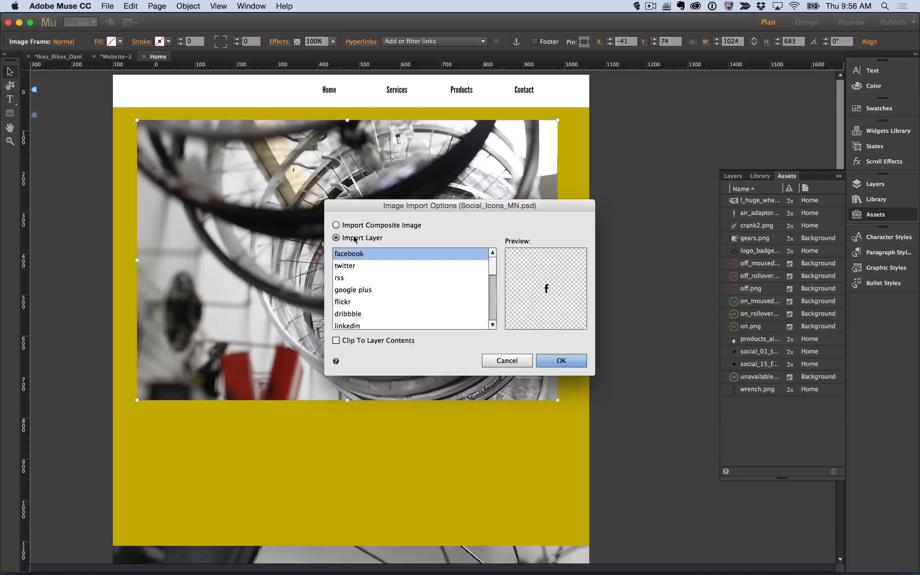
pyautogui.click(349, 267)
pyautogui.click(348, 280)
pyautogui.click(347, 292)
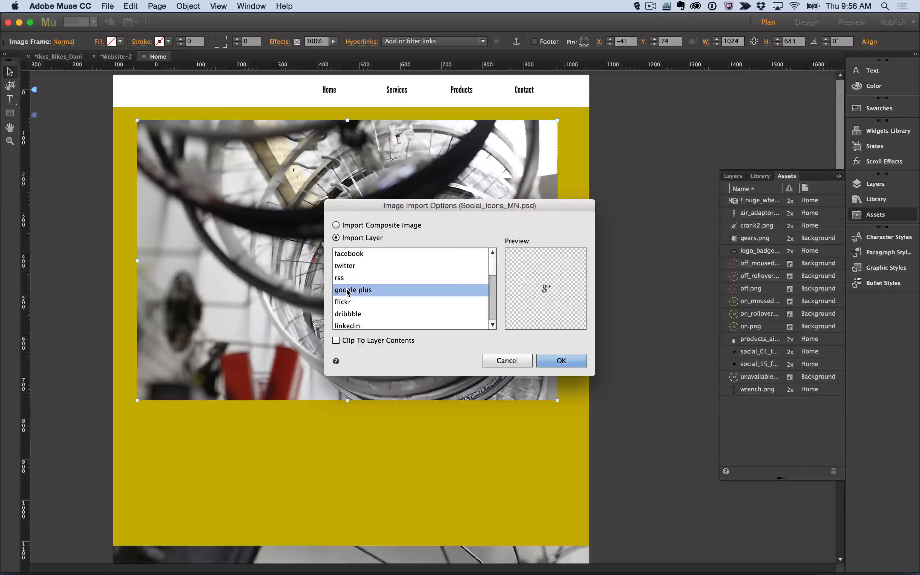
pyautogui.click(348, 303)
pyautogui.click(347, 313)
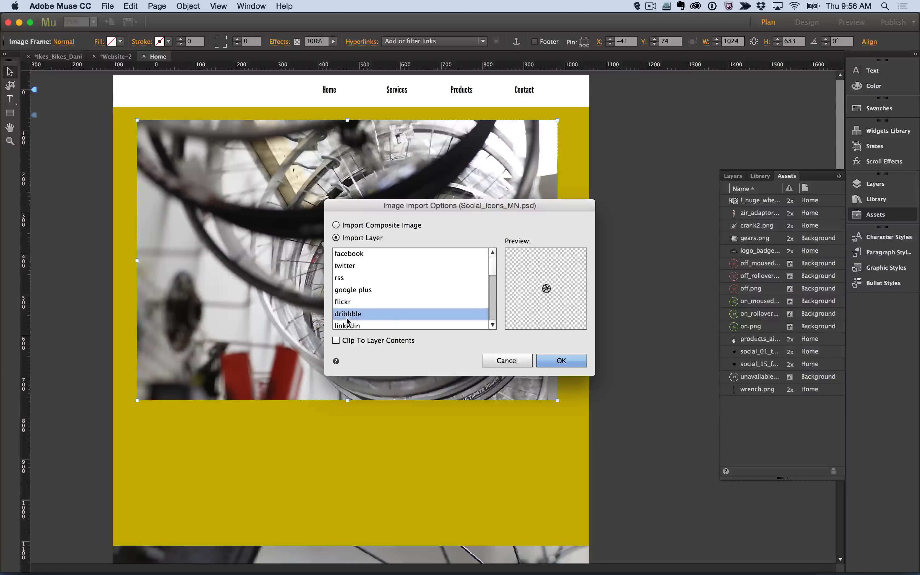
pyautogui.click(543, 362)
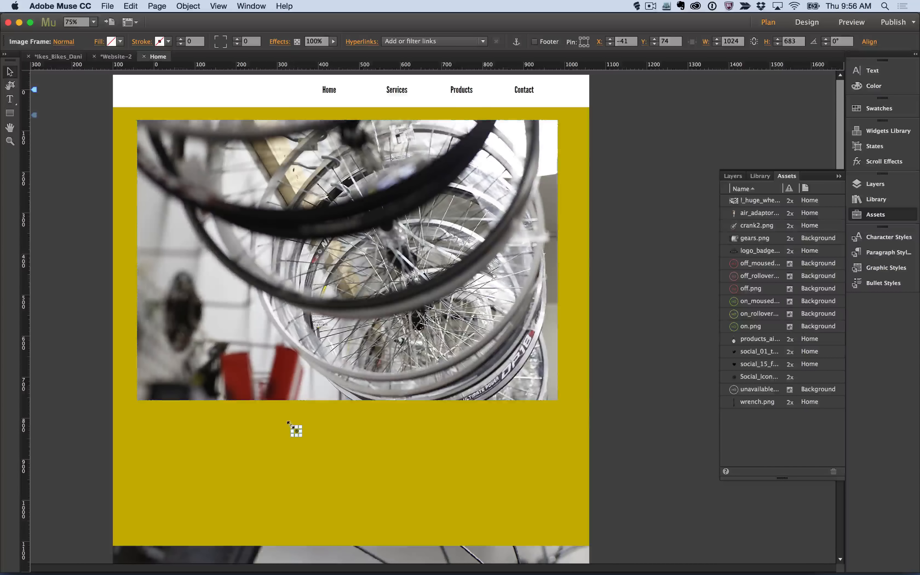
pyautogui.click(295, 429)
pyautogui.click(333, 451)
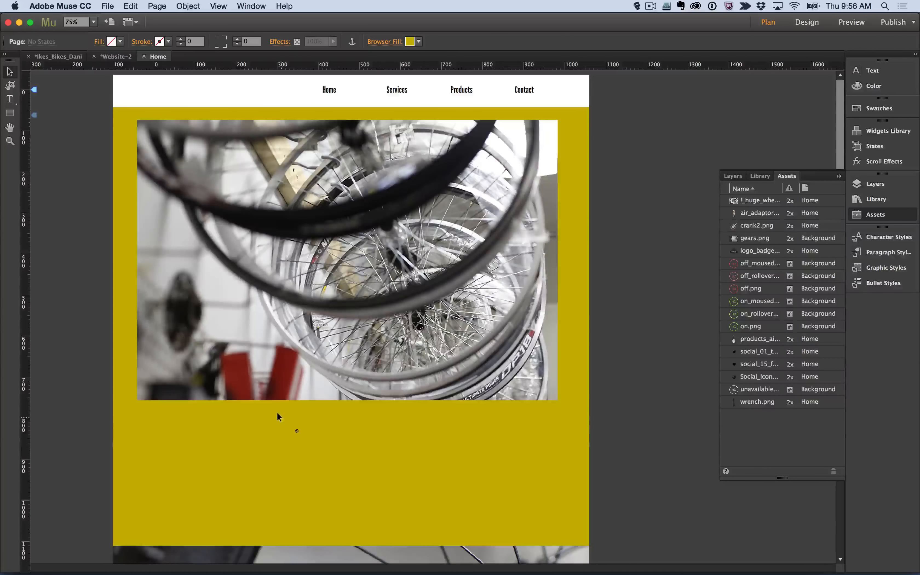
pyautogui.press('super+equal')
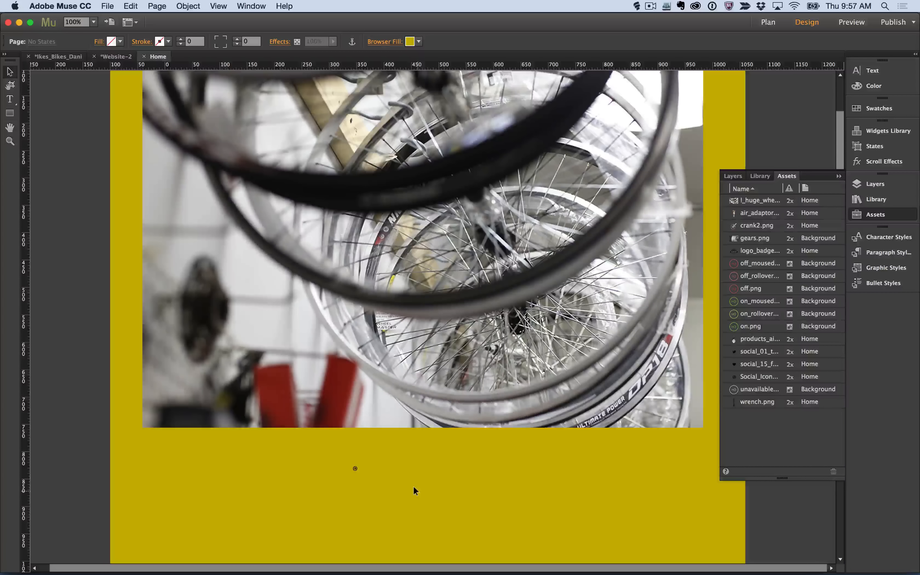
# Step: Switch to Adobe Connect and bring up the meeting's Closing layout
pyautogui.press('super+Tab')
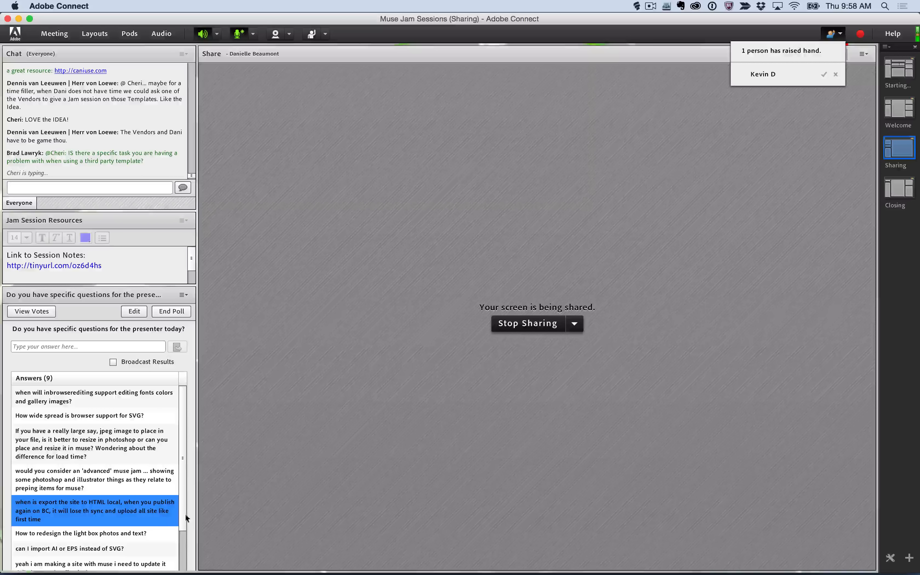
pyautogui.click(899, 195)
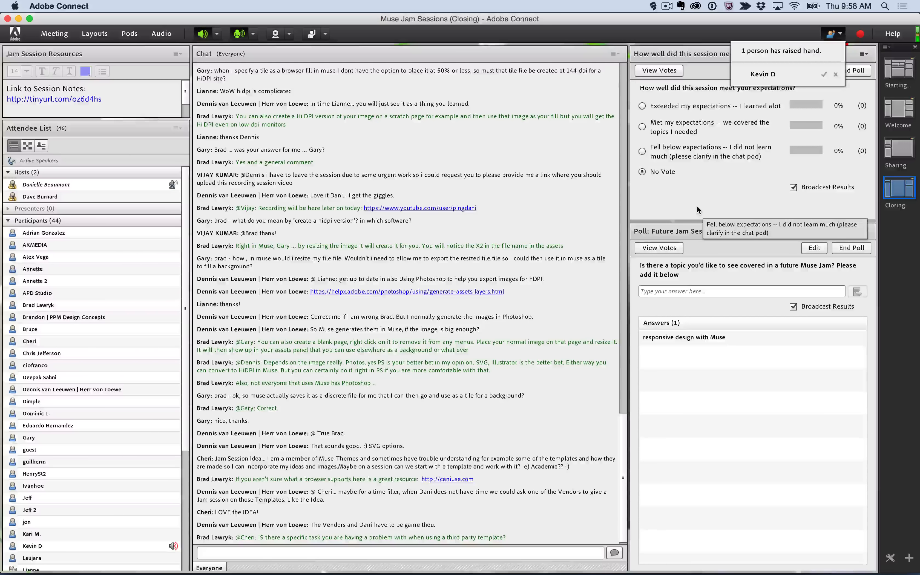